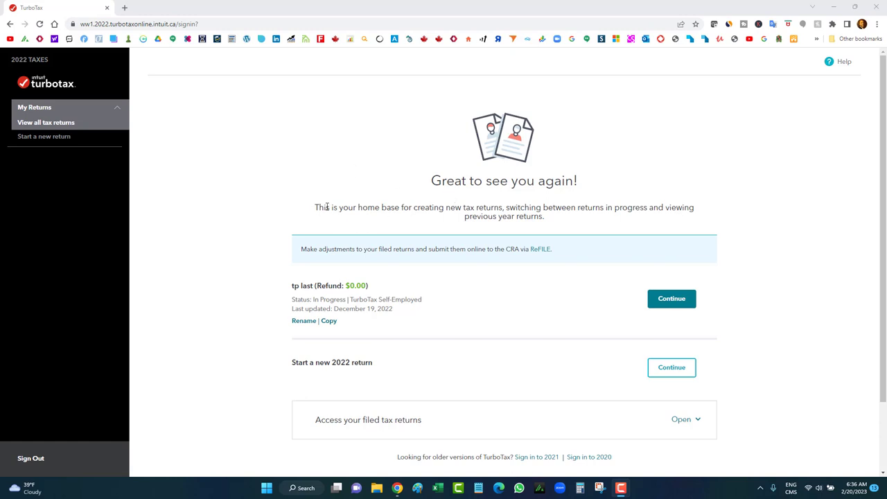
- Start a new 2022 return, answering that you had a T4 job and will file on your own
{"action": "left_click", "coordinate": [61, 142]}
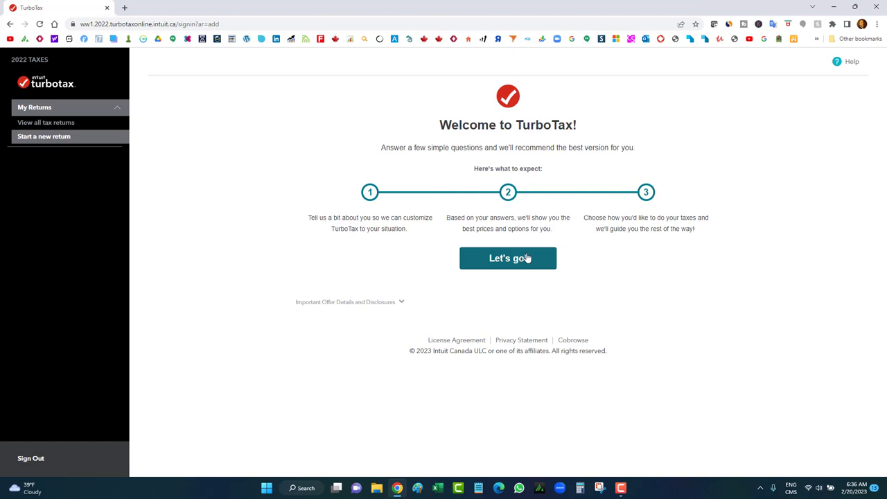
{"action": "left_click", "coordinate": [527, 258]}
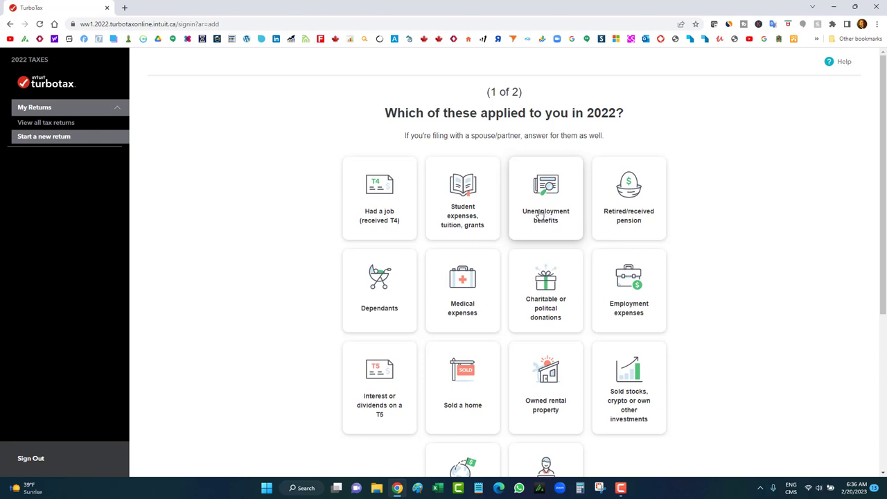
{"action": "left_click", "coordinate": [384, 205]}
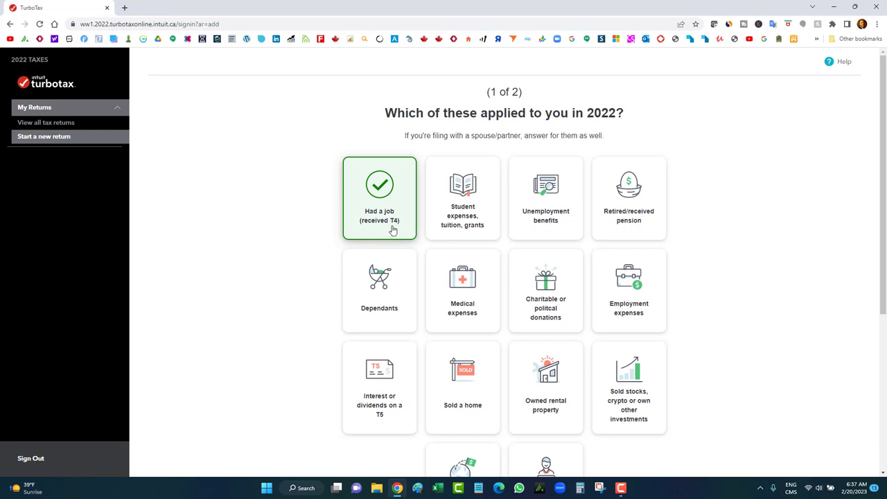
{"action": "scroll", "coordinate": [399, 231], "scroll_direction": "down", "scroll_amount": 1}
{"action": "scroll", "coordinate": [590, 265], "scroll_direction": "down", "scroll_amount": 3}
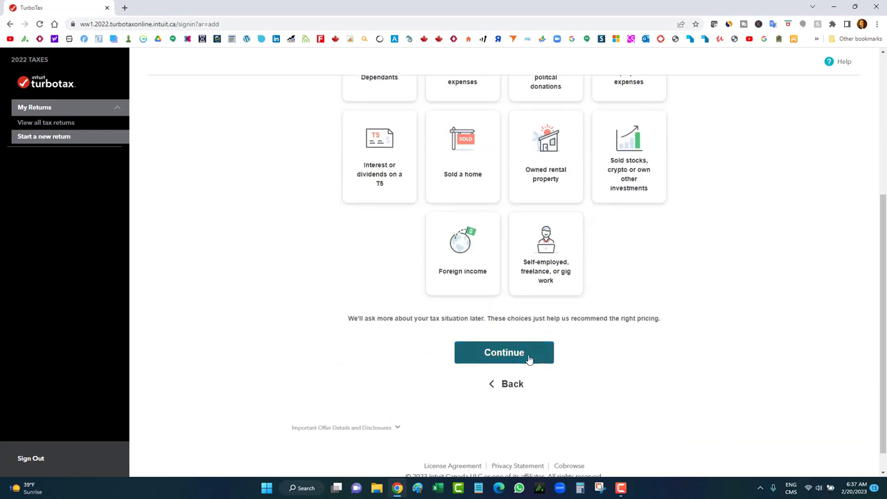
{"action": "left_click", "coordinate": [528, 358]}
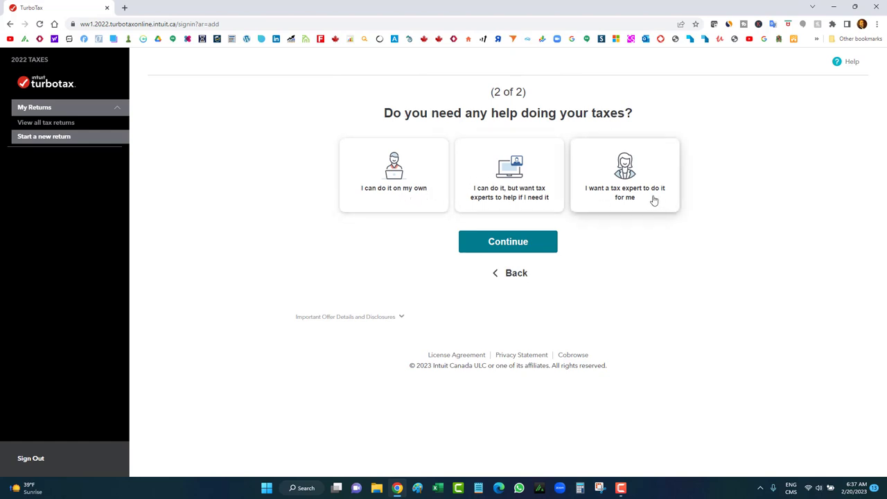
{"action": "left_click", "coordinate": [411, 190]}
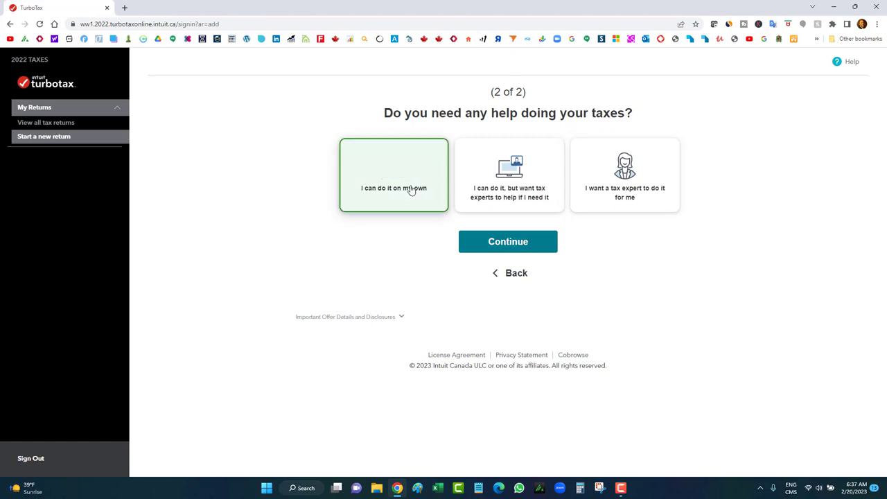
{"action": "left_click", "coordinate": [503, 244]}
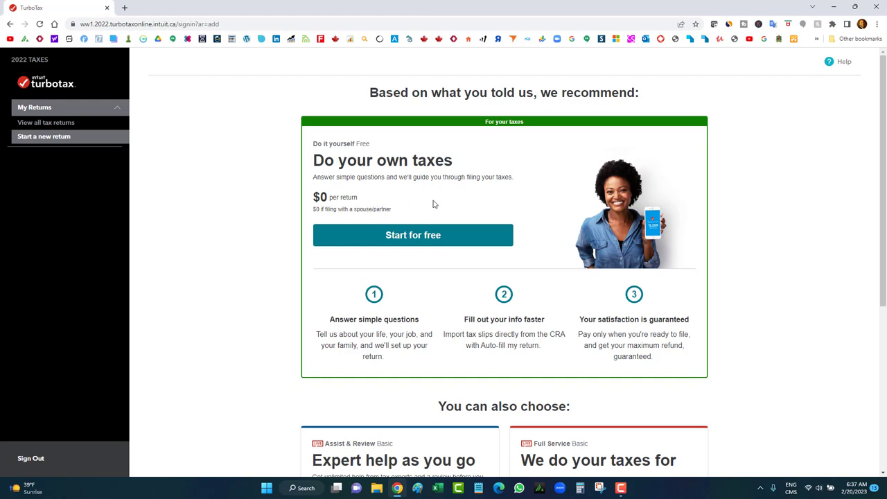
- Start the free return and record that last year's taxes were done in TurboTax Online
{"action": "left_click", "coordinate": [448, 236]}
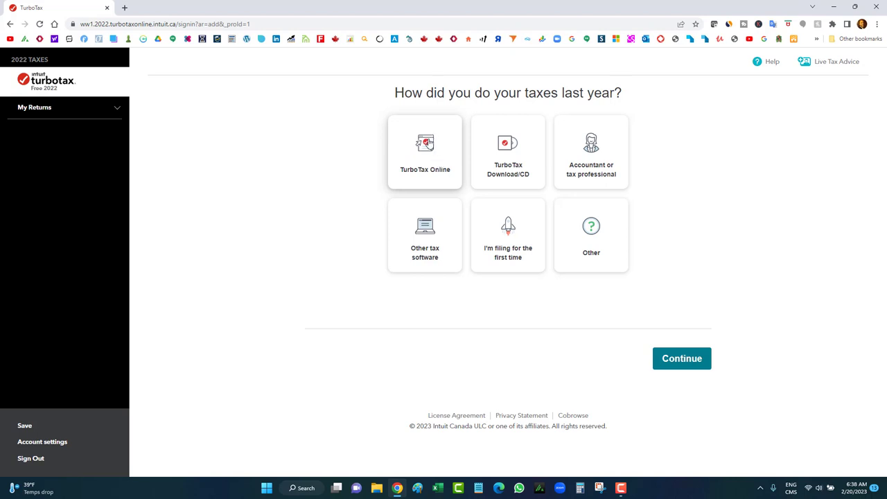
{"action": "left_click", "coordinate": [429, 149]}
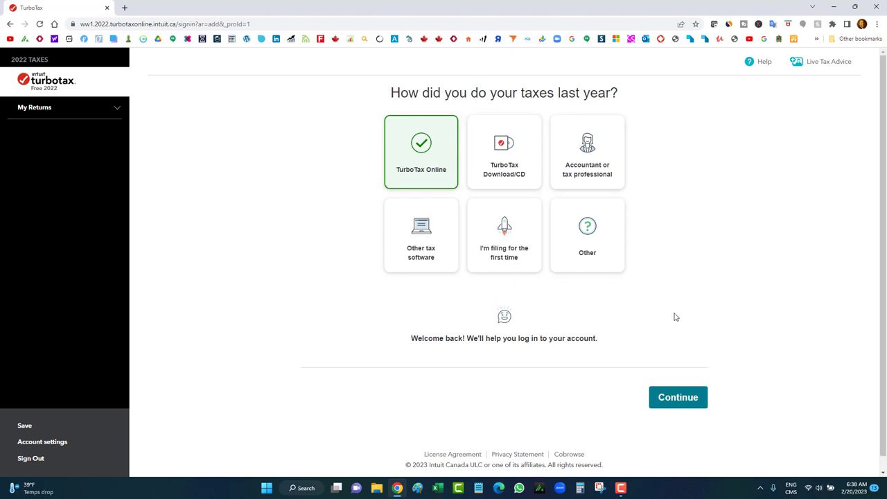
{"action": "left_click", "coordinate": [679, 404]}
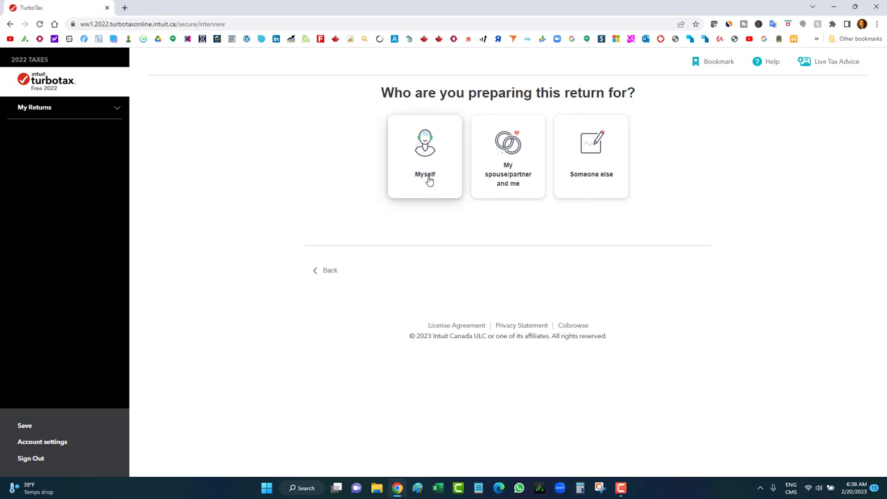
- Prepare the return for yourself and enter your first and last name, leaving middle name blank
{"action": "left_click", "coordinate": [429, 180]}
{"action": "type", "text": "tp"}
{"action": "key", "text": "Tab"}
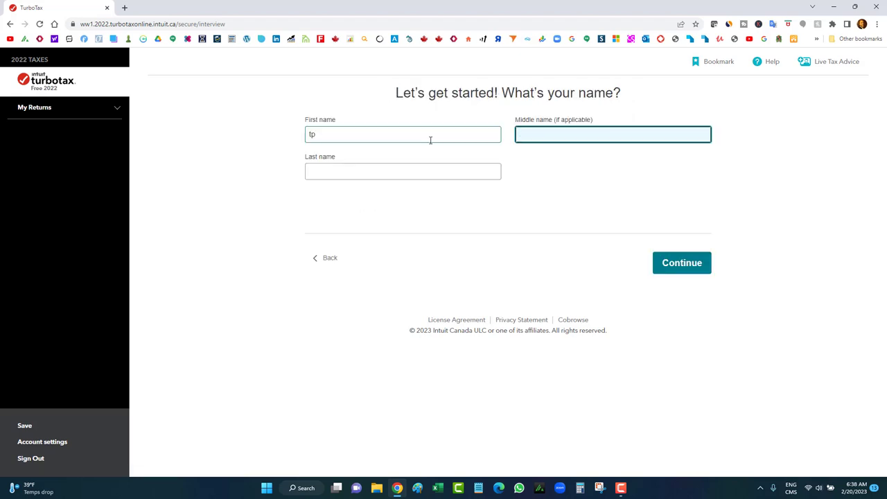
{"action": "type", "text": "p"}
{"action": "key", "text": "Tab"}
{"action": "key", "text": "shift+Tab"}
{"action": "key", "text": "BackSpace"}
{"action": "key", "text": "Tab"}
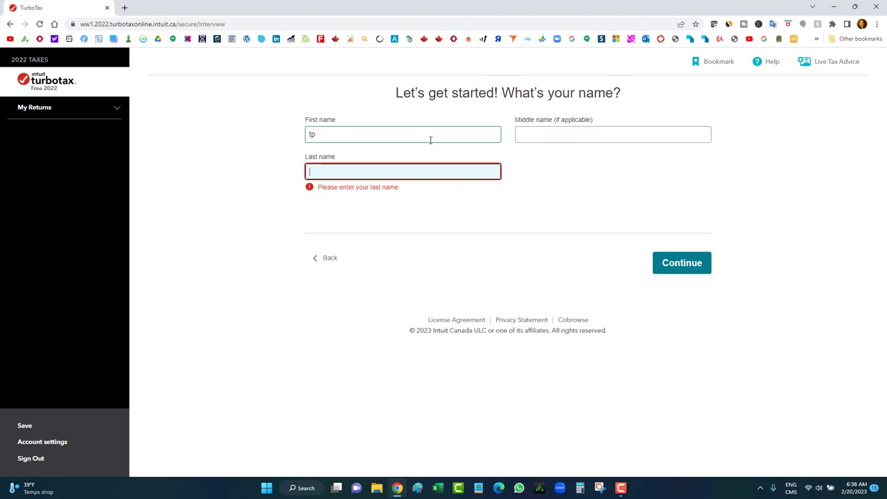
{"action": "left_click", "coordinate": [685, 264]}
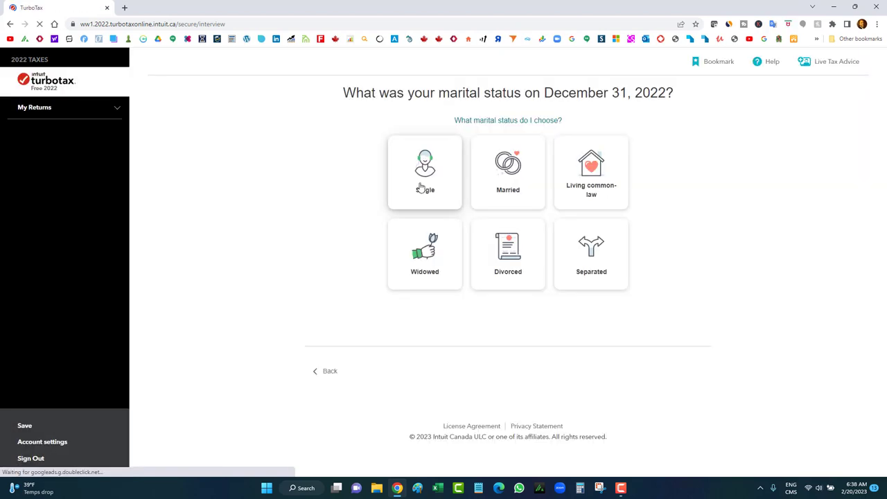
- Set status to single with no 2022 change, residence in Québec, and no moves
{"action": "left_click", "coordinate": [421, 187]}
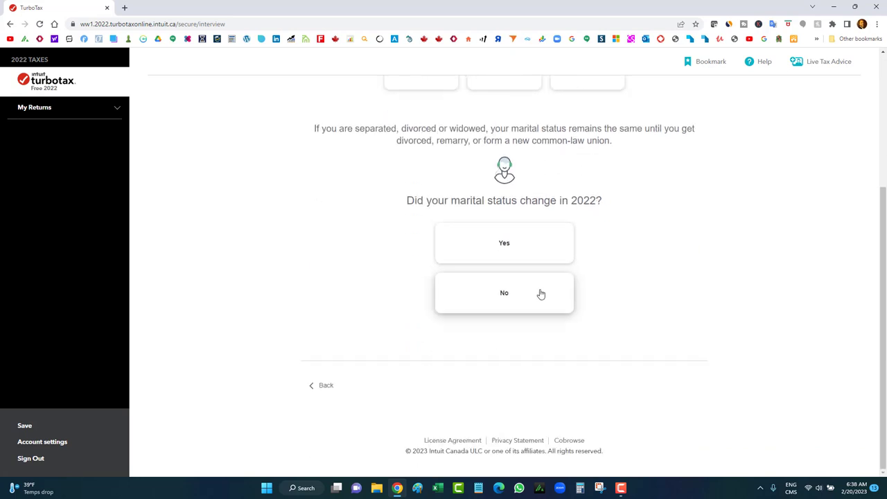
{"action": "left_click", "coordinate": [541, 293]}
{"action": "left_click", "coordinate": [700, 392]}
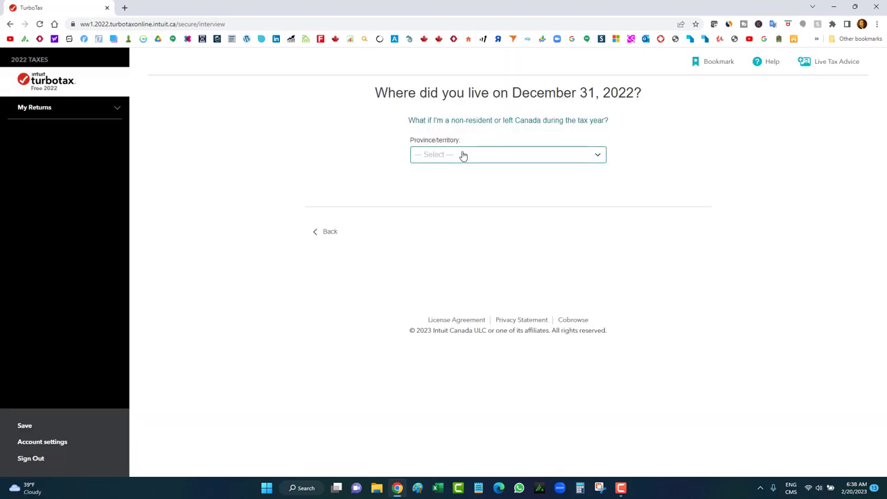
{"action": "left_click", "coordinate": [461, 154]}
{"action": "left_click", "coordinate": [487, 270]}
{"action": "left_click", "coordinate": [542, 299]}
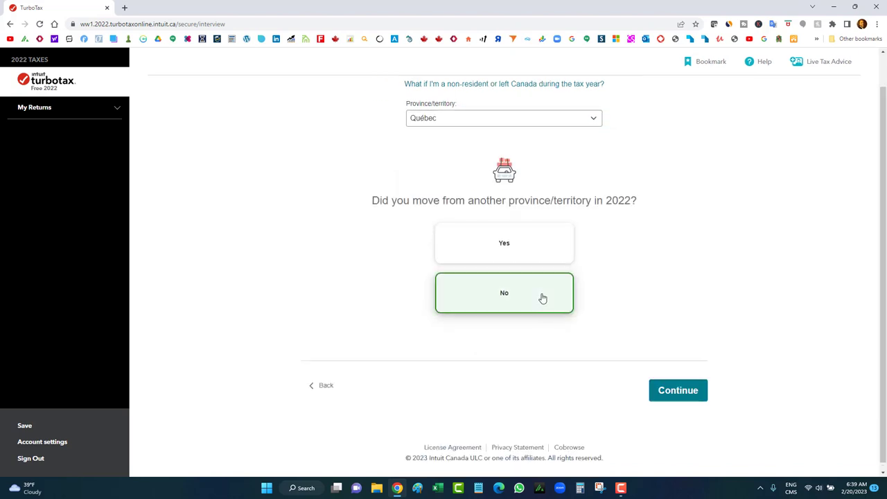
{"action": "left_click", "coordinate": [693, 394]}
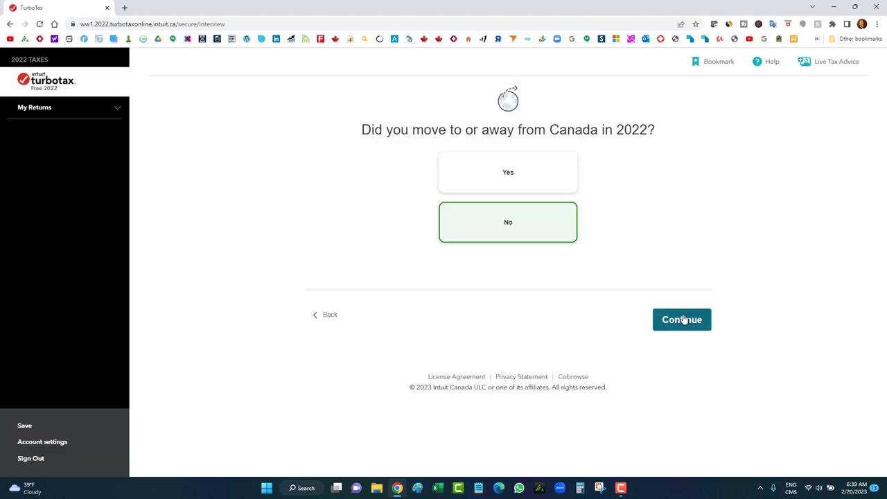
{"action": "left_click", "coordinate": [684, 319]}
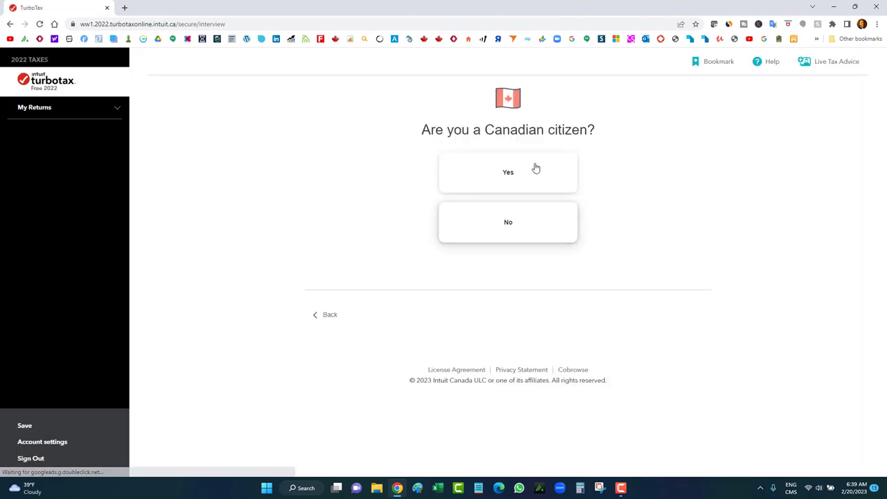
- Confirm Canadian citizenship, Elections Canada sharing, no Indian Act income, and not a first-time filer
{"action": "left_click", "coordinate": [536, 170]}
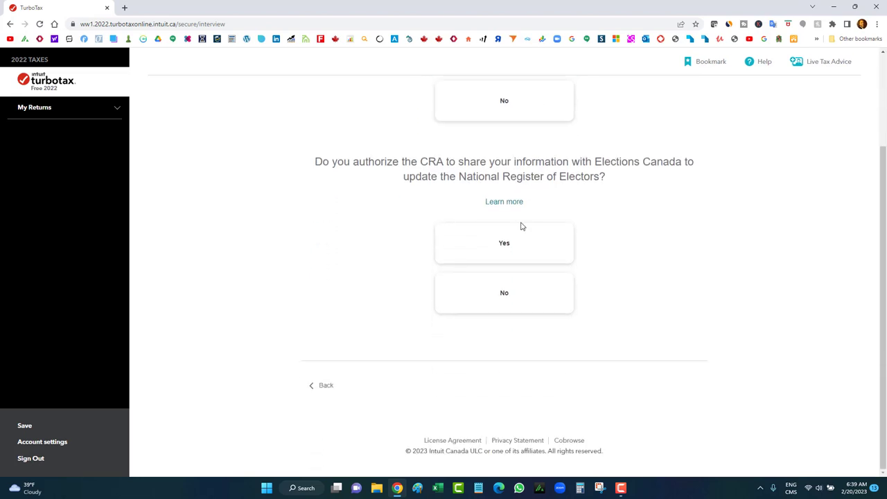
{"action": "left_click", "coordinate": [522, 243]}
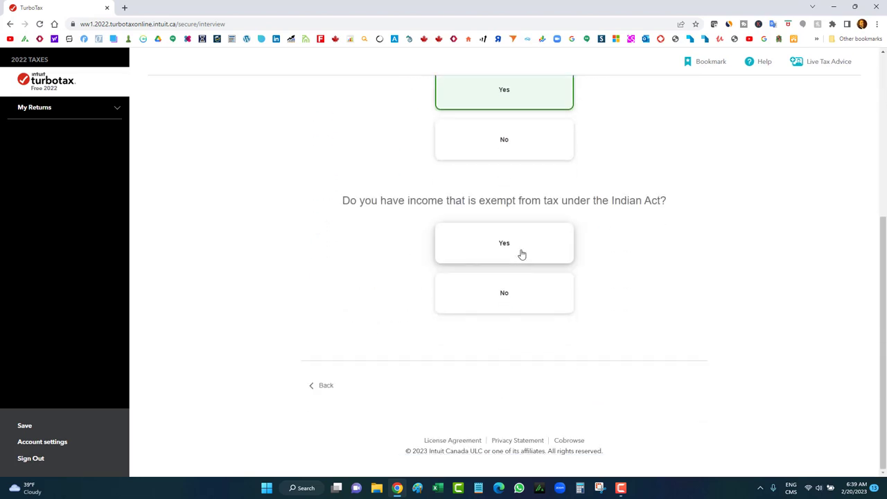
{"action": "left_click", "coordinate": [519, 291]}
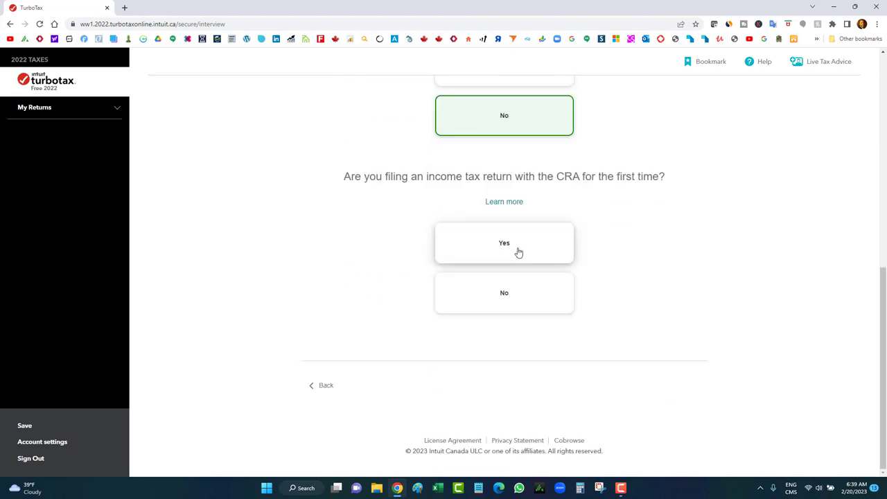
{"action": "left_click", "coordinate": [515, 311]}
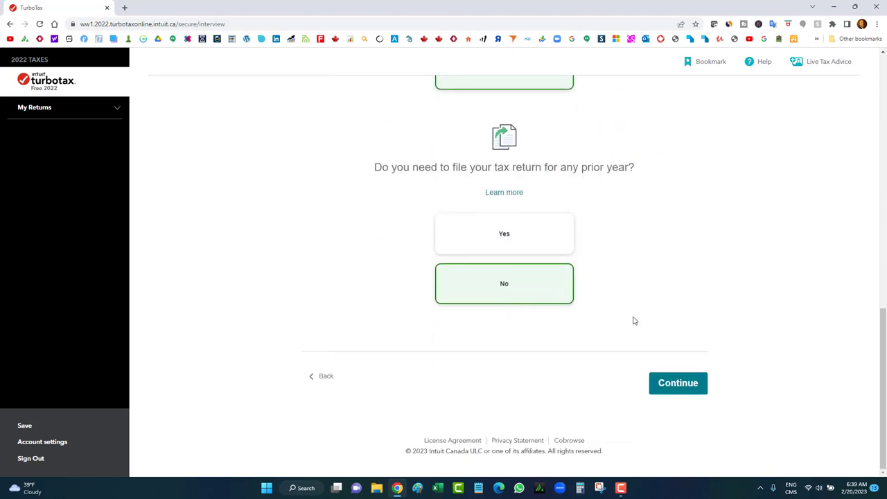
{"action": "left_click", "coordinate": [678, 383]}
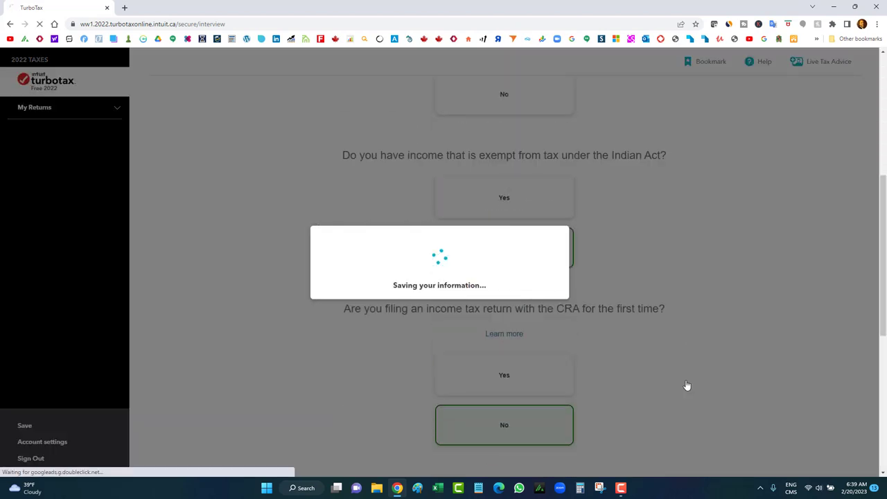
- Enter the Québec mailing address, choose English as preferred language, and mark the address unchanged
{"action": "left_click", "coordinate": [364, 268]}
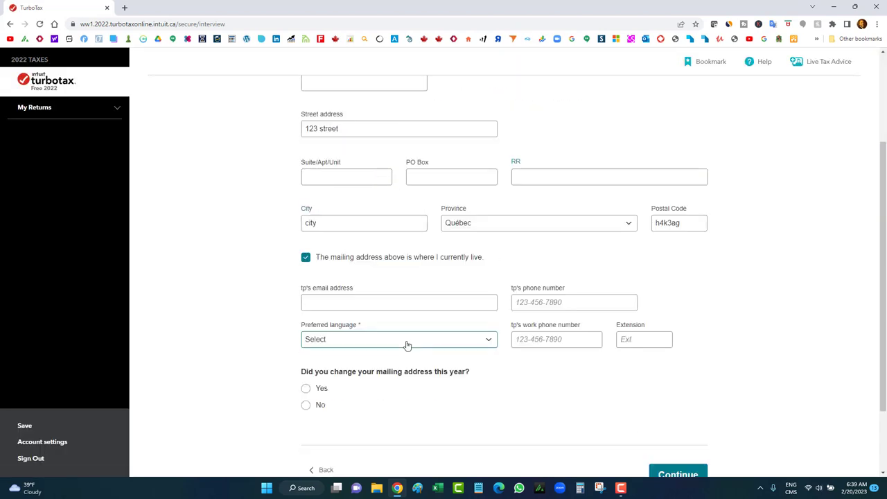
{"action": "left_click", "coordinate": [406, 343]}
{"action": "left_click", "coordinate": [383, 372]}
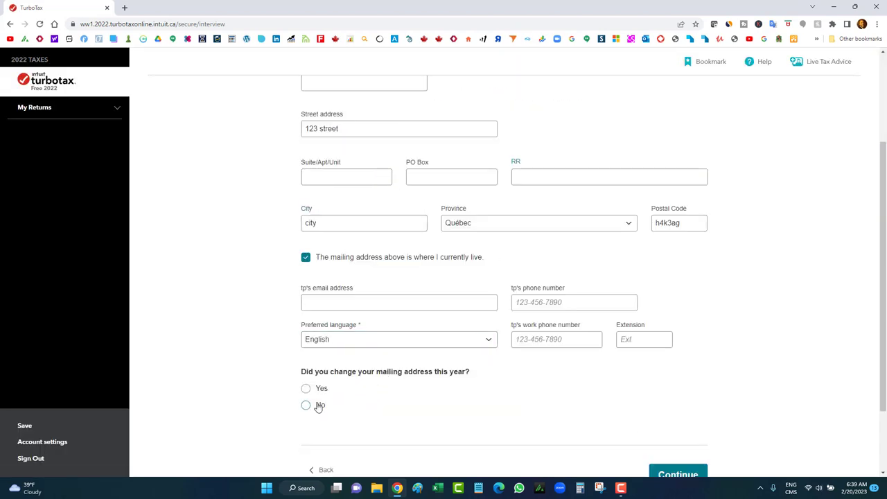
{"action": "left_click", "coordinate": [318, 407]}
- Add the work phone number and submit the contact details
{"action": "left_click", "coordinate": [555, 339]}
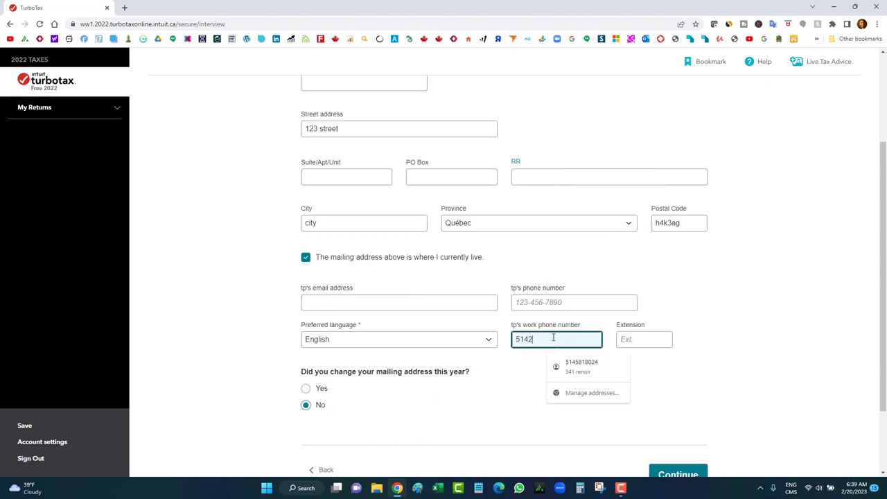
{"action": "scroll", "coordinate": [624, 368], "scroll_direction": "down", "scroll_amount": 3}
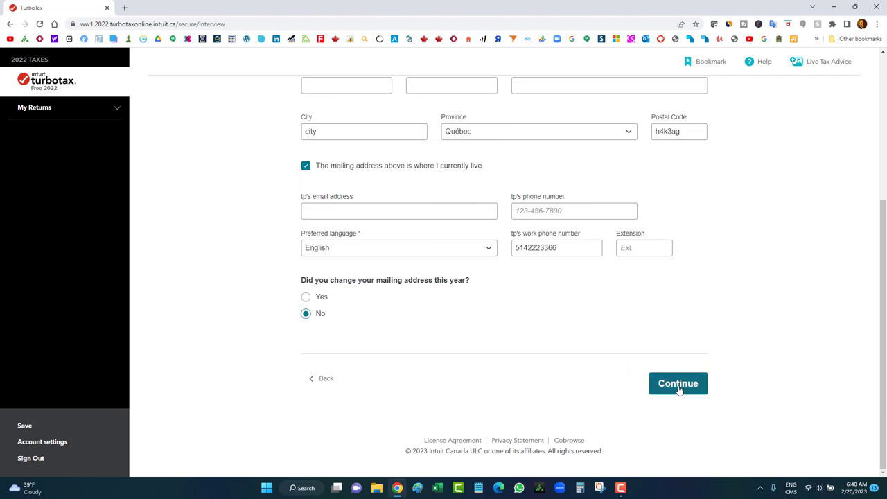
{"action": "left_click", "coordinate": [679, 388]}
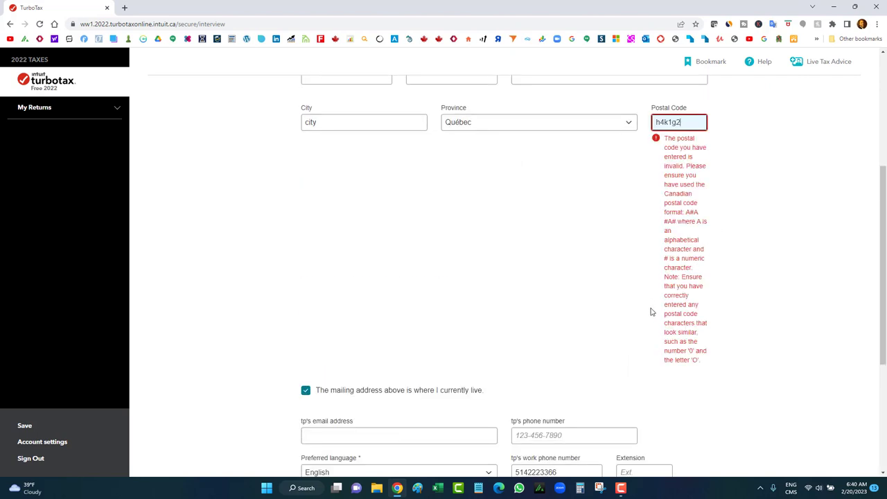
{"action": "scroll", "coordinate": [648, 350], "scroll_direction": "down", "scroll_amount": 5}
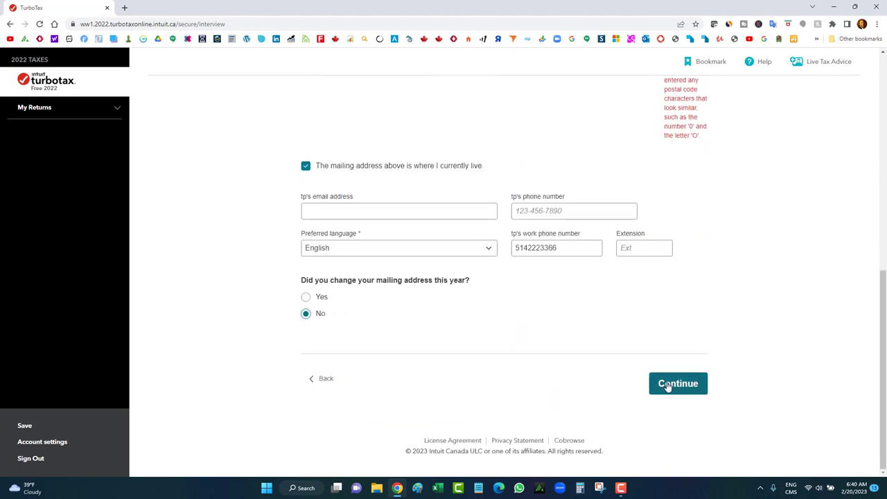
{"action": "left_click", "coordinate": [668, 386]}
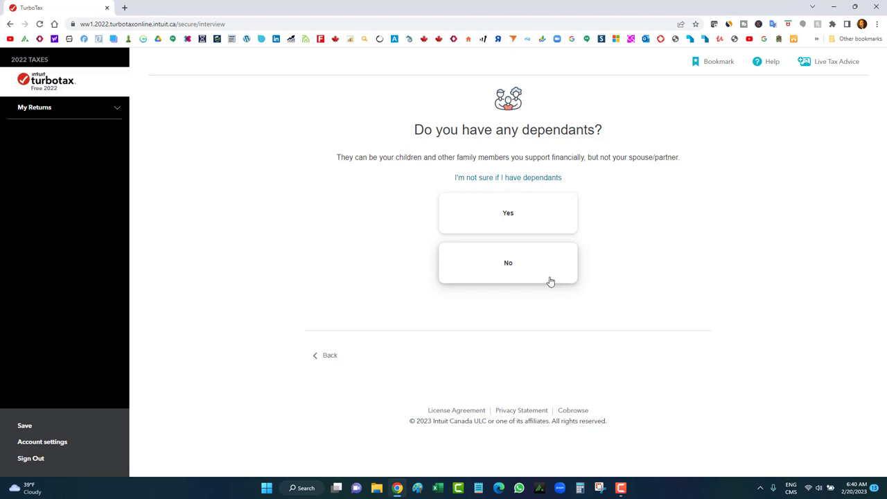
- Answer yes to having dependants, correcting an initial no
{"action": "left_click", "coordinate": [550, 275]}
{"action": "left_click", "coordinate": [677, 362]}
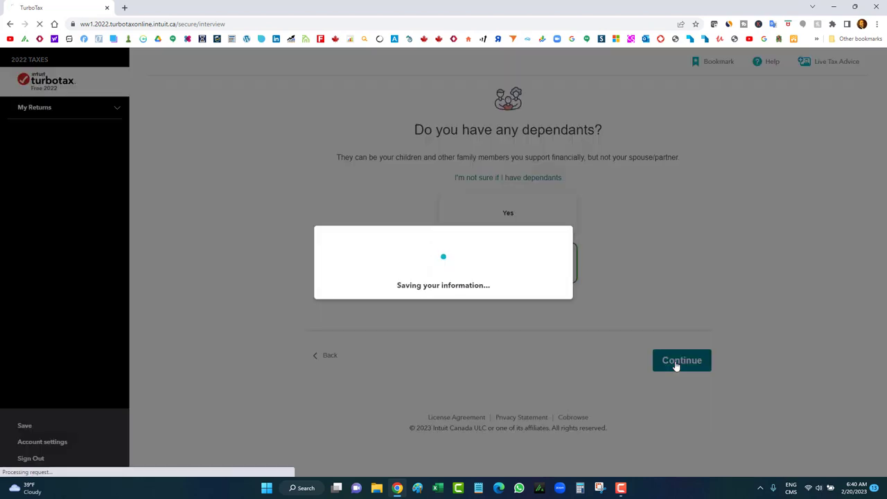
{"action": "left_click", "coordinate": [342, 318]}
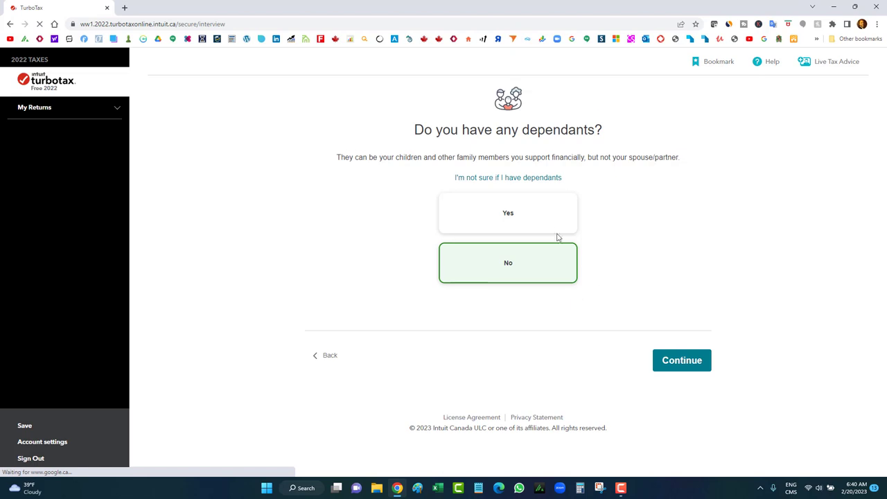
{"action": "left_click", "coordinate": [547, 226]}
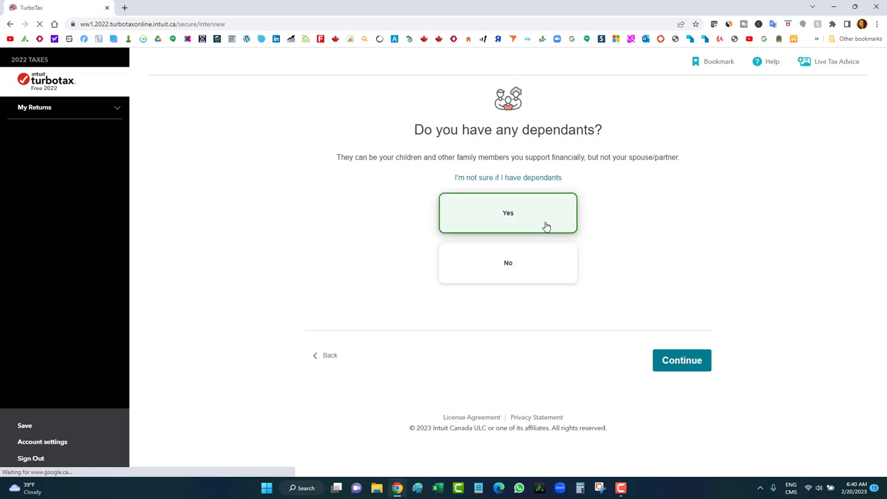
{"action": "left_click", "coordinate": [669, 363]}
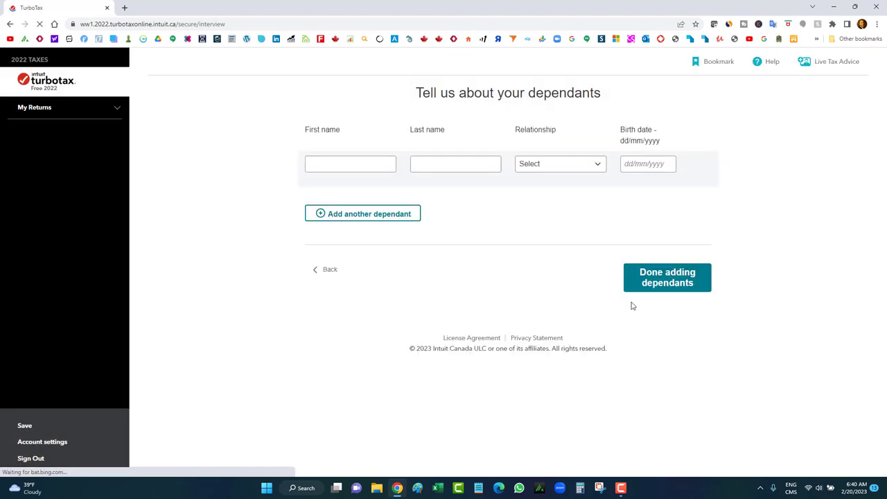
- Add a son born 01/01/2010 and a daughter born 01/01/2011 as dependants
{"action": "left_click", "coordinate": [373, 166]}
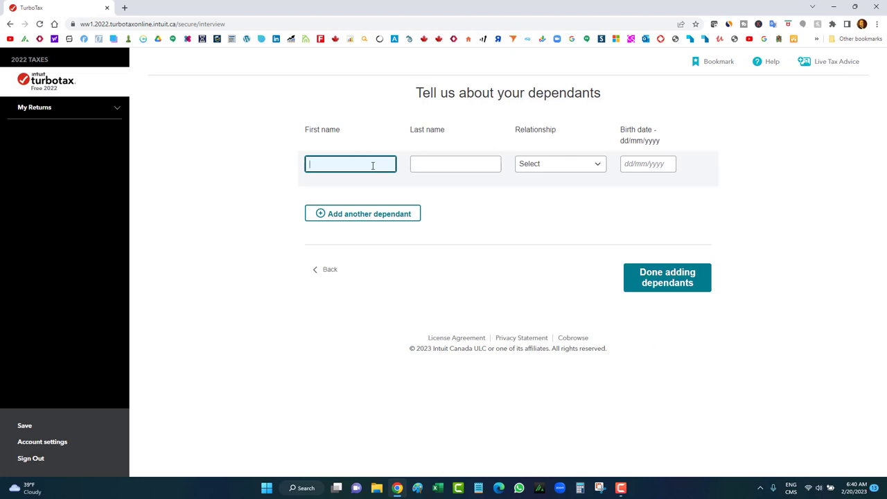
{"action": "key", "text": "Tab"}
{"action": "type", "text": "last"}
{"action": "key", "text": "Tab"}
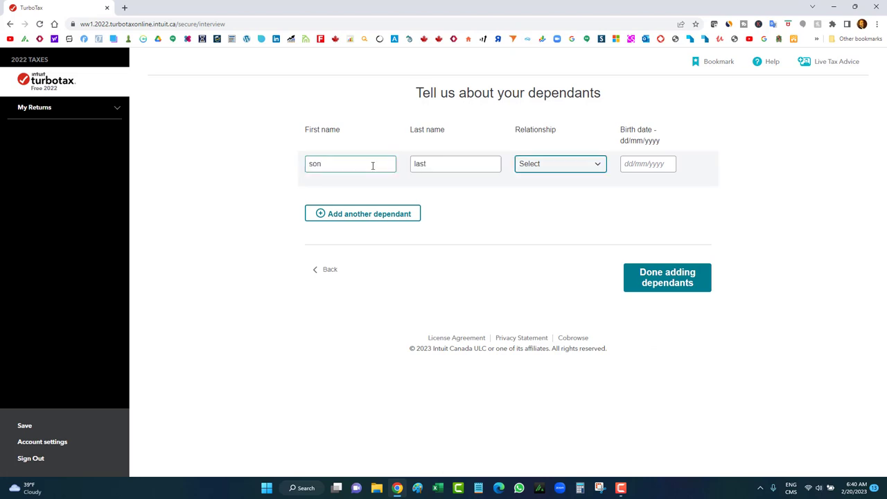
{"action": "left_click", "coordinate": [529, 165]}
{"action": "left_click", "coordinate": [538, 199]}
{"action": "key", "text": "Tab"}
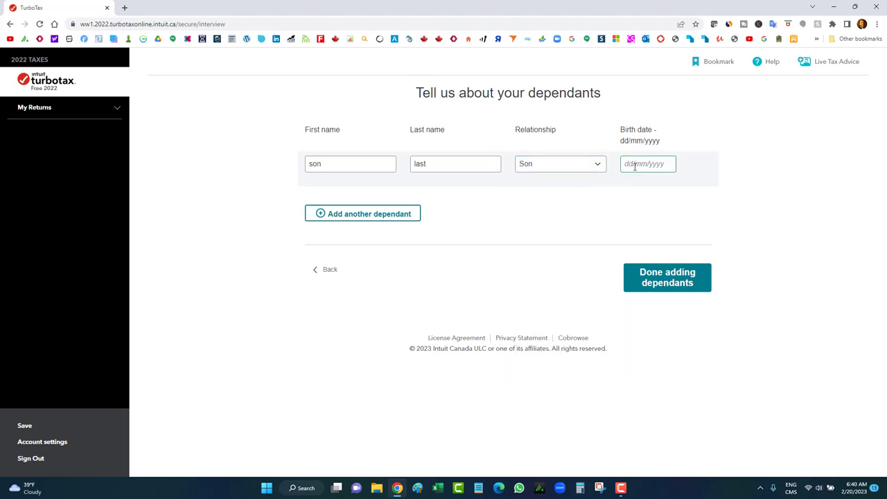
{"action": "type", "text": "0"}
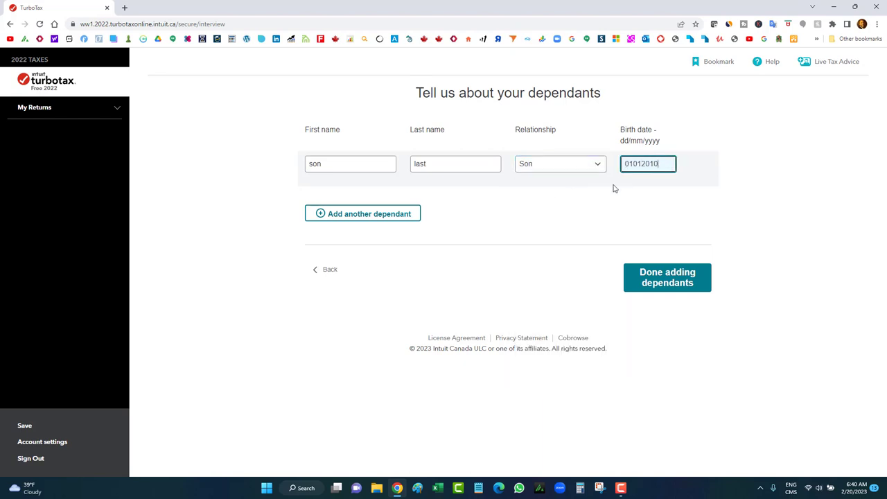
{"action": "type", "text": "1/01/2010"}
{"action": "left_click", "coordinate": [409, 217]}
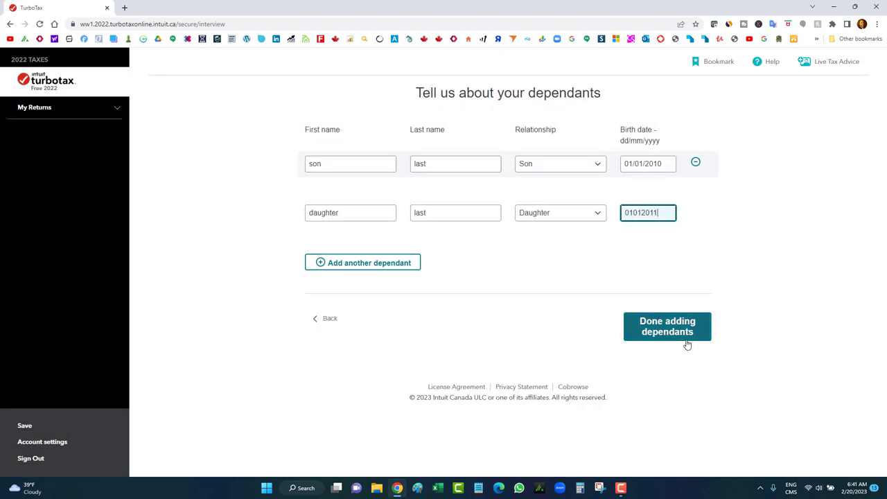
{"action": "left_click", "coordinate": [689, 336]}
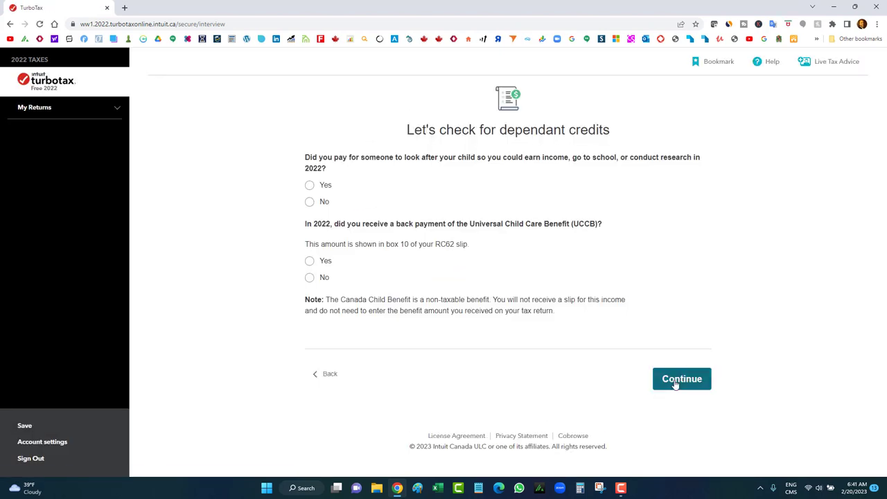
- Enter your date of birth 01/01/1985 and your SIN in personal info
{"action": "left_click", "coordinate": [675, 380]}
{"action": "left_click", "coordinate": [539, 197]}
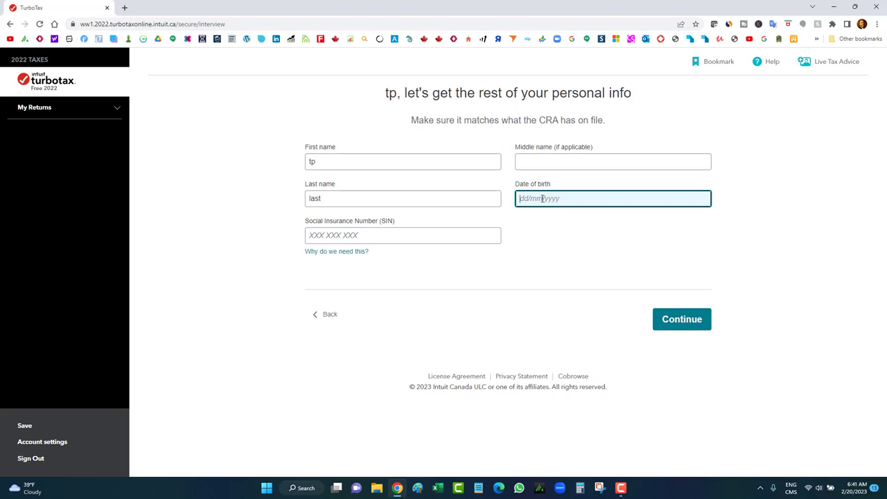
{"action": "type", "text": "01/0"}
{"action": "type", "text": "1/1985"}
{"action": "key", "text": "Tab"}
{"action": "type", "text": "89"}
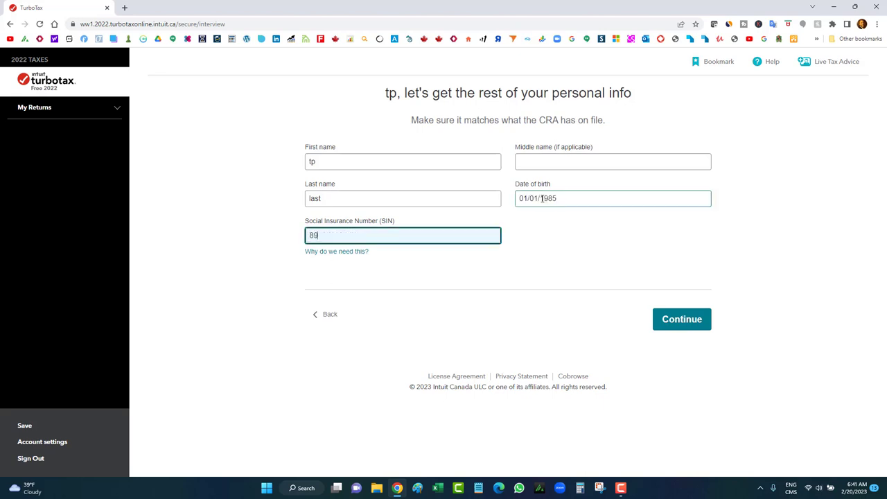
{"action": "type", "text": "00000"}
{"action": "key", "text": "ctrl+a"}
{"action": "type", "text": "890"}
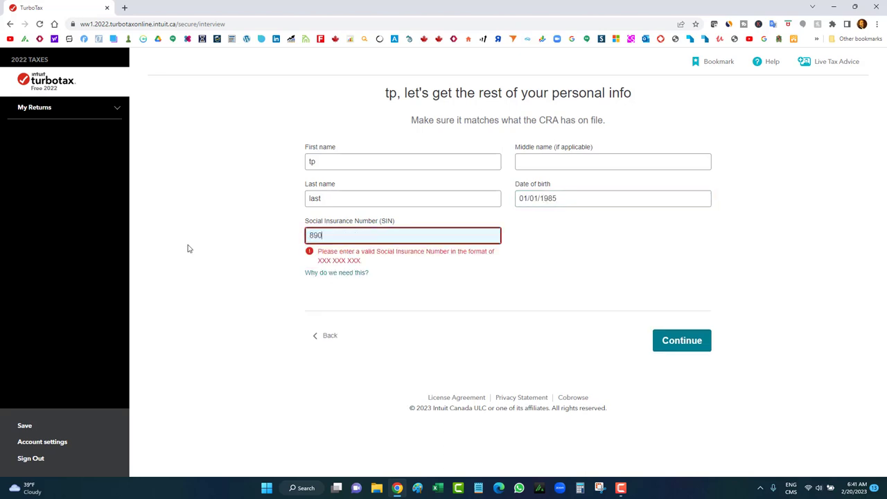
{"action": "key", "text": "Tab"}
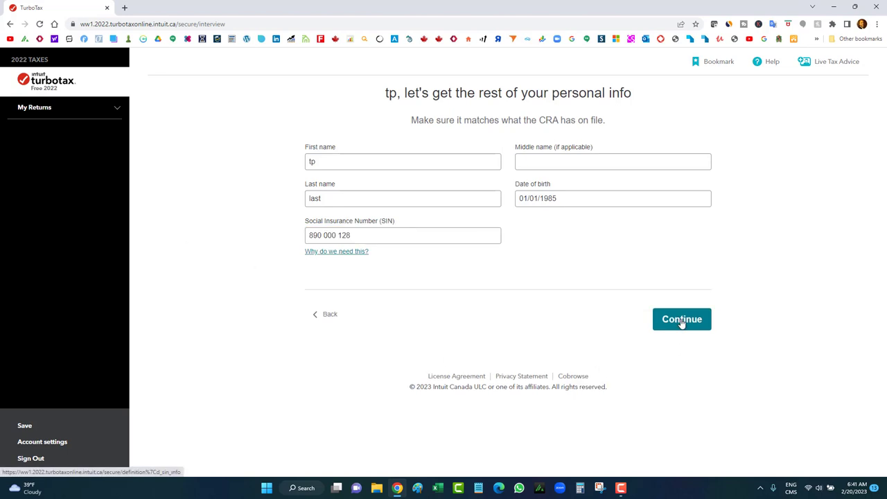
{"action": "left_click", "coordinate": [681, 320]}
- Confirm the personal info summary and move past the What's new page
{"action": "scroll", "coordinate": [634, 317], "scroll_direction": "down", "scroll_amount": 5}
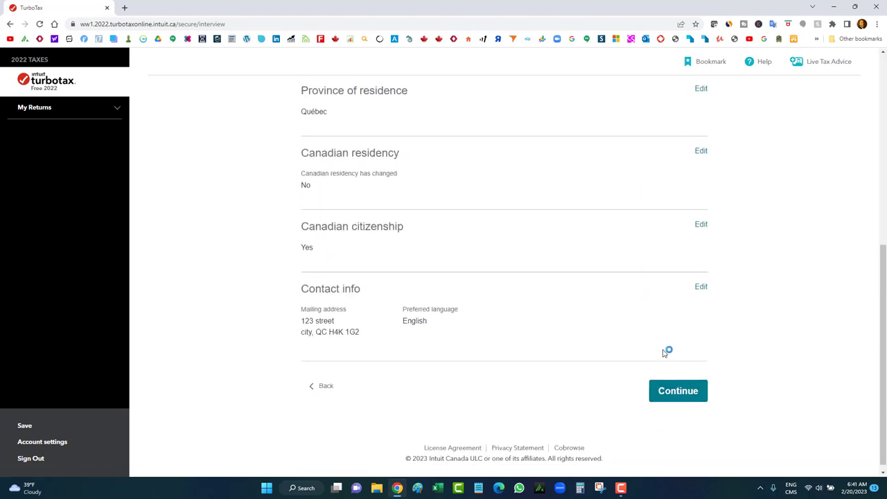
{"action": "left_click", "coordinate": [691, 396]}
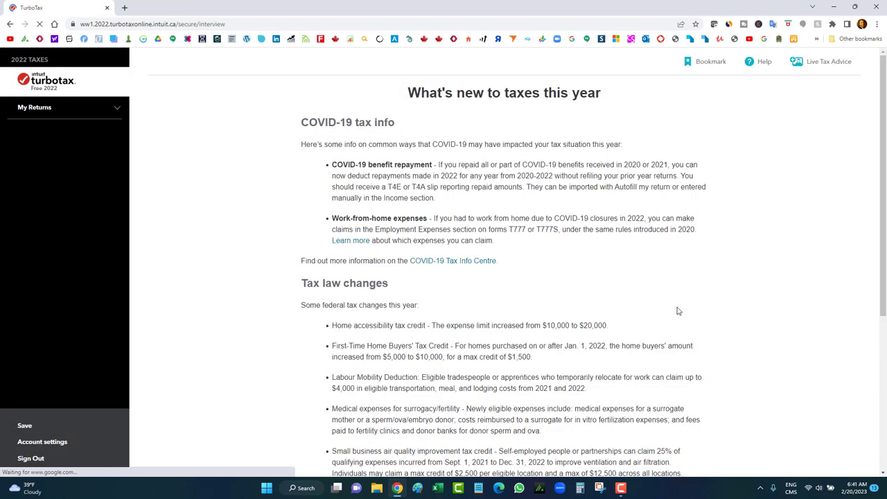
{"action": "left_click_drag", "start_coordinate": [420, 93], "coordinate": [570, 95]}
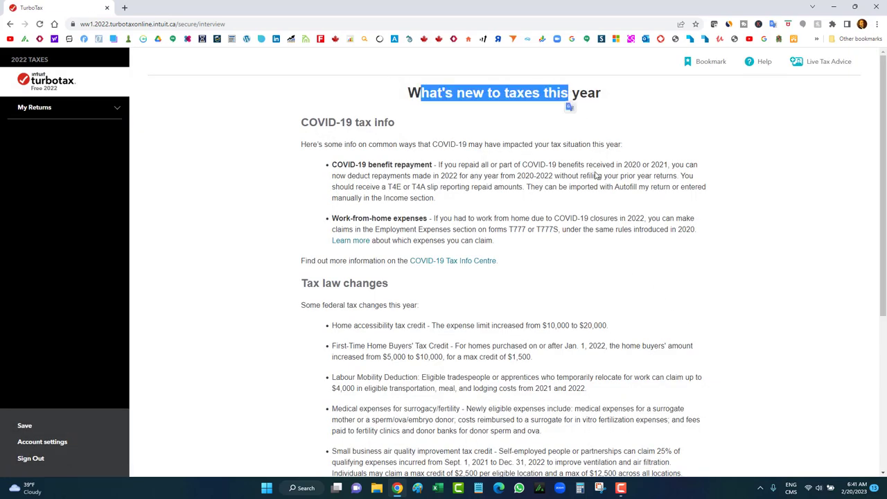
{"action": "scroll", "coordinate": [575, 180], "scroll_direction": "down", "scroll_amount": 5}
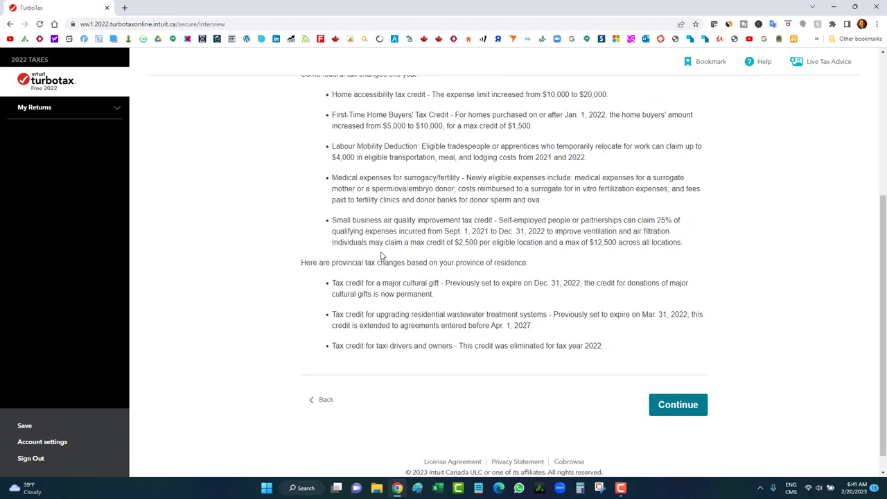
{"action": "left_click", "coordinate": [671, 409]}
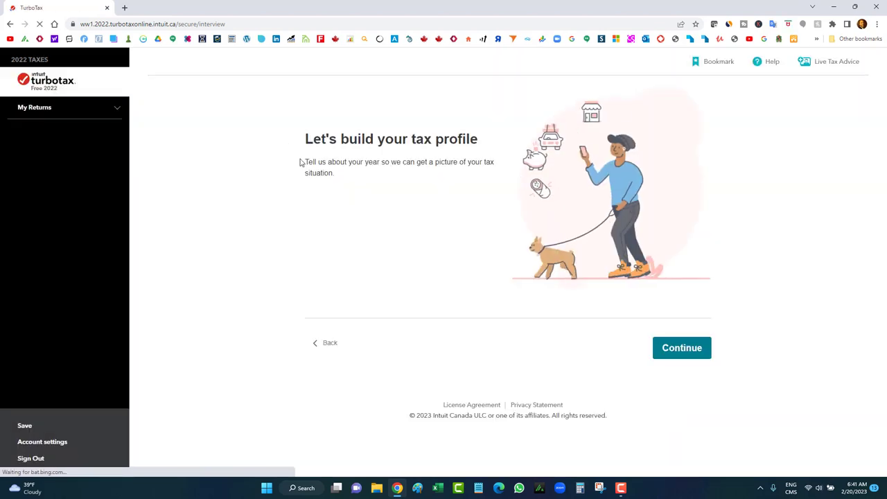
- Begin the tax profile questionnaire from the introduction page
{"action": "left_click_drag", "start_coordinate": [305, 138], "coordinate": [449, 139]}
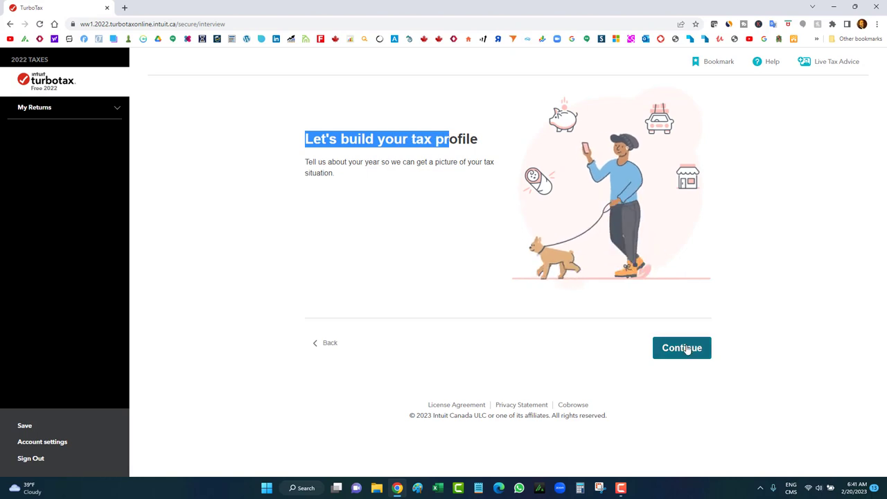
{"action": "left_click", "coordinate": [686, 349]}
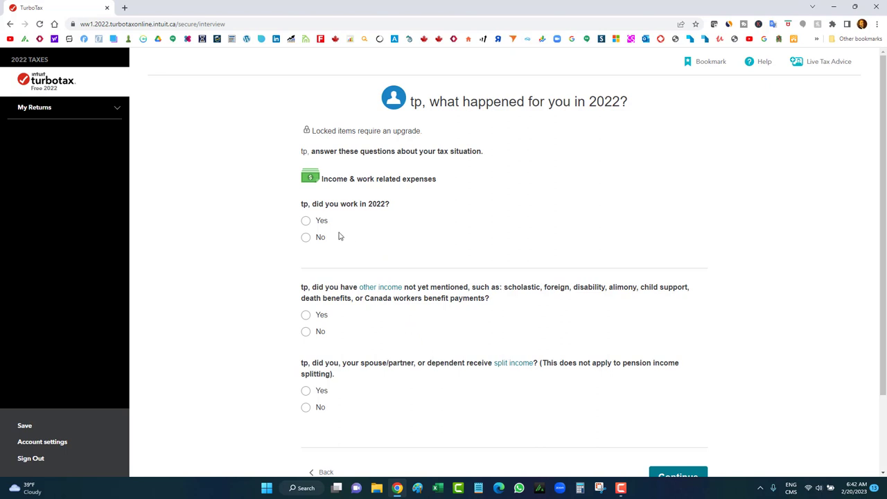
- Report working in 2022 as an employee with a T4 slip and no split income
{"action": "left_click", "coordinate": [314, 221]}
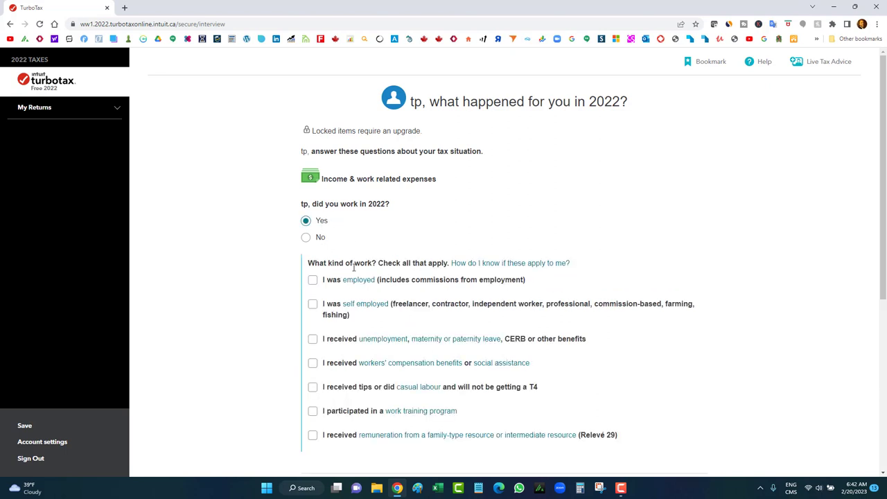
{"action": "left_click", "coordinate": [313, 281]}
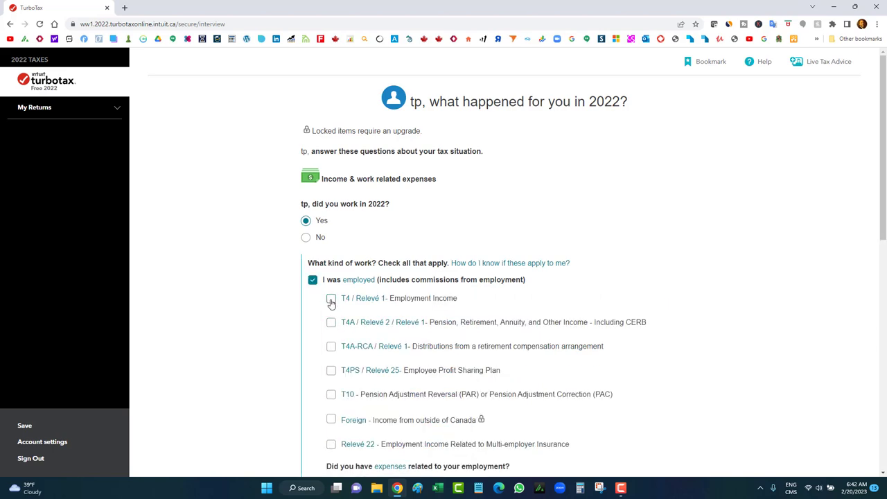
{"action": "left_click", "coordinate": [330, 298]}
{"action": "scroll", "coordinate": [354, 350], "scroll_direction": "down", "scroll_amount": 2}
{"action": "scroll", "coordinate": [356, 346], "scroll_direction": "down", "scroll_amount": 4}
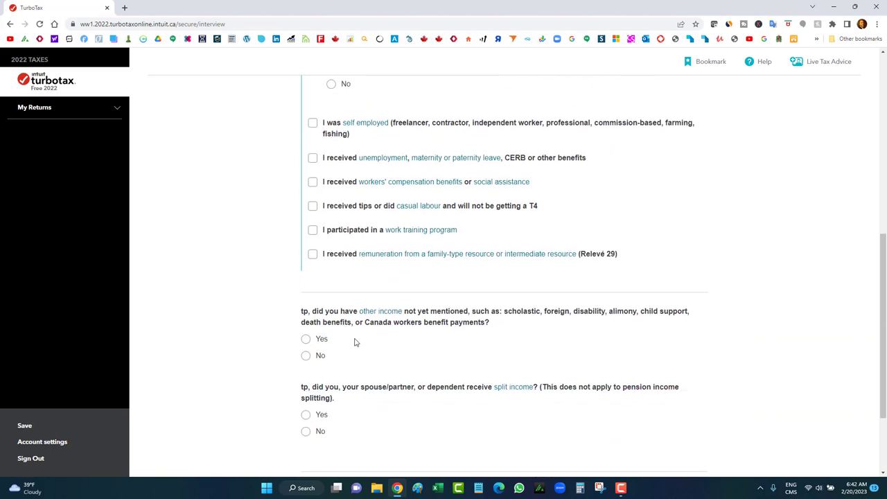
{"action": "scroll", "coordinate": [239, 287], "scroll_direction": "down", "scroll_amount": 2}
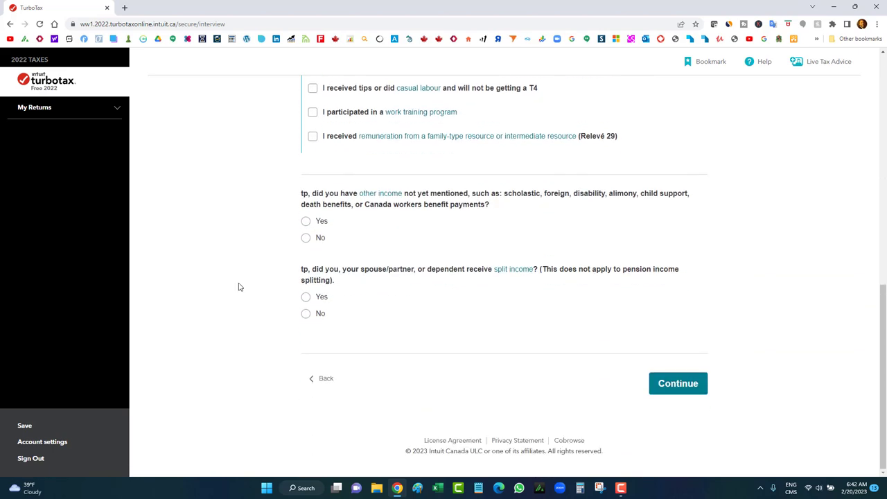
{"action": "left_click", "coordinate": [305, 314]}
{"action": "left_click", "coordinate": [699, 384]}
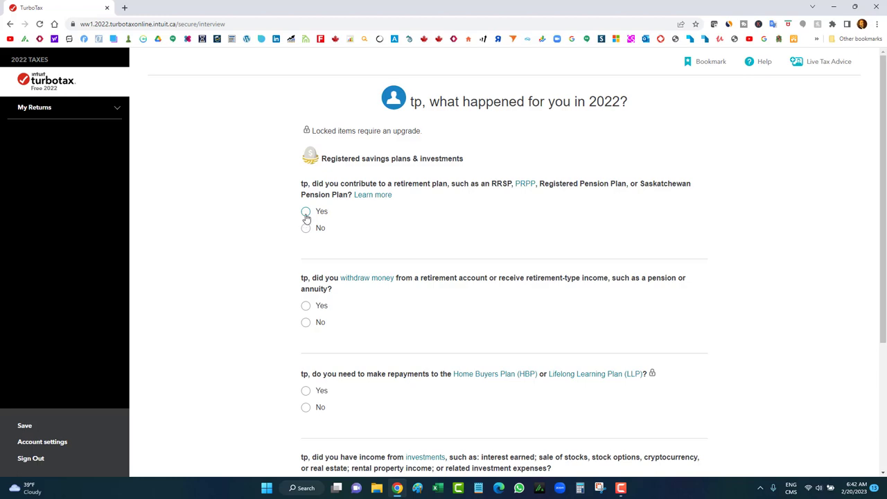
- Report RRSP contributions (March 2022–March 2023), no withdrawals, and an HBP repayment
{"action": "left_click", "coordinate": [306, 212]}
{"action": "left_click", "coordinate": [313, 280]}
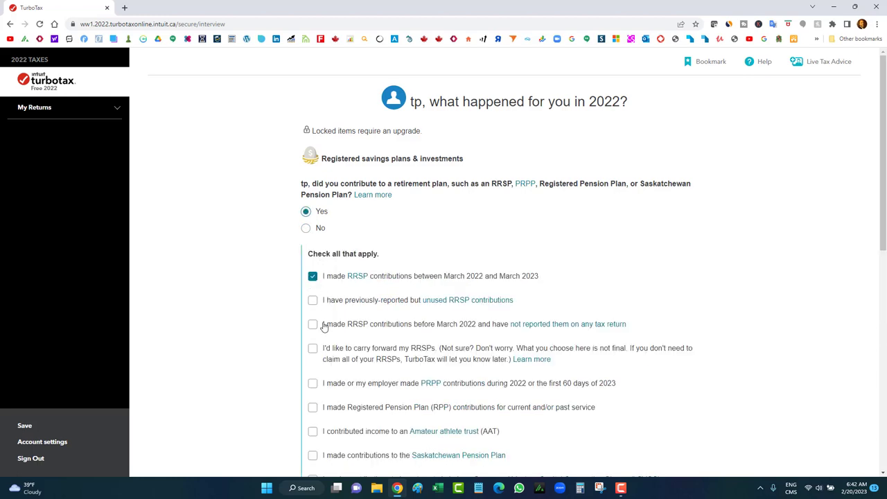
{"action": "scroll", "coordinate": [324, 332], "scroll_direction": "down", "scroll_amount": 5}
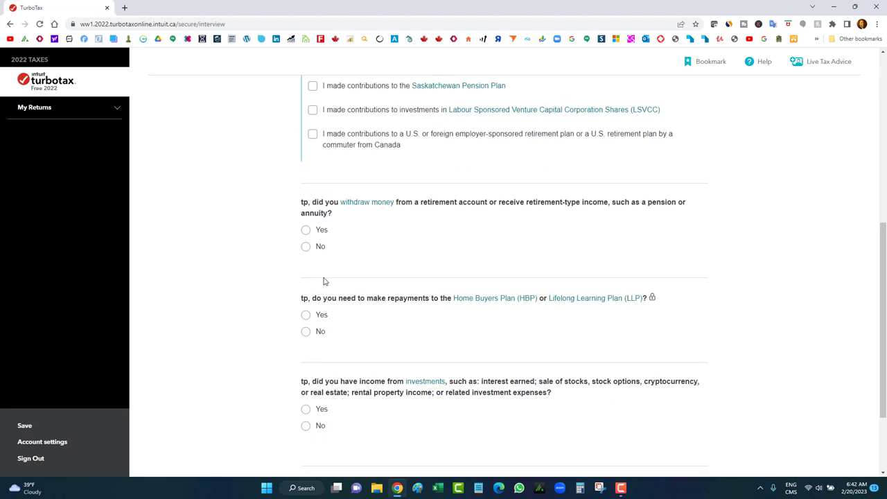
{"action": "left_click", "coordinate": [305, 246]}
{"action": "left_click", "coordinate": [305, 315]}
{"action": "scroll", "coordinate": [319, 422], "scroll_direction": "down", "scroll_amount": 2}
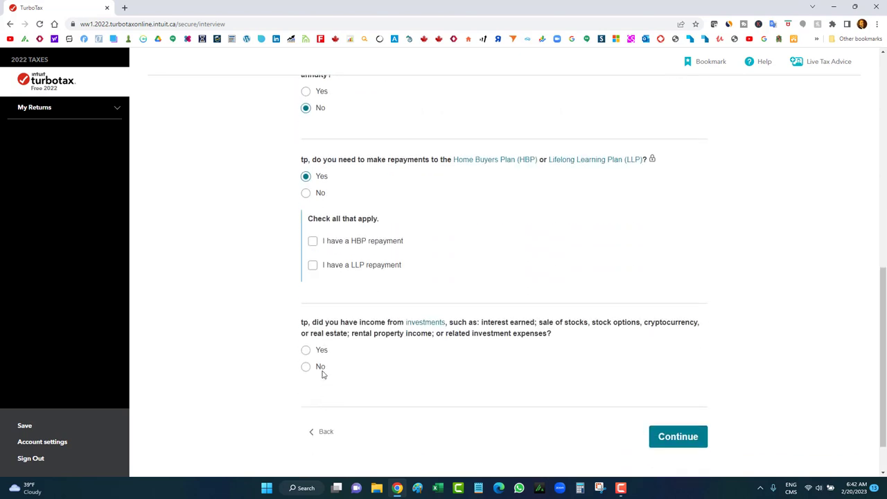
{"action": "left_click", "coordinate": [313, 241]}
- Report investment income received on a T5 / Relevé 3 slip
{"action": "left_click", "coordinate": [305, 350]}
{"action": "scroll", "coordinate": [350, 297], "scroll_direction": "down", "scroll_amount": 2}
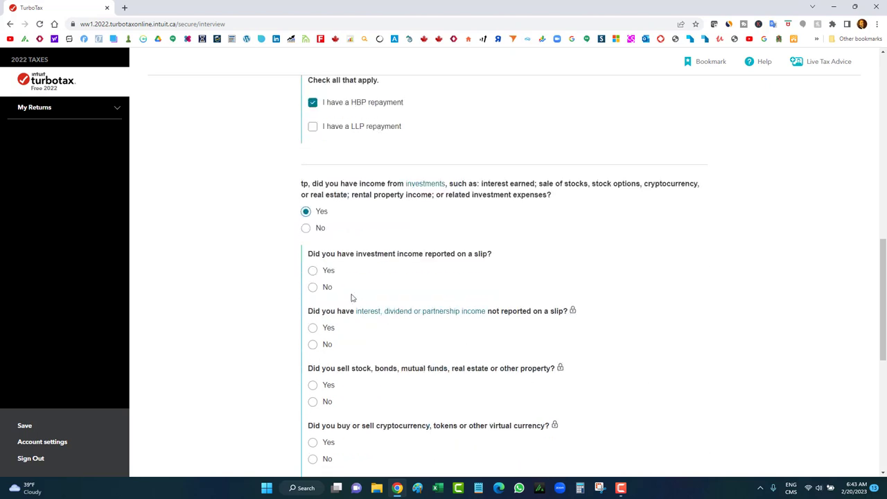
{"action": "left_click", "coordinate": [312, 271]}
{"action": "scroll", "coordinate": [362, 287], "scroll_direction": "down", "scroll_amount": 2}
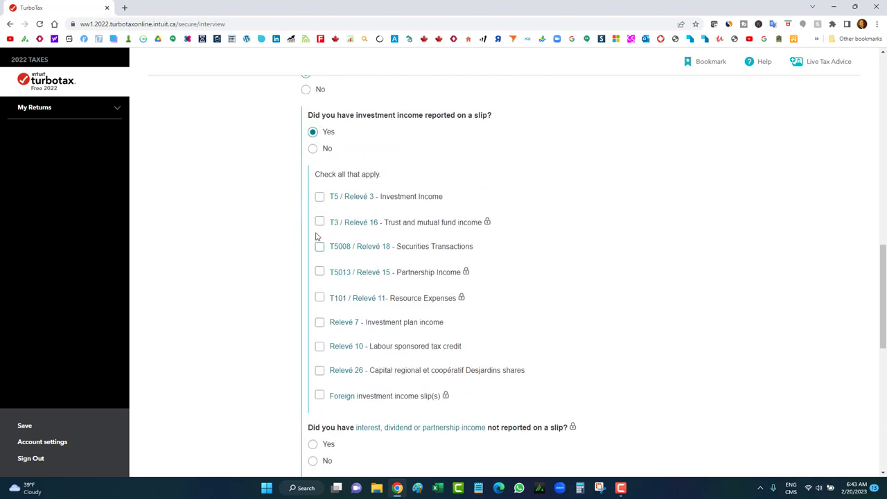
{"action": "left_click", "coordinate": [318, 198]}
{"action": "scroll", "coordinate": [422, 350], "scroll_direction": "down", "scroll_amount": 4}
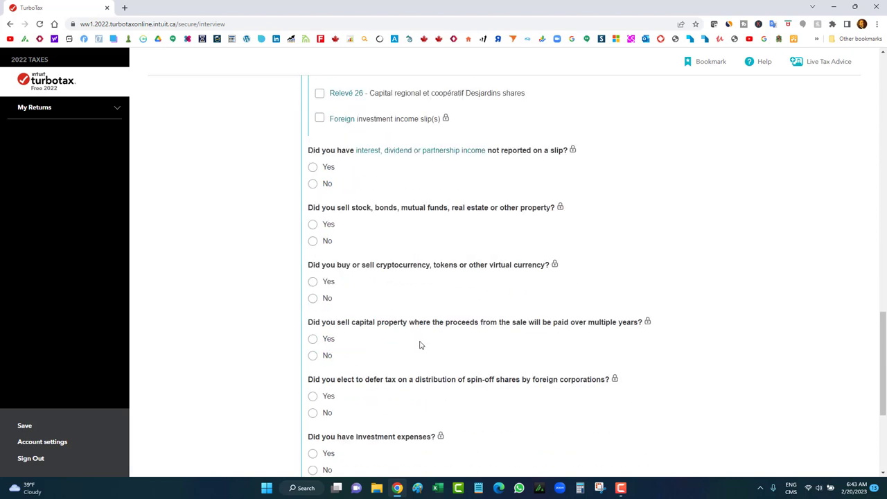
{"action": "scroll", "coordinate": [396, 344], "scroll_direction": "down", "scroll_amount": 2}
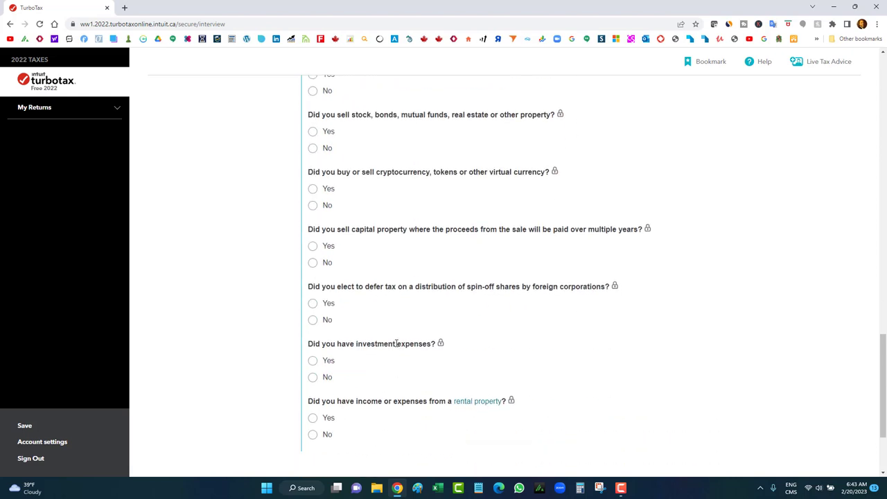
{"action": "scroll", "coordinate": [396, 345], "scroll_direction": "down", "scroll_amount": 2}
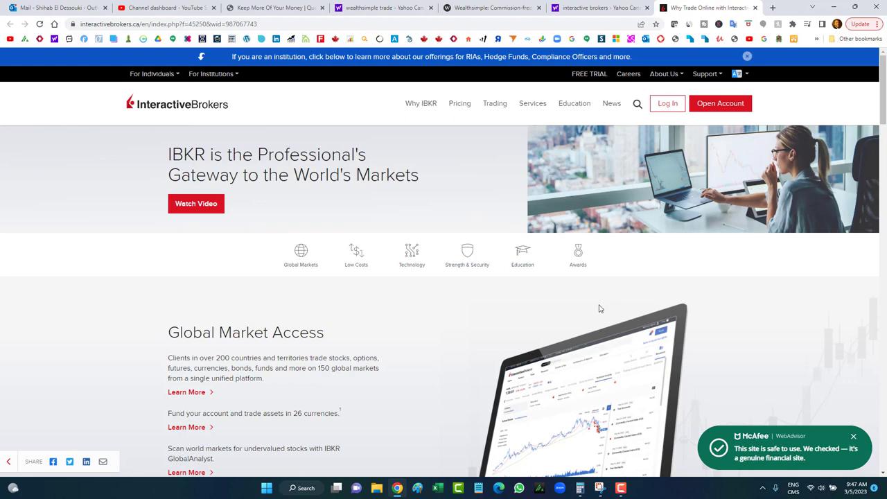
- In YouTube Studio's video details, select the Questrade, IBKR and Wealthsimple links in the description
{"action": "key", "text": "ctrl+2"}
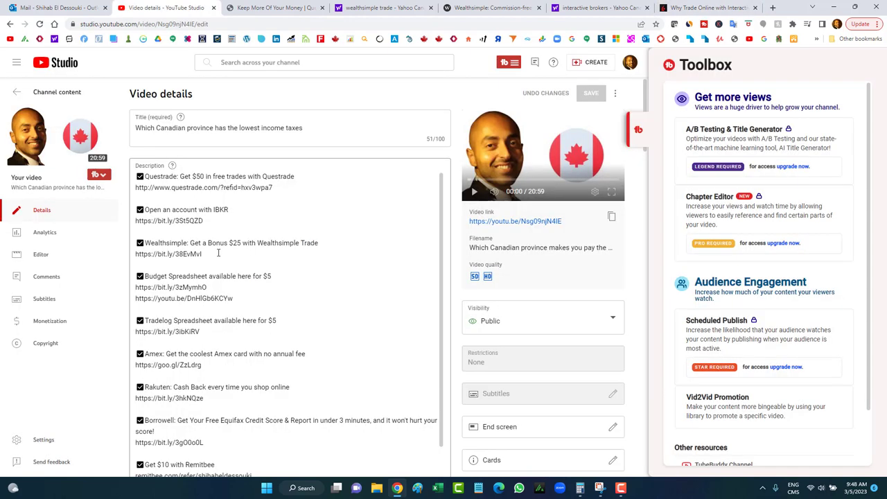
{"action": "left_click_drag", "start_coordinate": [201, 253], "coordinate": [136, 176]}
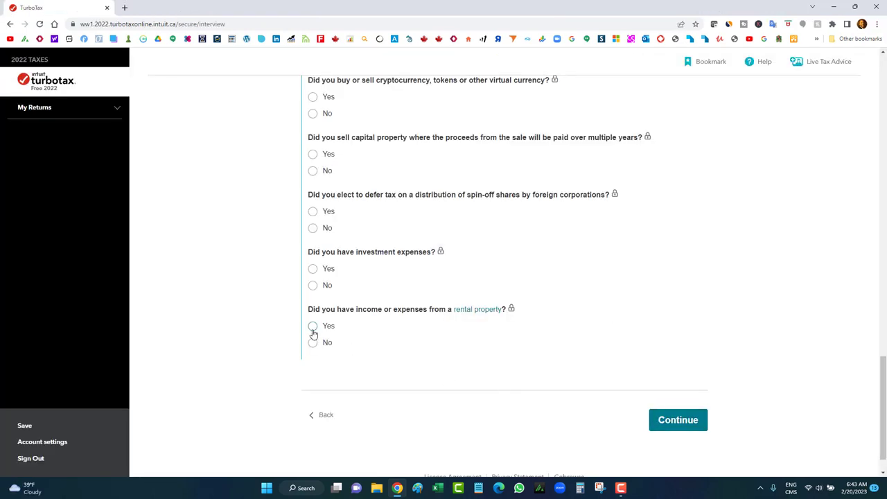
- Answer the investment questions: Yes to rental property income, No to cryptocurrency
{"action": "left_click", "coordinate": [313, 326]}
{"action": "left_click", "coordinate": [678, 420]}
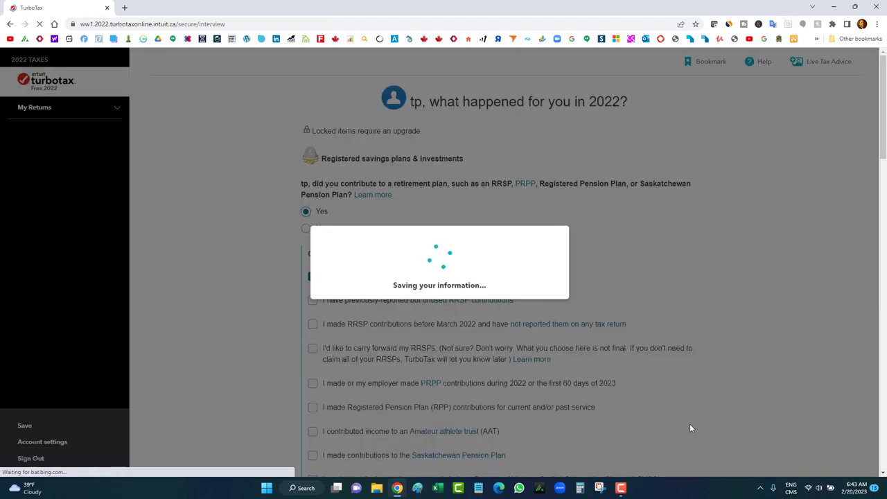
{"action": "scroll", "coordinate": [425, 209], "scroll_direction": "down", "scroll_amount": 12}
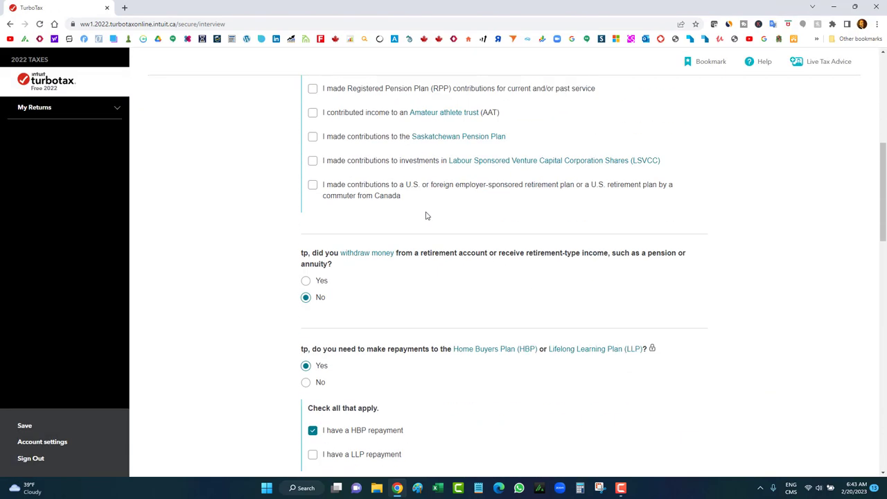
{"action": "scroll", "coordinate": [427, 215], "scroll_direction": "down", "scroll_amount": 5}
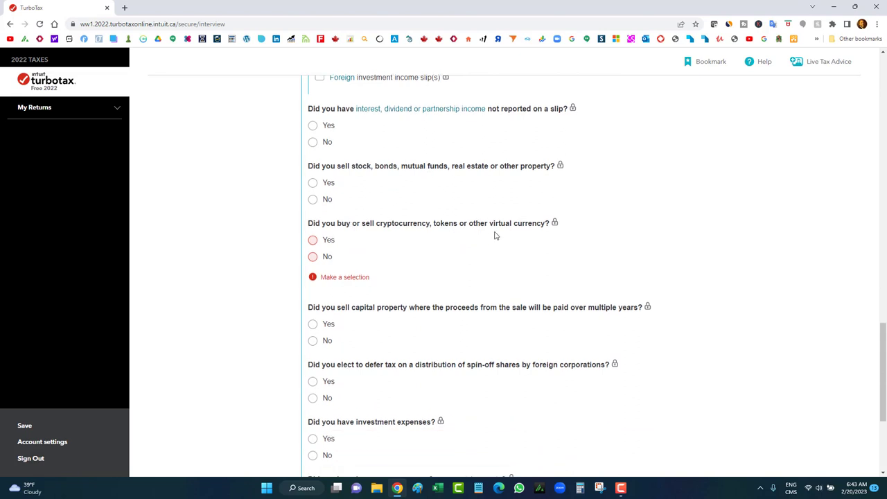
{"action": "left_click", "coordinate": [314, 258]}
{"action": "scroll", "coordinate": [489, 311], "scroll_direction": "down", "scroll_amount": 3}
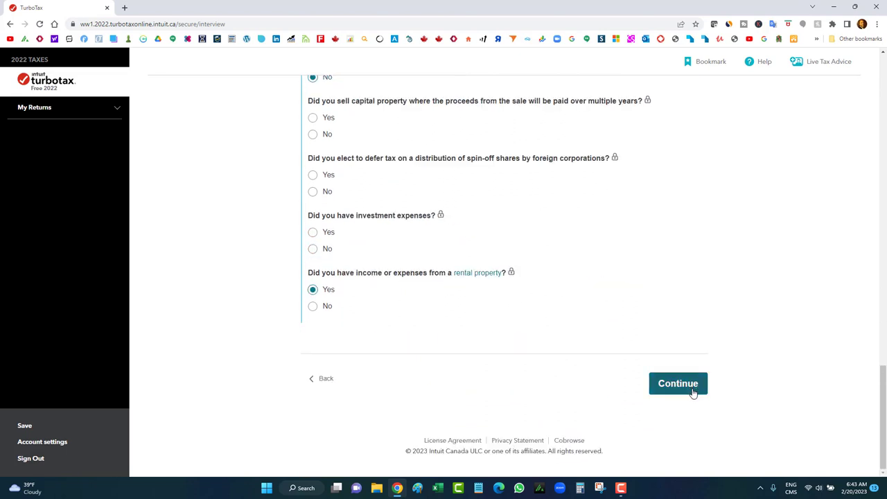
{"action": "left_click", "coordinate": [689, 393]}
- Mark being a student in 2022 with T2202 tuition fees, and having medical expenses
{"action": "left_click", "coordinate": [310, 184]}
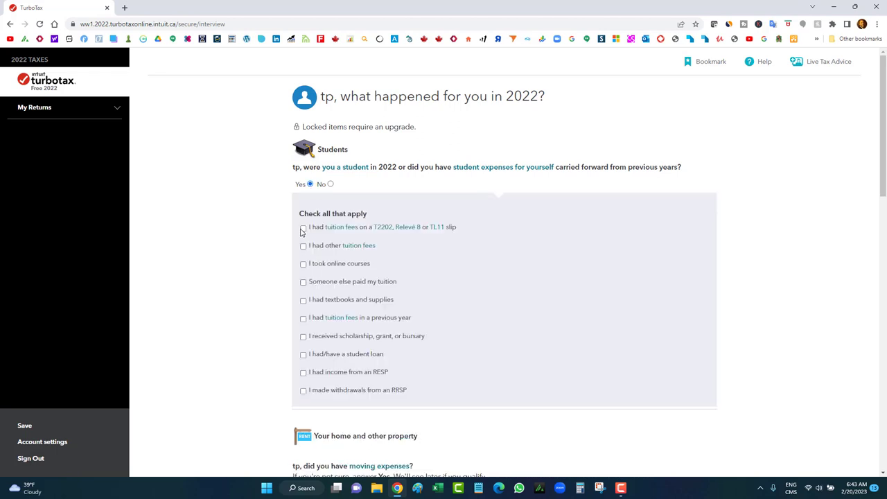
{"action": "left_click", "coordinate": [303, 229]}
{"action": "scroll", "coordinate": [312, 229], "scroll_direction": "down", "scroll_amount": 10}
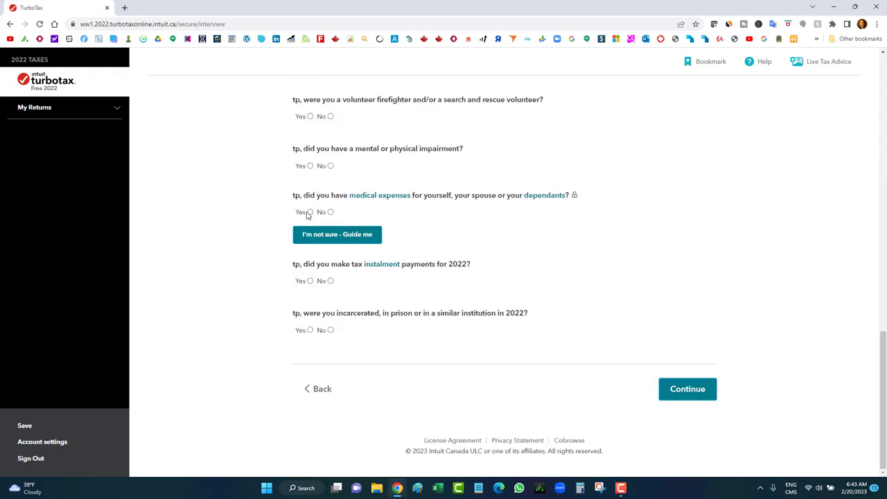
{"action": "left_click", "coordinate": [310, 212]}
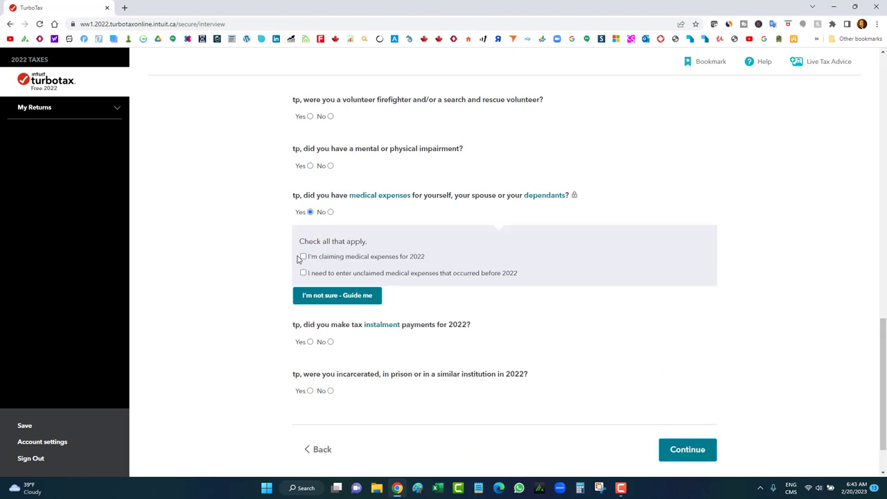
{"action": "left_click", "coordinate": [708, 450]}
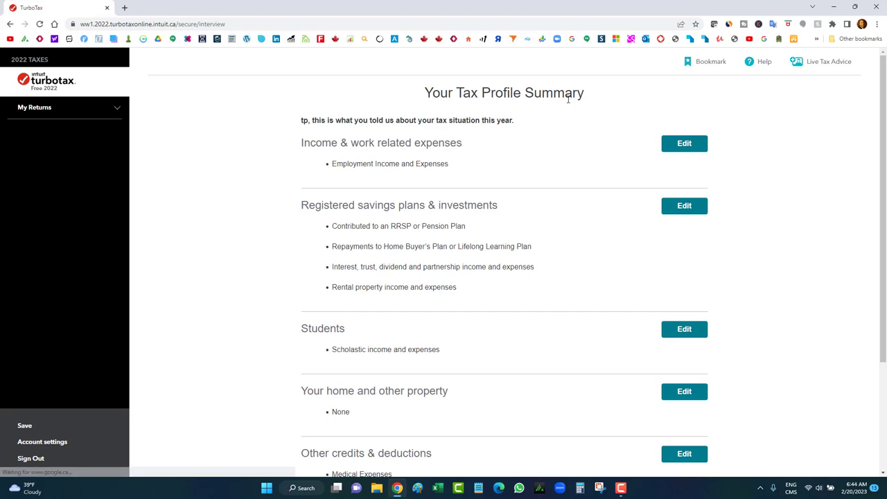
- Accept the Tax Profile Summary listing rental property, scholastic income and medical expenses
{"action": "scroll", "coordinate": [475, 174], "scroll_direction": "down", "scroll_amount": 2}
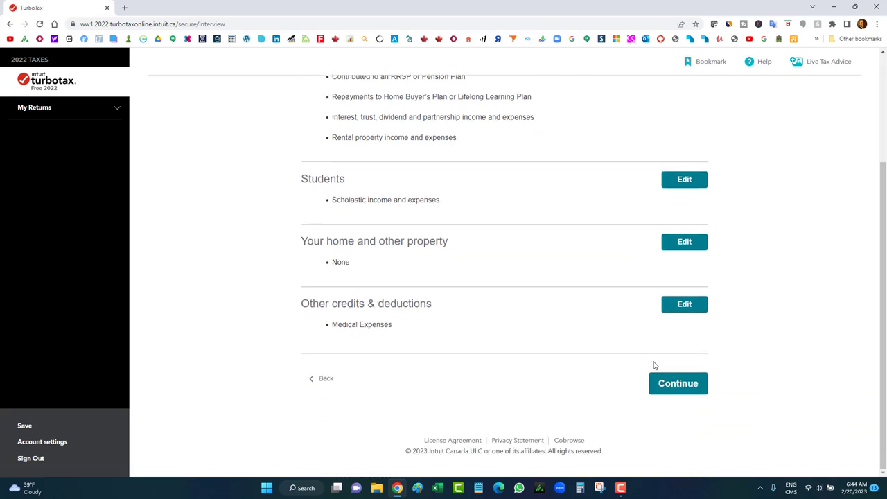
{"action": "left_click", "coordinate": [665, 390]}
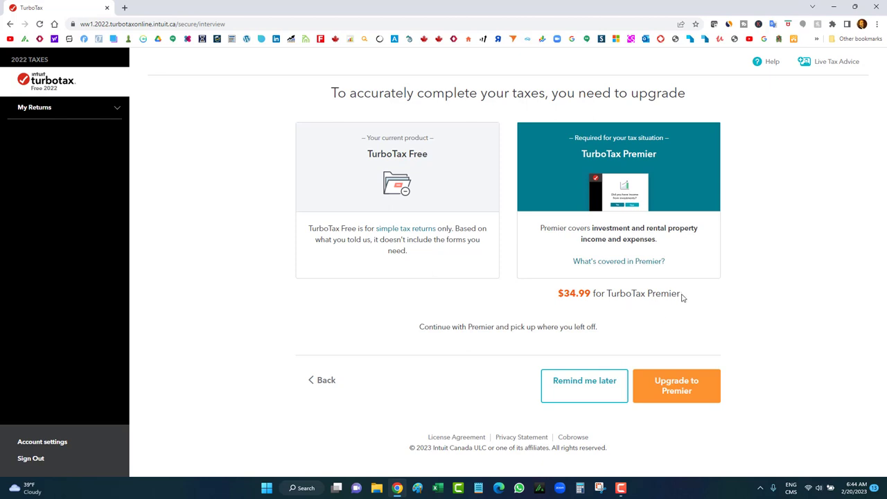
- Upgrade the return to TurboTax Premier and confirm the $34.99 charge
{"action": "left_click_drag", "start_coordinate": [682, 293], "coordinate": [605, 293]}
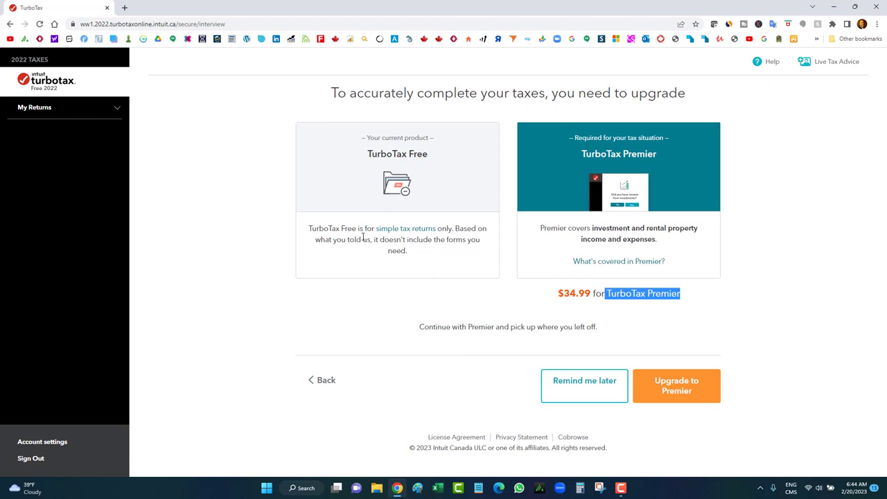
{"action": "left_click", "coordinate": [691, 393]}
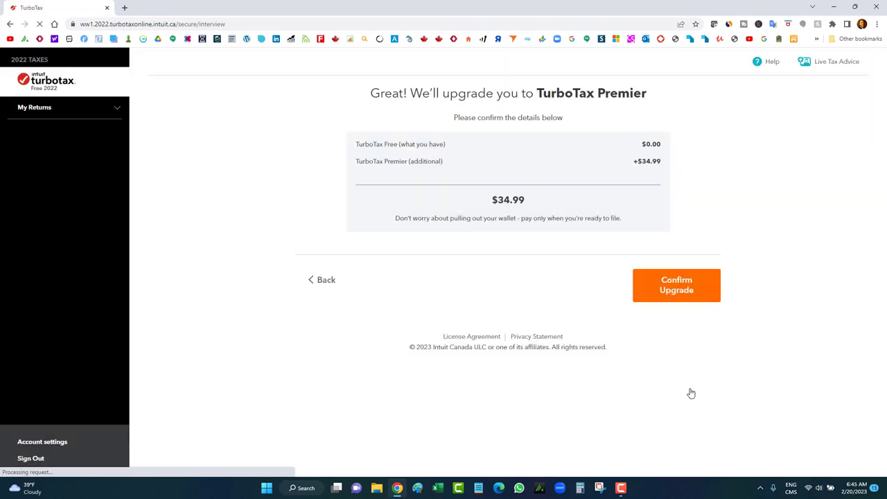
{"action": "left_click", "coordinate": [680, 289]}
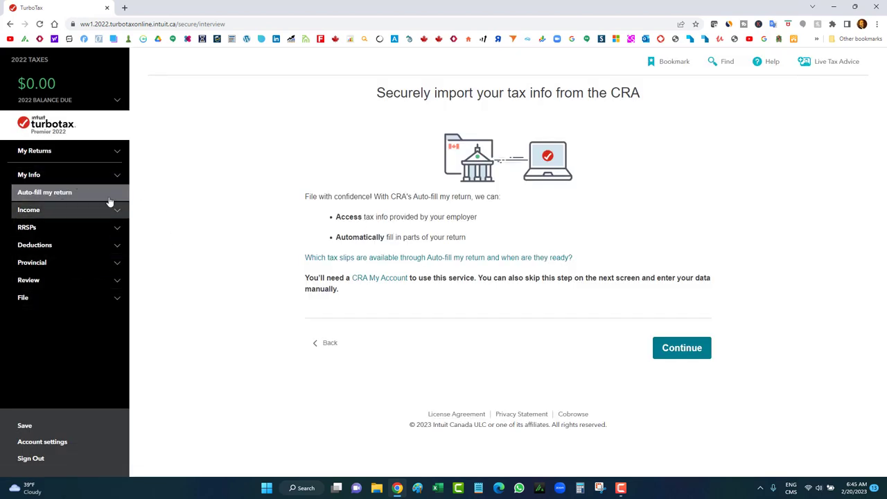
{"action": "left_click", "coordinate": [83, 210]}
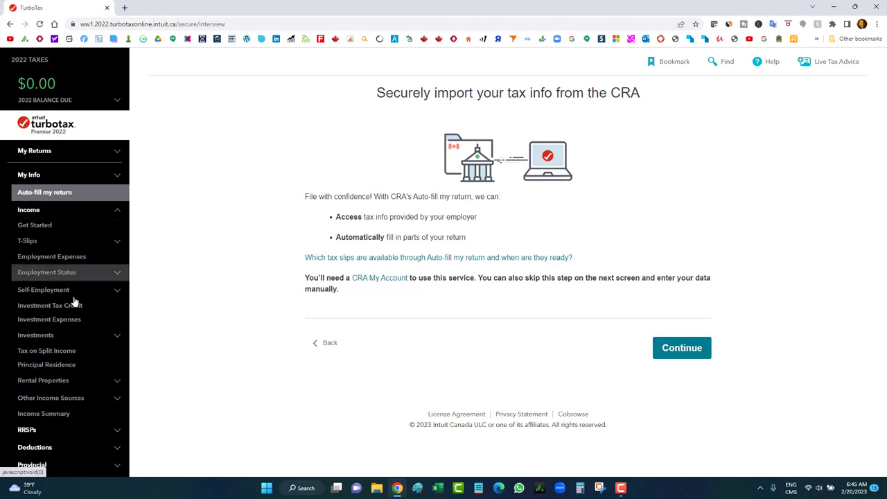
{"action": "left_click", "coordinate": [108, 210]}
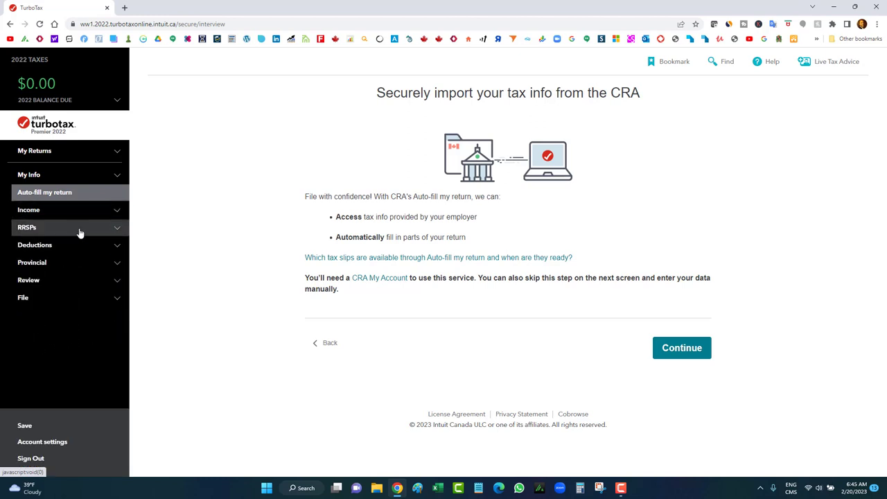
{"action": "left_click", "coordinate": [78, 235]}
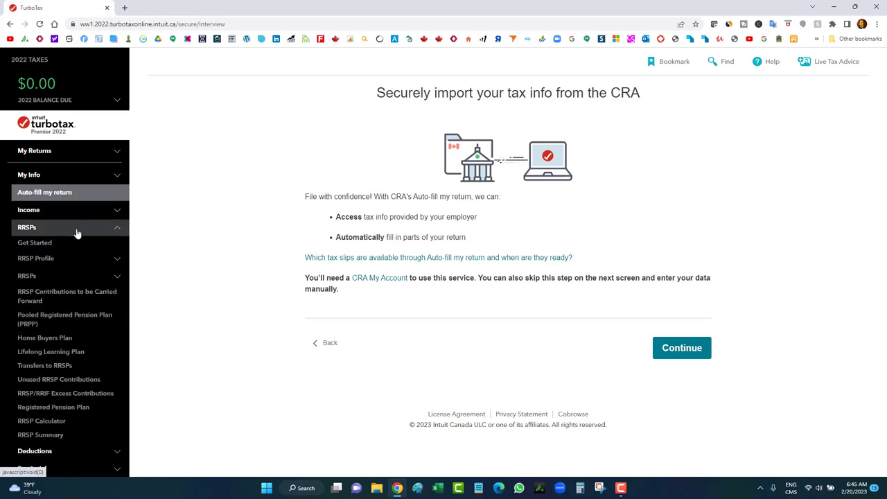
{"action": "left_click", "coordinate": [77, 234]}
{"action": "left_click", "coordinate": [69, 245]}
{"action": "left_click", "coordinate": [69, 247]}
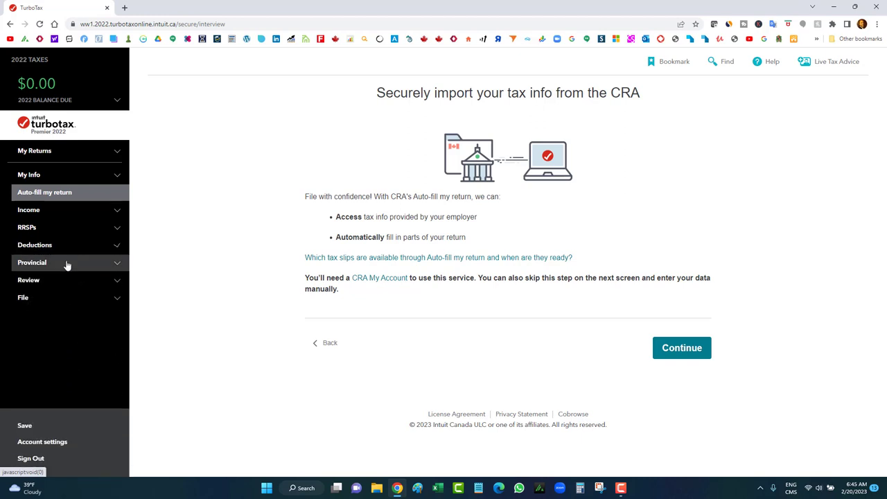
{"action": "left_click", "coordinate": [67, 265]}
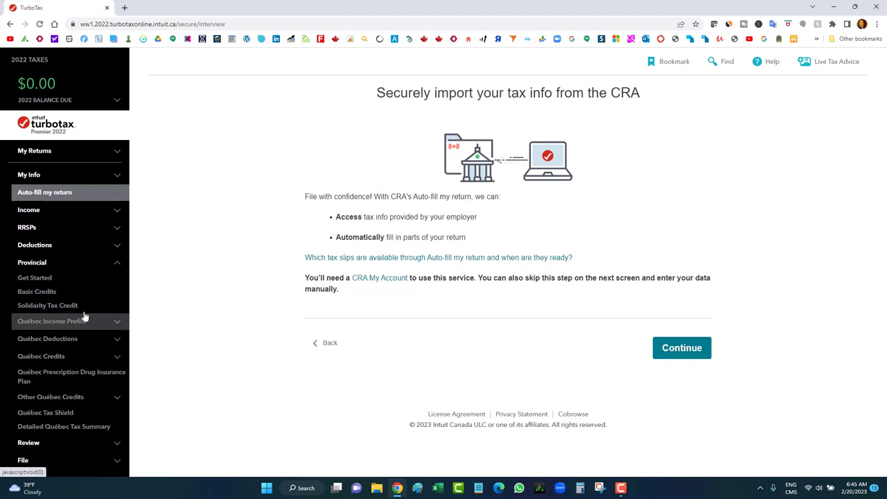
{"action": "left_click", "coordinate": [117, 263]}
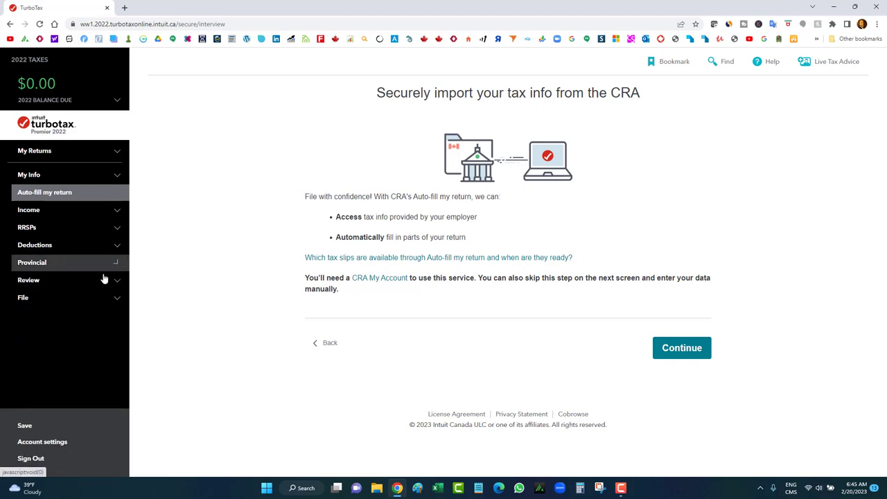
{"action": "left_click", "coordinate": [93, 284]}
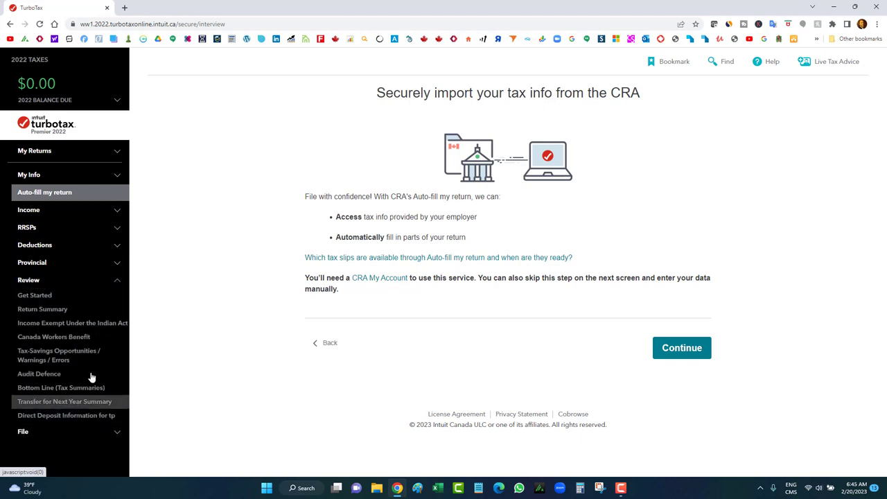
{"action": "left_click", "coordinate": [89, 285]}
{"action": "left_click", "coordinate": [92, 298]}
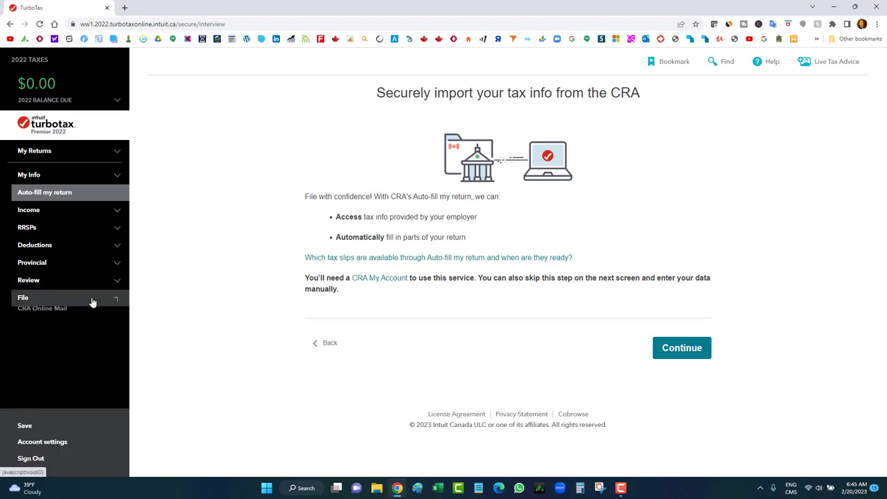
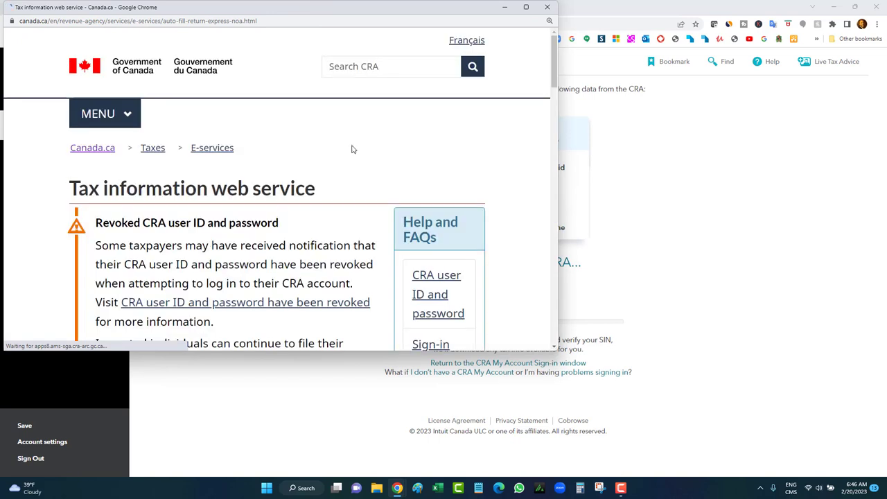
- Start the CRA sign-in for tax information, review the request confirmation, then exit back to TurboTax
{"action": "scroll", "coordinate": [308, 195], "scroll_direction": "down", "scroll_amount": 10}
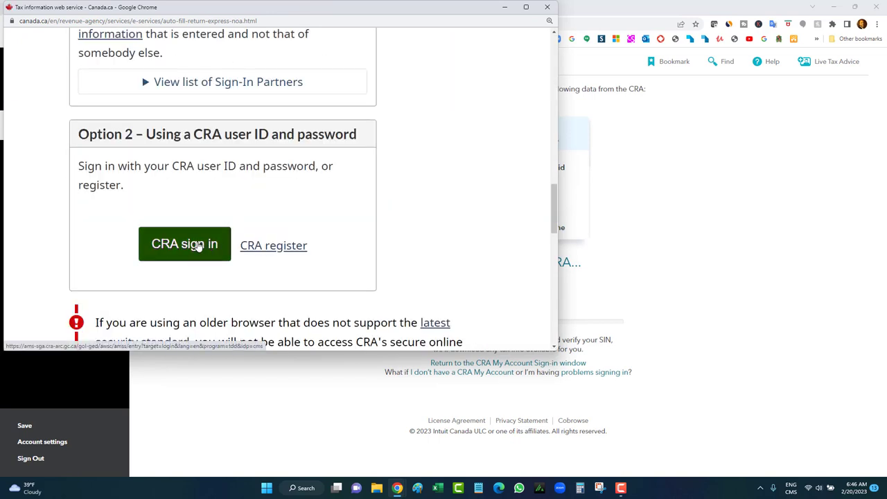
{"action": "left_click", "coordinate": [198, 246]}
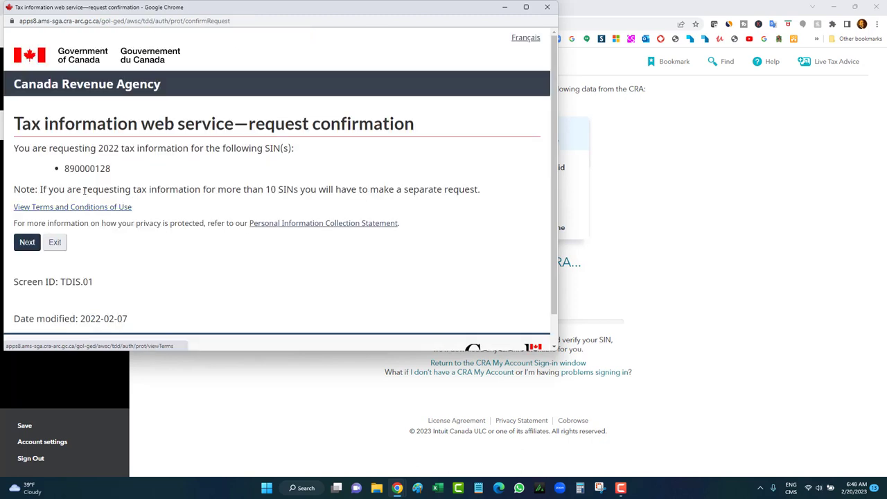
{"action": "left_click_drag", "start_coordinate": [110, 168], "coordinate": [63, 171]}
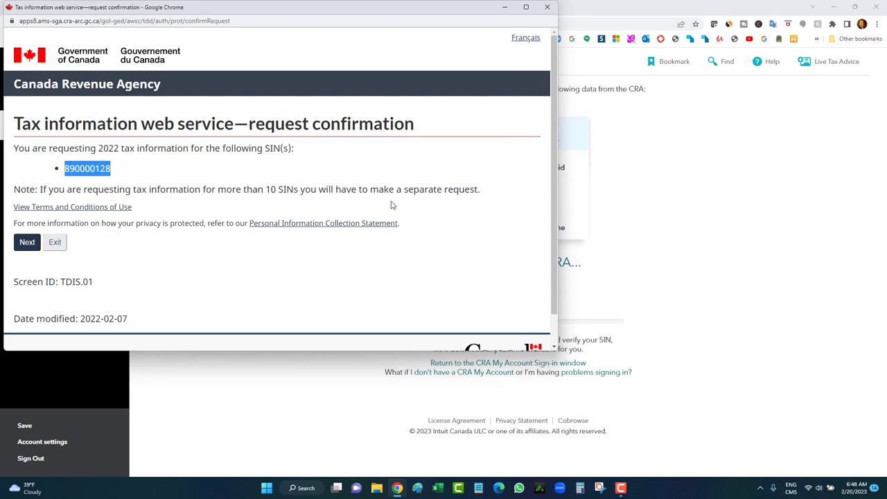
{"action": "left_click", "coordinate": [56, 243]}
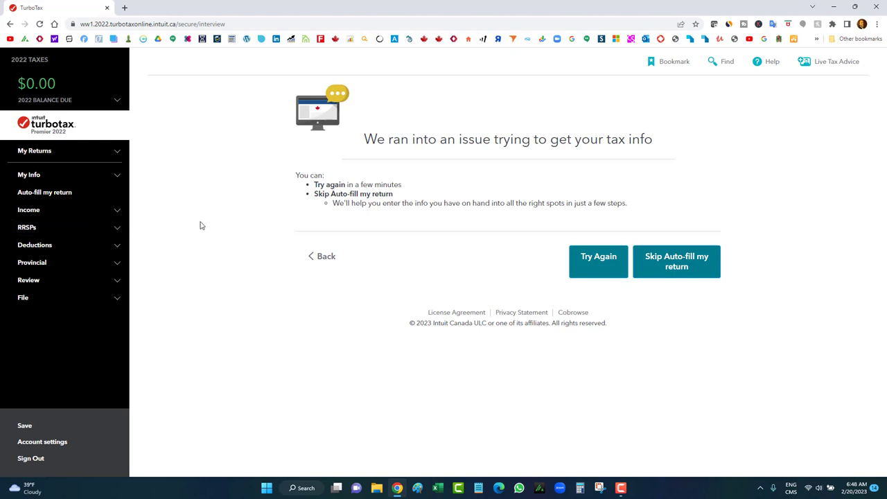
- Skip auto-fill, continue, and decline the Premium Pack offer with No, thanks
{"action": "left_click", "coordinate": [683, 264]}
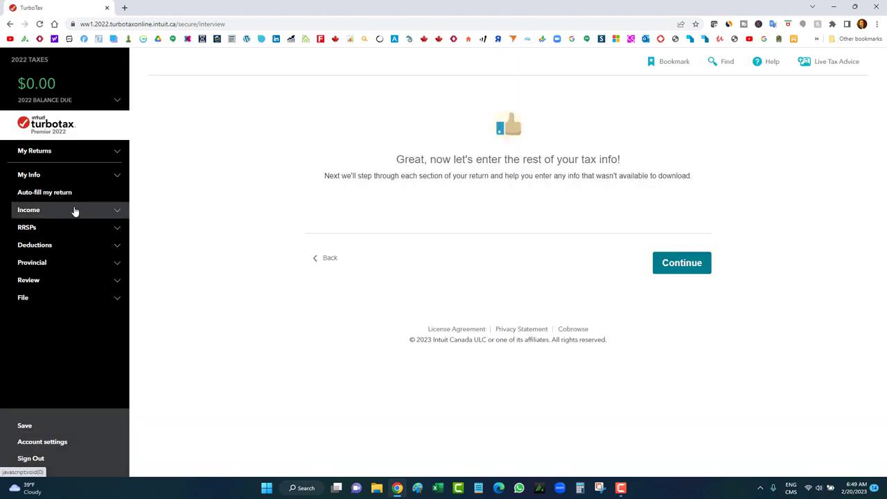
{"action": "left_click", "coordinate": [692, 270]}
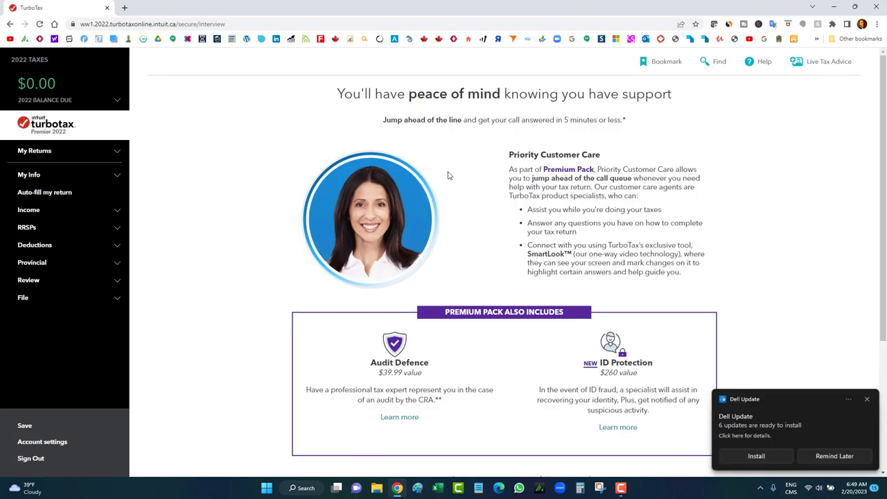
{"action": "scroll", "coordinate": [683, 388], "scroll_direction": "down", "scroll_amount": 3}
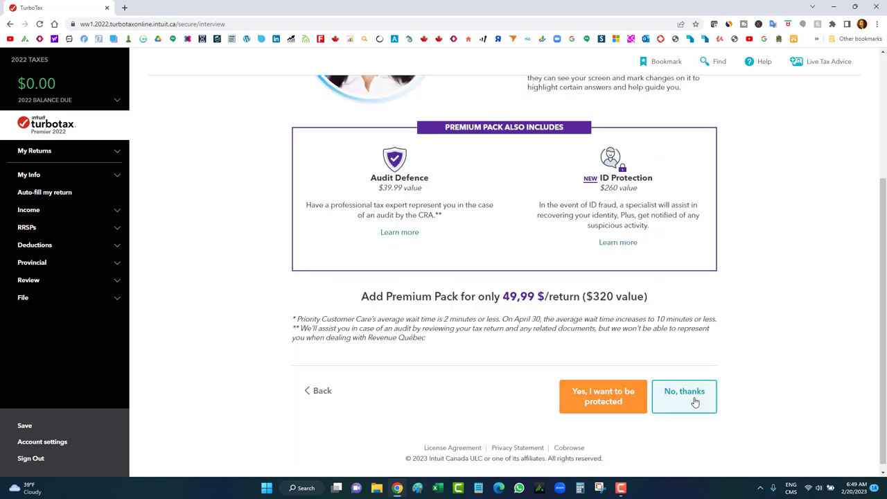
{"action": "left_click", "coordinate": [682, 396]}
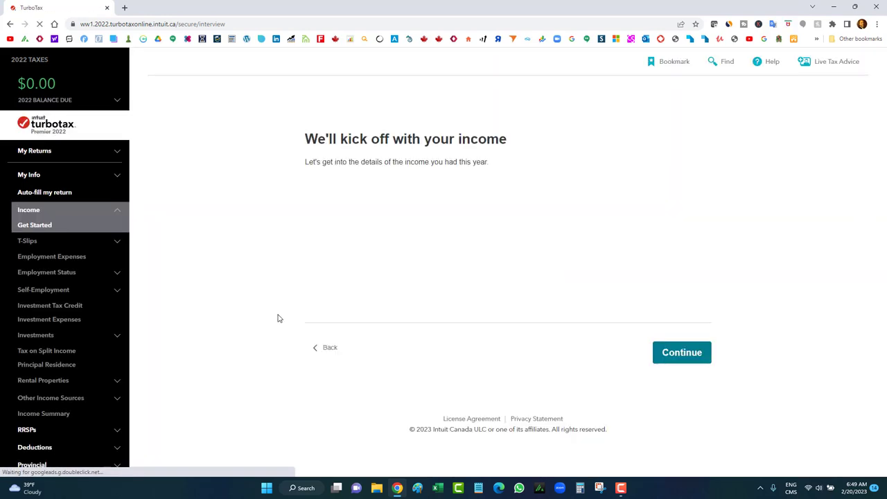
- Continue into the income section and collapse the Income and T-Slips sidebar sections
{"action": "left_click", "coordinate": [682, 353]}
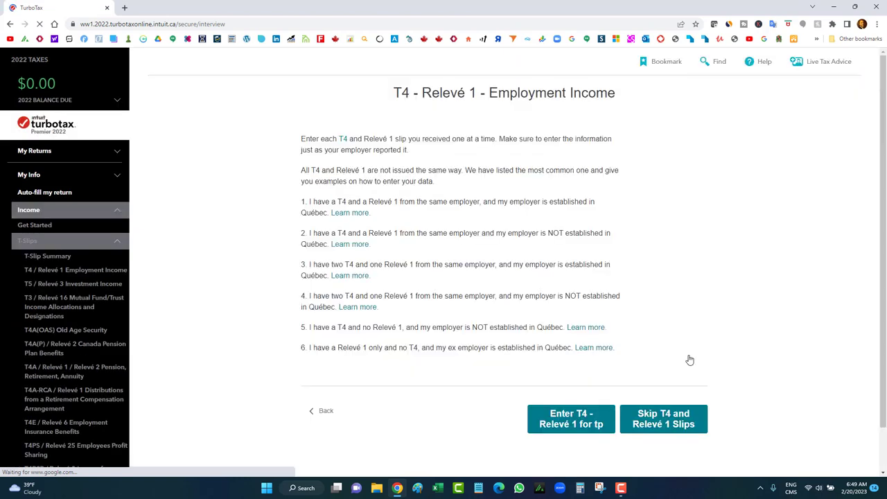
{"action": "left_click", "coordinate": [65, 247]}
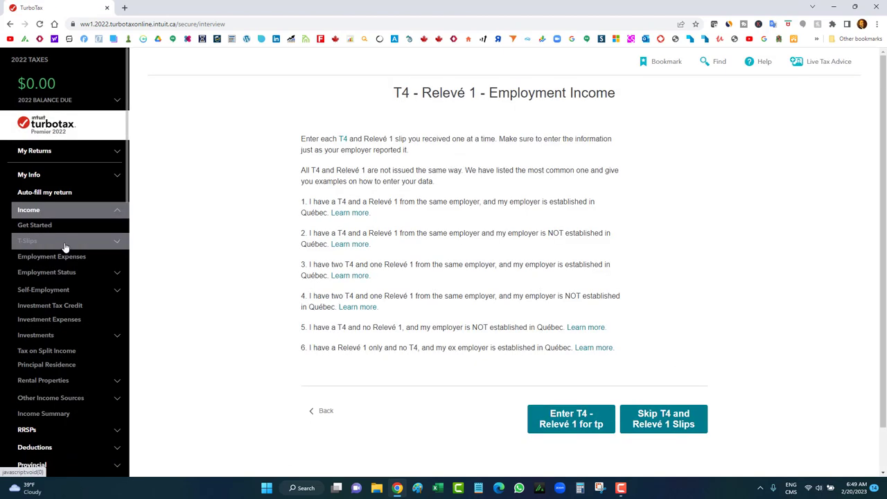
{"action": "left_click", "coordinate": [52, 212]}
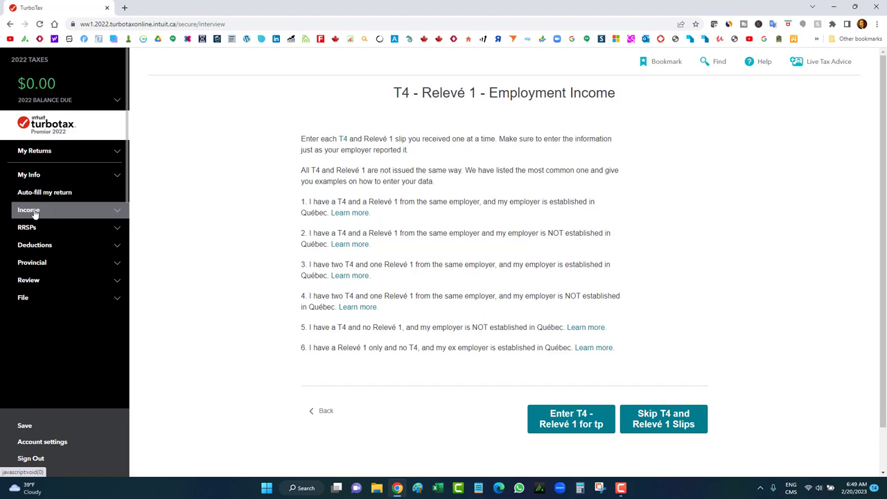
{"action": "left_click", "coordinate": [45, 212]}
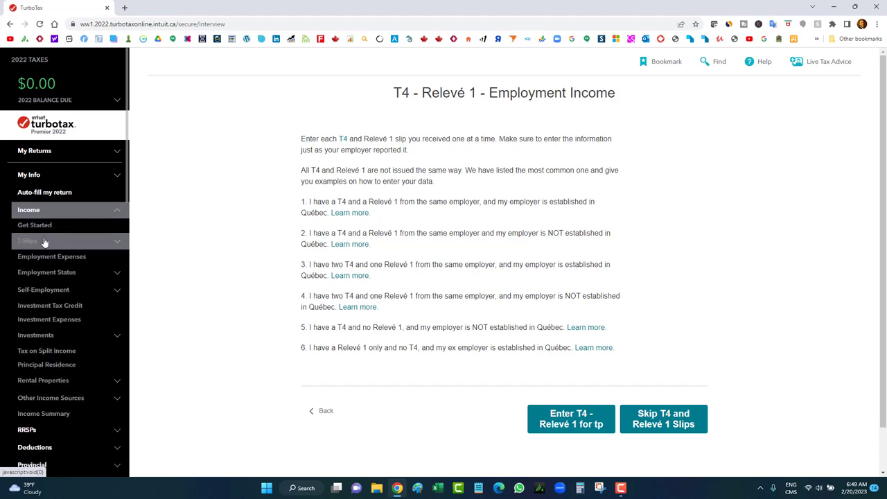
{"action": "left_click", "coordinate": [43, 242]}
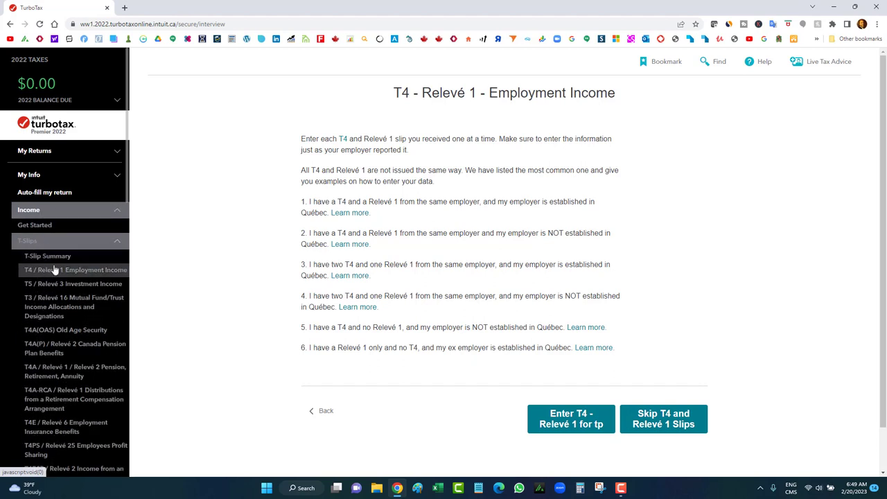
{"action": "left_click", "coordinate": [71, 243]}
{"action": "left_click", "coordinate": [90, 212]}
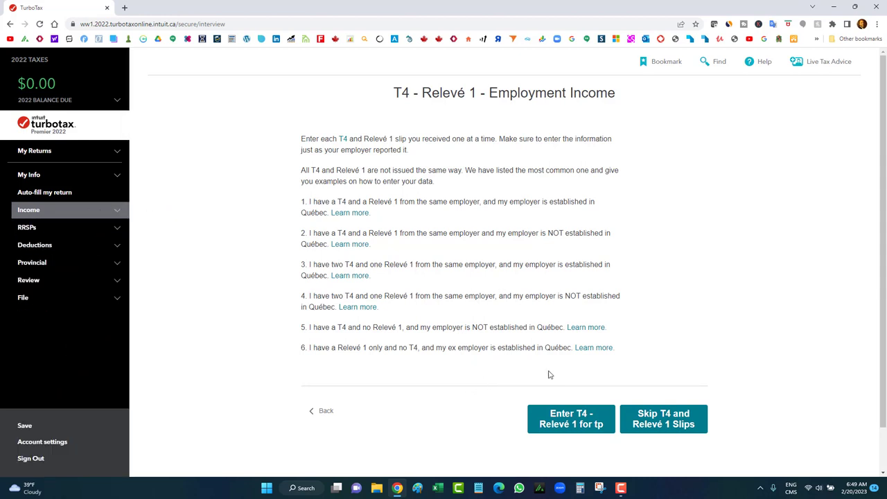
- Open the taxpayer's T4 – Relevé 1 entry form and review its auto-fill explanation
{"action": "left_click", "coordinate": [575, 426]}
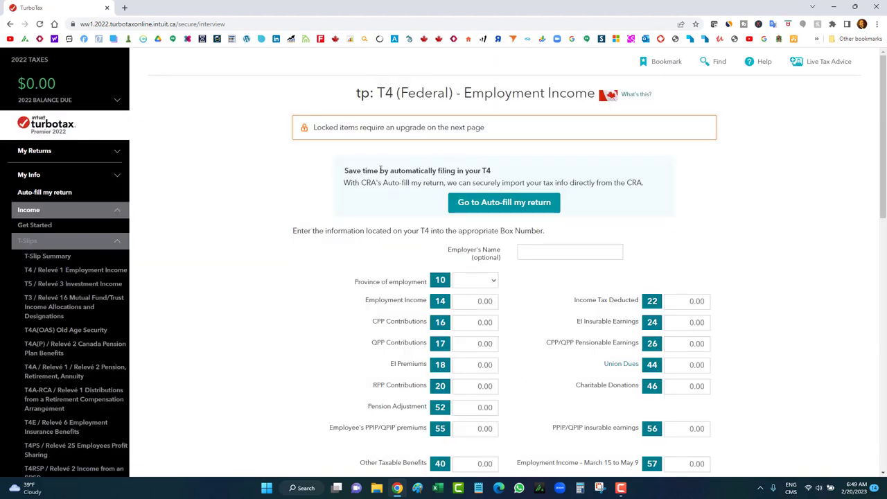
{"action": "left_click_drag", "start_coordinate": [343, 171], "coordinate": [532, 194]}
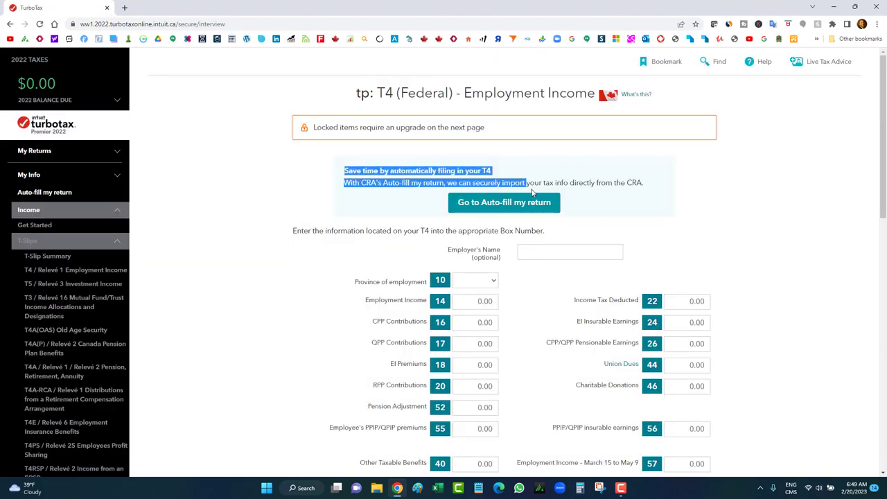
{"action": "left_click", "coordinate": [591, 203]}
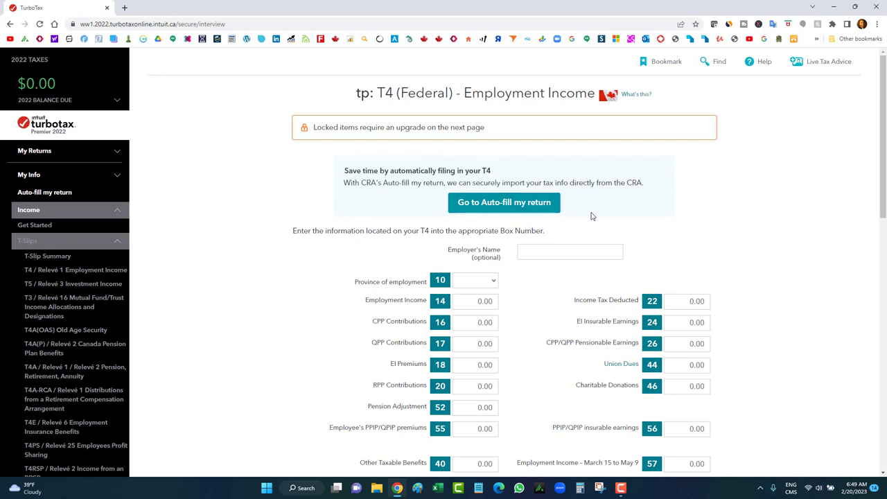
{"action": "left_click_drag", "start_coordinate": [615, 183], "coordinate": [638, 183]}
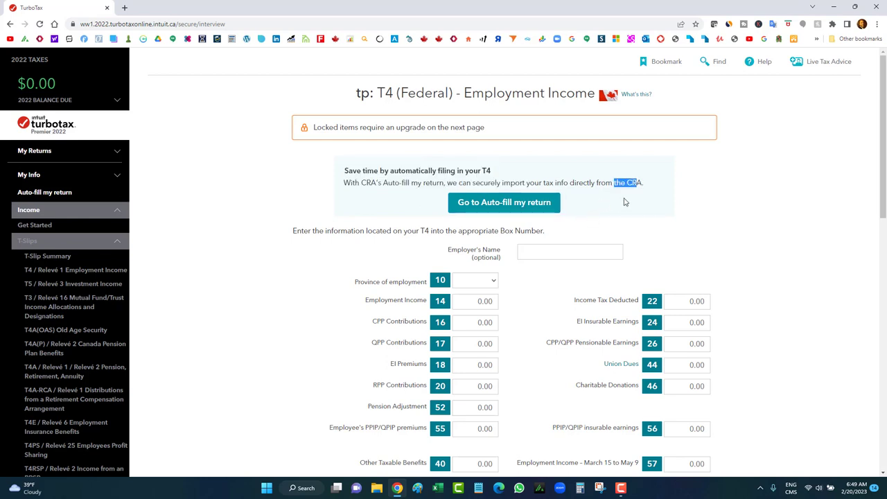
{"action": "left_click", "coordinate": [590, 212]}
{"action": "scroll", "coordinate": [490, 294], "scroll_direction": "down", "scroll_amount": 3}
- Scroll back up to the top of the T4 entry page
{"action": "scroll", "coordinate": [489, 294], "scroll_direction": "up", "scroll_amount": 2}
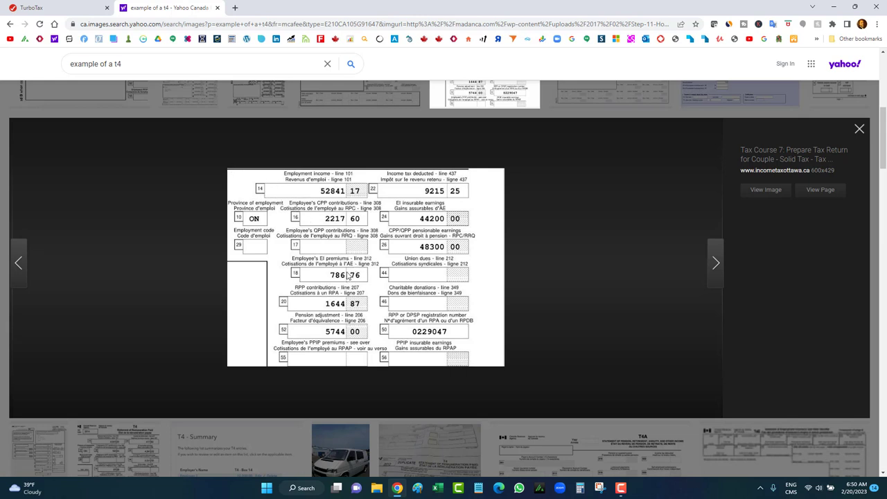
- Return to the TurboTax T4 form and set the province of employment to QC
{"action": "left_click", "coordinate": [61, 6]}
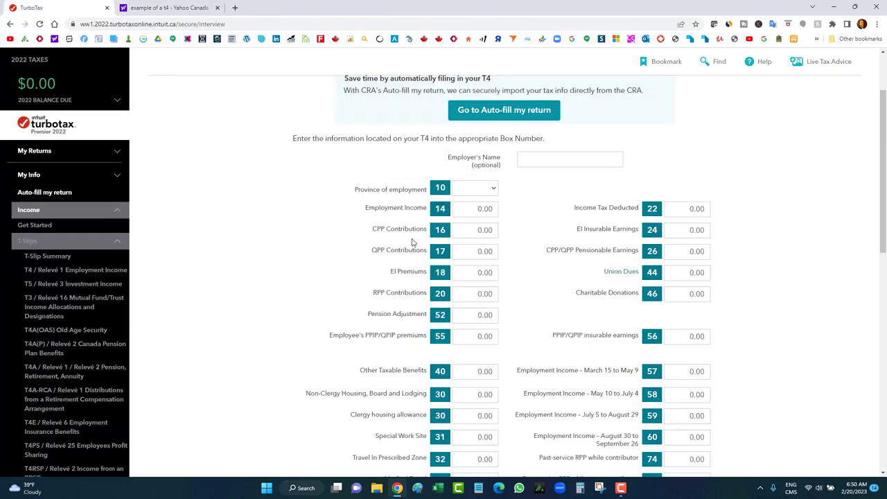
{"action": "left_click", "coordinate": [490, 192]}
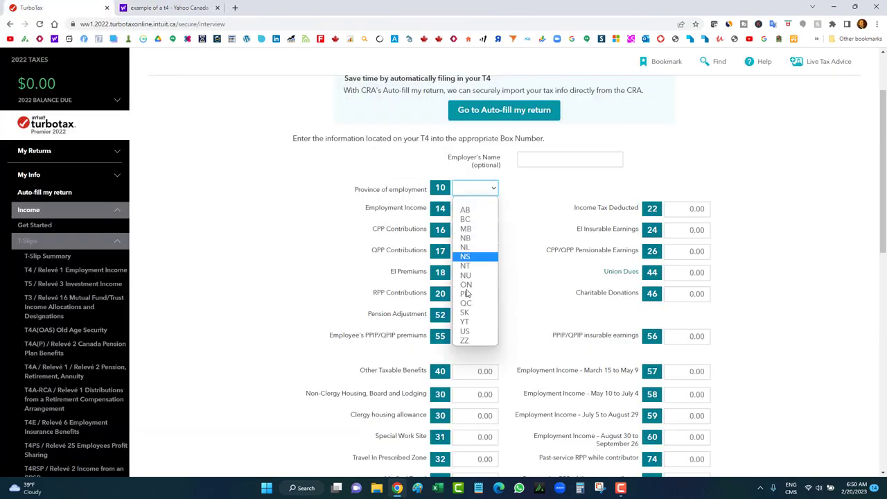
{"action": "left_click", "coordinate": [465, 310]}
{"action": "left_click", "coordinate": [473, 208]}
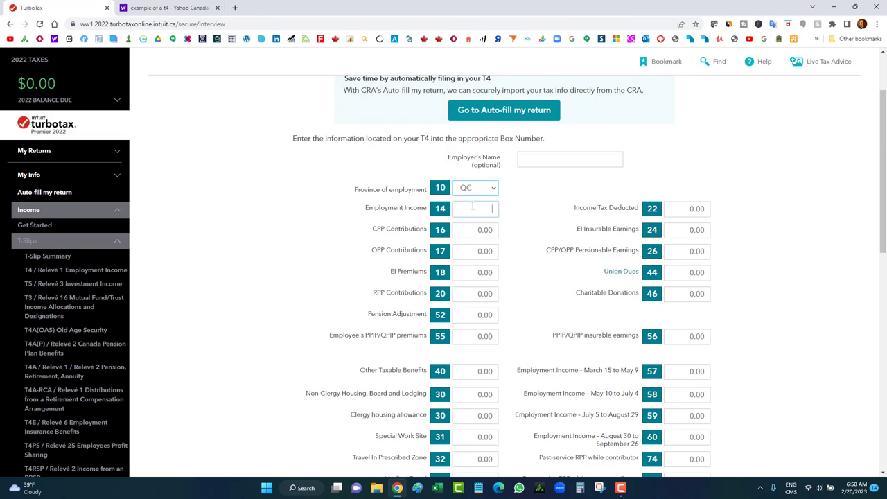
{"action": "left_click_drag", "start_coordinate": [426, 209], "coordinate": [385, 209]}
{"action": "left_click", "coordinate": [479, 210]}
{"action": "left_click", "coordinate": [451, 252]}
- Step through T4 boxes 16, 17, 18, 20, 52 and 55, ending at Income Tax Deducted
{"action": "left_click", "coordinate": [471, 232]}
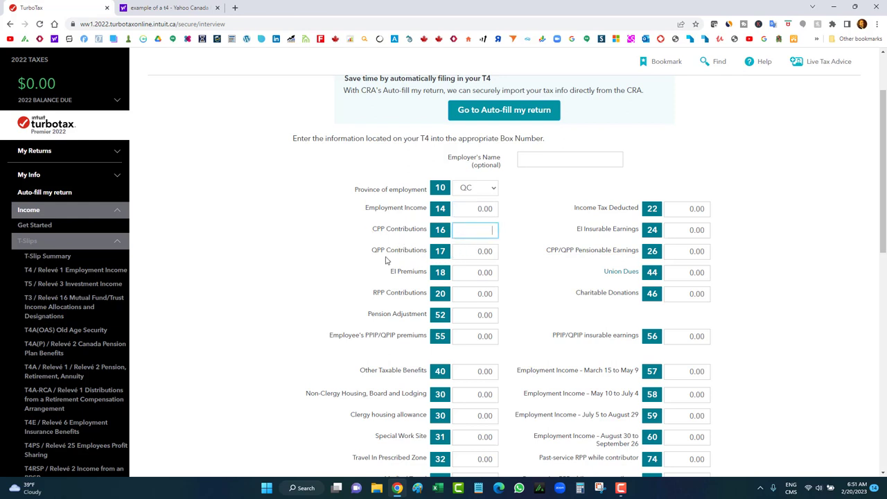
{"action": "left_click", "coordinate": [478, 252]}
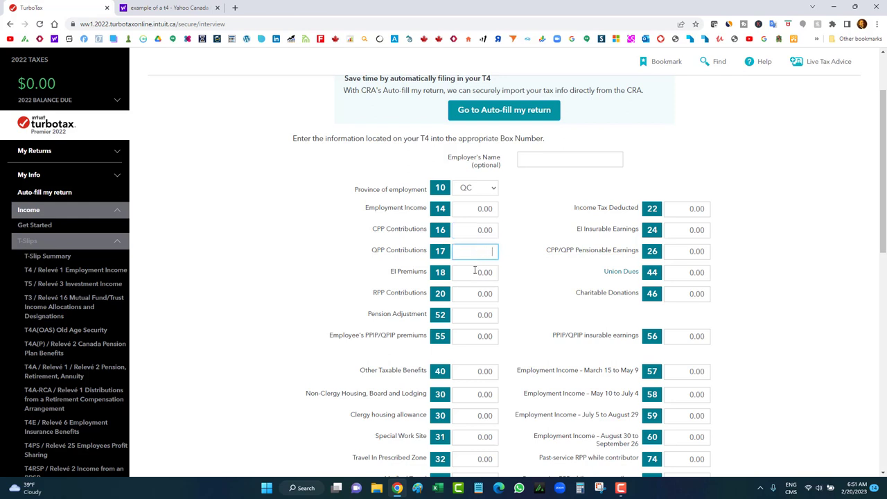
{"action": "left_click", "coordinate": [475, 272]}
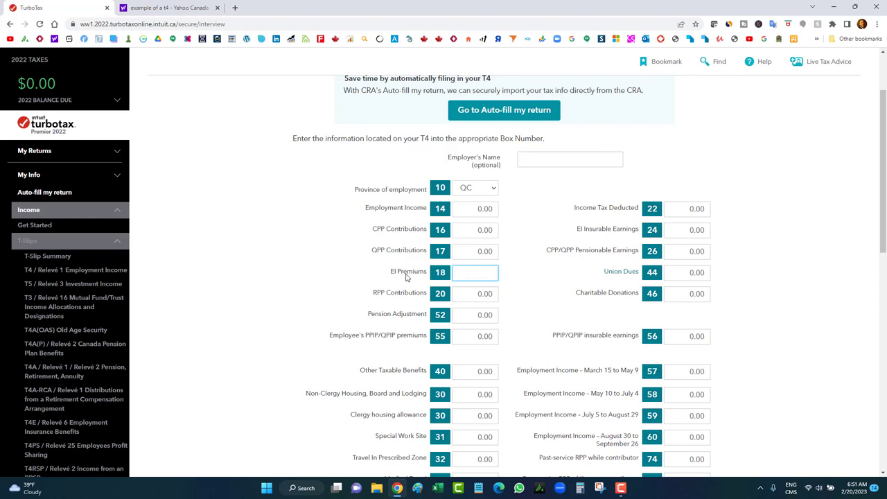
{"action": "left_click", "coordinate": [487, 291]}
{"action": "key", "text": "Tab"}
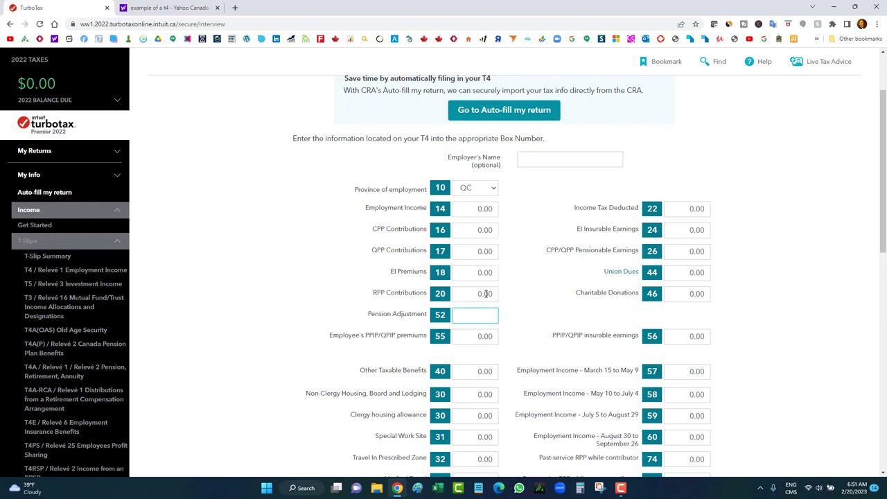
{"action": "left_click", "coordinate": [485, 295]}
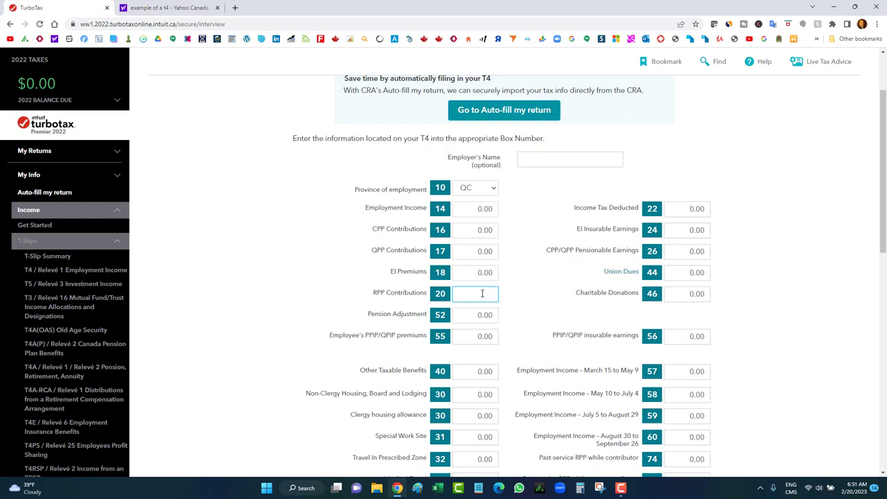
{"action": "left_click", "coordinate": [475, 314]}
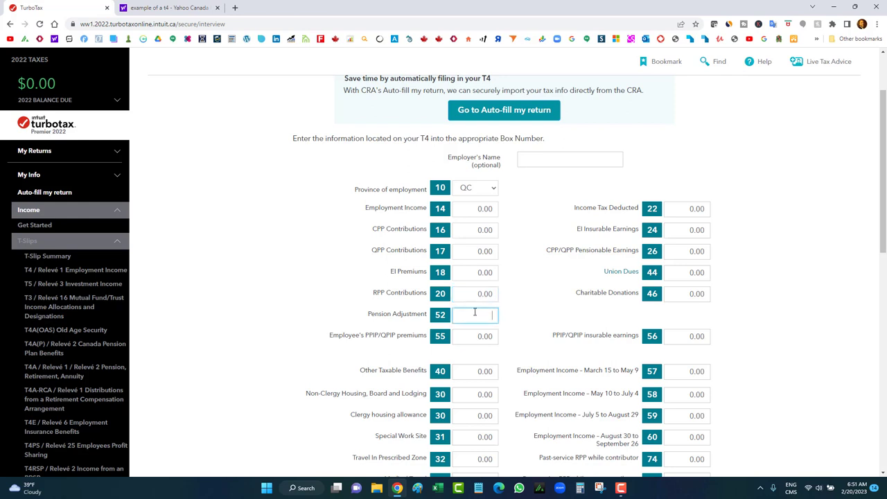
{"action": "left_click", "coordinate": [474, 294]}
{"action": "left_click", "coordinate": [476, 338]}
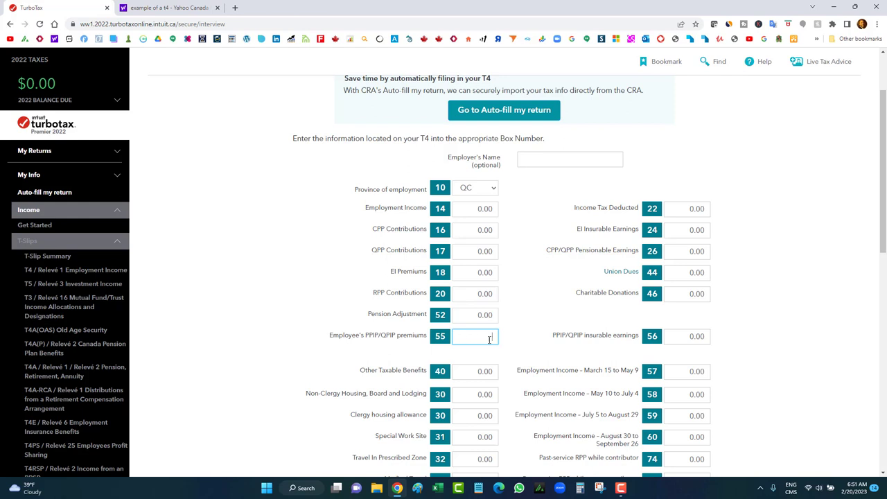
{"action": "left_click_drag", "start_coordinate": [359, 336], "coordinate": [392, 337]}
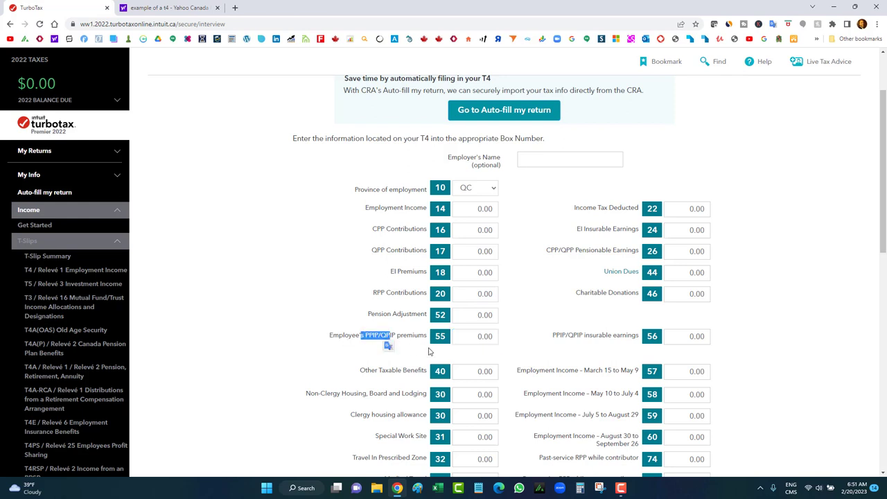
{"action": "left_click", "coordinate": [490, 337]}
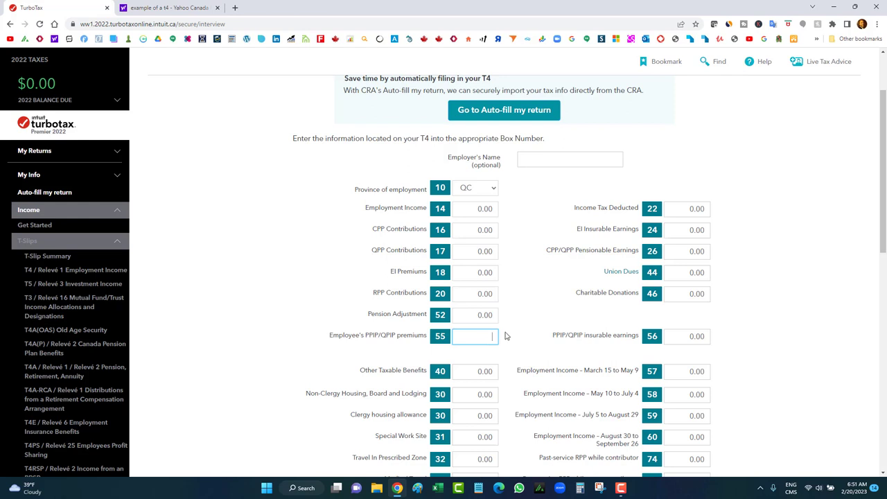
{"action": "left_click", "coordinate": [687, 215]}
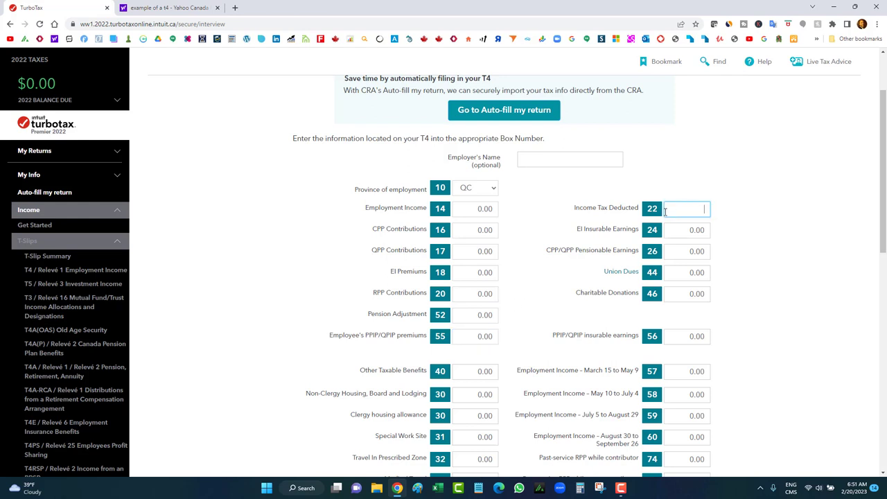
{"action": "left_click", "coordinate": [688, 210]}
{"action": "scroll", "coordinate": [96, 355], "scroll_direction": "down", "scroll_amount": 1}
{"action": "scroll", "coordinate": [76, 333], "scroll_direction": "down", "scroll_amount": 2}
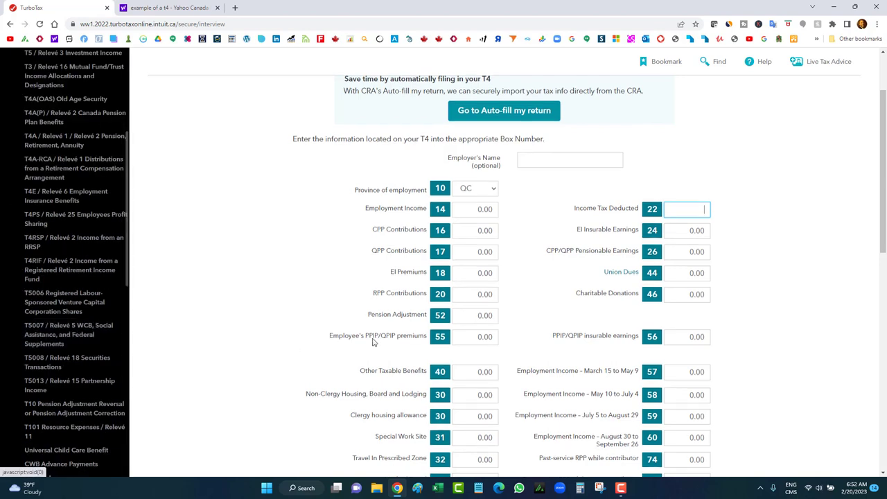
{"action": "scroll", "coordinate": [665, 277], "scroll_direction": "up", "scroll_amount": 1}
{"action": "scroll", "coordinate": [684, 274], "scroll_direction": "down", "scroll_amount": 1}
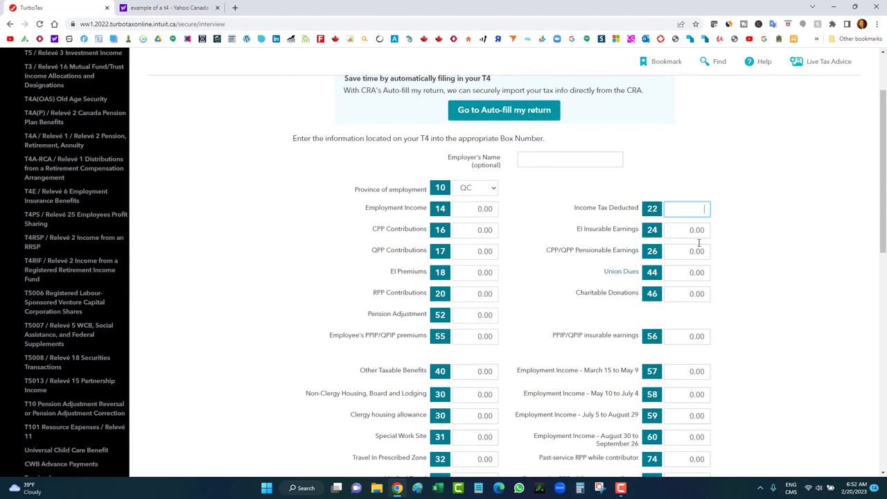
{"action": "scroll", "coordinate": [693, 222], "scroll_direction": "up", "scroll_amount": 1}
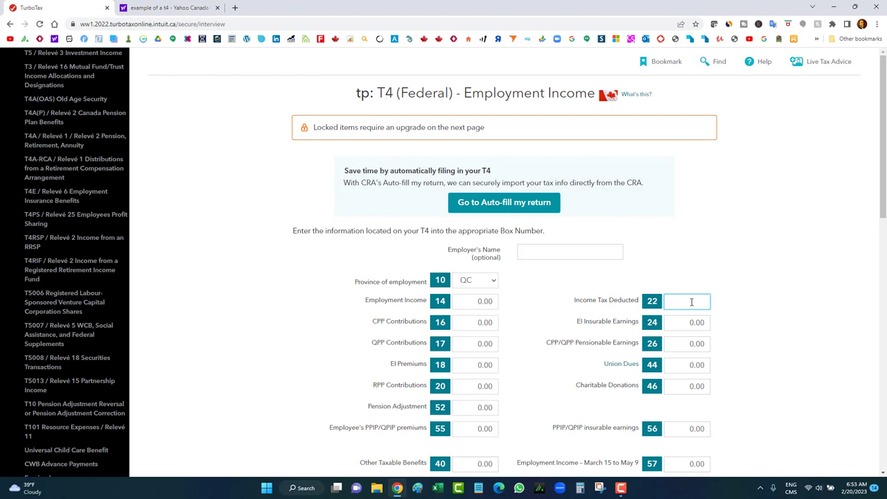
- Enter 50,000 employment income, 500 QPP, 200 EI and 55 PPIP premiums on the T4
{"action": "scroll", "coordinate": [691, 301], "scroll_direction": "down", "scroll_amount": 1}
{"action": "left_click", "coordinate": [470, 257]}
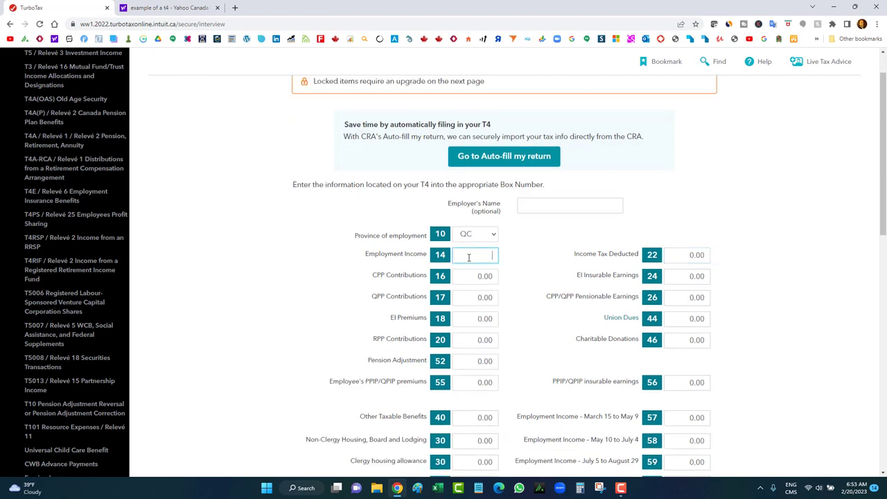
{"action": "type", "text": "50,00"}
{"action": "type", "text": "0000"}
{"action": "key", "text": "Tab"}
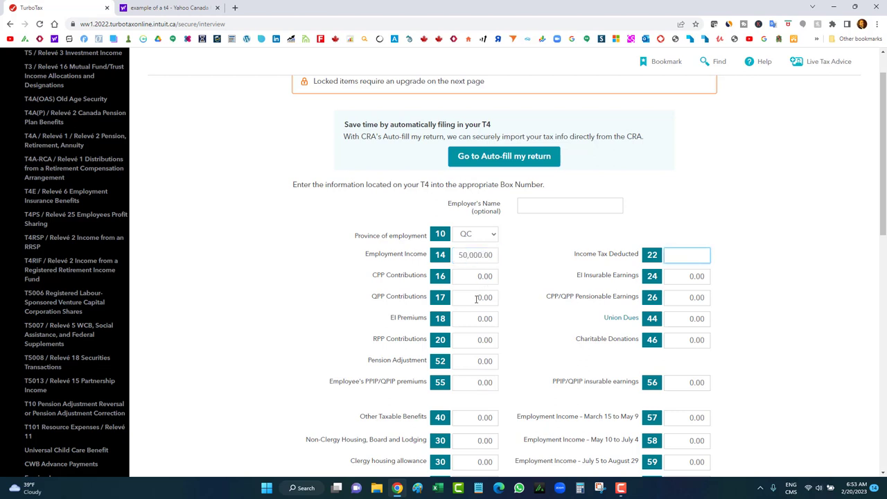
{"action": "left_click", "coordinate": [476, 299]}
{"action": "type", "text": "500"}
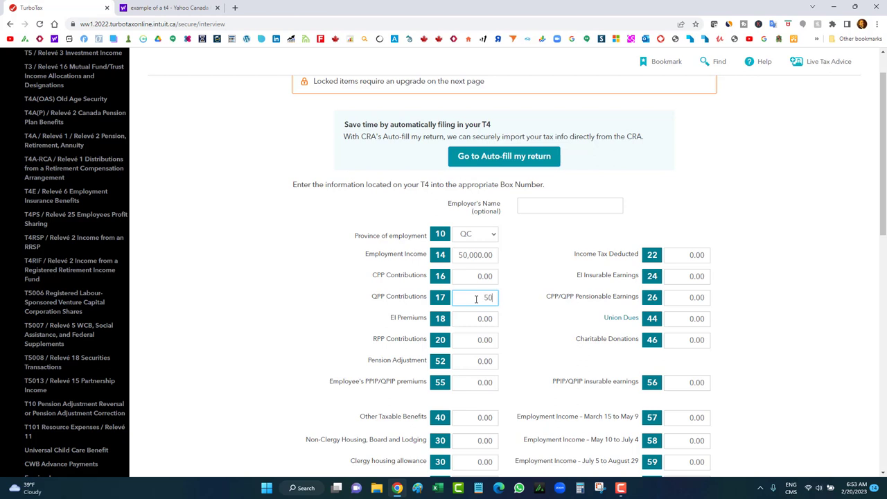
{"action": "key", "text": "Tab"}
{"action": "left_click", "coordinate": [473, 318]}
{"action": "type", "text": "20"}
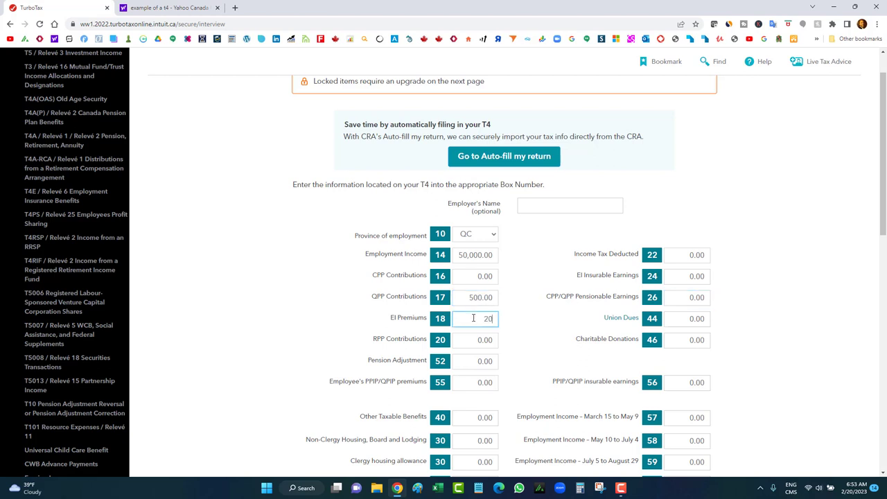
{"action": "type", "text": "0"}
{"action": "scroll", "coordinate": [476, 350], "scroll_direction": "down", "scroll_amount": 1}
{"action": "left_click", "coordinate": [481, 337]}
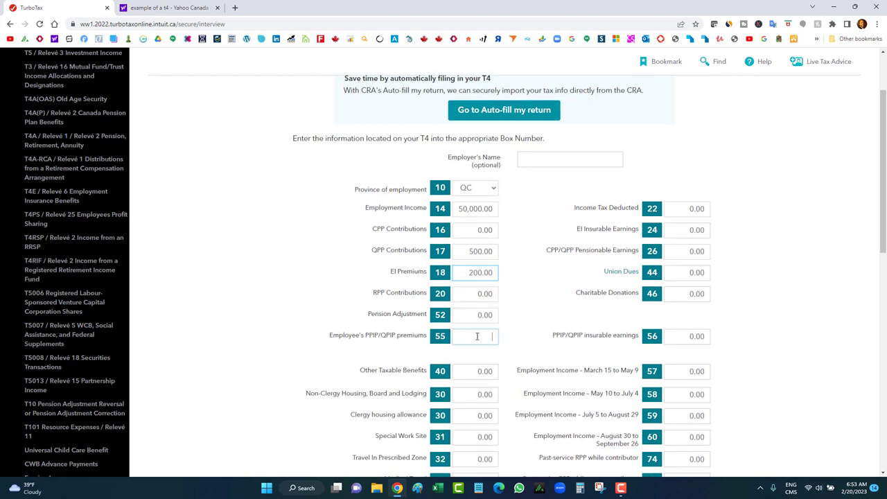
{"action": "type", "text": "55"}
{"action": "key", "text": "Tab"}
- Enter 3,000 tax deducted and 50,000 in boxes 24, 26 and 56 insurable/pensionable earnings
{"action": "left_click", "coordinate": [686, 208]}
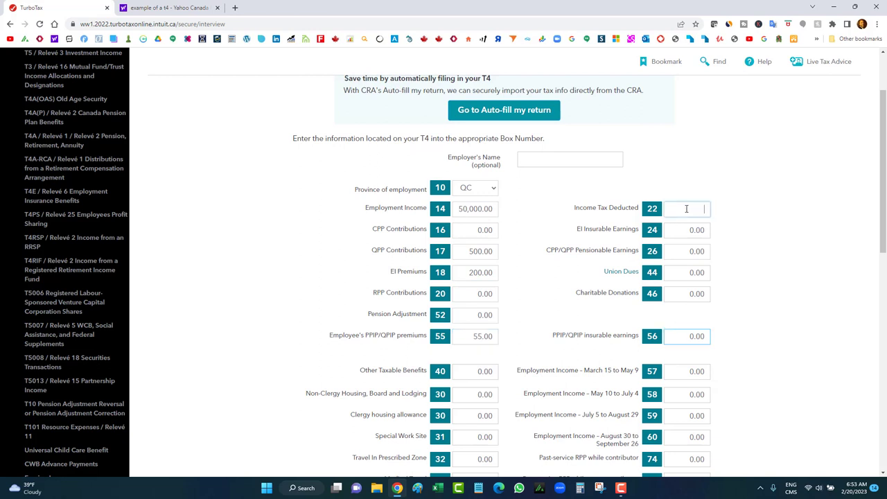
{"action": "type", "text": "3000"}
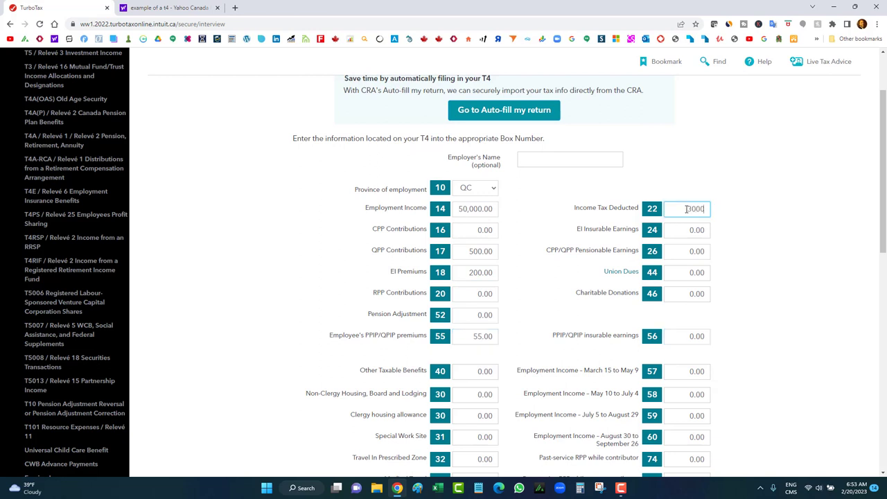
{"action": "key", "text": "Tab"}
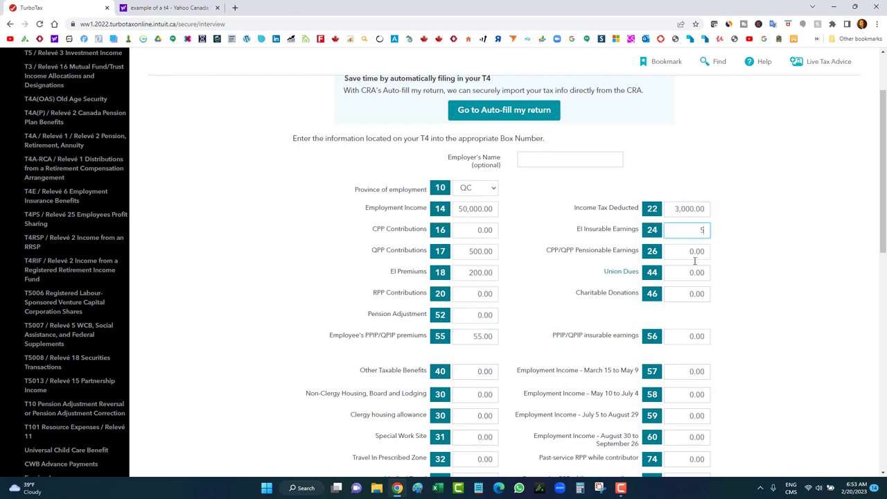
{"action": "type", "text": "50000"}
{"action": "key", "text": "Tab"}
{"action": "key", "text": "Tab"}
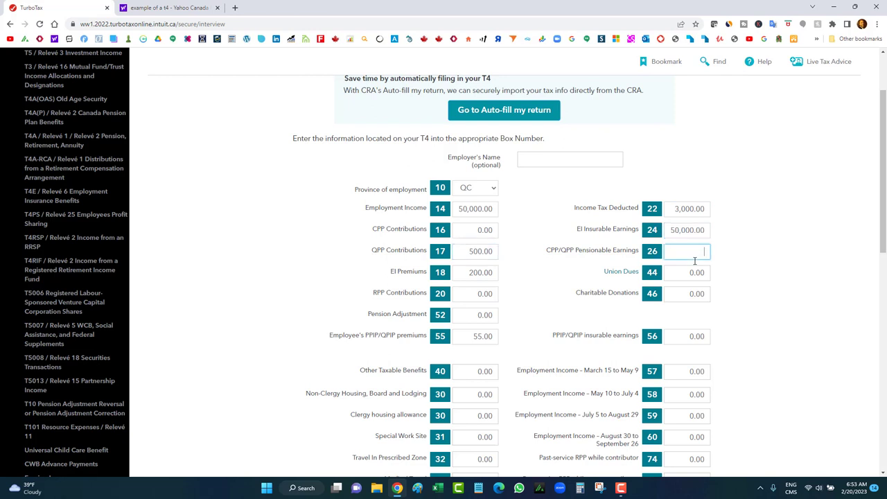
{"action": "type", "text": "50000"}
{"action": "key", "text": "Tab"}
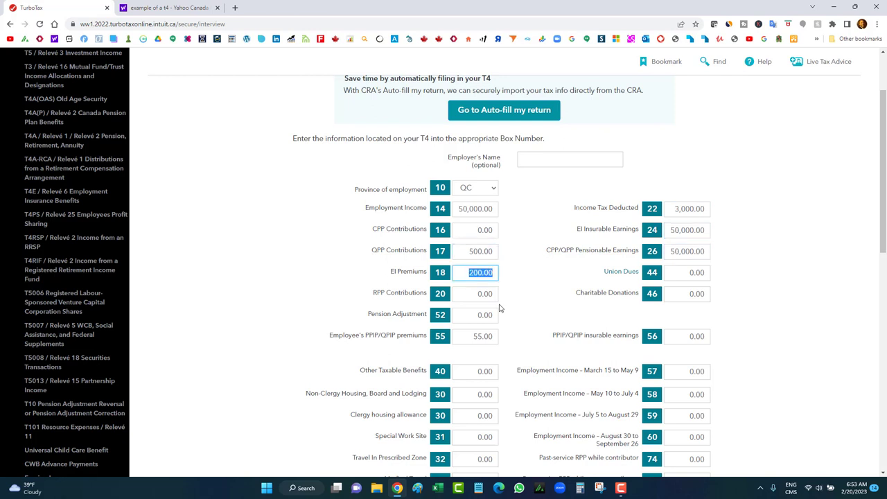
{"action": "scroll", "coordinate": [687, 265], "scroll_direction": "down", "scroll_amount": 1}
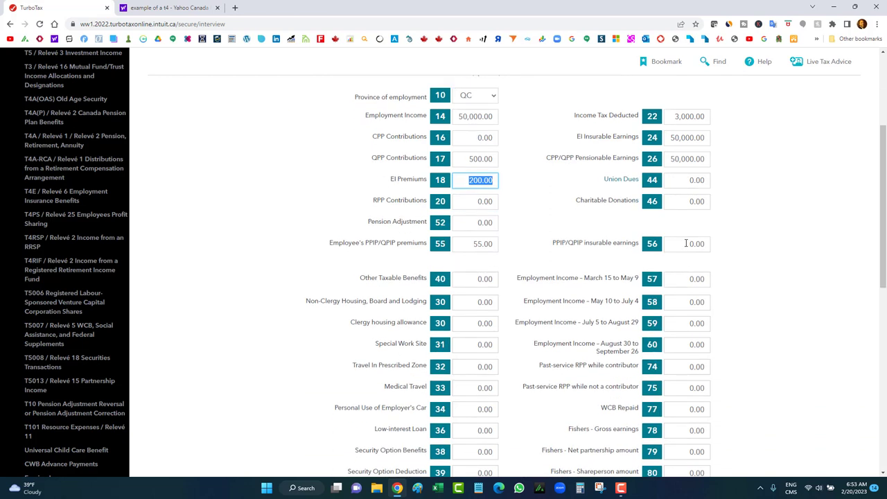
{"action": "left_click", "coordinate": [688, 245]}
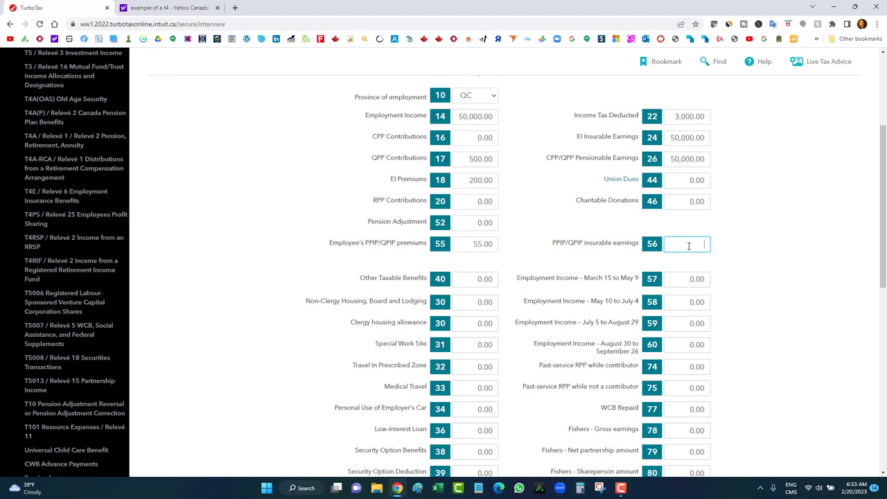
- Check the box 85 private health plan premiums field, leaving it unchanged
{"action": "scroll", "coordinate": [688, 245], "scroll_direction": "down", "scroll_amount": 4}
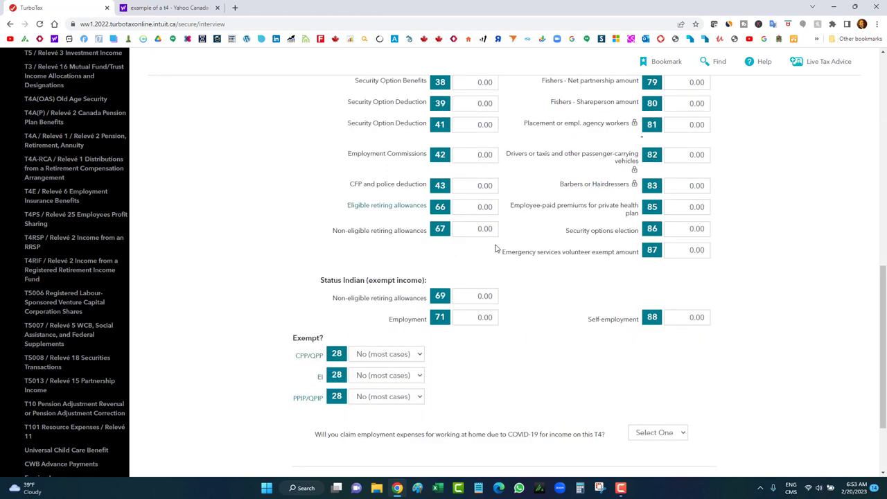
{"action": "scroll", "coordinate": [589, 268], "scroll_direction": "up", "scroll_amount": 1}
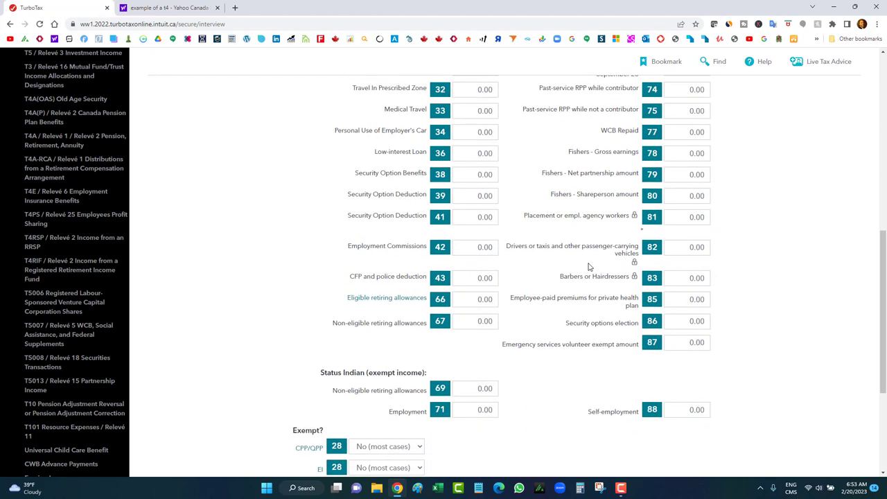
{"action": "scroll", "coordinate": [588, 267], "scroll_direction": "up", "scroll_amount": 1}
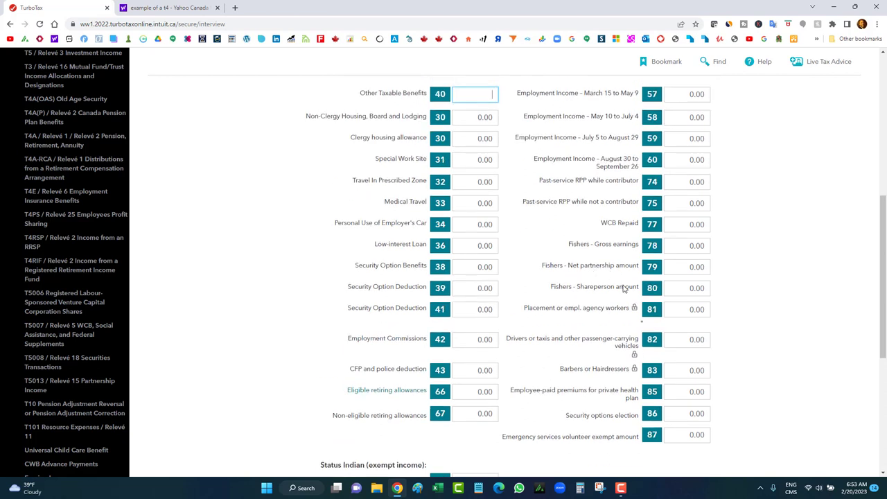
{"action": "left_click", "coordinate": [673, 393]}
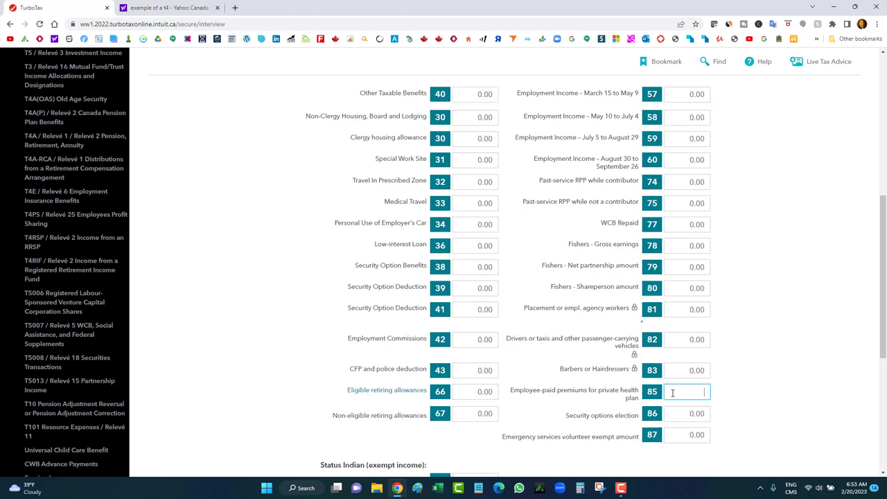
{"action": "left_click_drag", "start_coordinate": [511, 390], "coordinate": [629, 392]}
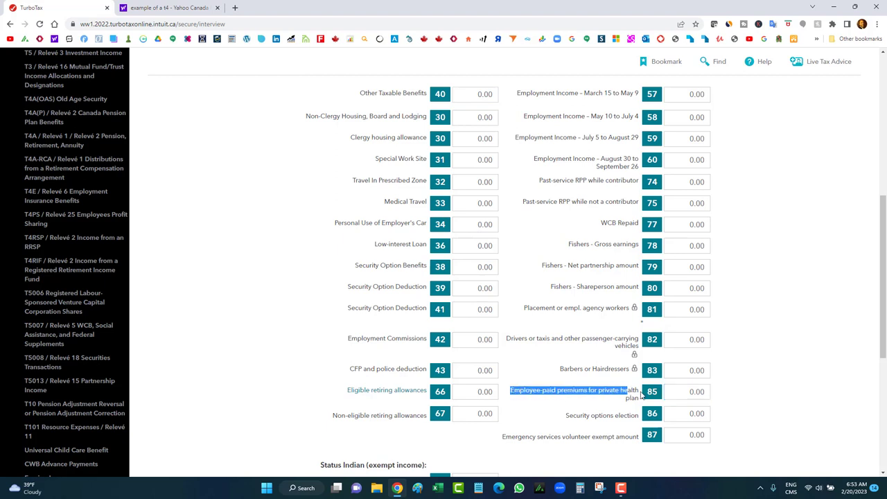
{"action": "left_click", "coordinate": [696, 390]}
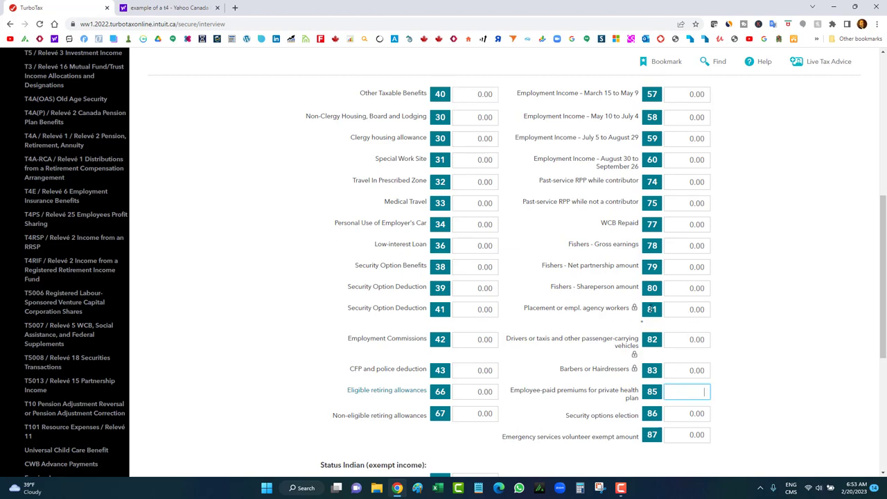
{"action": "scroll", "coordinate": [675, 238], "scroll_direction": "up", "scroll_amount": 3}
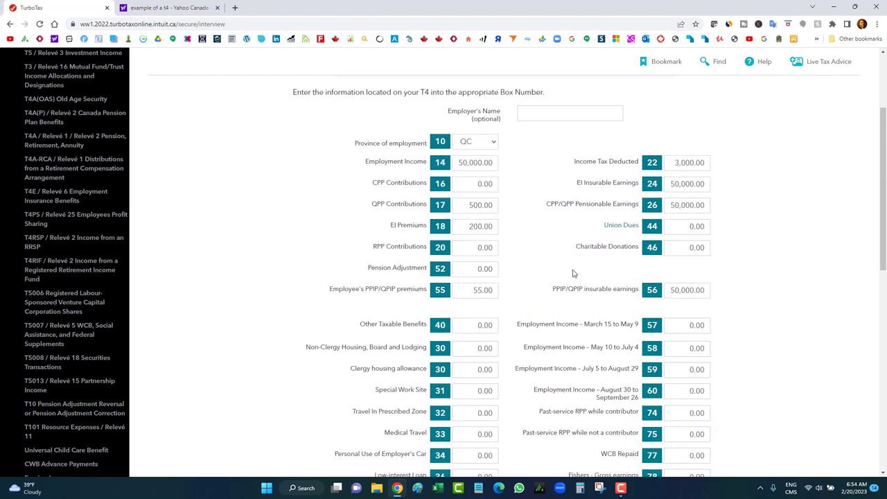
- Keep the COVID-19 work-from-home expenses question at No and scroll to the Save T4 buttons
{"action": "scroll", "coordinate": [563, 281], "scroll_direction": "down", "scroll_amount": 7}
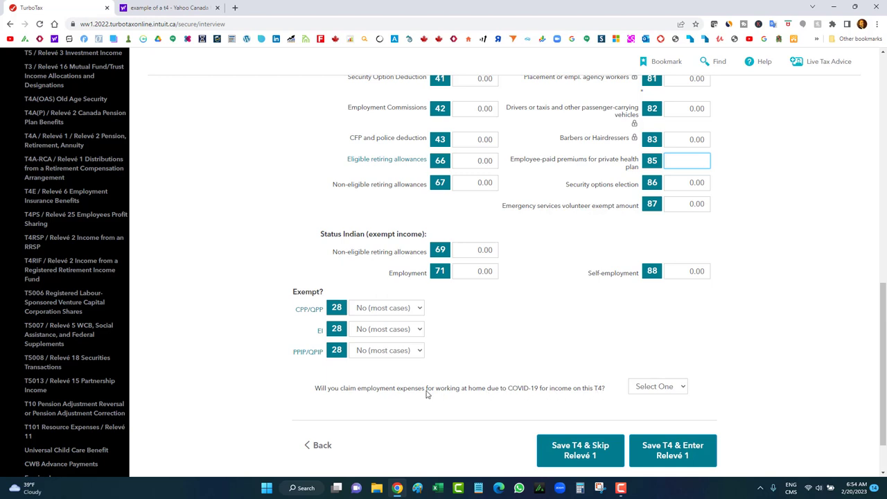
{"action": "left_click_drag", "start_coordinate": [547, 388], "coordinate": [489, 389]}
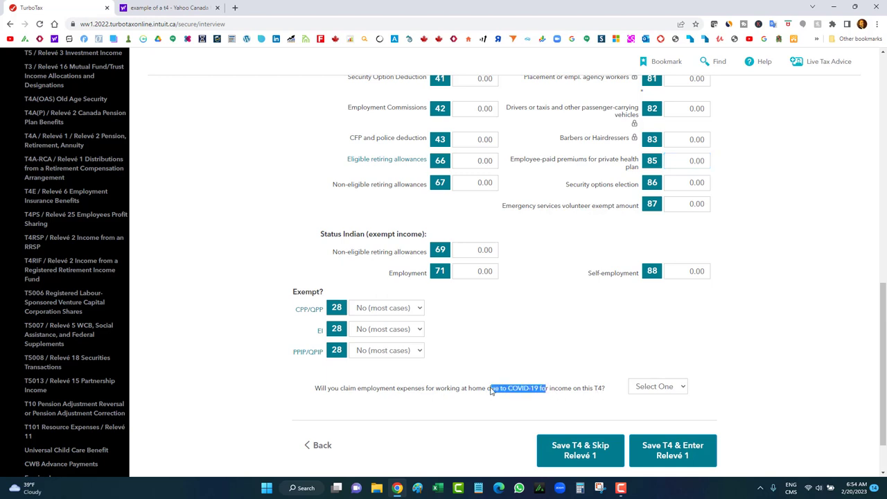
{"action": "left_click", "coordinate": [674, 389]}
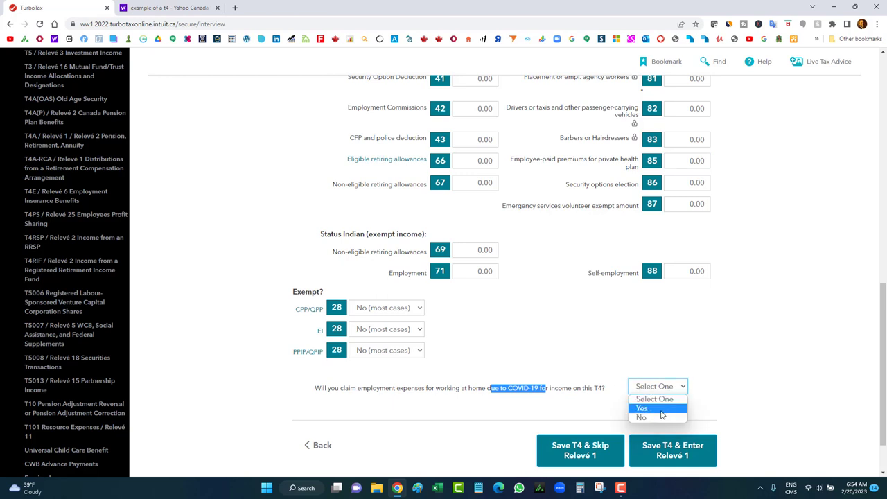
{"action": "left_click", "coordinate": [662, 418]}
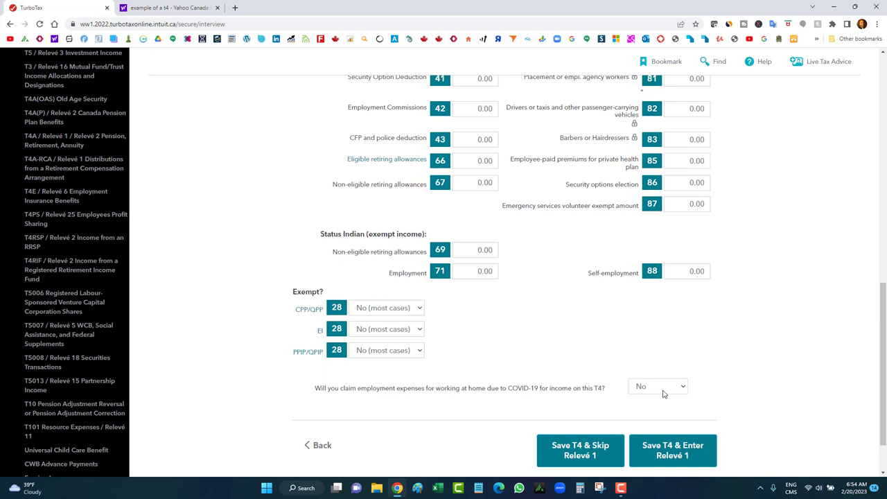
{"action": "left_click", "coordinate": [663, 392]}
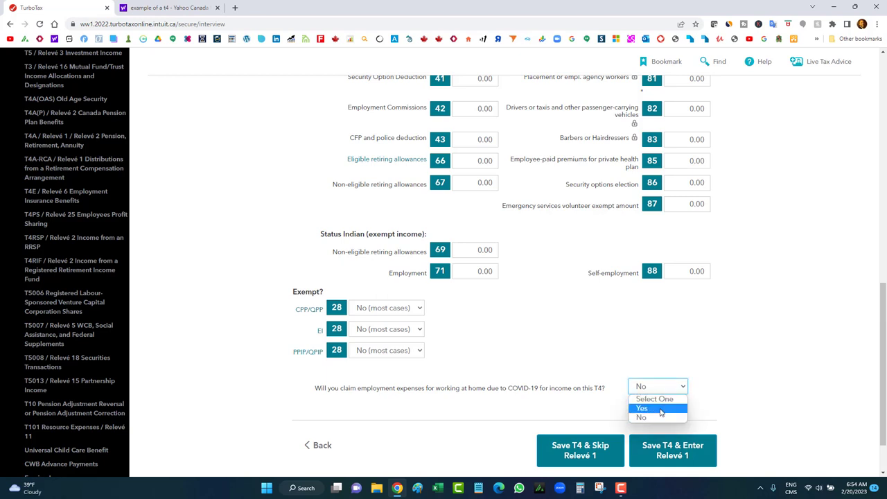
{"action": "left_click", "coordinate": [595, 414]}
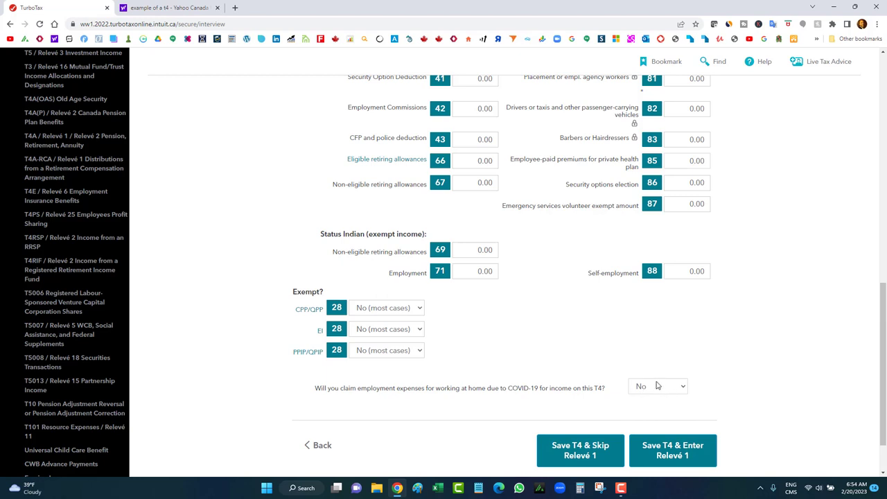
{"action": "scroll", "coordinate": [573, 433], "scroll_direction": "down", "scroll_amount": 1}
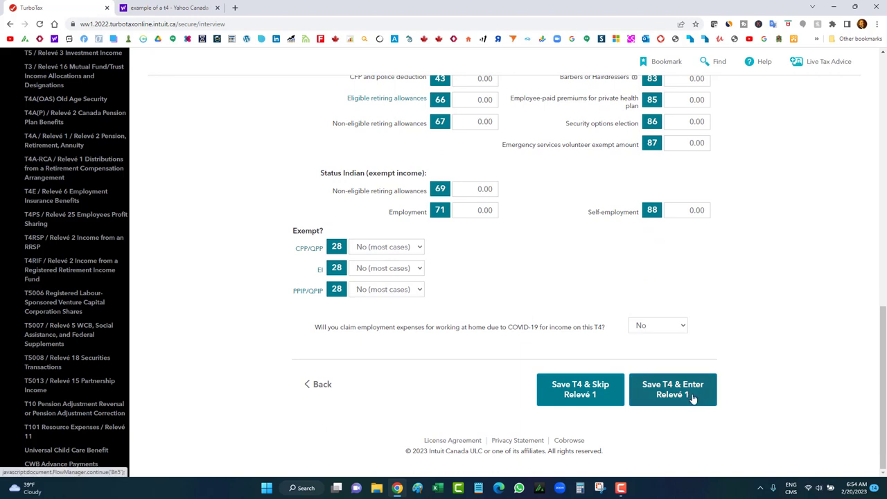
{"action": "scroll", "coordinate": [584, 337], "scroll_direction": "up", "scroll_amount": 10}
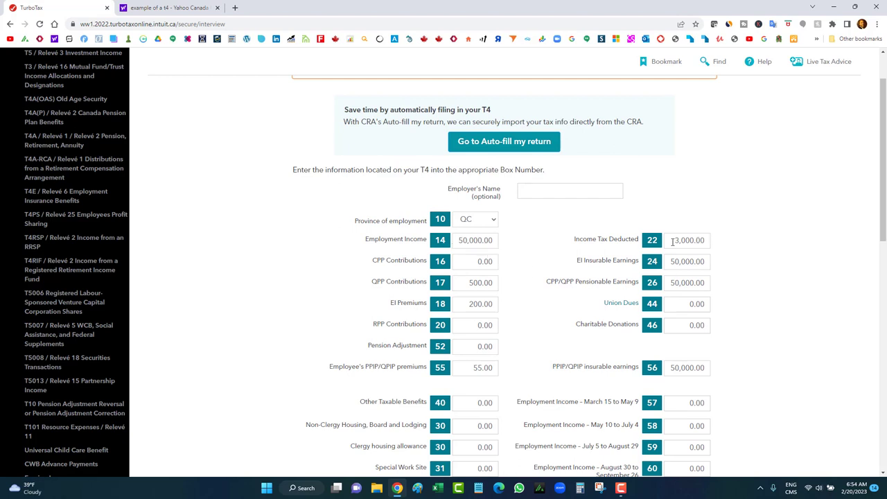
{"action": "scroll", "coordinate": [676, 243], "scroll_direction": "down", "scroll_amount": 9}
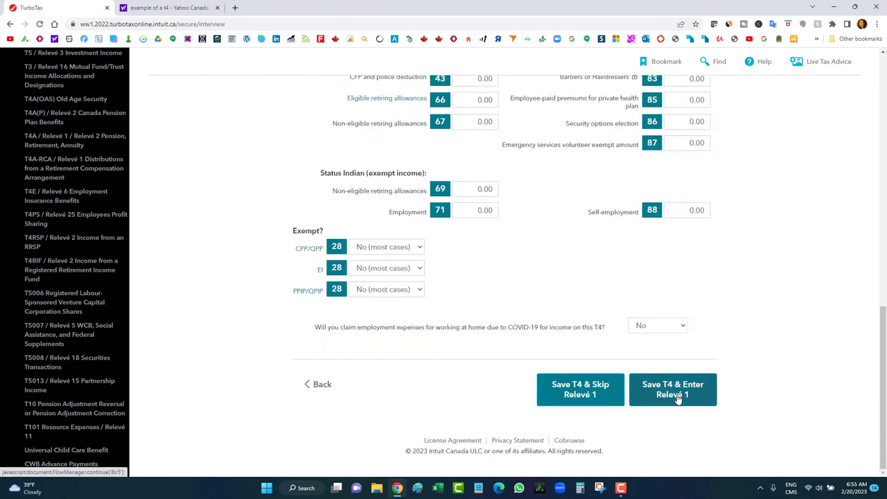
- Save the T4, enter 4,000 Québec income tax in Relevé 1 box E, and save
{"action": "left_click", "coordinate": [689, 395]}
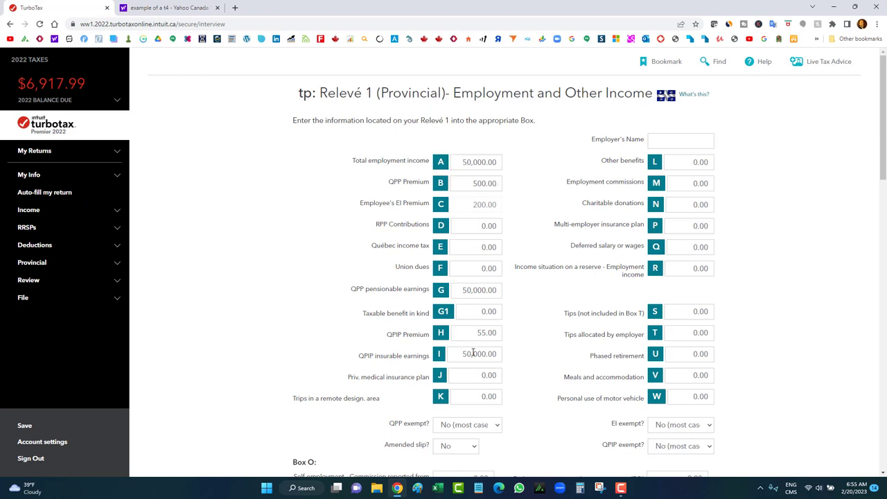
{"action": "left_click", "coordinate": [467, 246]}
{"action": "type", "text": "4000"}
{"action": "left_click", "coordinate": [687, 316]}
{"action": "scroll", "coordinate": [686, 340], "scroll_direction": "down", "scroll_amount": 5}
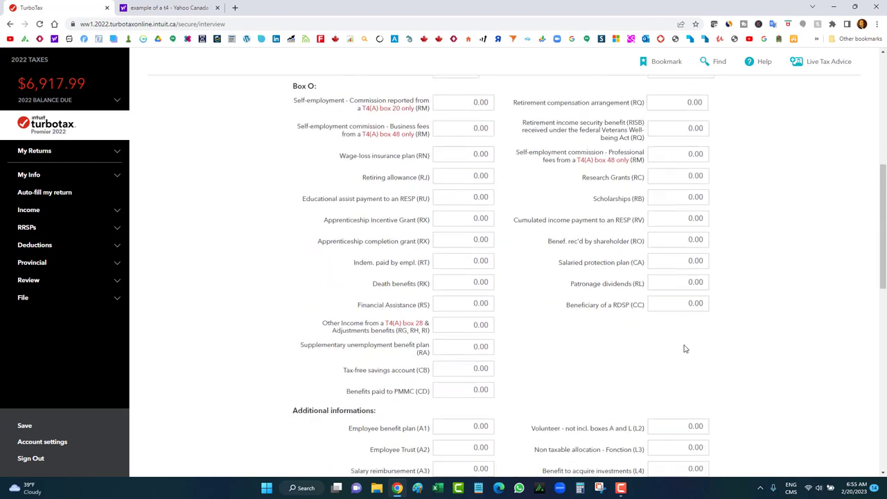
{"action": "scroll", "coordinate": [685, 349], "scroll_direction": "down", "scroll_amount": 10}
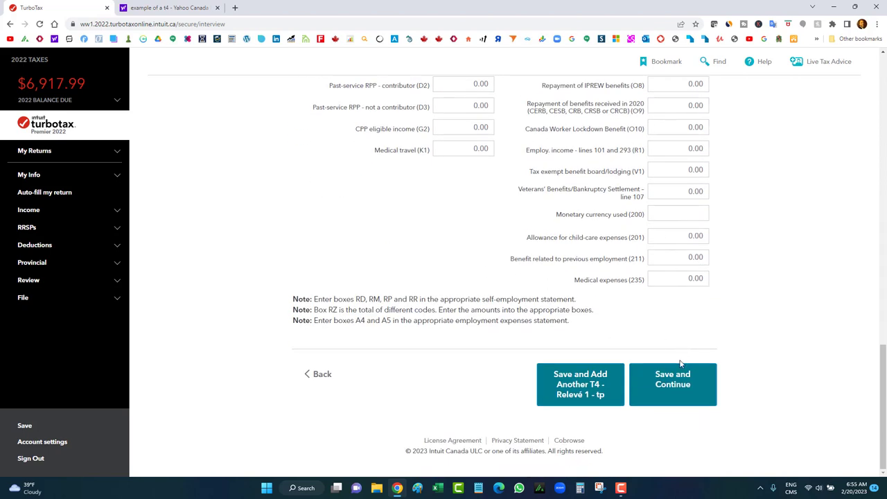
{"action": "left_click", "coordinate": [679, 385]}
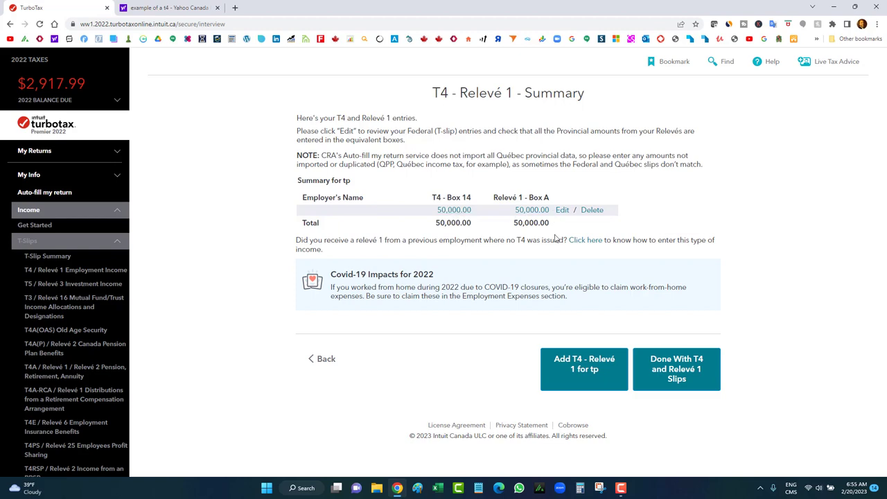
- Finish the T4 and Relevé 1 slips and review the T5 Investment Income page
{"action": "left_click", "coordinate": [683, 378]}
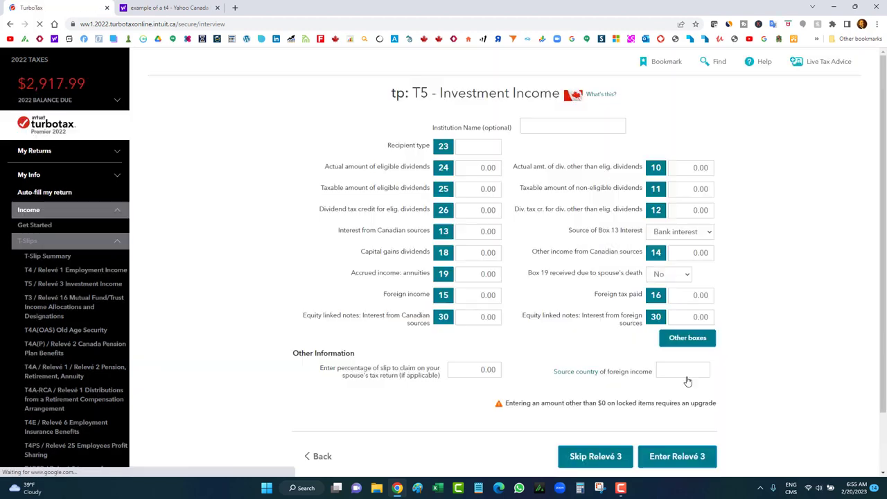
{"action": "left_click_drag", "start_coordinate": [392, 94], "coordinate": [560, 94]}
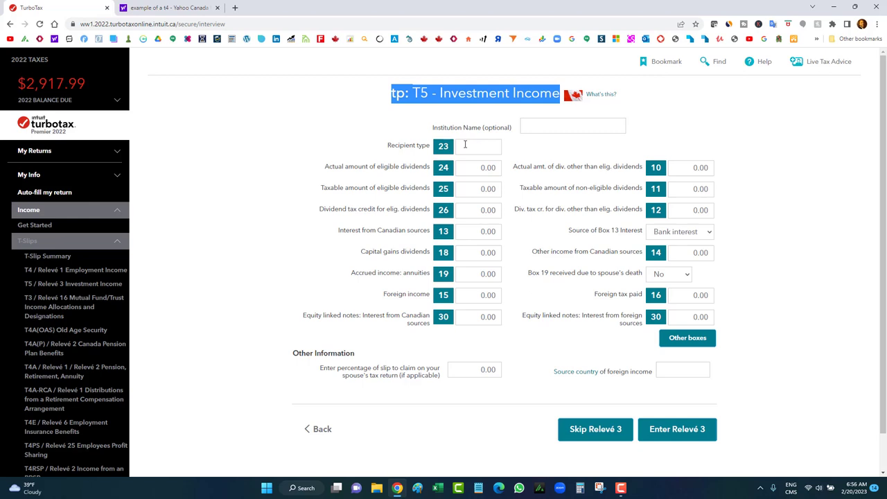
{"action": "left_click", "coordinate": [420, 92]}
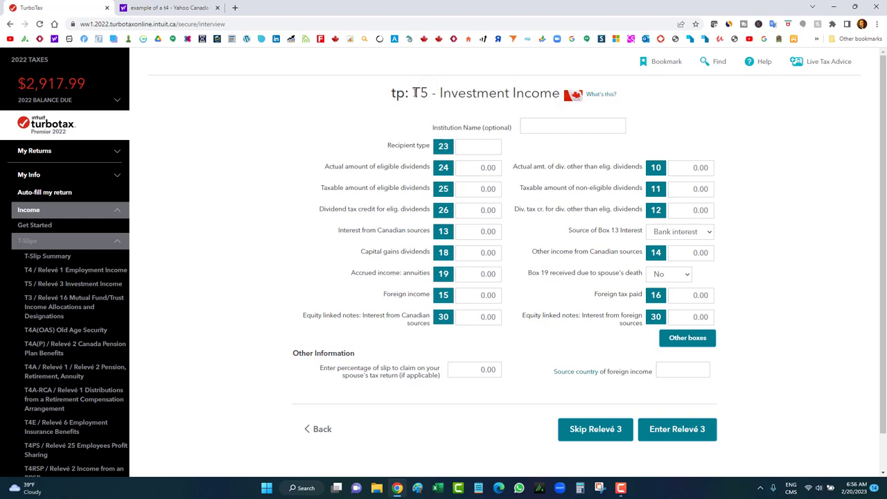
{"action": "left_click_drag", "start_coordinate": [413, 93], "coordinate": [436, 92]}
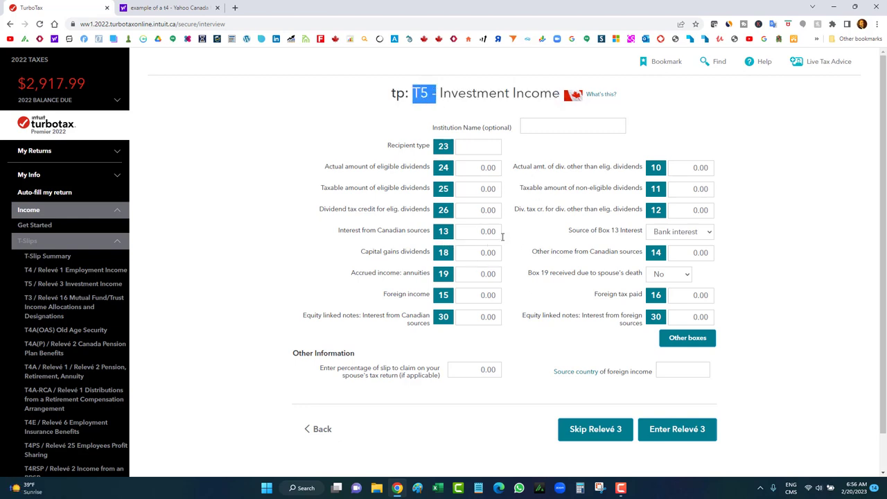
{"action": "left_click_drag", "start_coordinate": [351, 233], "coordinate": [436, 231]}
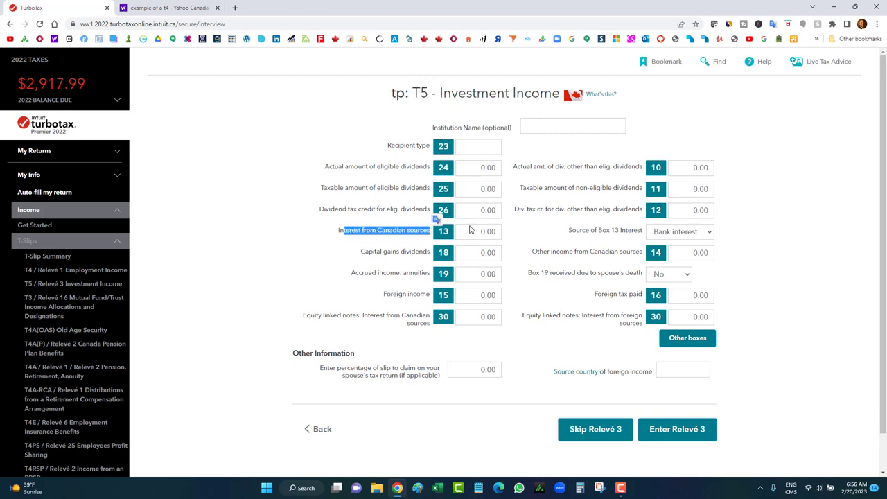
- Enter 300.00 Canadian-source interest in T5 box 13 and save without a Relevé 3
{"action": "left_click", "coordinate": [481, 232]}
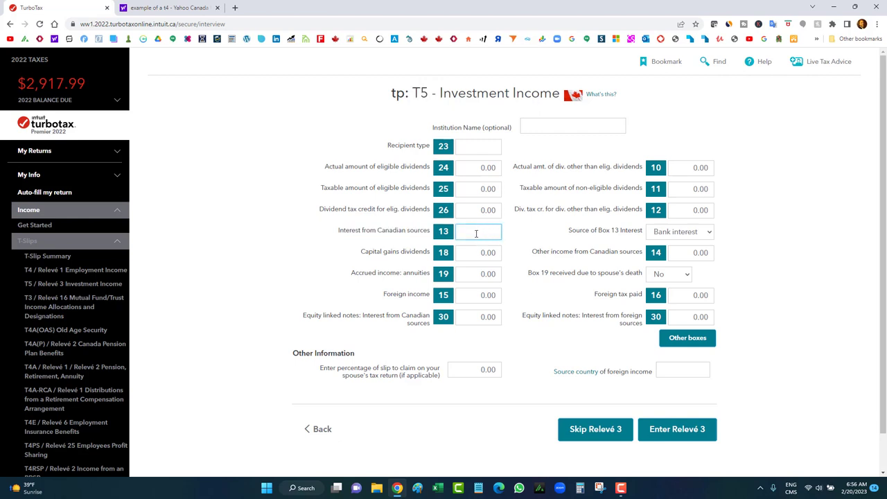
{"action": "type", "text": "300"}
{"action": "left_click", "coordinate": [336, 244]}
{"action": "left_click_drag", "start_coordinate": [335, 172], "coordinate": [400, 173]}
{"action": "left_click", "coordinate": [357, 197]}
{"action": "left_click_drag", "start_coordinate": [421, 93], "coordinate": [413, 93]}
{"action": "left_click", "coordinate": [597, 430]}
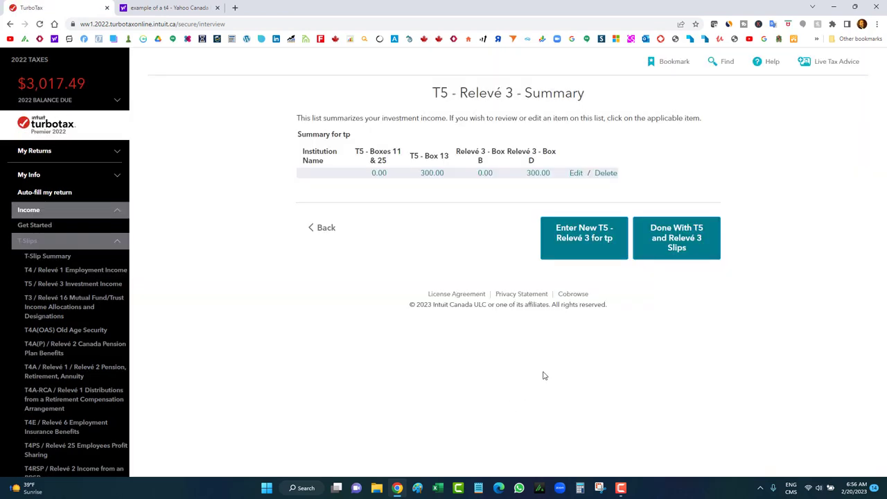
- Finish the T5 slips and continue through the rental statement, identification and TP128 pages
{"action": "left_click", "coordinate": [705, 241]}
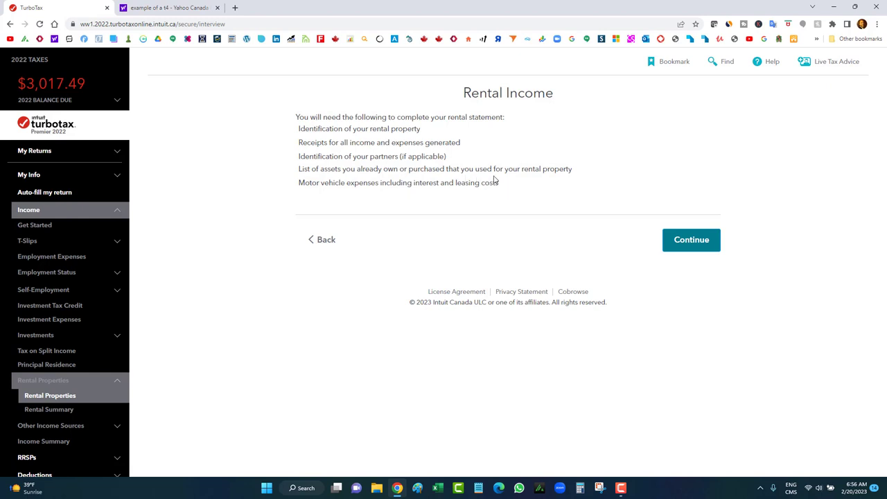
{"action": "left_click_drag", "start_coordinate": [500, 186], "coordinate": [333, 129]}
{"action": "left_click", "coordinate": [465, 96]}
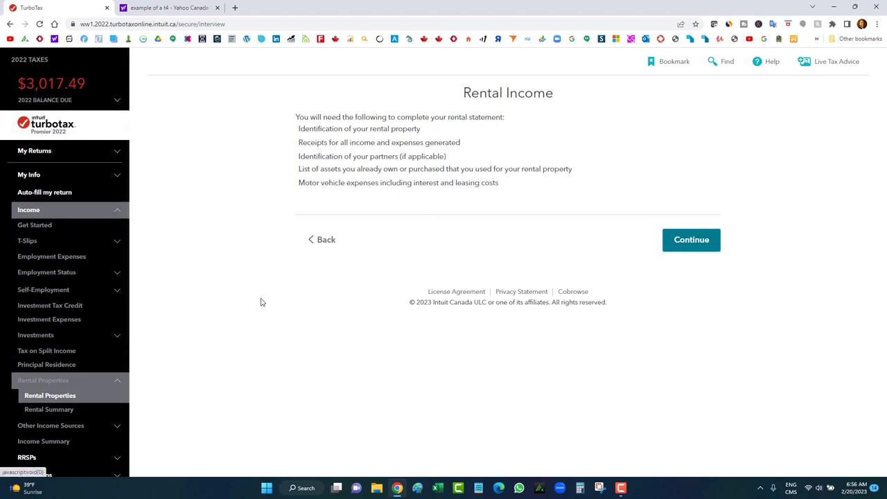
{"action": "left_click", "coordinate": [694, 248]}
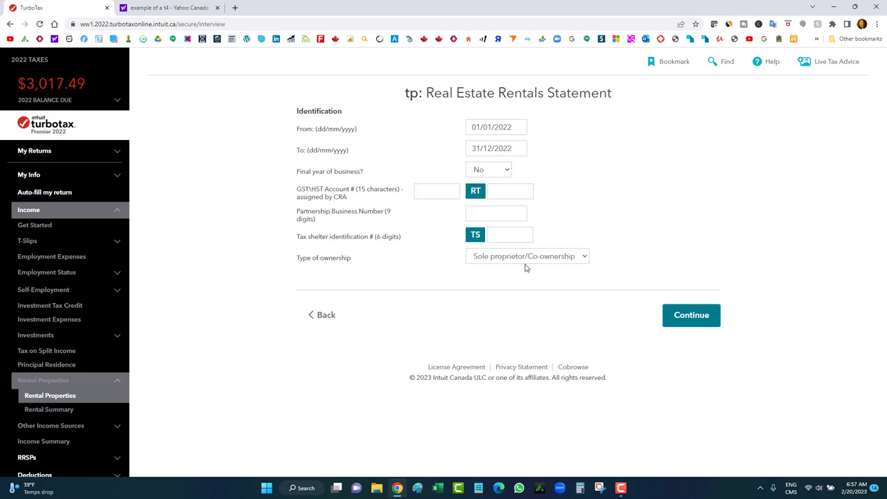
{"action": "left_click", "coordinate": [693, 316]}
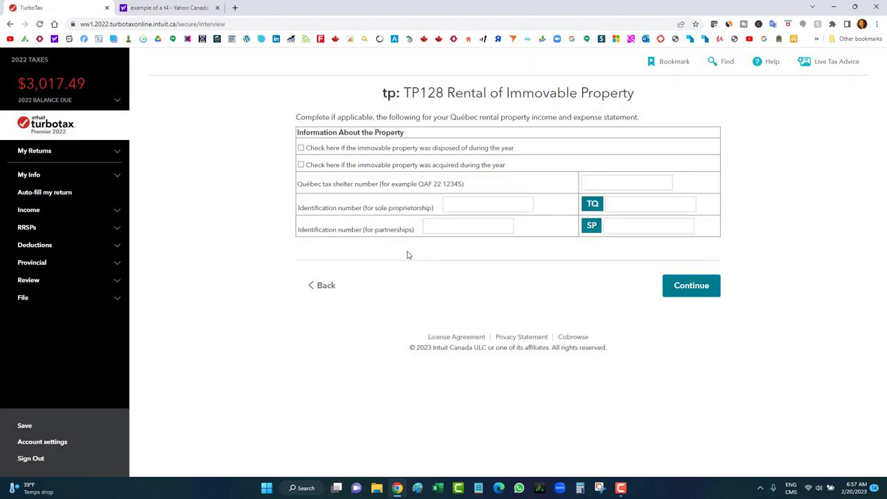
{"action": "left_click", "coordinate": [693, 284]}
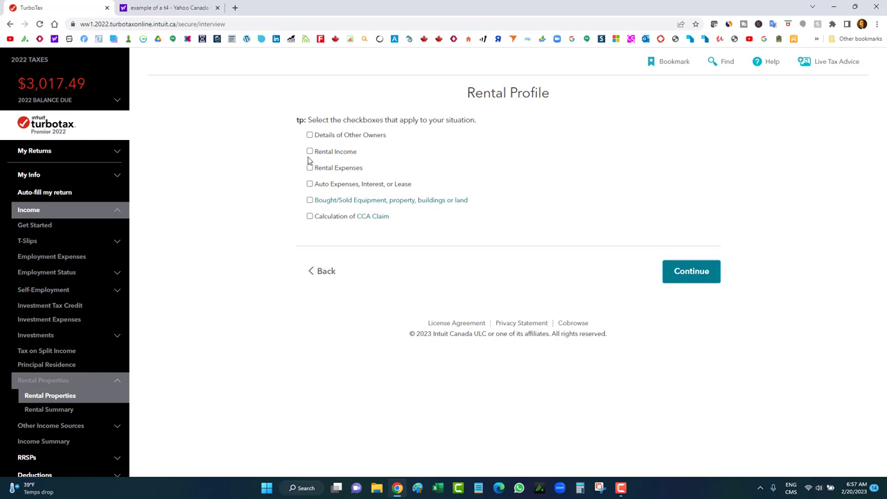
- Tick Rental Income and Rental Expenses in the rental profile
{"action": "left_click_drag", "start_coordinate": [461, 93], "coordinate": [550, 107]}
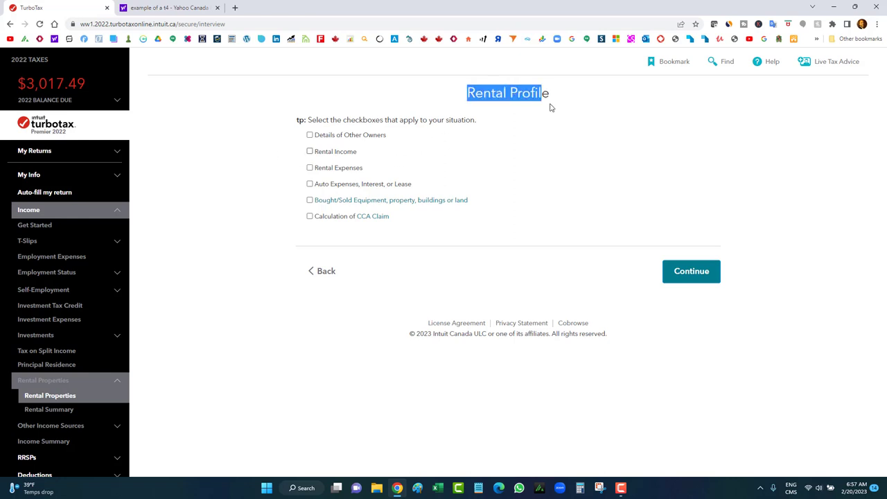
{"action": "left_click", "coordinate": [551, 108]}
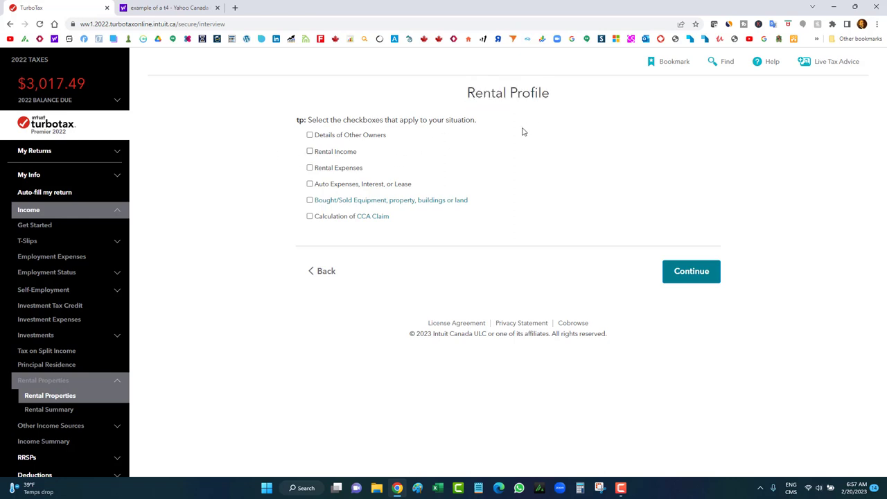
{"action": "left_click", "coordinate": [310, 153]}
{"action": "left_click", "coordinate": [310, 168]}
- Save the rental profile and enter the property's street, city, postal code and Québec province
{"action": "left_click", "coordinate": [707, 278]}
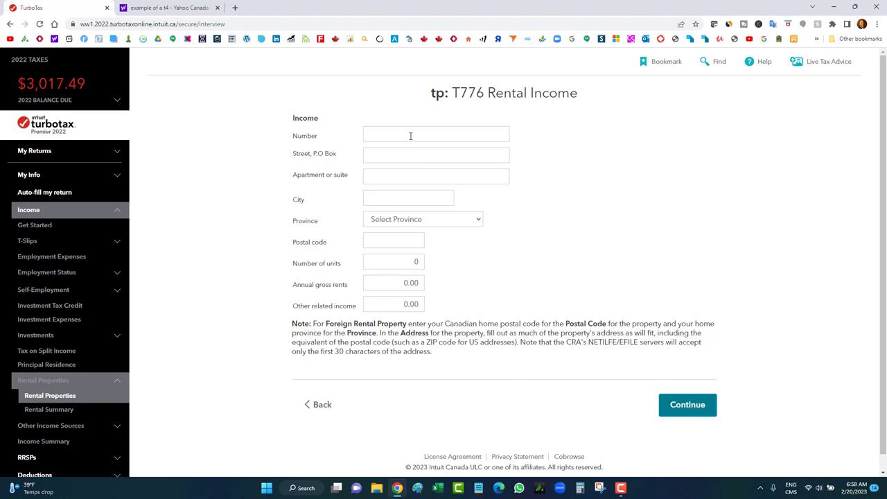
{"action": "left_click", "coordinate": [410, 136]}
{"action": "type", "text": "123"}
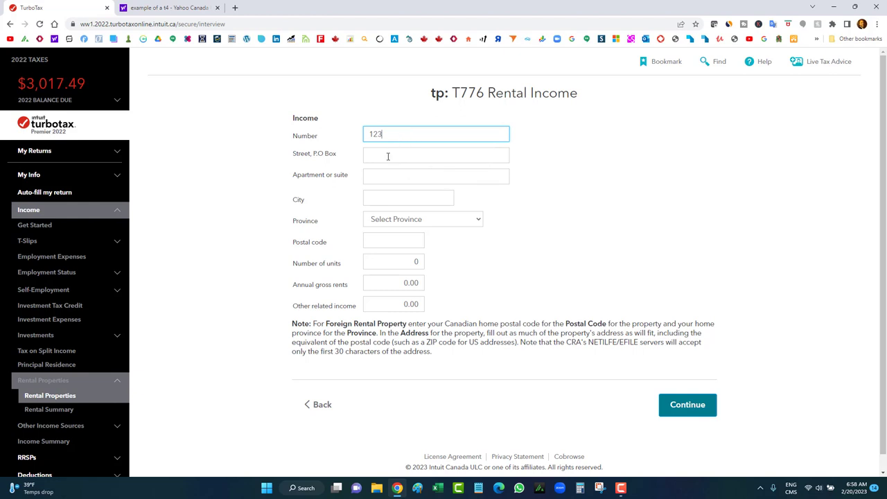
{"action": "left_click", "coordinate": [387, 156]}
{"action": "type", "text": "stree"}
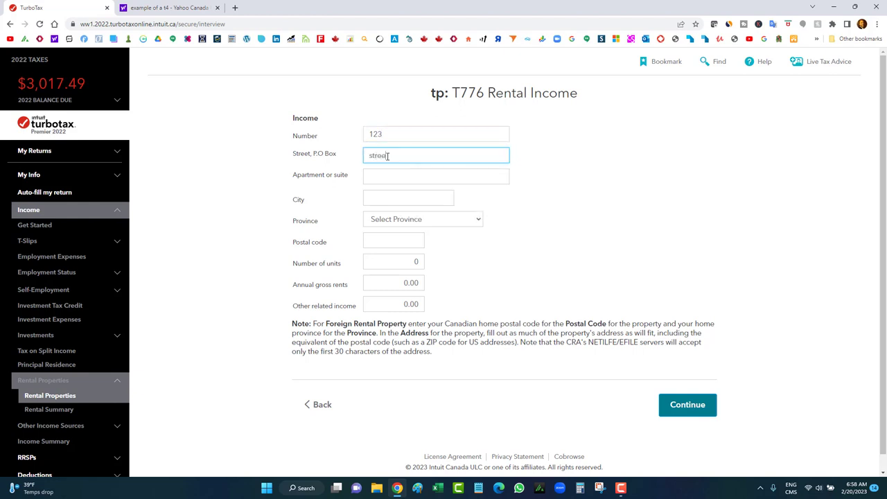
{"action": "type", "text": "t"}
{"action": "left_click", "coordinate": [383, 198]}
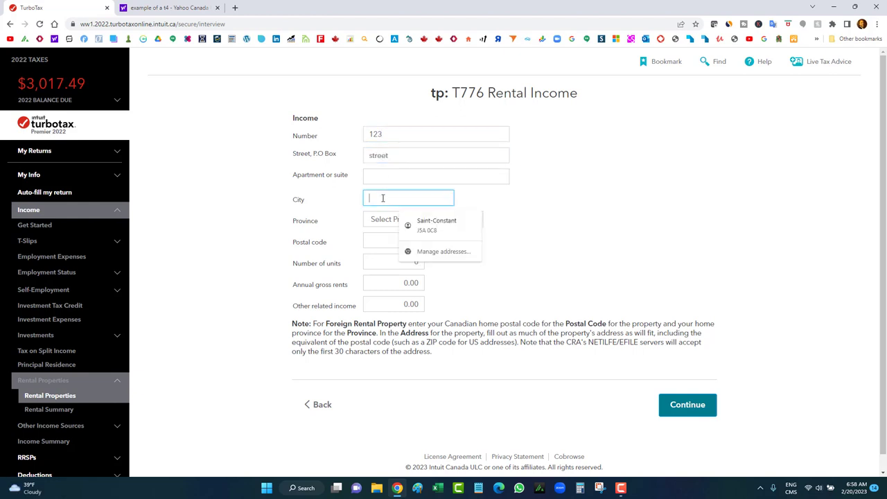
{"action": "type", "text": "city"}
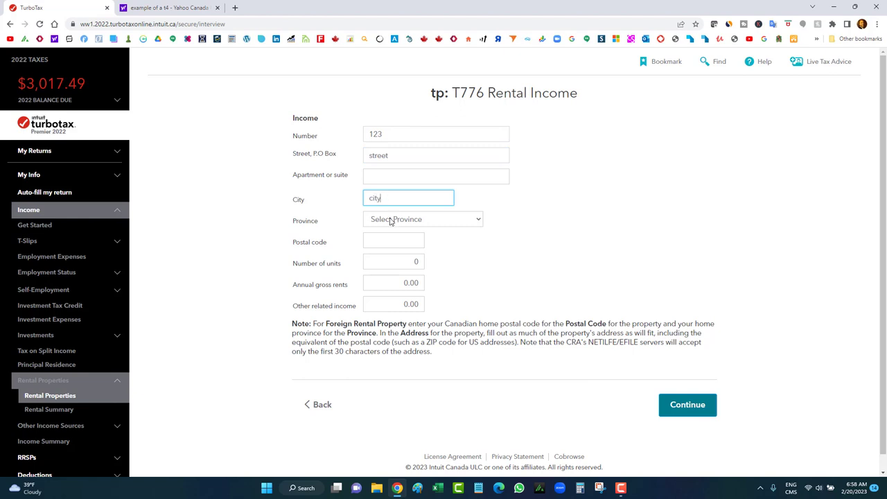
{"action": "left_click", "coordinate": [392, 219]}
{"action": "left_click", "coordinate": [404, 317]}
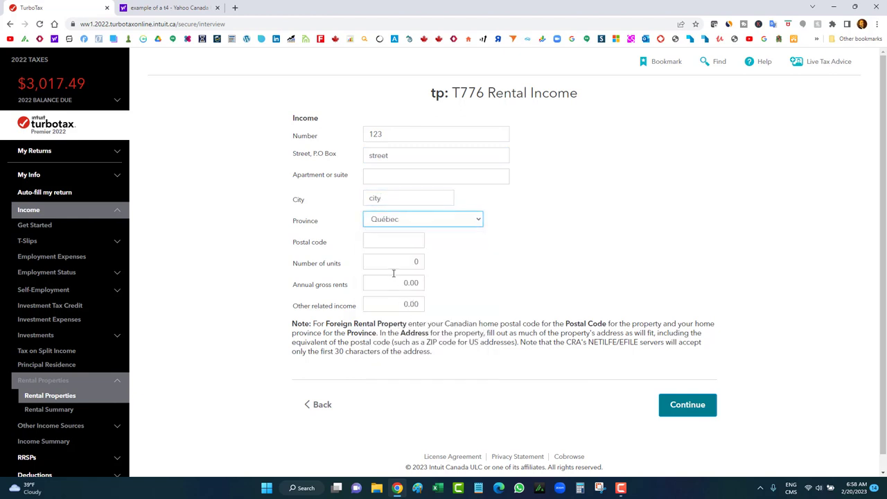
{"action": "left_click", "coordinate": [391, 243]}
{"action": "type", "text": "h"}
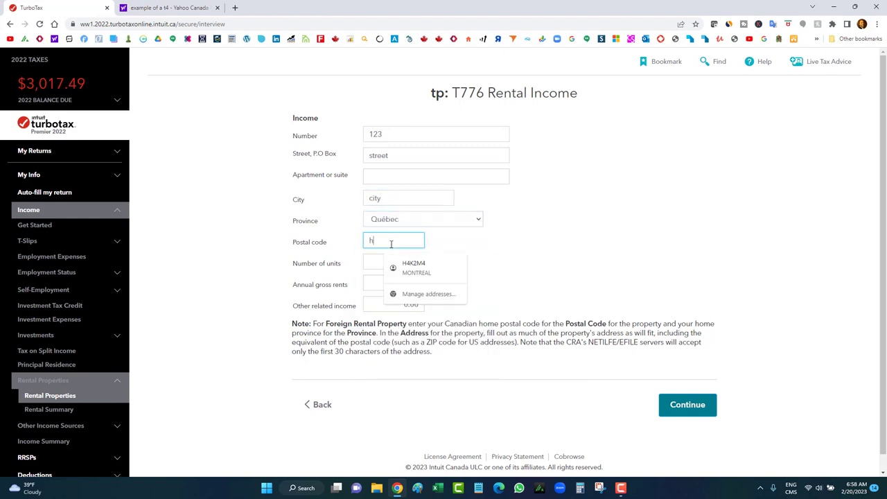
{"action": "type", "text": "3a2g4"}
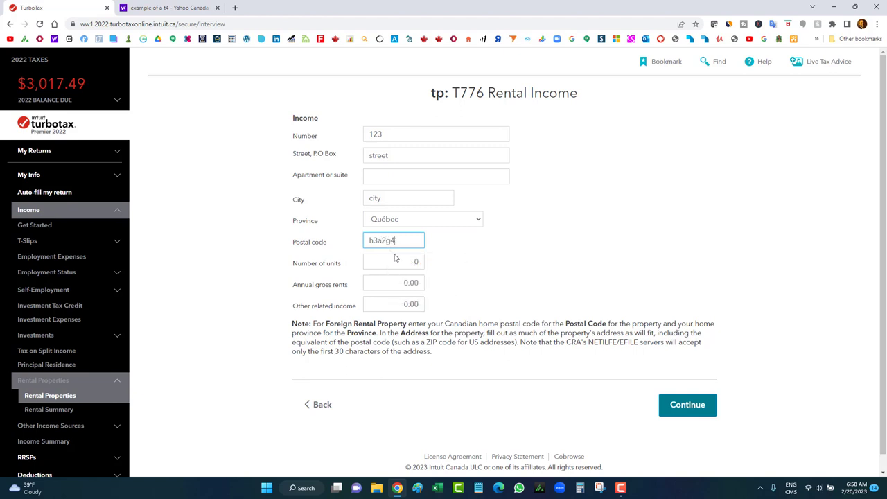
- Set one rental unit and 15,000 in annual gross rents, then save the income details
{"action": "left_click", "coordinate": [406, 262]}
{"action": "type", "text": "1"}
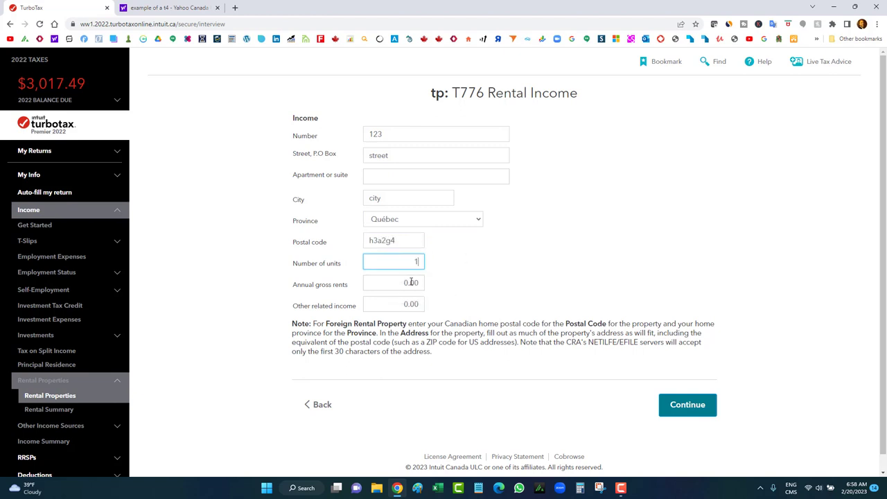
{"action": "left_click", "coordinate": [409, 283]}
{"action": "triple_click", "coordinate": [362, 285]}
{"action": "left_click", "coordinate": [402, 282]}
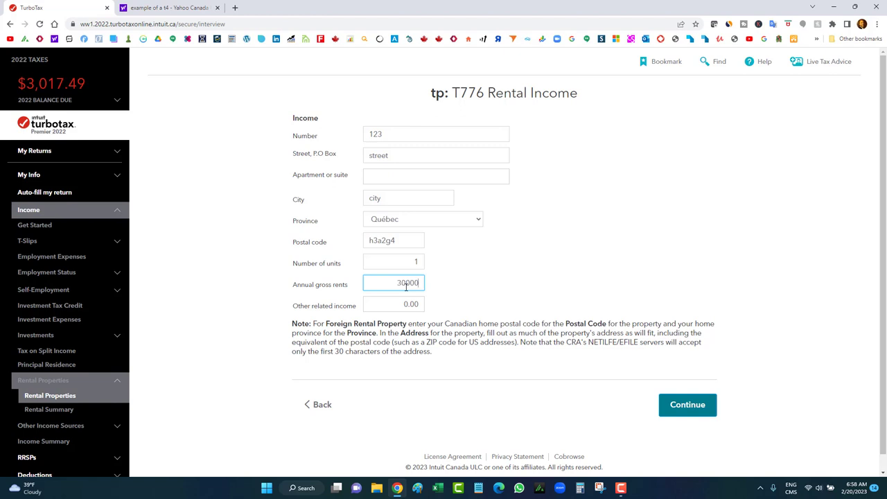
{"action": "key", "text": "Tab"}
{"action": "key", "text": "shift+Tab"}
{"action": "type", "text": "15000"}
{"action": "key", "text": "Tab"}
{"action": "left_click", "coordinate": [703, 408]}
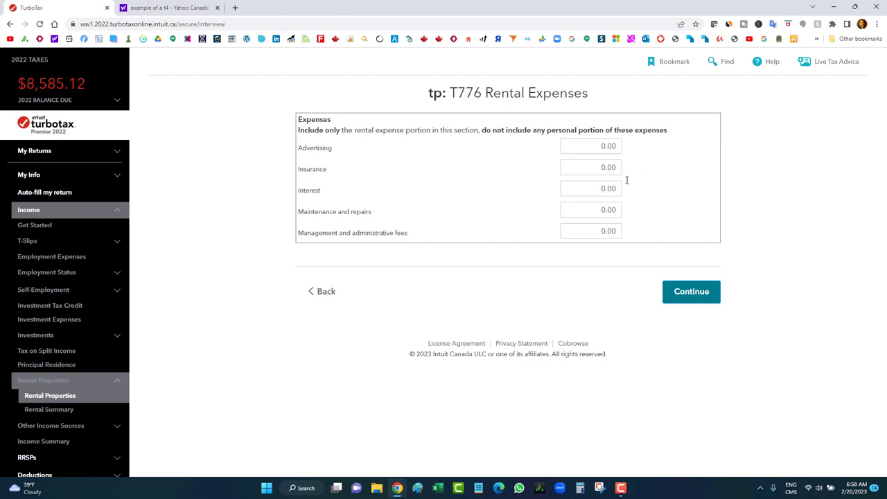
- Enter 600 insurance and 8,000 interest as rental expenses, leaving repairs at zero, and continue
{"action": "left_click", "coordinate": [601, 167]}
{"action": "key", "text": "Tab"}
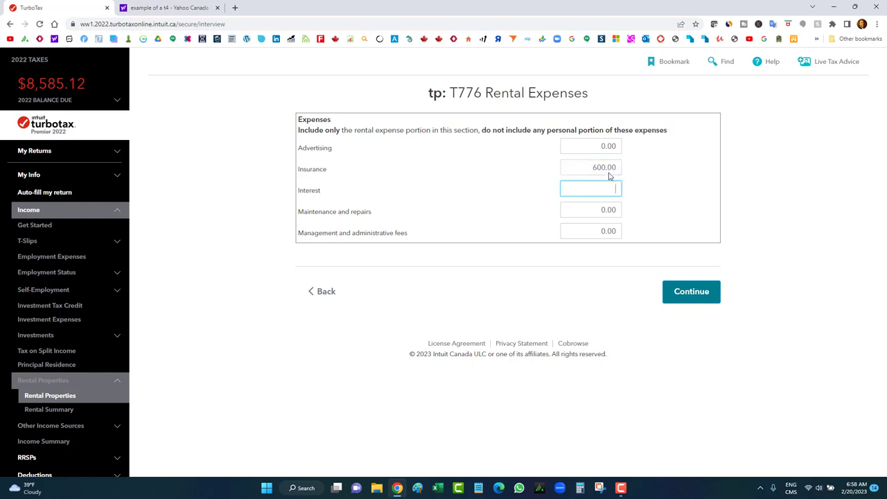
{"action": "left_click_drag", "start_coordinate": [320, 195], "coordinate": [282, 196]}
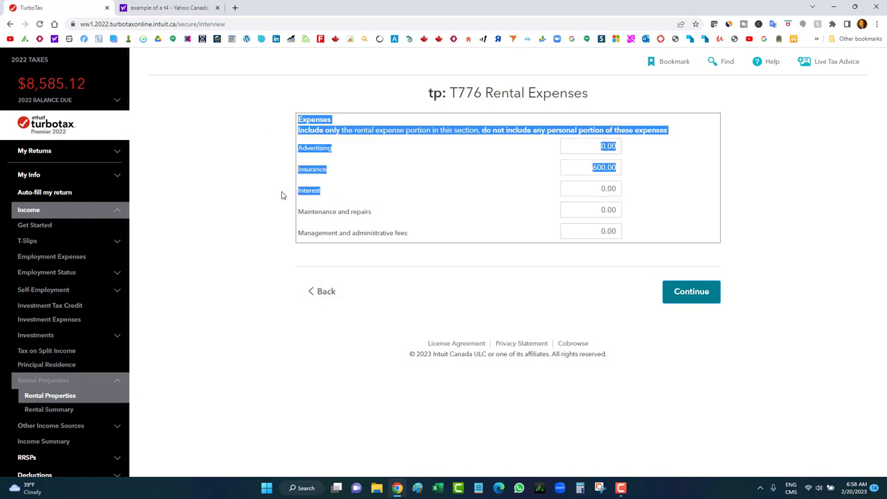
{"action": "left_click", "coordinate": [320, 194]}
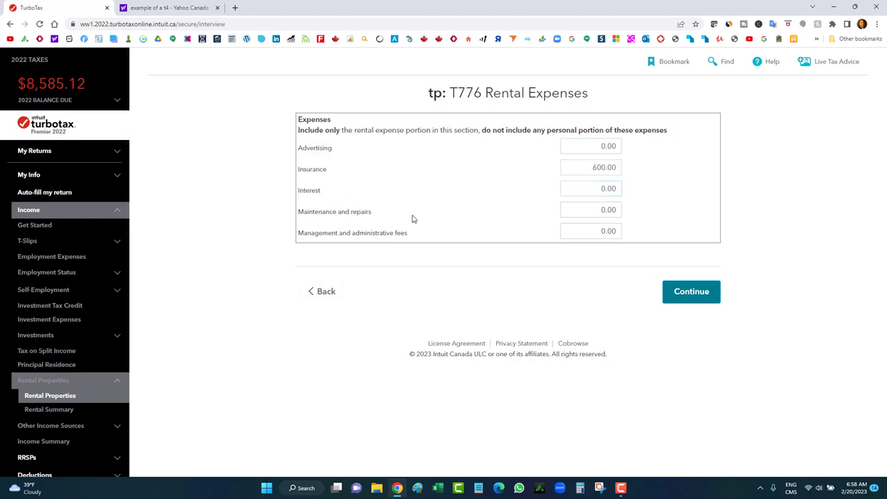
{"action": "left_click", "coordinate": [600, 187]}
{"action": "key", "text": "Tab"}
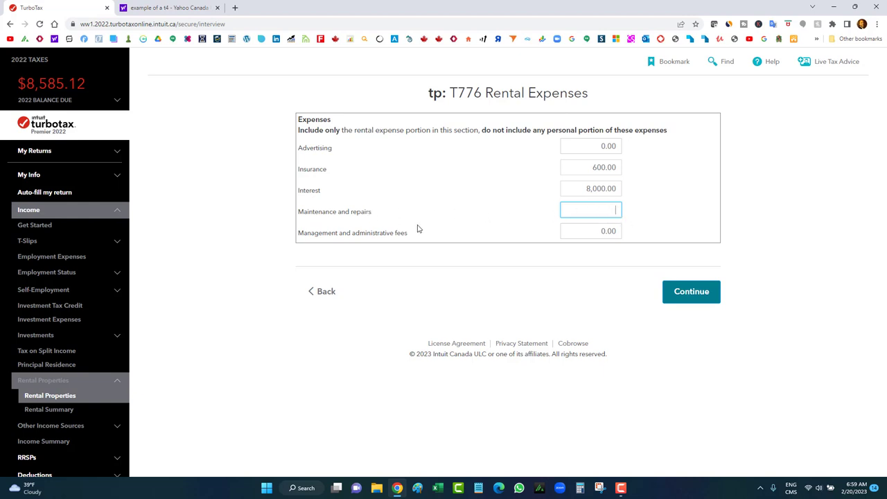
{"action": "left_click", "coordinate": [604, 233]}
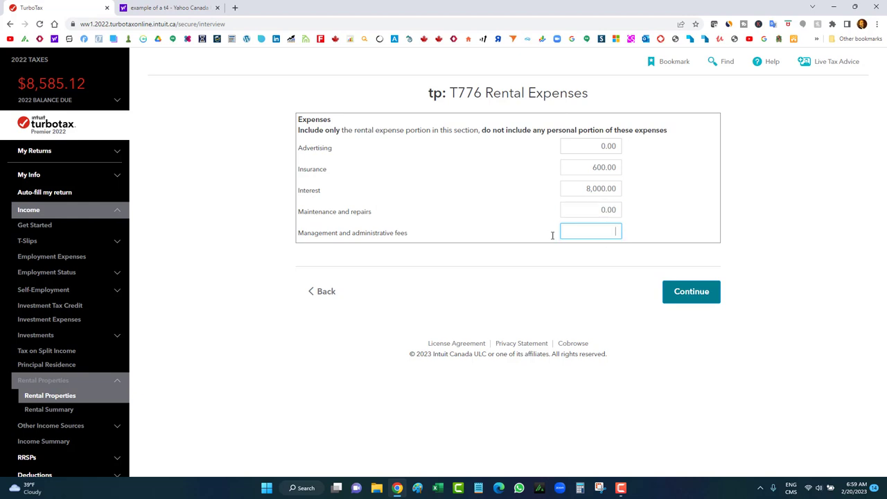
{"action": "left_click", "coordinate": [612, 211]}
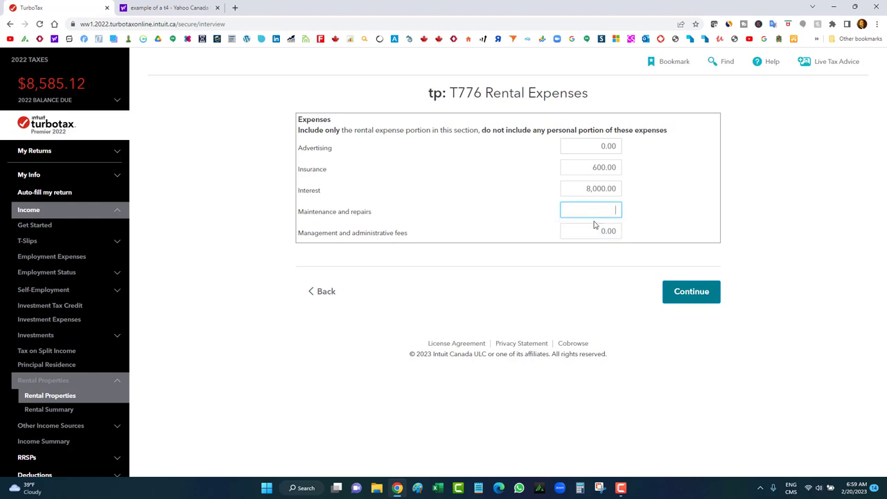
{"action": "left_click", "coordinate": [689, 291]}
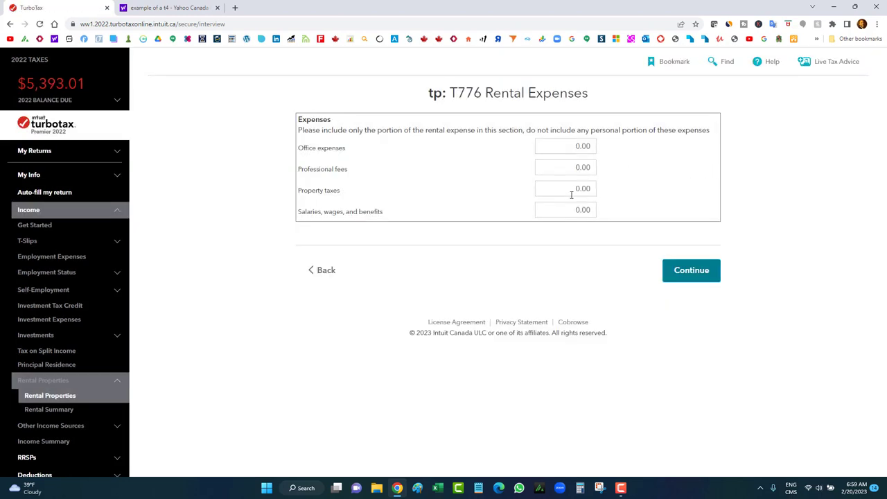
- Enter 3,000 in rental property taxes and continue past the remaining expense and TP128 debt pages
{"action": "left_click", "coordinate": [568, 188]}
{"action": "key", "text": "Tab"}
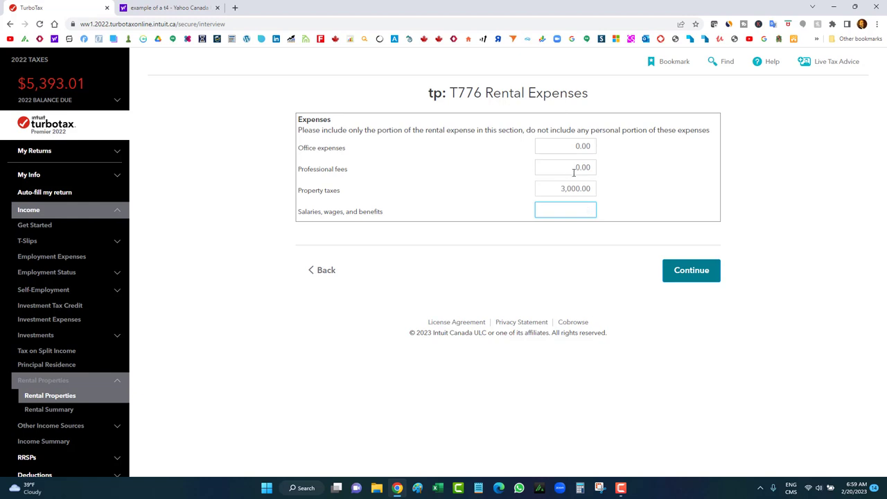
{"action": "left_click", "coordinate": [574, 173]}
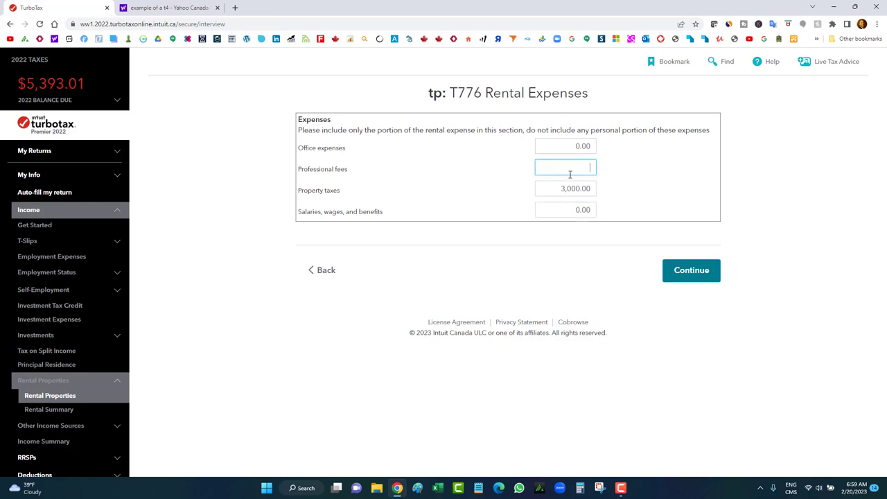
{"action": "left_click", "coordinate": [704, 276]}
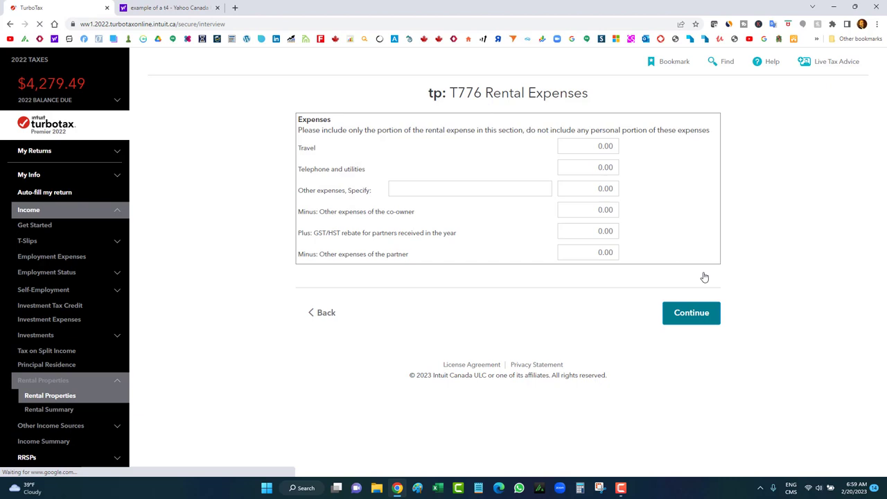
{"action": "left_click", "coordinate": [683, 314]}
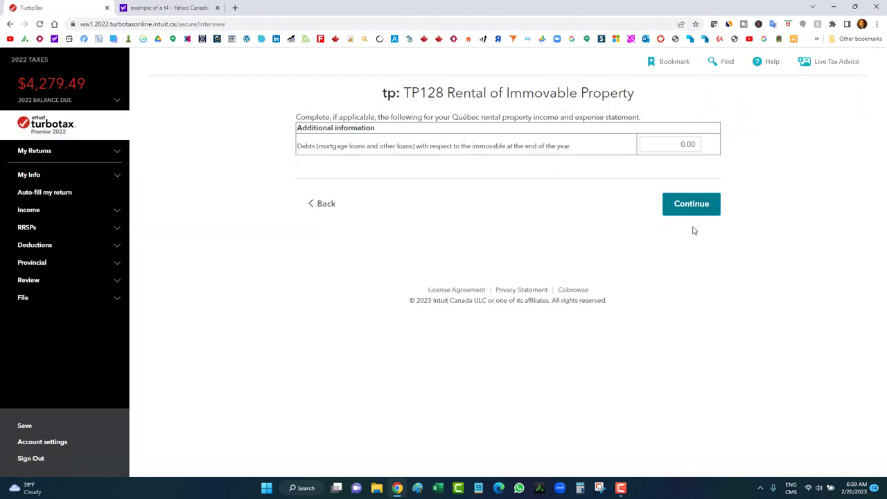
{"action": "left_click", "coordinate": [693, 207]}
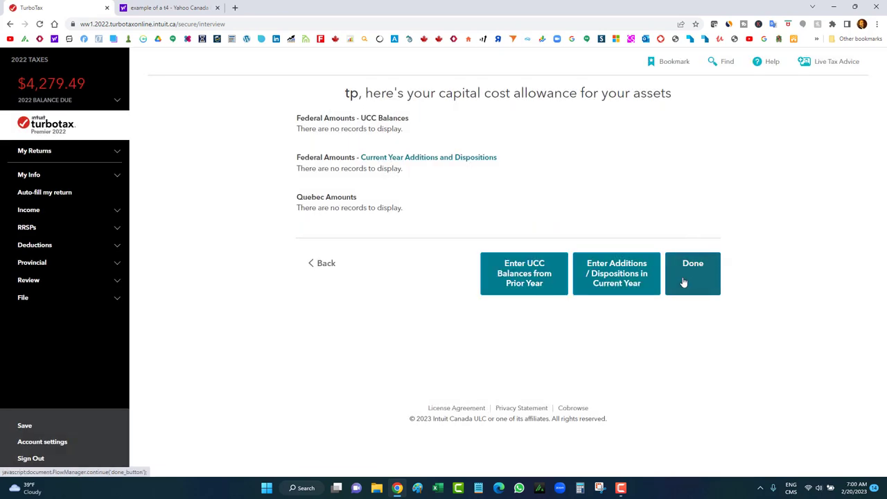
- Skip capital cost allowance and repair recipients, then finish the rental income section
{"action": "left_click", "coordinate": [683, 281]}
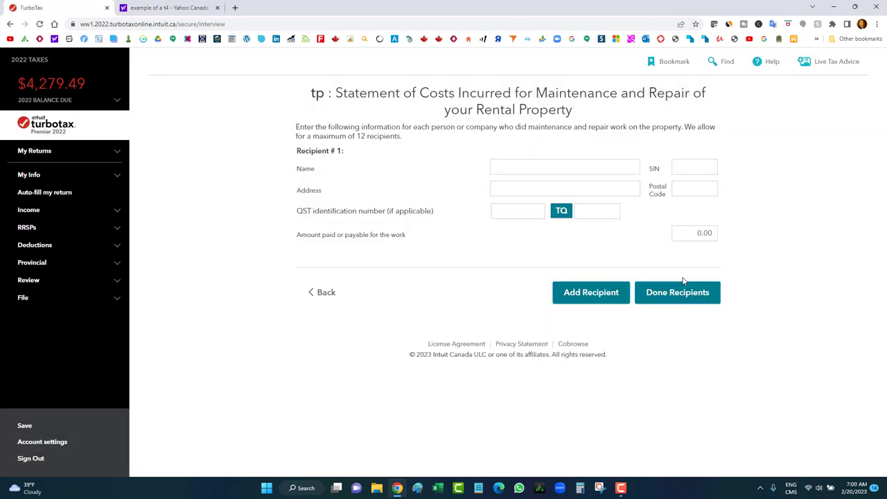
{"action": "left_click", "coordinate": [683, 284]}
{"action": "left_click_drag", "start_coordinate": [458, 93], "coordinate": [549, 93]}
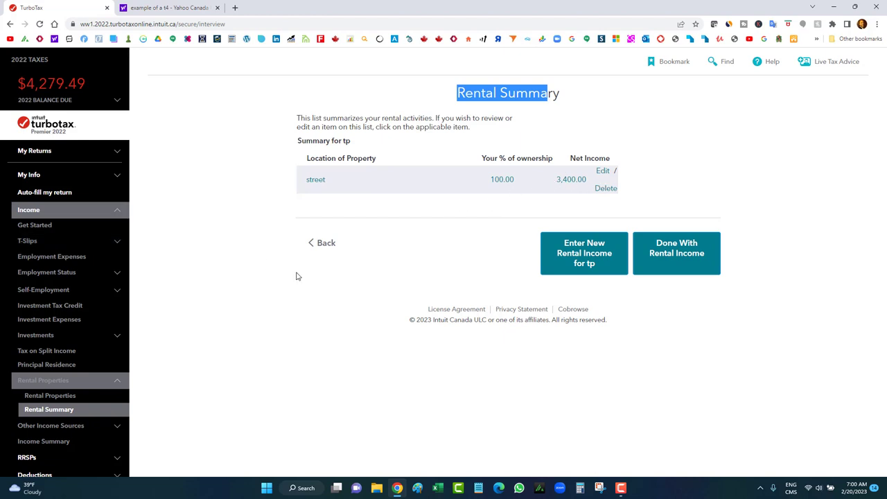
{"action": "left_click", "coordinate": [698, 261]}
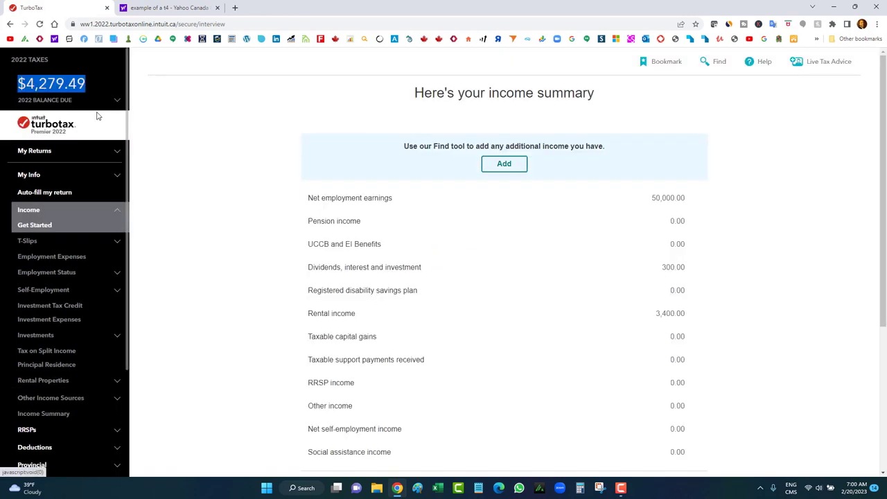
{"action": "left_click_drag", "start_coordinate": [433, 93], "coordinate": [635, 102]}
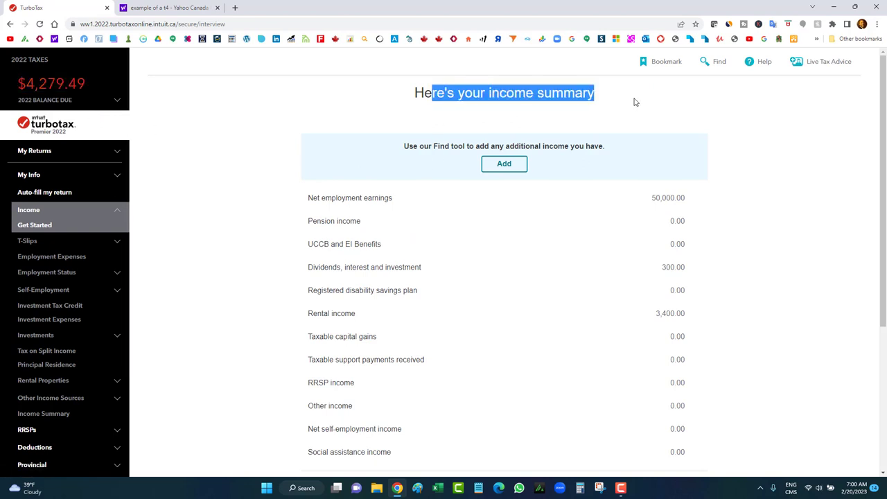
{"action": "left_click", "coordinate": [298, 195]}
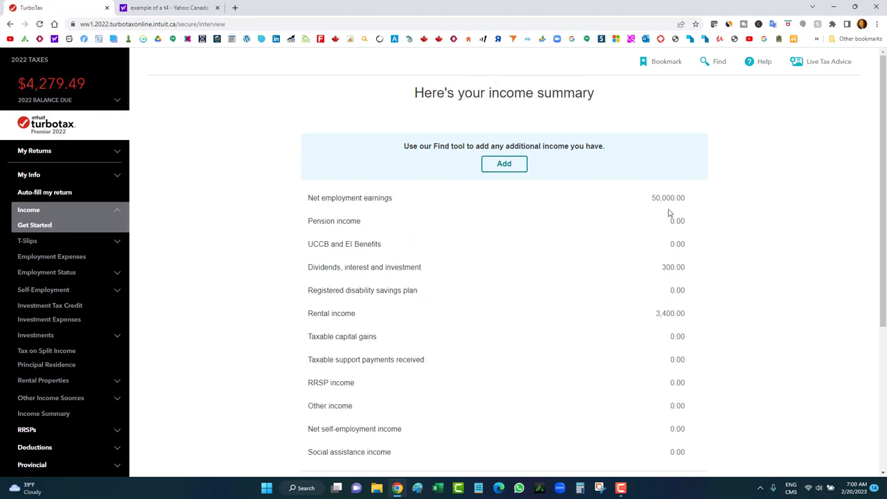
{"action": "double_click", "coordinate": [665, 199]}
{"action": "scroll", "coordinate": [668, 294], "scroll_direction": "down", "scroll_amount": 1}
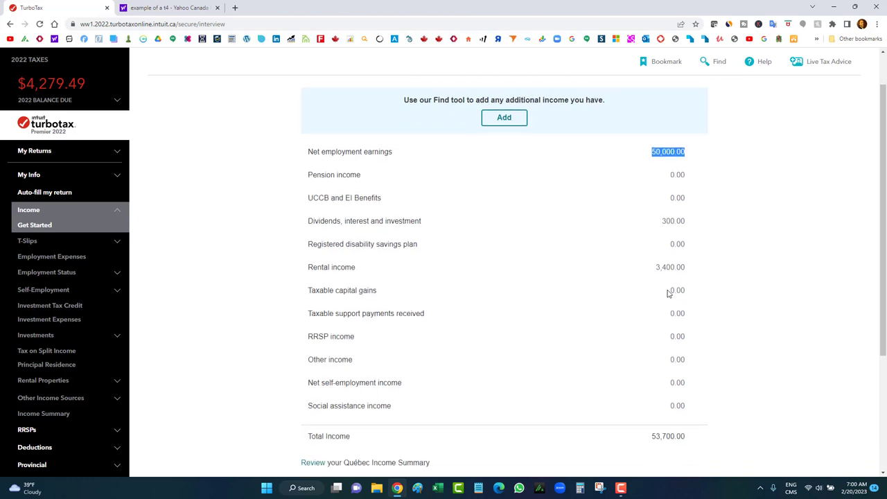
{"action": "double_click", "coordinate": [668, 221]}
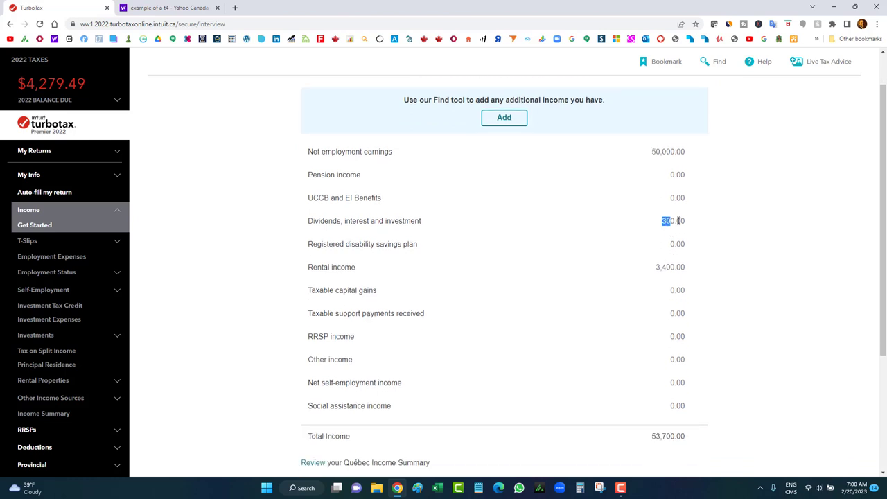
{"action": "double_click", "coordinate": [674, 267]}
{"action": "scroll", "coordinate": [685, 324], "scroll_direction": "down", "scroll_amount": 2}
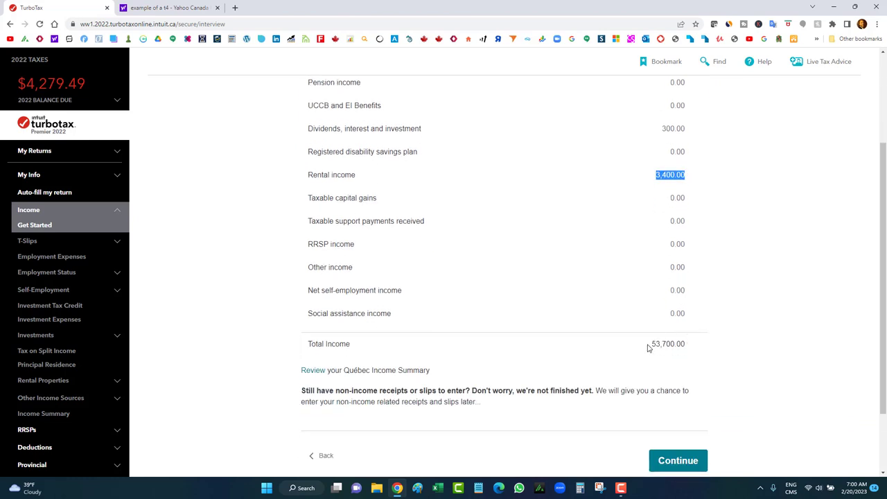
{"action": "double_click", "coordinate": [653, 344]}
{"action": "scroll", "coordinate": [544, 385], "scroll_direction": "up", "scroll_amount": 2}
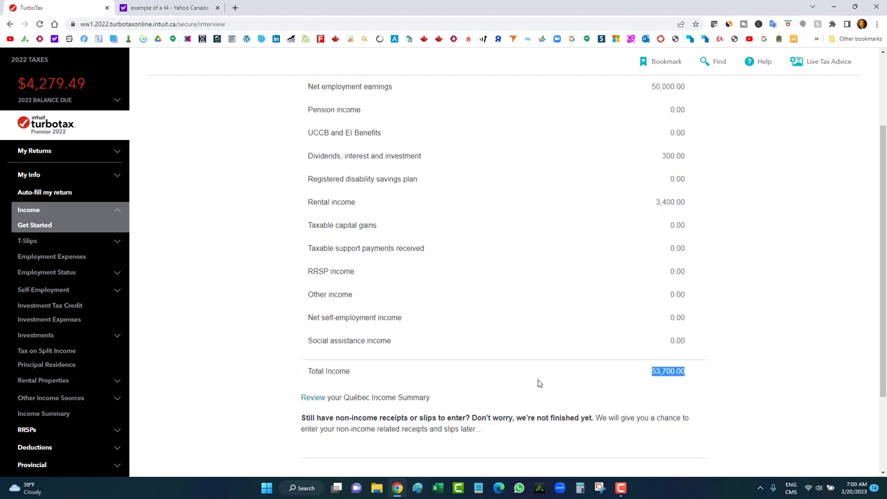
- Expand T-Slips in the sidebar and open the T4A / Relevé 1 / Relevé 2 pension slips
{"action": "left_click", "coordinate": [102, 248]}
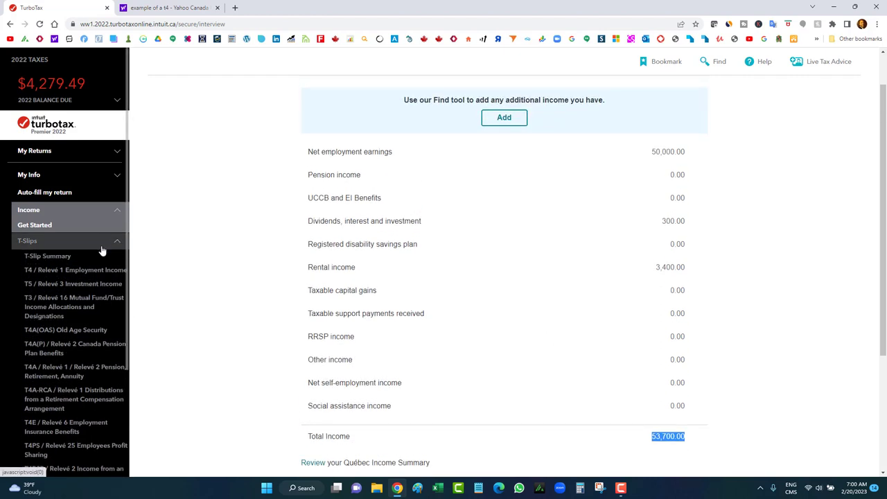
{"action": "scroll", "coordinate": [102, 249], "scroll_direction": "down", "scroll_amount": 5}
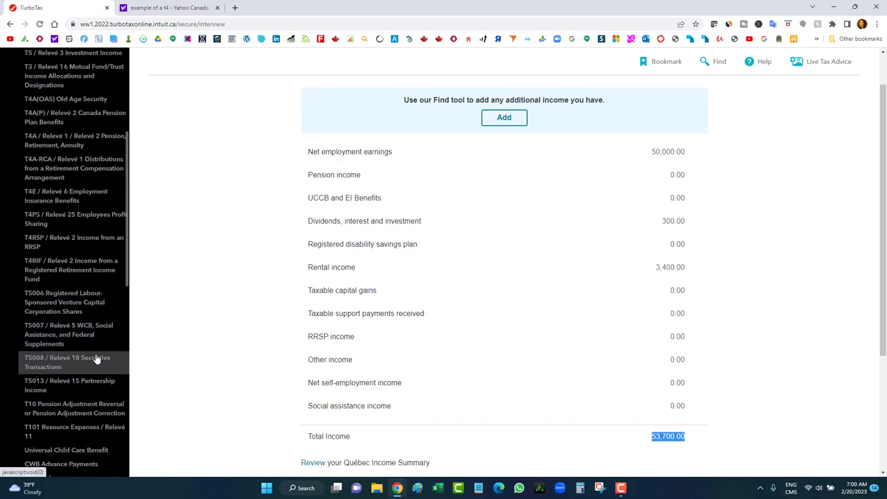
{"action": "scroll", "coordinate": [97, 357], "scroll_direction": "down", "scroll_amount": 3}
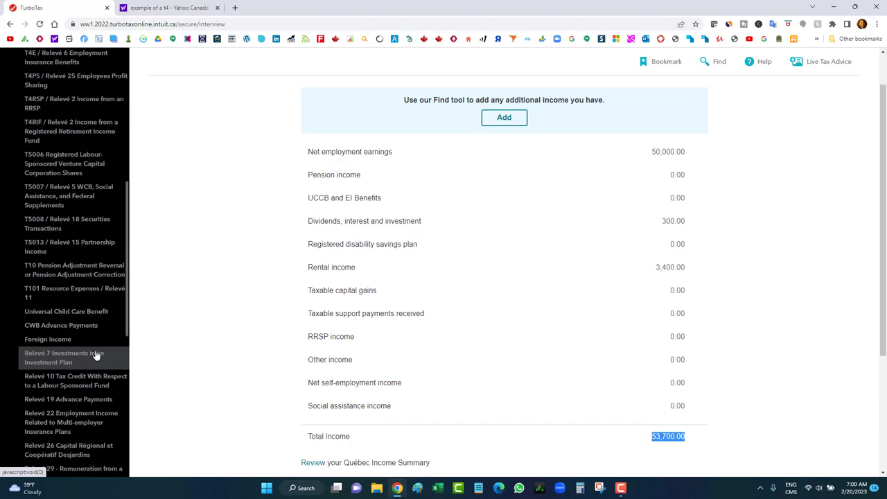
{"action": "scroll", "coordinate": [96, 355], "scroll_direction": "up", "scroll_amount": 6}
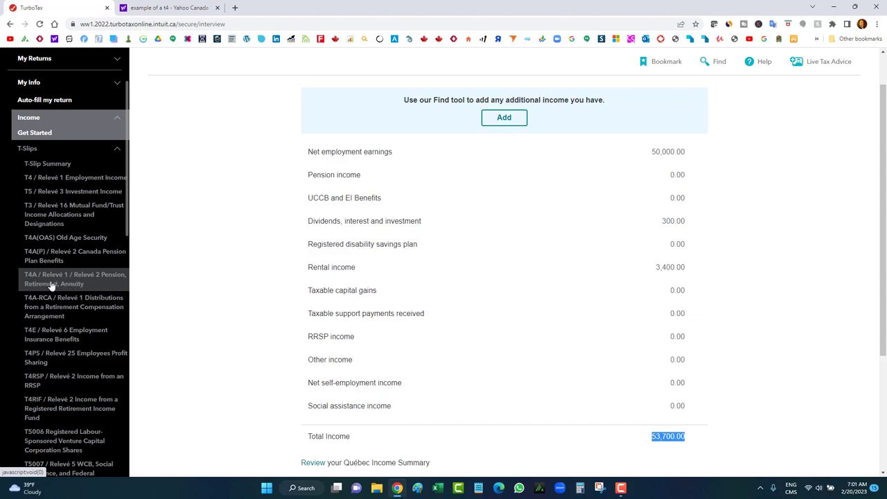
{"action": "left_click", "coordinate": [51, 286]}
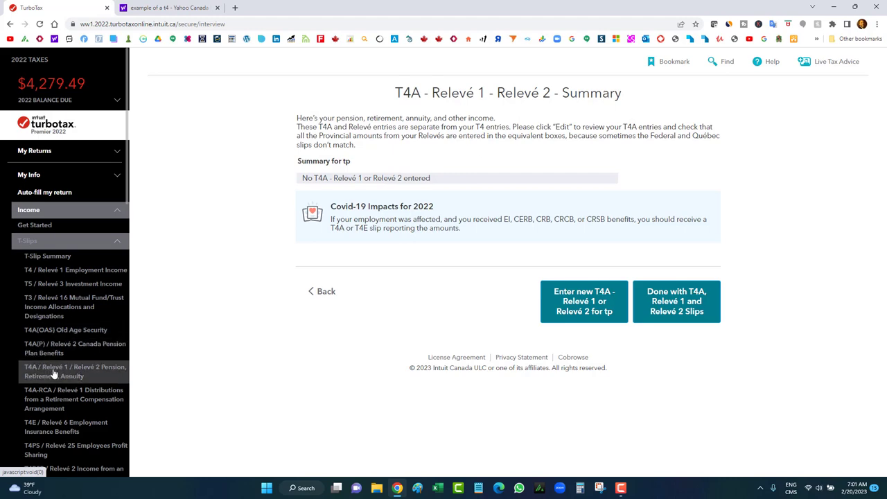
- Add a new T4A with a 10,000 Box 105 full-time scholarship and skip the Relevé slips
{"action": "left_click", "coordinate": [595, 311]}
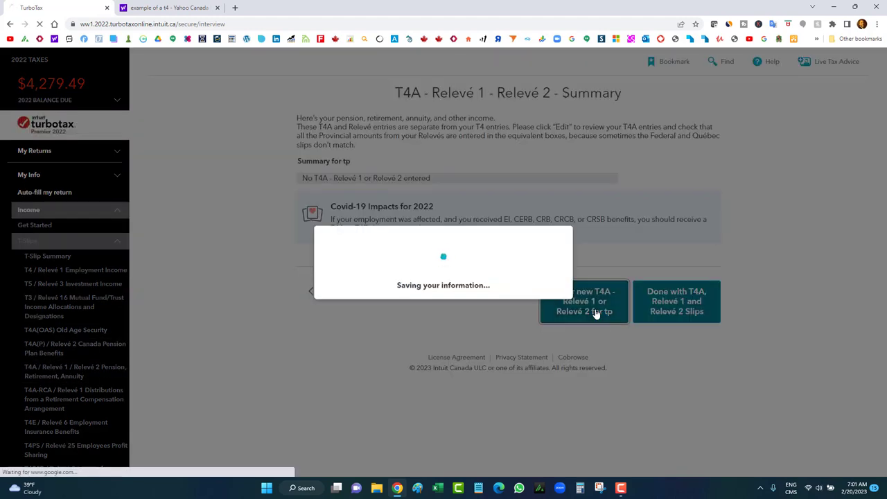
{"action": "scroll", "coordinate": [479, 287], "scroll_direction": "down", "scroll_amount": 2}
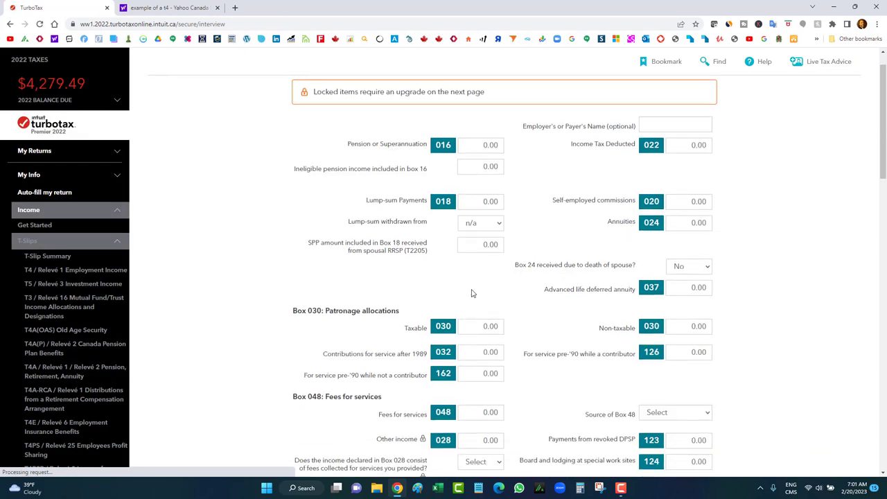
{"action": "scroll", "coordinate": [589, 292], "scroll_direction": "down", "scroll_amount": 2}
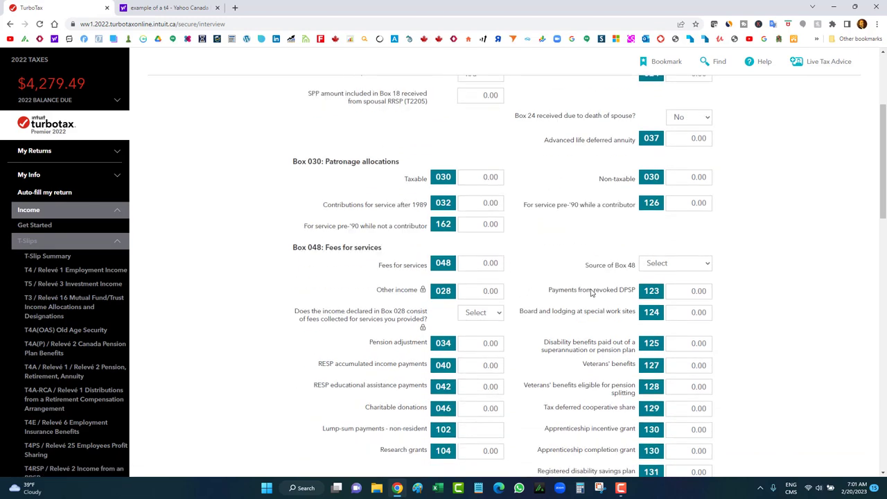
{"action": "scroll", "coordinate": [610, 269], "scroll_direction": "down", "scroll_amount": 2}
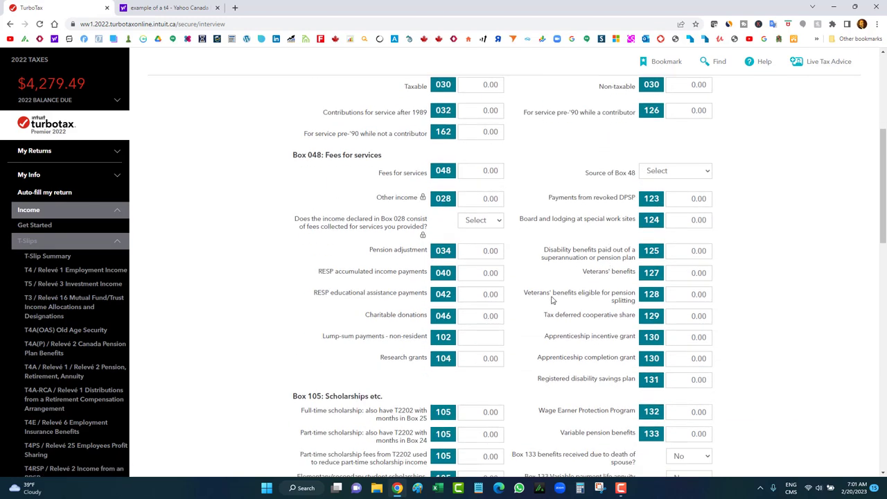
{"action": "scroll", "coordinate": [467, 278], "scroll_direction": "down", "scroll_amount": 3}
{"action": "left_click", "coordinate": [478, 273]}
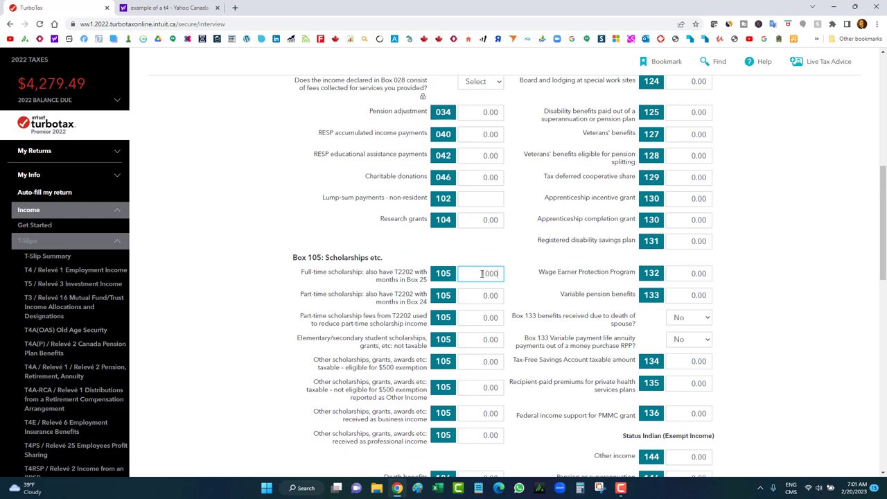
{"action": "left_click", "coordinate": [465, 263]}
{"action": "scroll", "coordinate": [565, 313], "scroll_direction": "down", "scroll_amount": 3}
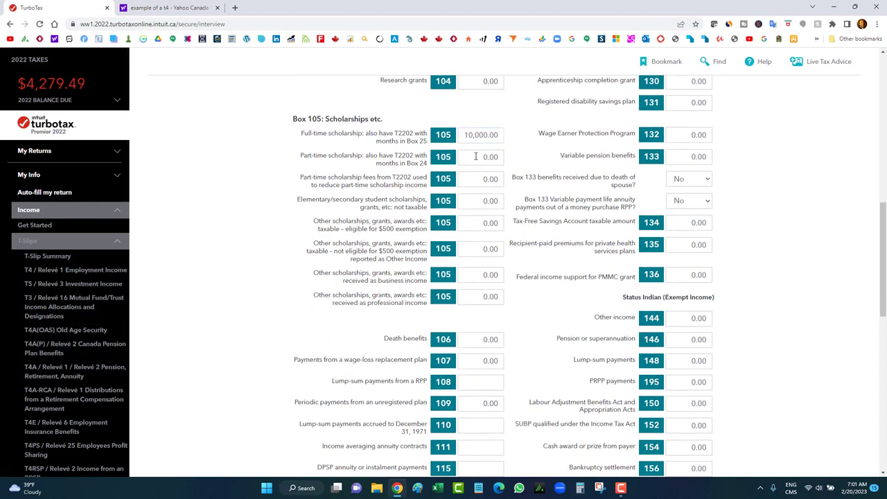
{"action": "scroll", "coordinate": [721, 378], "scroll_direction": "down", "scroll_amount": 5}
{"action": "scroll", "coordinate": [693, 374], "scroll_direction": "down", "scroll_amount": 5}
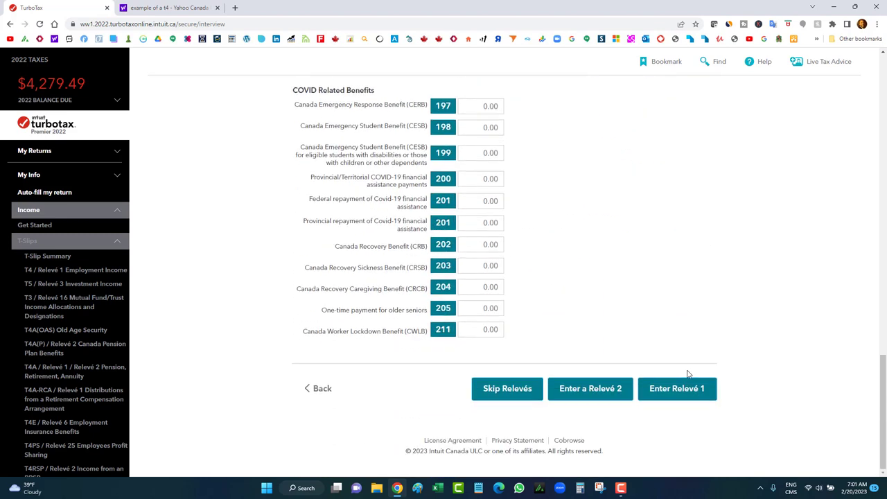
{"action": "left_click", "coordinate": [508, 390]}
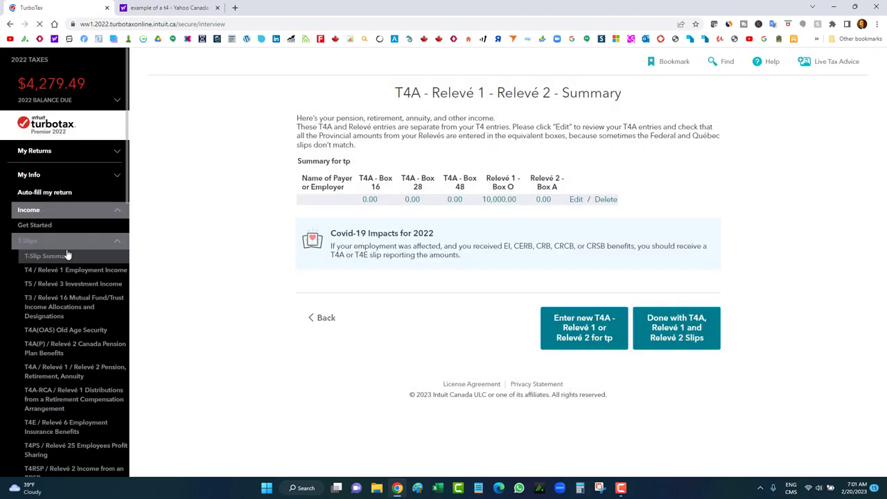
- Finish the T4A slips, open Employment Expenses, and answer Yes that the conditions apply
{"action": "left_click", "coordinate": [704, 332]}
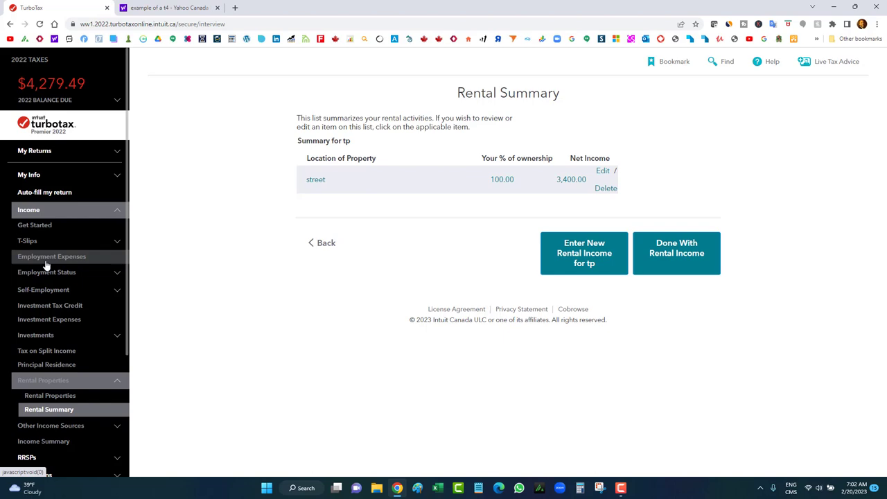
{"action": "left_click", "coordinate": [46, 257]}
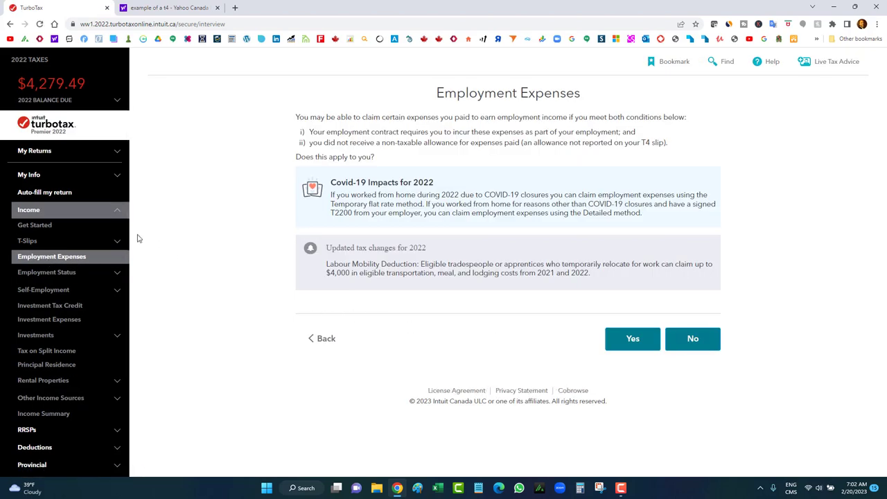
{"action": "left_click", "coordinate": [97, 174]}
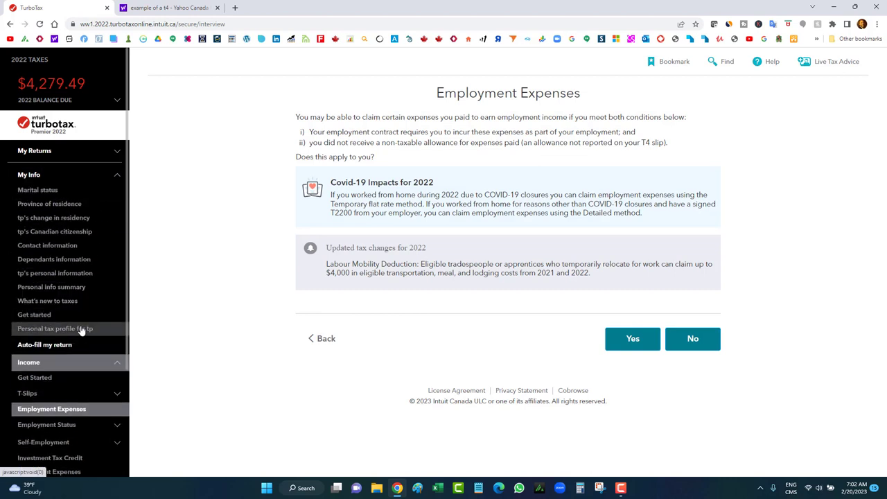
{"action": "left_click", "coordinate": [119, 176]}
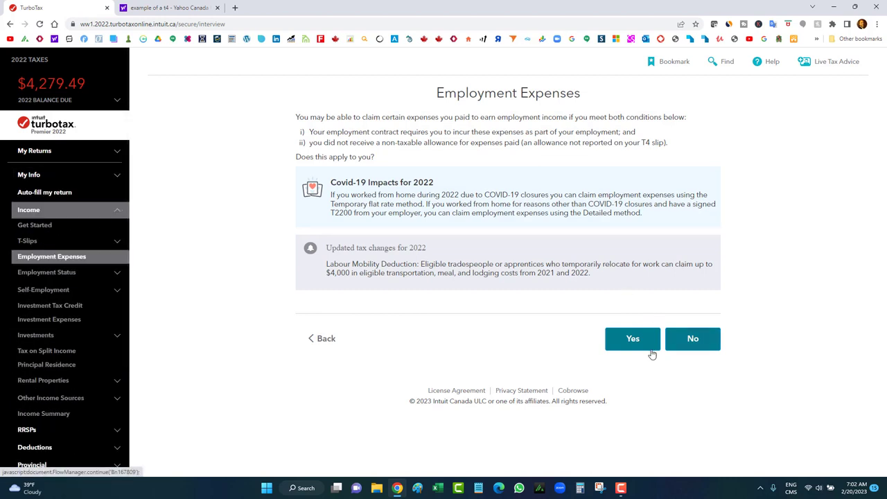
{"action": "left_click", "coordinate": [632, 339]}
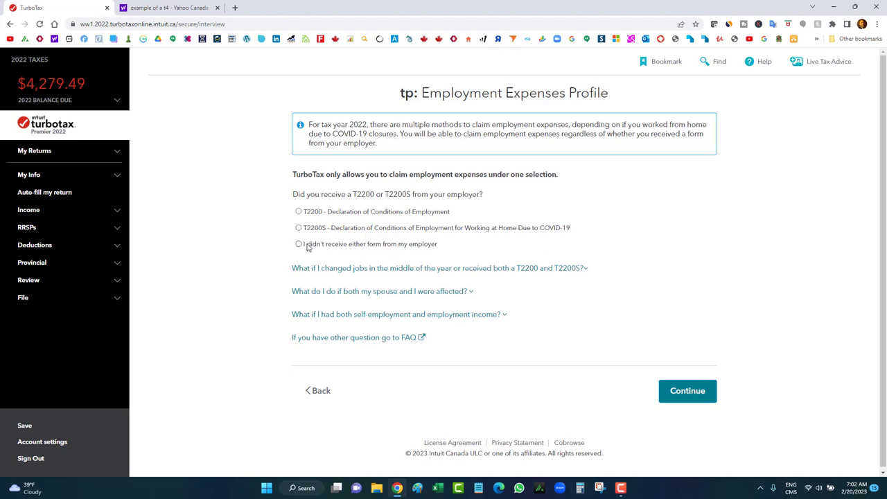
- Answer that no T2200 was received, and Yes to working from home and unreimbursed workspace expenses
{"action": "left_click", "coordinate": [307, 246]}
{"action": "scroll", "coordinate": [389, 257], "scroll_direction": "down", "scroll_amount": 3}
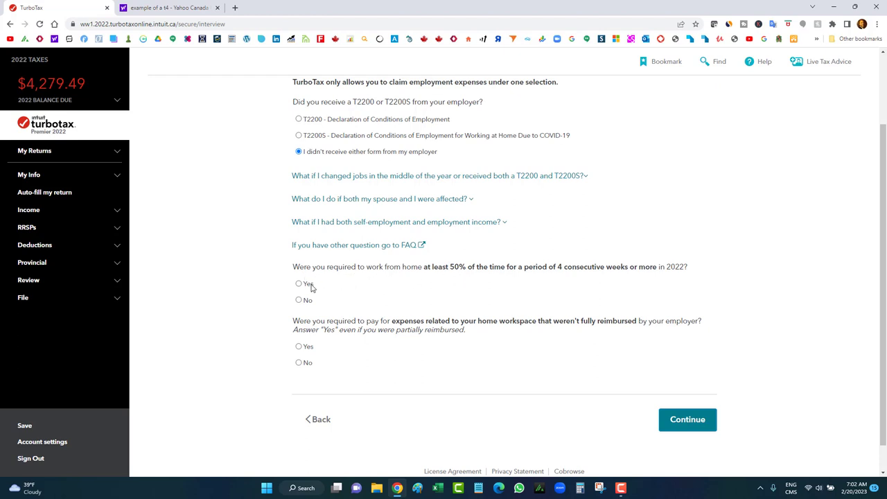
{"action": "left_click", "coordinate": [309, 284]}
{"action": "left_click", "coordinate": [309, 348]}
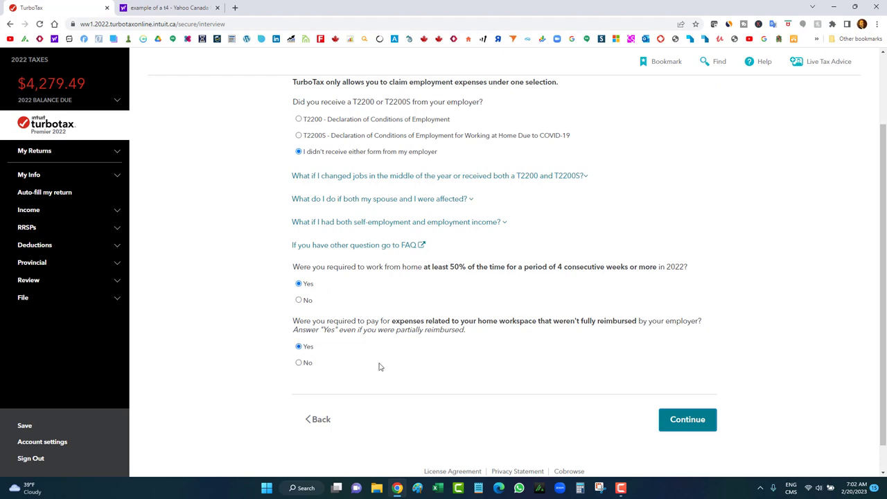
{"action": "left_click", "coordinate": [703, 419]}
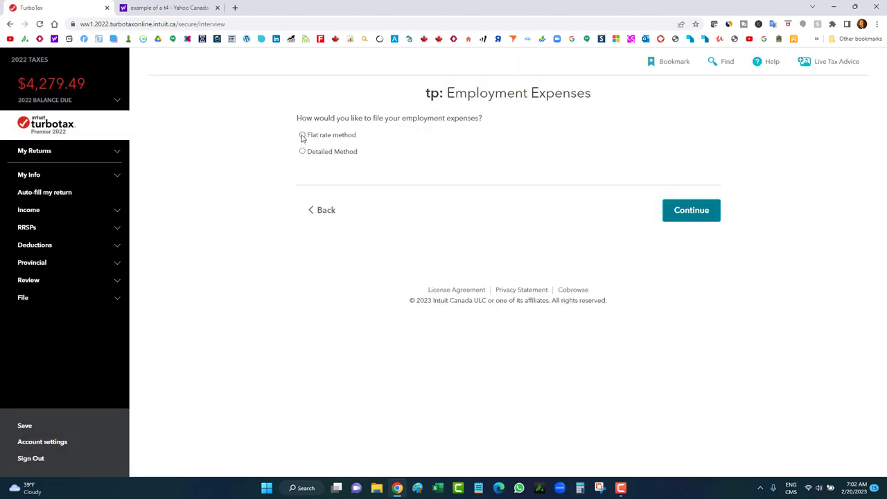
- Choose the flat rate method with 250 work-from-home days and skip the Québec conditions step
{"action": "left_click", "coordinate": [302, 136]}
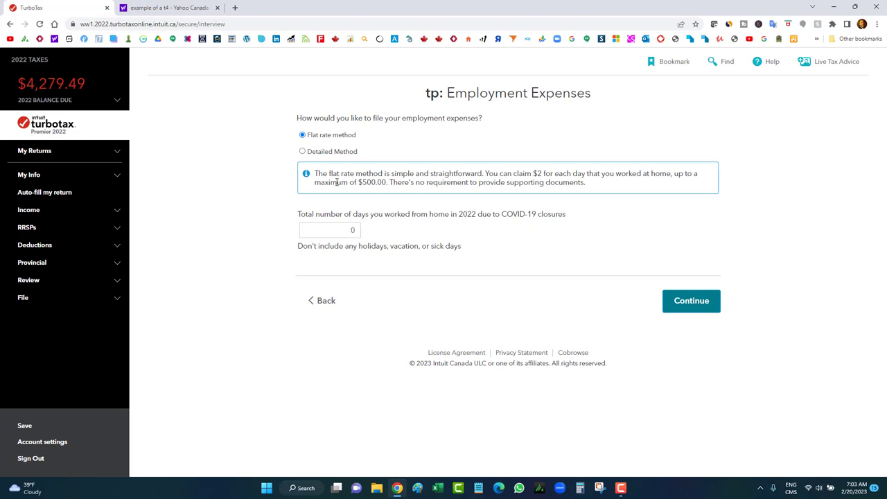
{"action": "left_click", "coordinate": [328, 228]}
{"action": "left_click_drag", "start_coordinate": [416, 182], "coordinate": [536, 184]}
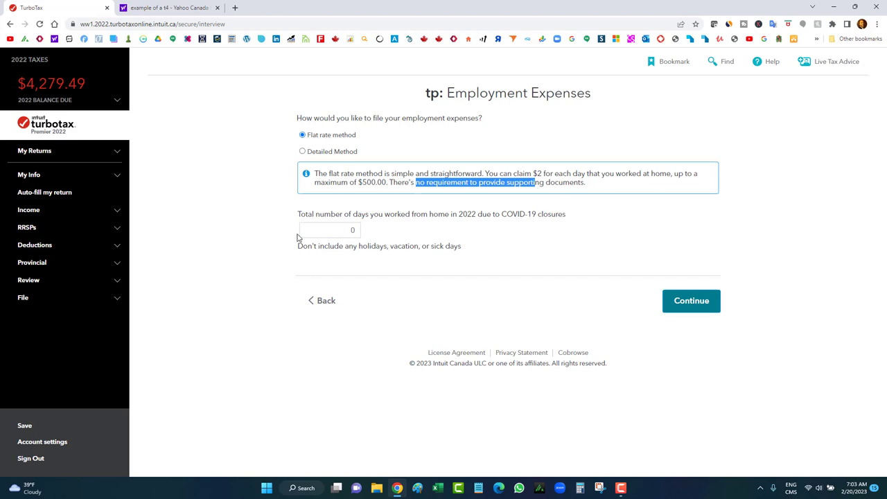
{"action": "left_click", "coordinate": [322, 232]}
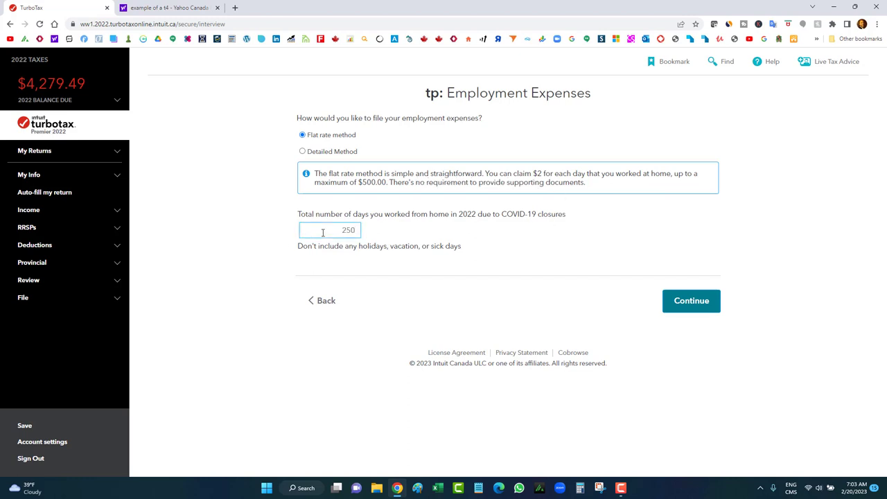
{"action": "left_click", "coordinate": [713, 300]}
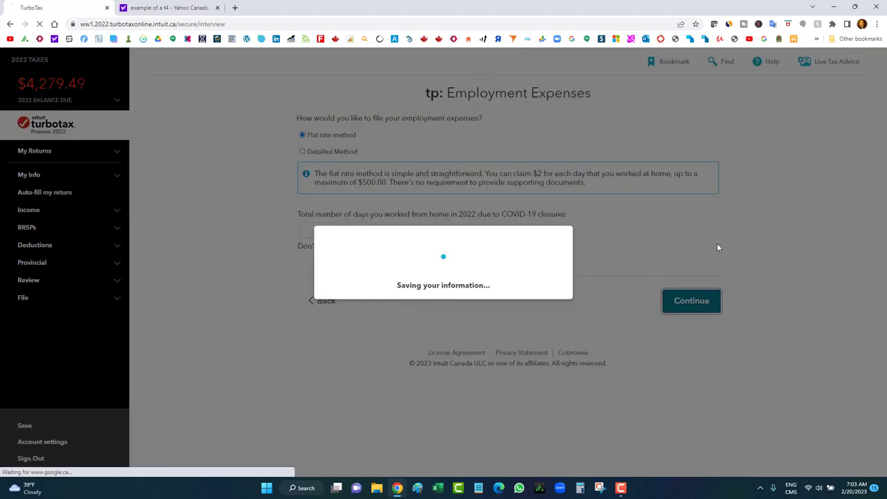
{"action": "scroll", "coordinate": [689, 397], "scroll_direction": "down", "scroll_amount": 2}
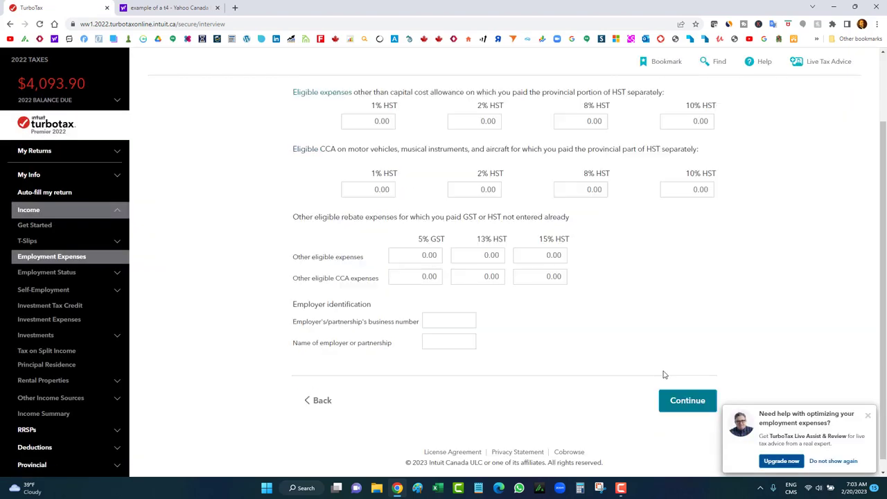
{"action": "left_click", "coordinate": [676, 390]}
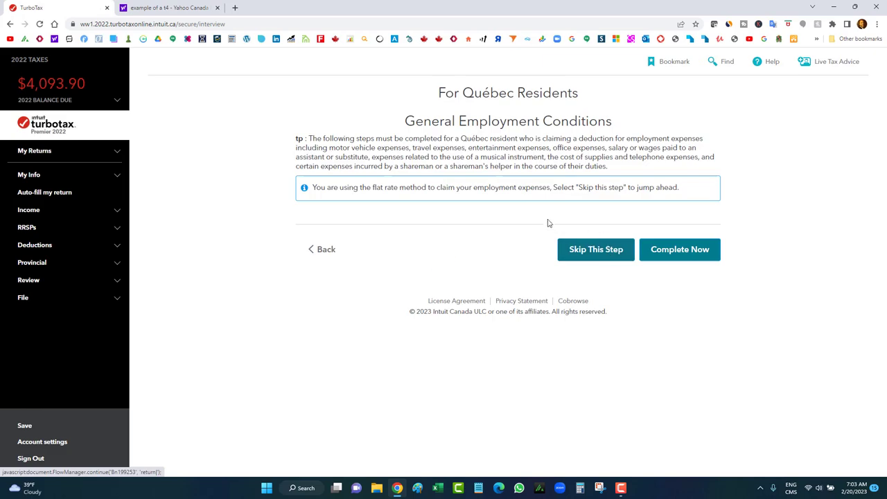
{"action": "left_click_drag", "start_coordinate": [692, 189], "coordinate": [325, 189]}
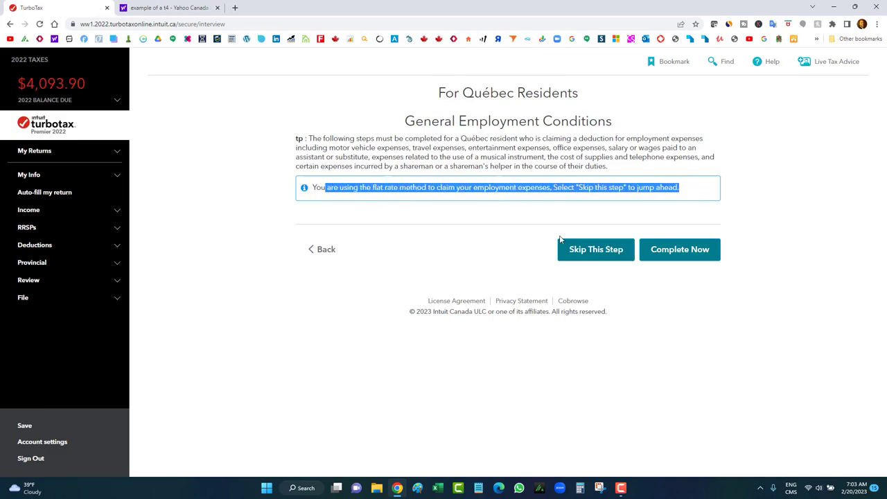
{"action": "left_click", "coordinate": [594, 251]}
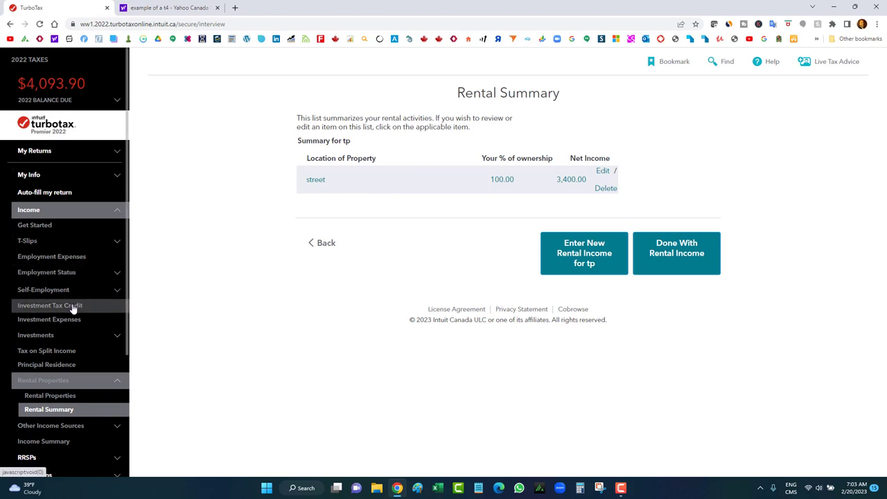
- View the income summary, then open the Deduction Summary under Deductions
{"action": "scroll", "coordinate": [73, 310], "scroll_direction": "down", "scroll_amount": 2}
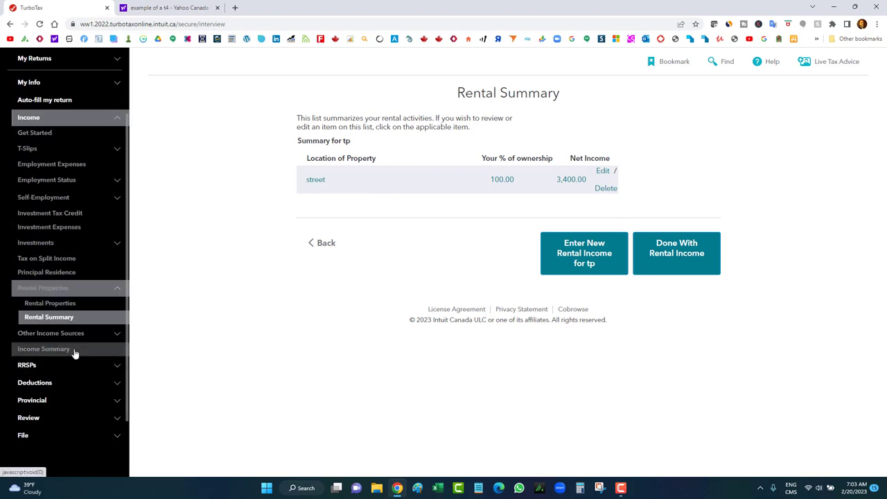
{"action": "left_click", "coordinate": [74, 350]}
{"action": "scroll", "coordinate": [700, 284], "scroll_direction": "down", "scroll_amount": 4}
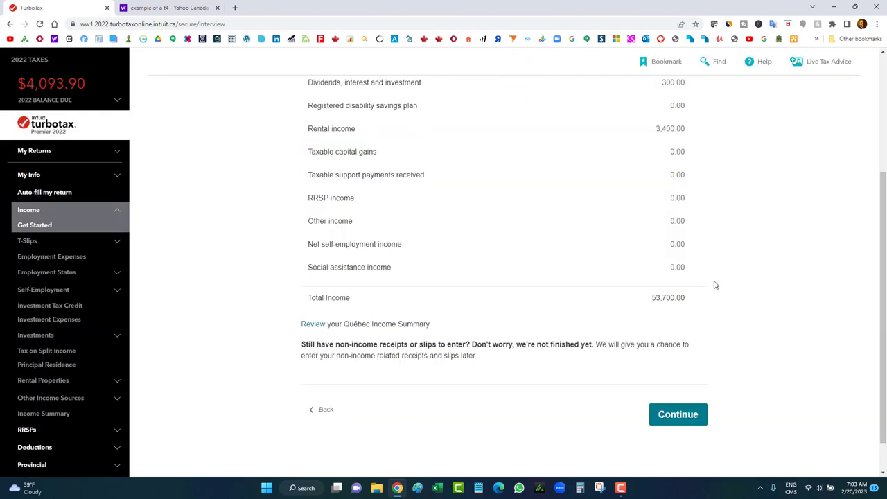
{"action": "scroll", "coordinate": [49, 326], "scroll_direction": "down", "scroll_amount": 3}
{"action": "left_click", "coordinate": [57, 311]}
{"action": "scroll", "coordinate": [74, 342], "scroll_direction": "down", "scroll_amount": 1}
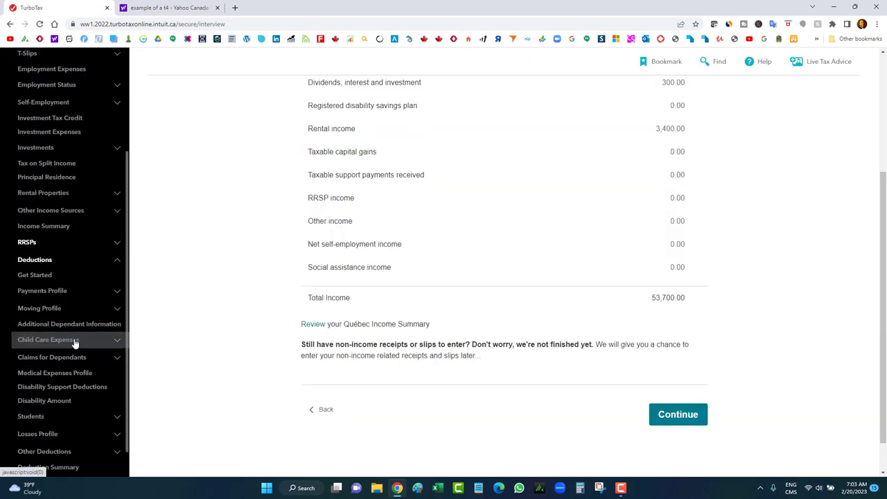
{"action": "scroll", "coordinate": [73, 342], "scroll_direction": "down", "scroll_amount": 3}
{"action": "left_click", "coordinate": [59, 328]}
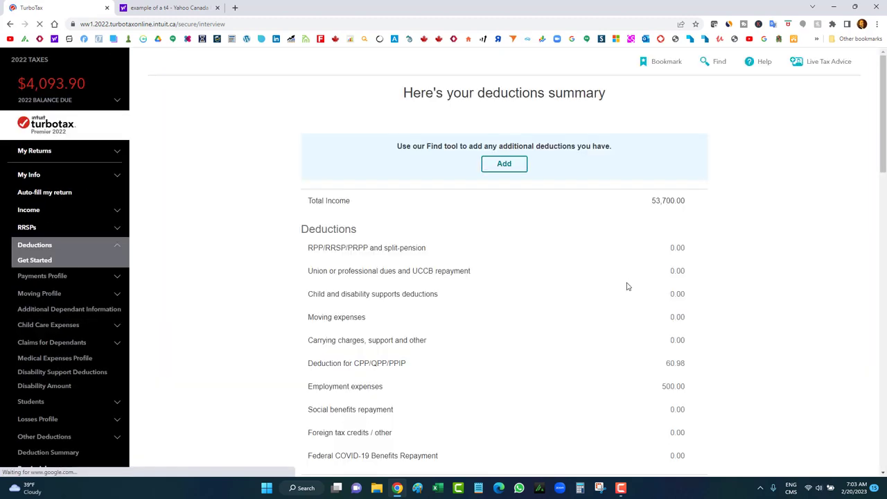
- Review the 500.00 employment expenses and 53,700.00 total income, then expand the Income topics
{"action": "left_click_drag", "start_coordinate": [308, 386], "coordinate": [406, 391]}
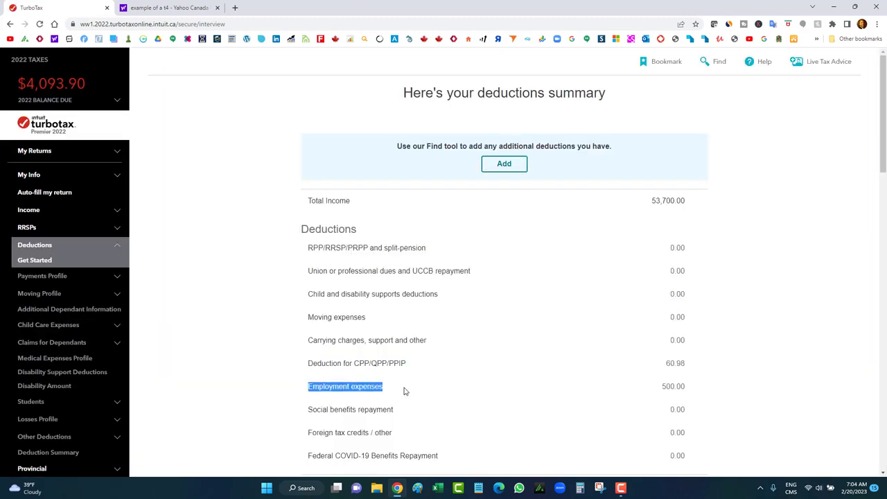
{"action": "left_click_drag", "start_coordinate": [660, 389], "coordinate": [696, 389]}
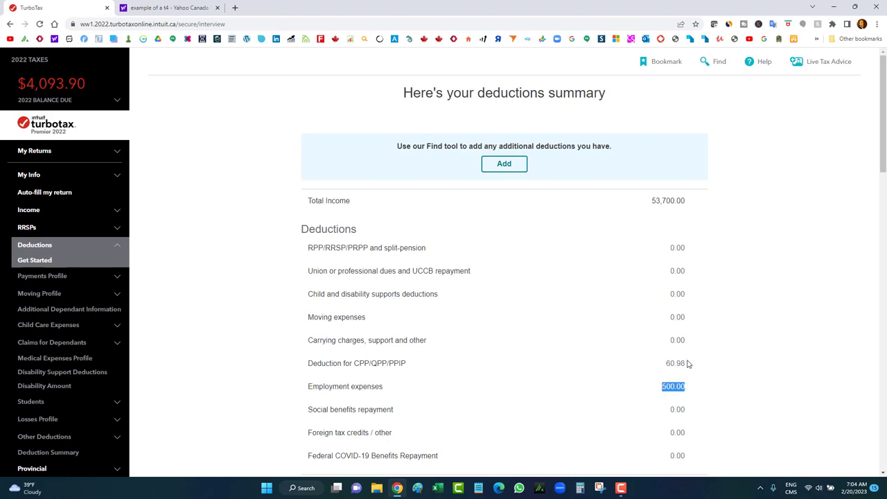
{"action": "left_click_drag", "start_coordinate": [654, 201], "coordinate": [692, 203]}
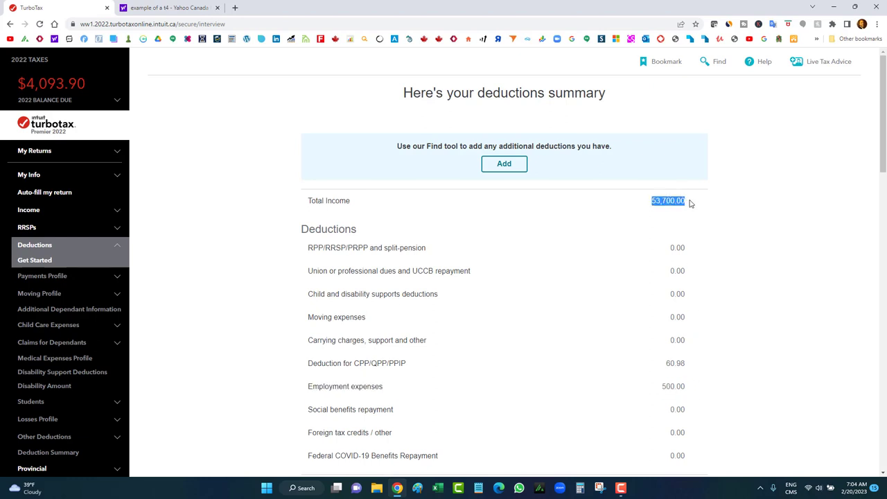
{"action": "scroll", "coordinate": [709, 247], "scroll_direction": "down", "scroll_amount": 3}
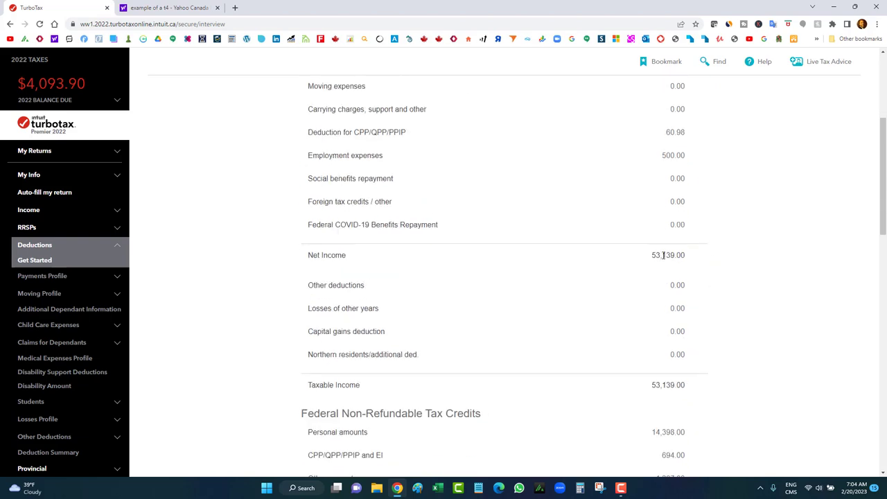
{"action": "scroll", "coordinate": [703, 229], "scroll_direction": "up", "scroll_amount": 3}
{"action": "left_click_drag", "start_coordinate": [656, 386], "coordinate": [703, 393]}
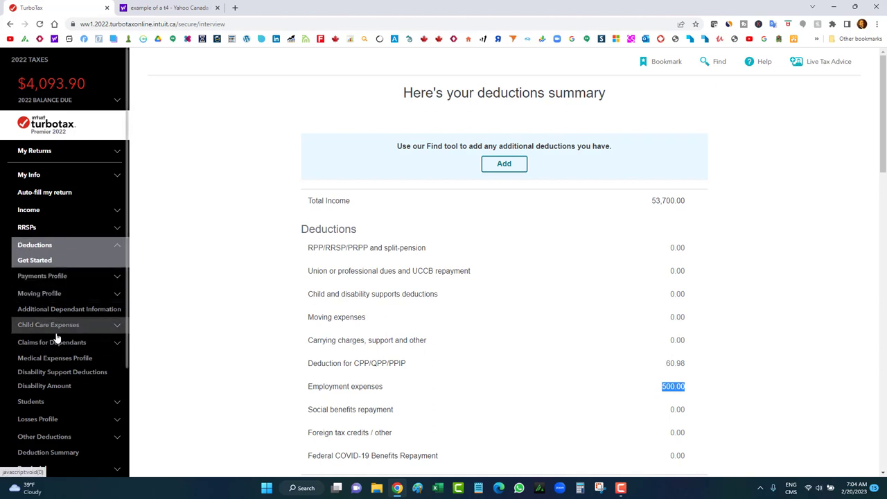
{"action": "left_click", "coordinate": [83, 175]}
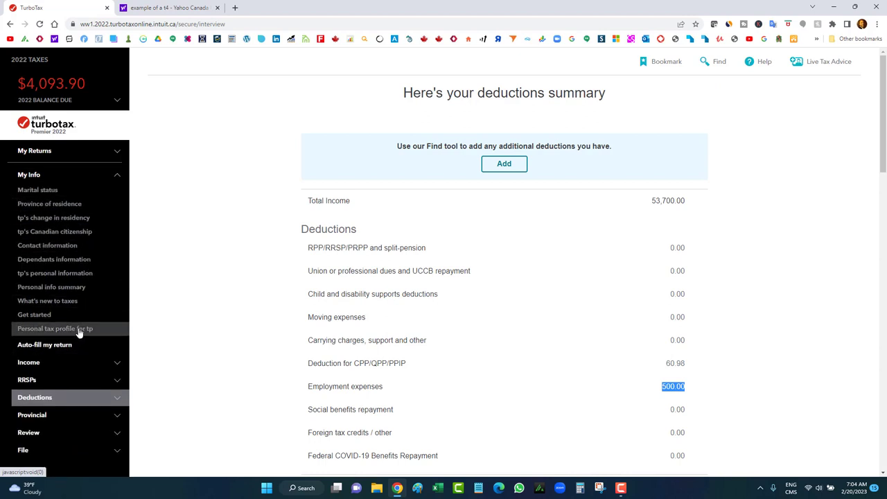
{"action": "left_click", "coordinate": [116, 179]}
{"action": "left_click", "coordinate": [88, 211]}
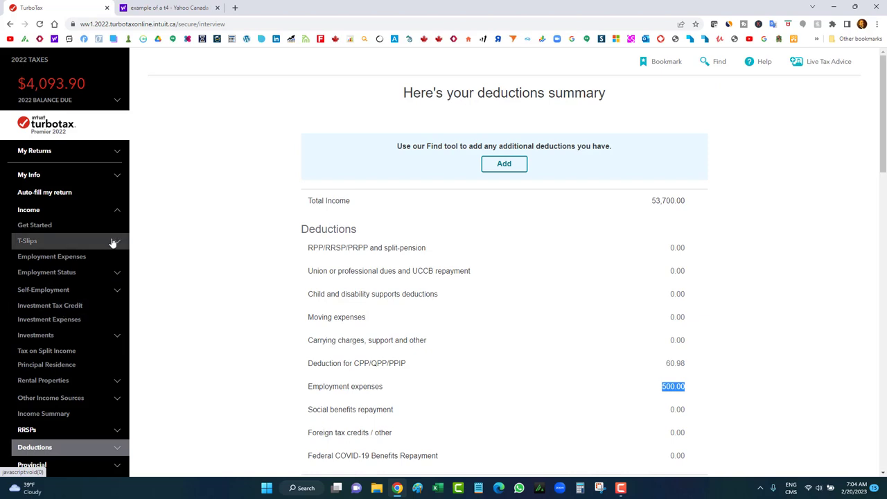
- Expand the T-Slips list under Income and open the T5008 / Relevé 18 Securities Transactions summary
{"action": "left_click", "coordinate": [113, 243]}
{"action": "scroll", "coordinate": [84, 350], "scroll_direction": "down", "scroll_amount": 2}
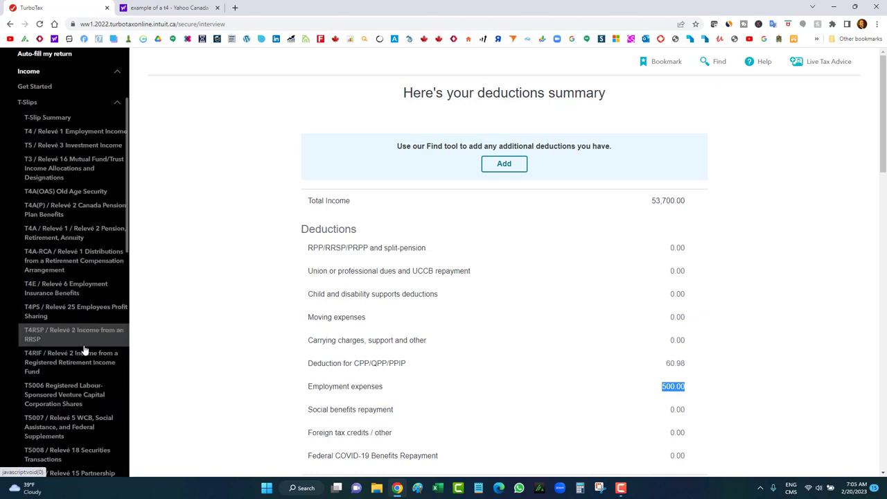
{"action": "scroll", "coordinate": [83, 350], "scroll_direction": "down", "scroll_amount": 2}
{"action": "left_click", "coordinate": [75, 368]}
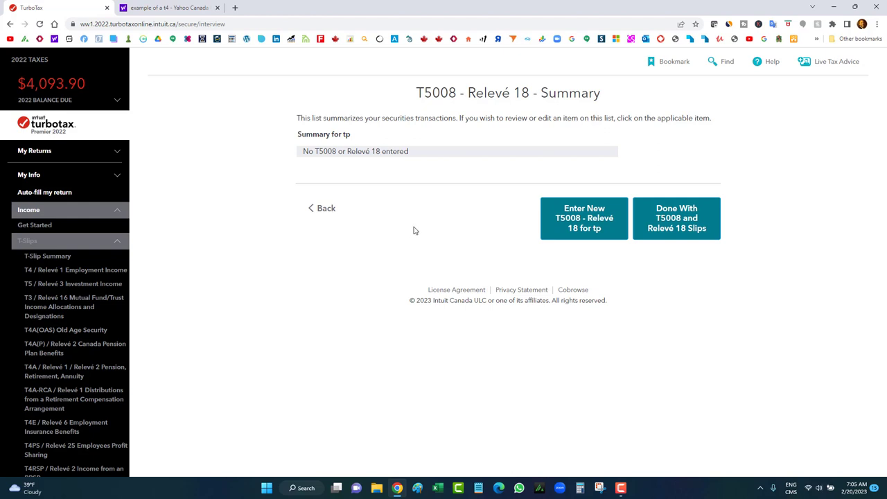
{"action": "left_click_drag", "start_coordinate": [417, 93], "coordinate": [461, 92]}
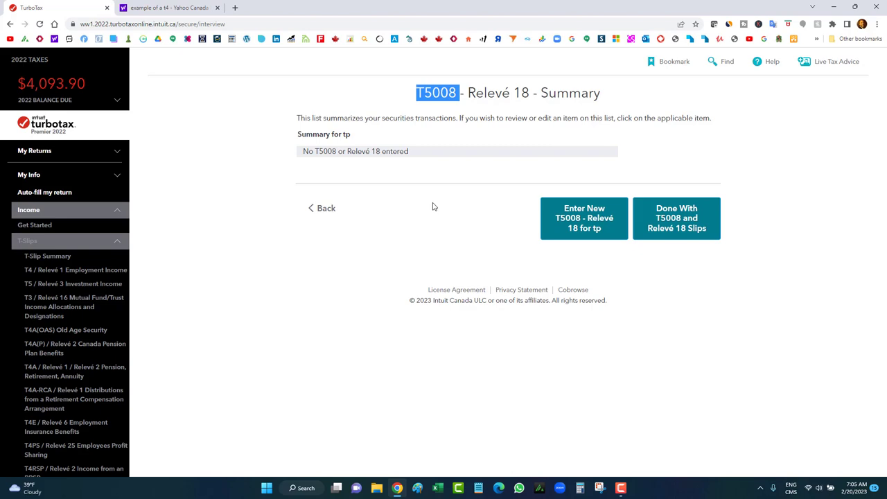
- Start a new T5008 slip with cost 10,000 and proceeds 12,000
{"action": "left_click", "coordinate": [551, 219]}
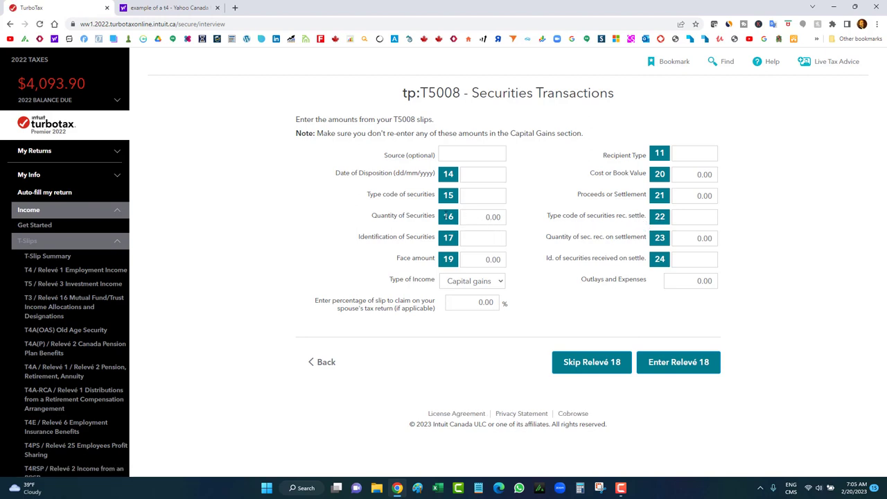
{"action": "left_click", "coordinate": [486, 198]}
{"action": "left_click", "coordinate": [704, 176]}
{"action": "left_click_drag", "start_coordinate": [579, 173], "coordinate": [639, 177]}
{"action": "left_click", "coordinate": [638, 177]}
{"action": "left_click_drag", "start_coordinate": [576, 196], "coordinate": [642, 199]}
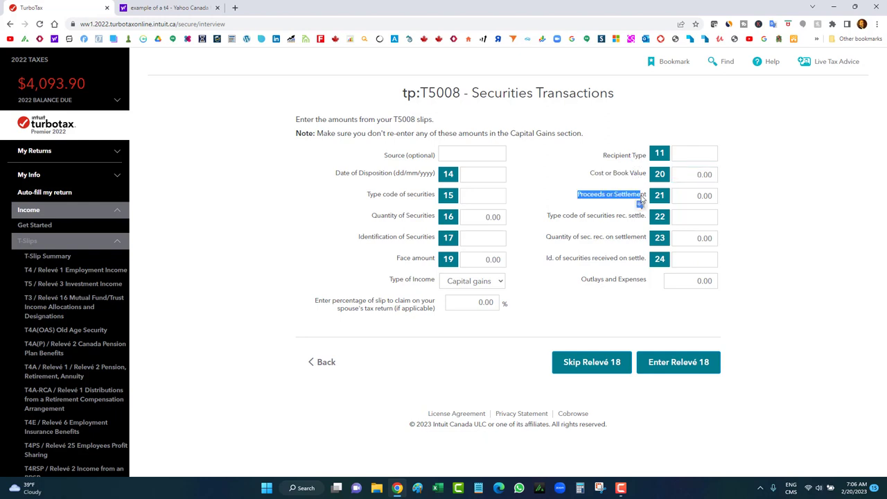
{"action": "left_click", "coordinate": [477, 196]}
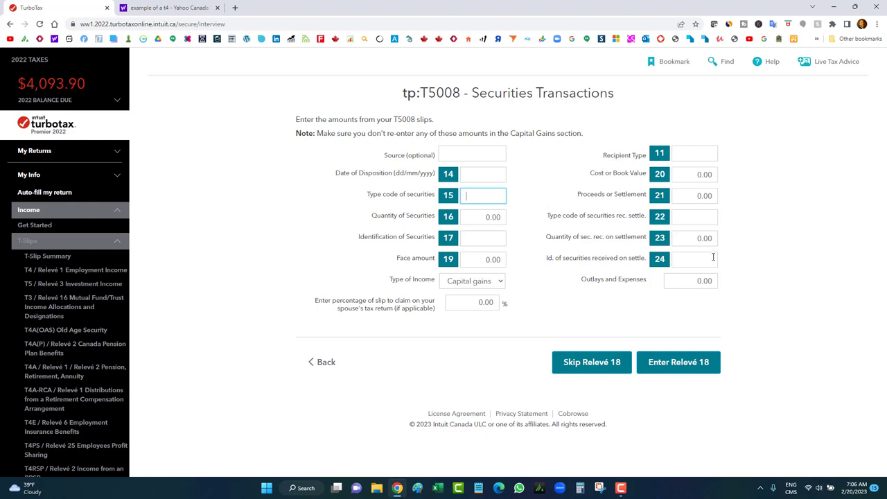
{"action": "left_click", "coordinate": [703, 174]}
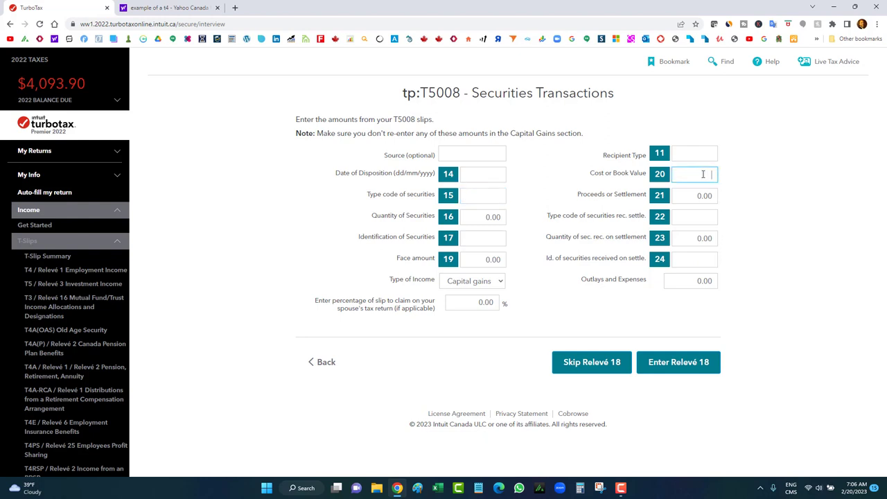
{"action": "type", "text": "10,000"}
{"action": "left_click", "coordinate": [691, 201]}
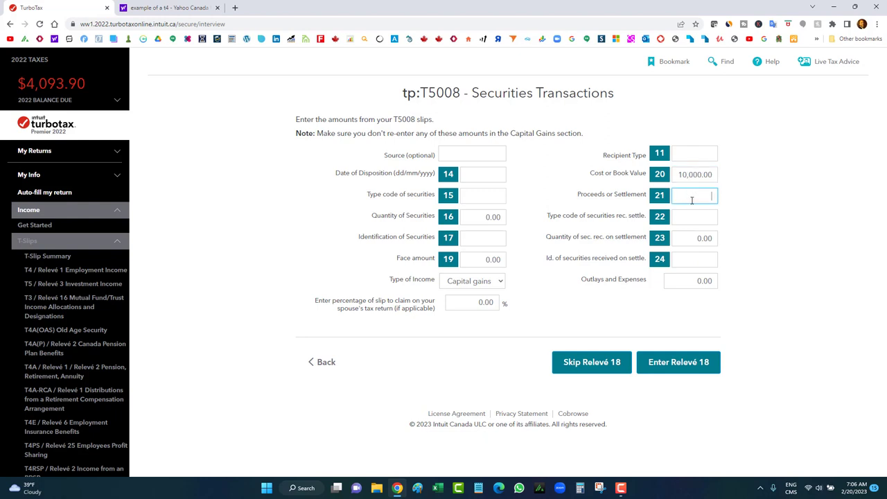
{"action": "type", "text": "12000"}
- Set the securities type code to shs and save the slip
{"action": "left_click", "coordinate": [695, 215]}
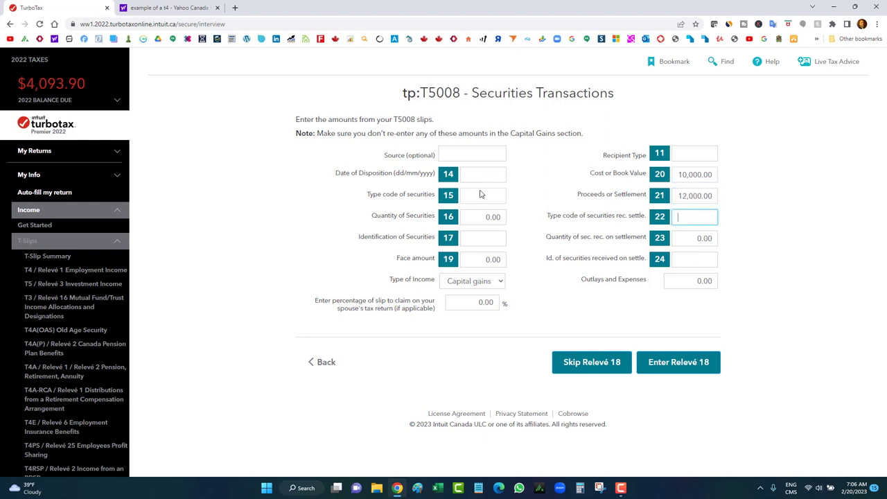
{"action": "left_click", "coordinate": [483, 201]}
{"action": "type", "text": "shs"}
{"action": "left_click", "coordinate": [691, 280]}
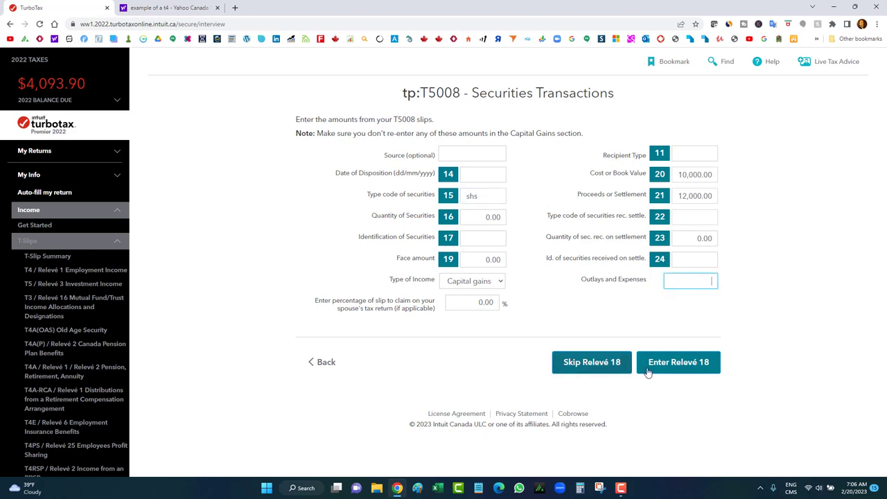
{"action": "left_click", "coordinate": [588, 364]}
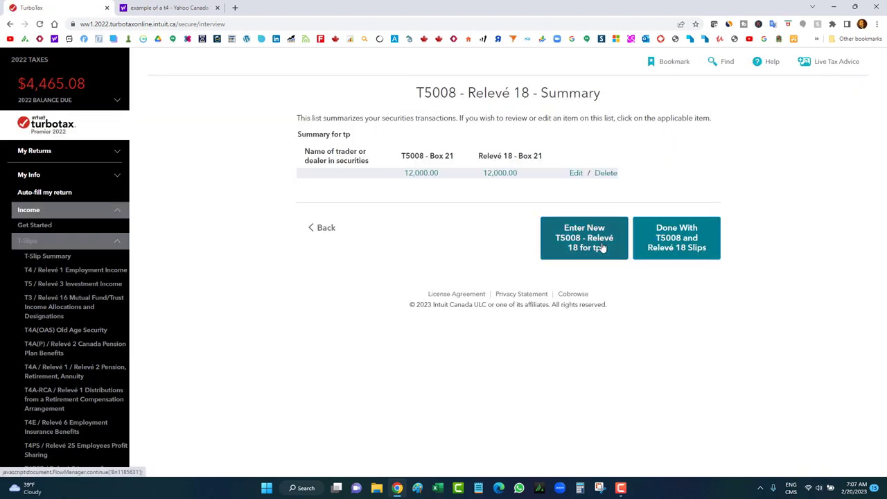
- Save a second T5008 slip with 5,000 cost and 3,000 proceeds
{"action": "left_click", "coordinate": [600, 247]}
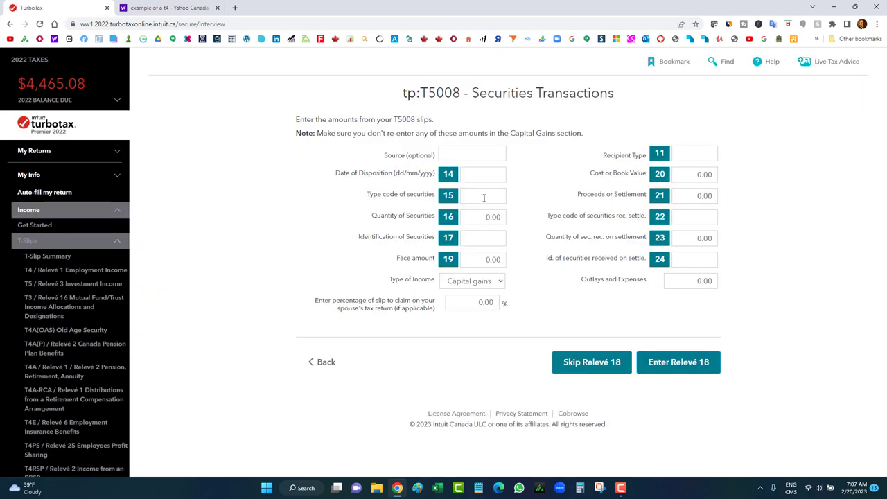
{"action": "left_click", "coordinate": [693, 177]}
{"action": "type", "text": "5,000"}
{"action": "left_click", "coordinate": [697, 199]}
{"action": "type", "text": "3,00"}
{"action": "type", "text": "0"}
{"action": "left_click", "coordinate": [780, 251]}
{"action": "left_click", "coordinate": [598, 373]}
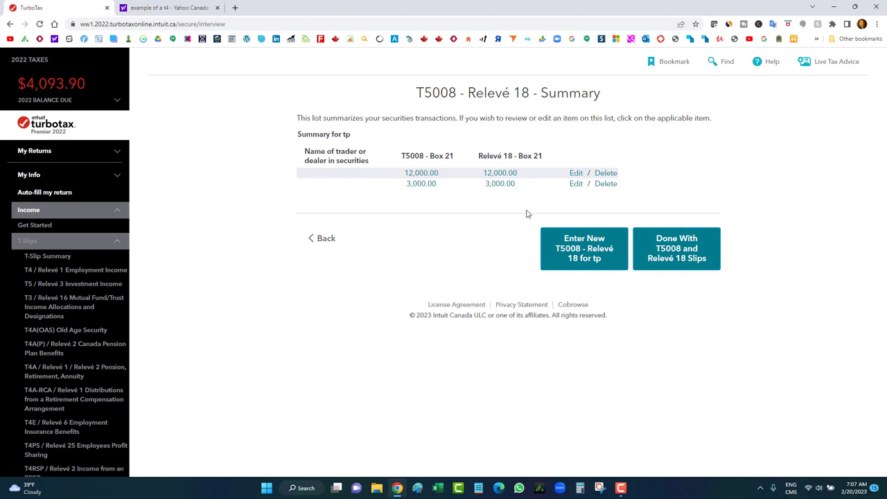
- Finish the T5008 slips and go to Income > Self-Employment > Self-Employment Profile
{"action": "left_click", "coordinate": [694, 260]}
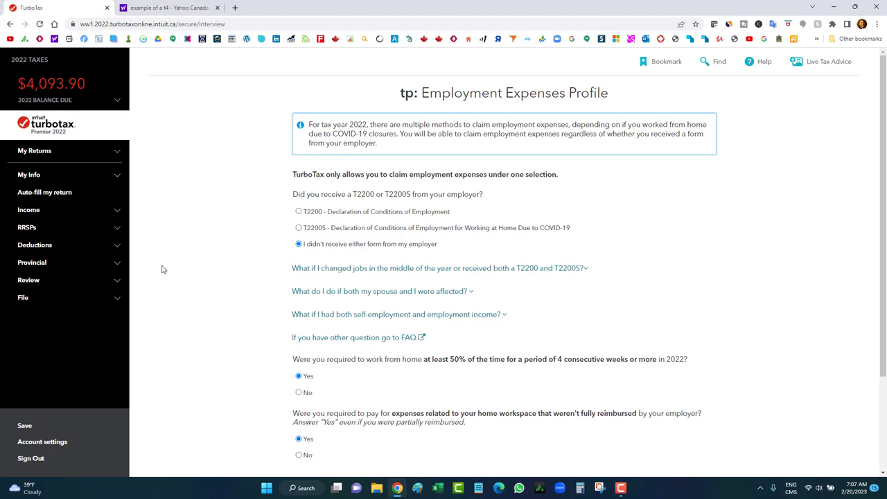
{"action": "left_click", "coordinate": [65, 210]}
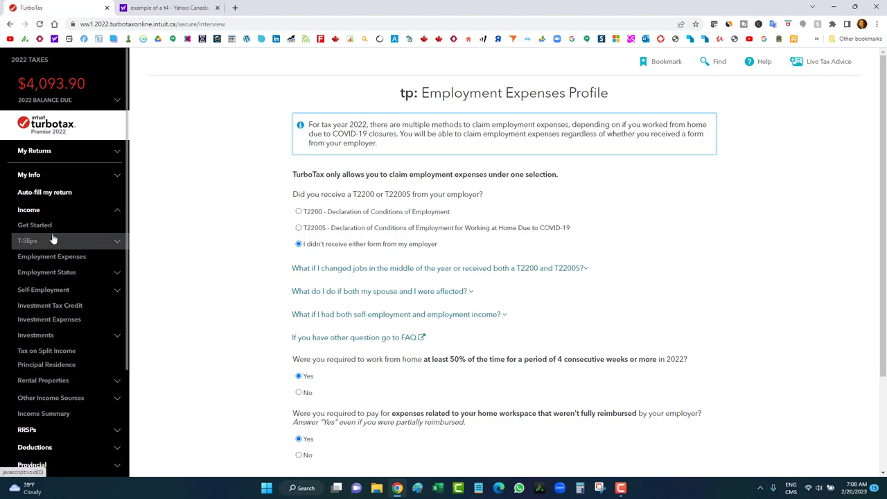
{"action": "scroll", "coordinate": [62, 263], "scroll_direction": "down", "scroll_amount": 2}
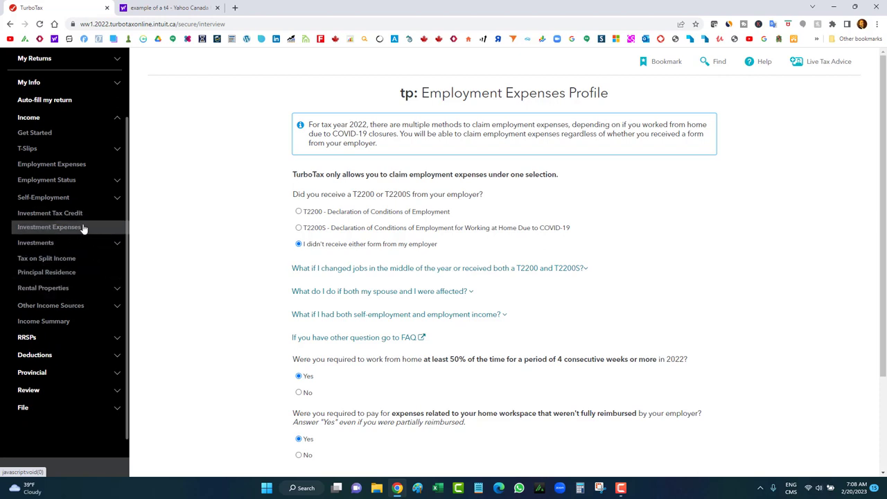
{"action": "left_click", "coordinate": [90, 201]}
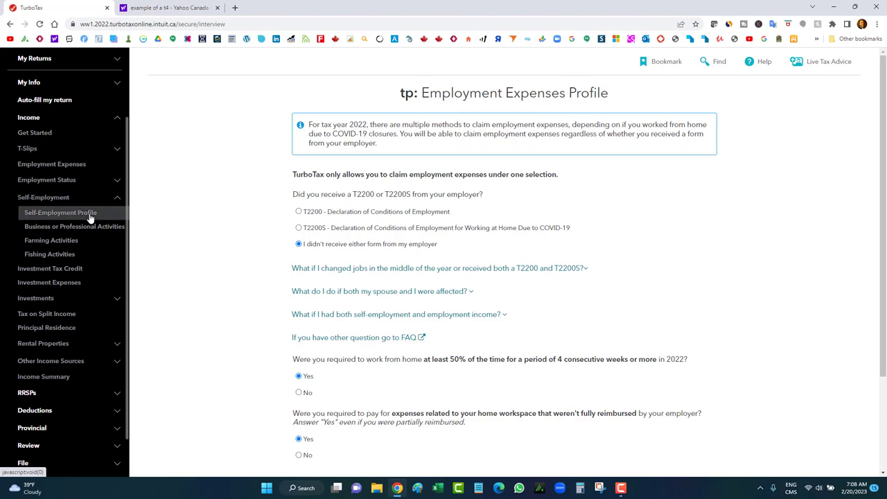
{"action": "left_click", "coordinate": [90, 215]}
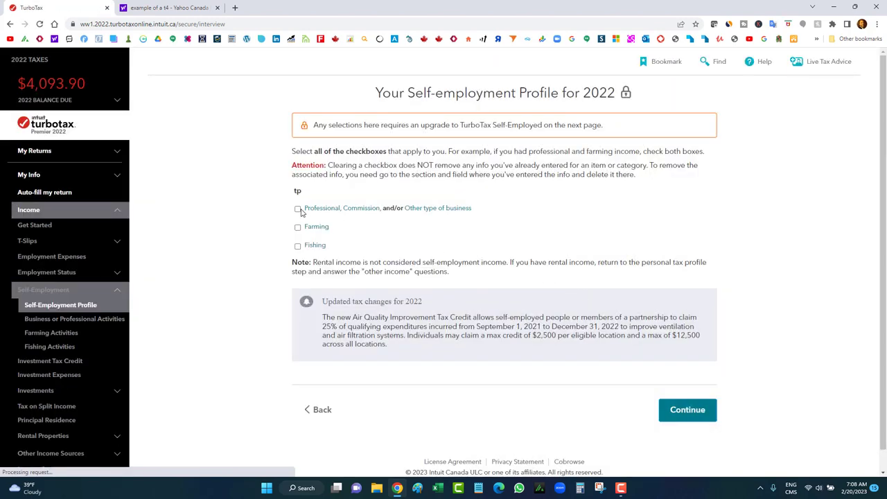
- Mark professional, commission or other business income on the self-employment profile
{"action": "left_click", "coordinate": [298, 209]}
{"action": "left_click", "coordinate": [696, 410]}
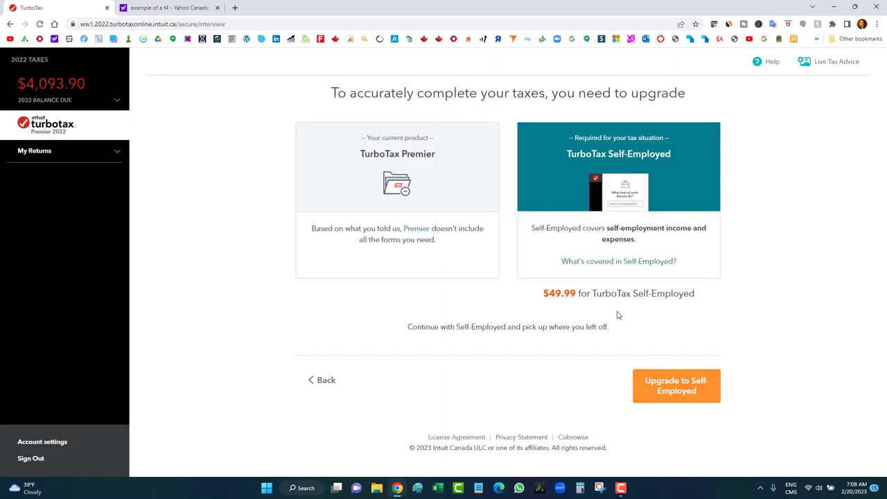
{"action": "left_click_drag", "start_coordinate": [572, 294], "coordinate": [709, 296]}
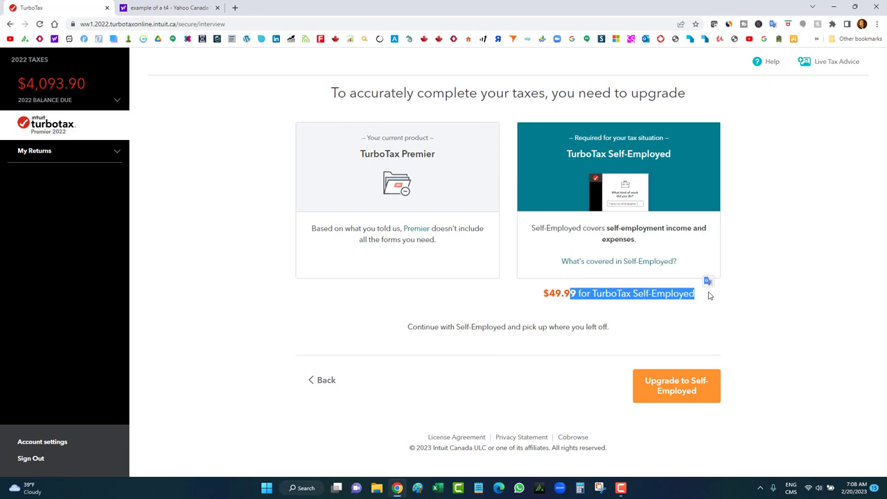
{"action": "left_click", "coordinate": [544, 312]}
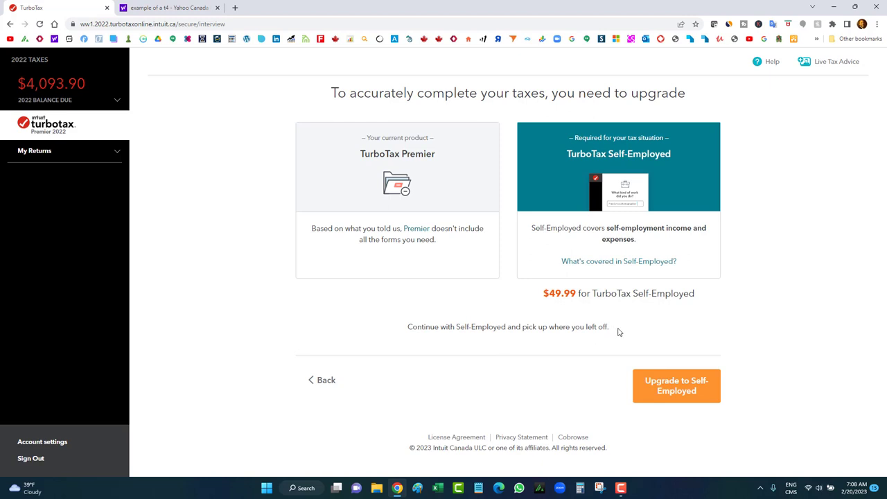
- Upgrade to TurboTax Self-Employed and answer Yes to having self-employed income
{"action": "left_click", "coordinate": [686, 390]}
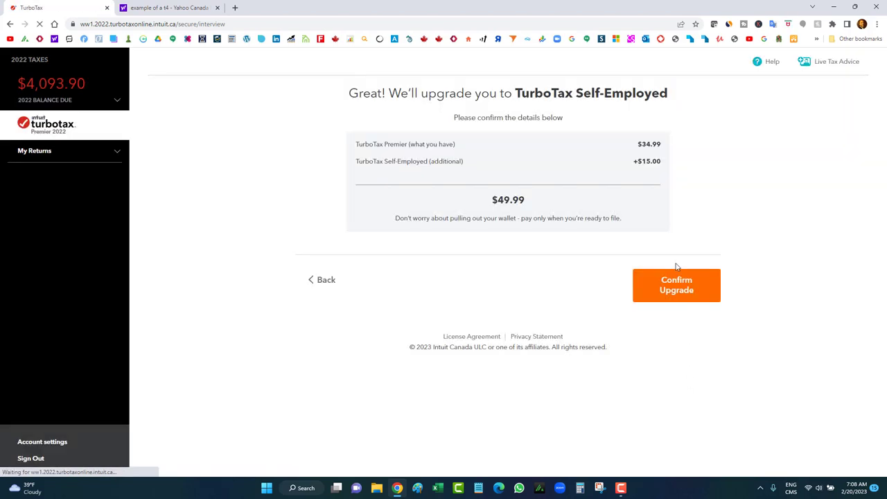
{"action": "left_click", "coordinate": [676, 287]}
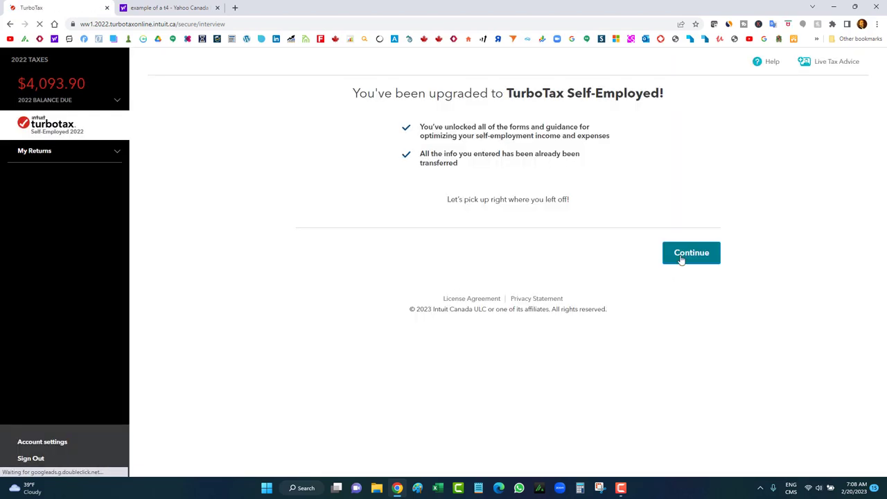
{"action": "left_click", "coordinate": [680, 258]}
{"action": "left_click", "coordinate": [308, 319]}
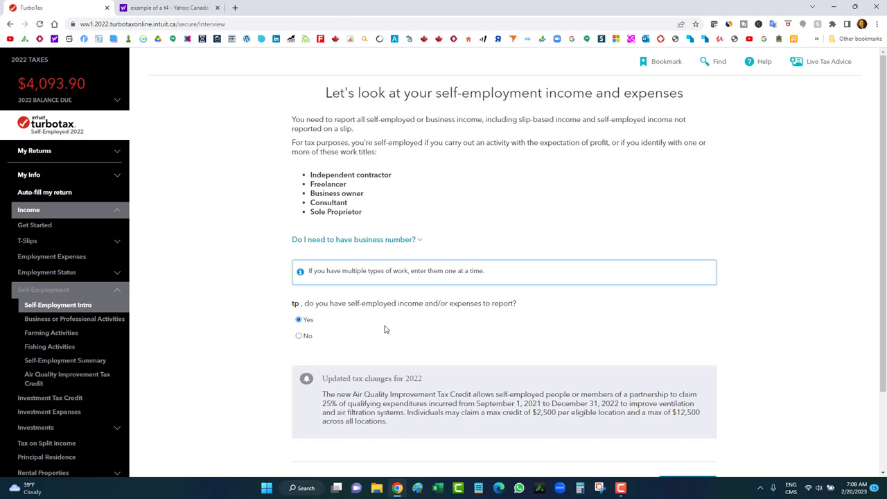
- Choose Professional services as the work category and name the business 'day trading'
{"action": "scroll", "coordinate": [388, 329], "scroll_direction": "down", "scroll_amount": 1}
{"action": "left_click", "coordinate": [705, 439]}
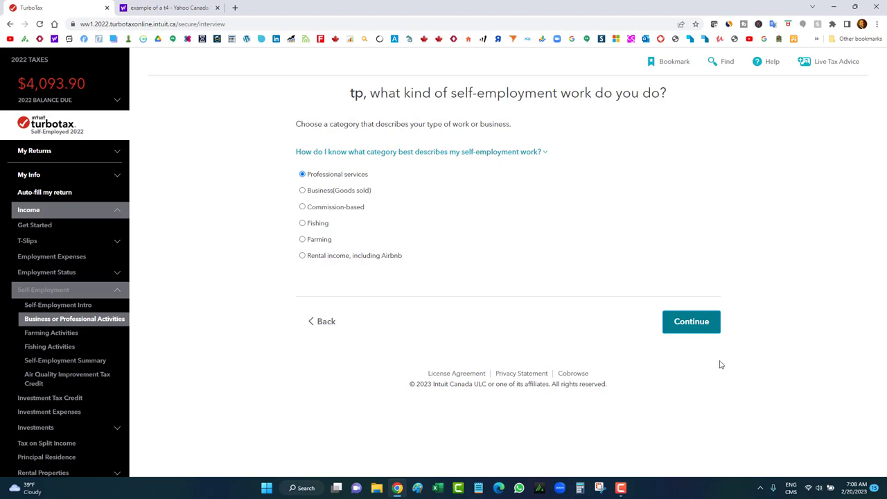
{"action": "left_click", "coordinate": [703, 325]}
{"action": "left_click", "coordinate": [698, 280]}
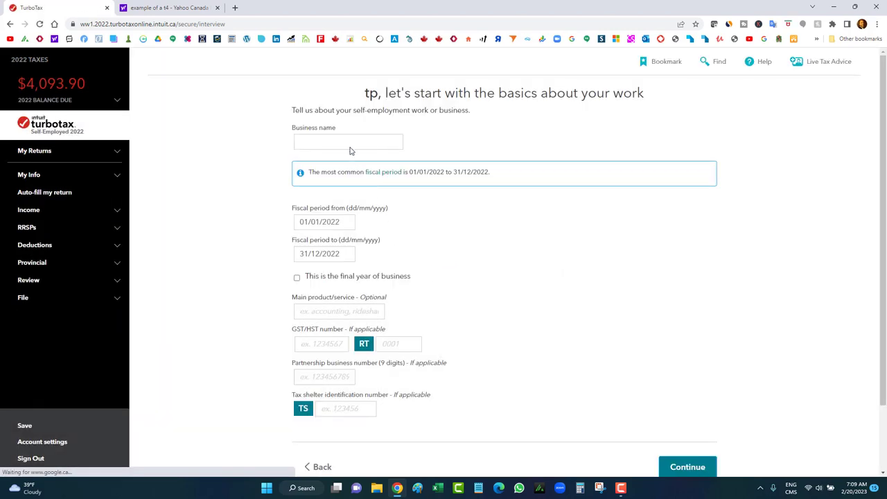
{"action": "left_click", "coordinate": [350, 143]}
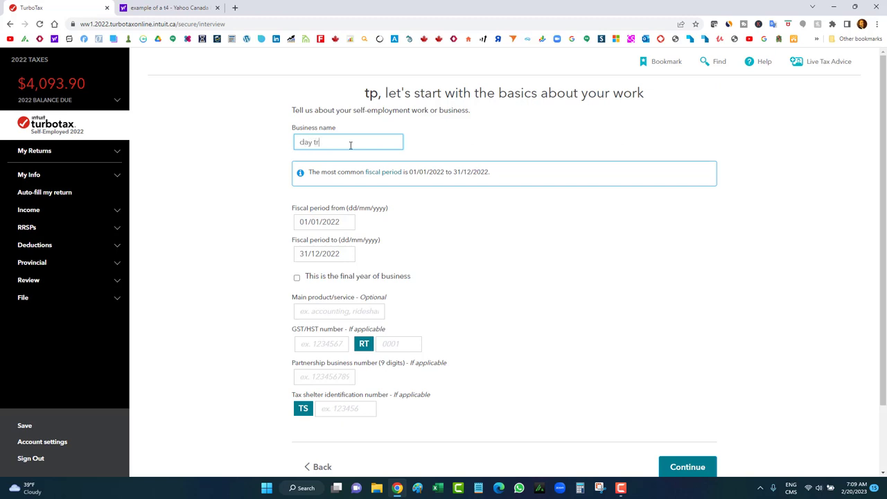
{"action": "type", "text": "day trading stocks"}
{"action": "left_click", "coordinate": [696, 468]}
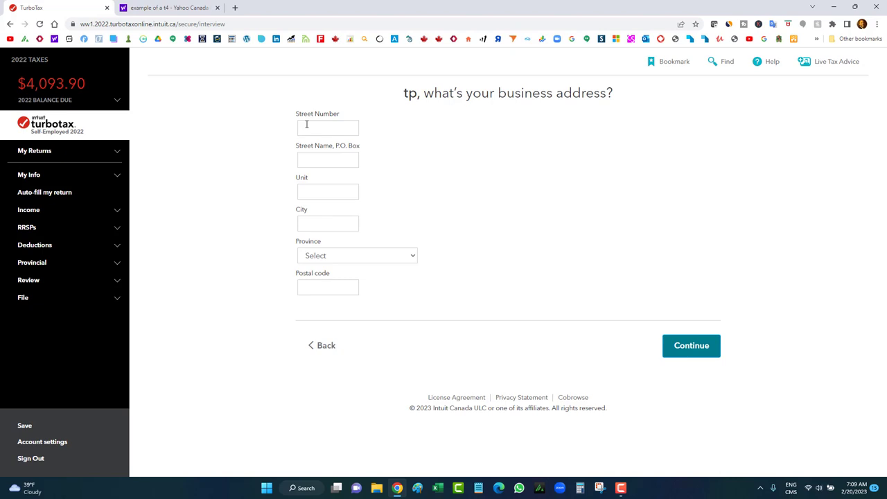
- Enter the business street, city, postal code and Québec province, then save
{"action": "left_click", "coordinate": [307, 125]}
{"action": "type", "text": "123"}
{"action": "left_click", "coordinate": [312, 166]}
{"action": "type", "text": "street"}
{"action": "key", "text": "Tab"}
{"action": "key", "text": "Tab"}
{"action": "type", "text": "city"}
{"action": "key", "text": "Tab"}
{"action": "key", "text": "q"}
{"action": "key", "text": "Tab"}
{"action": "type", "text": "h3a2g2"}
{"action": "left_click", "coordinate": [676, 344]}
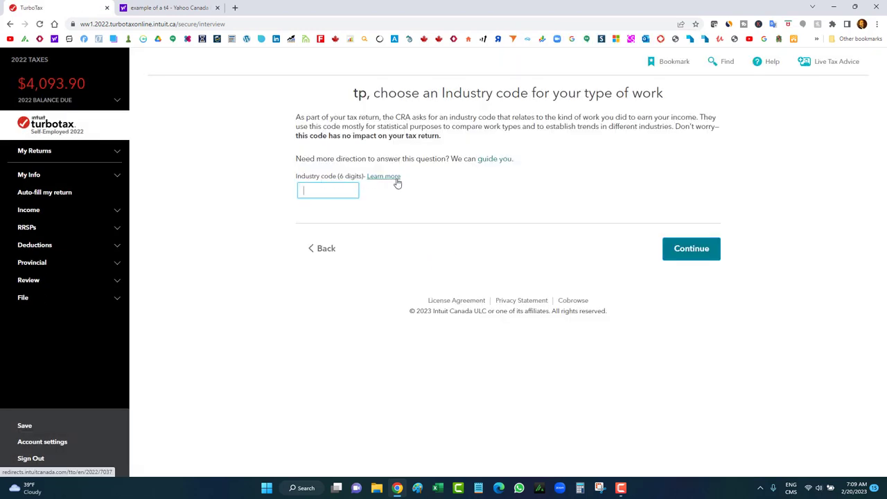
- Browse the Professions category for help, then leave the industry code blank and continue
{"action": "left_click", "coordinate": [503, 159]}
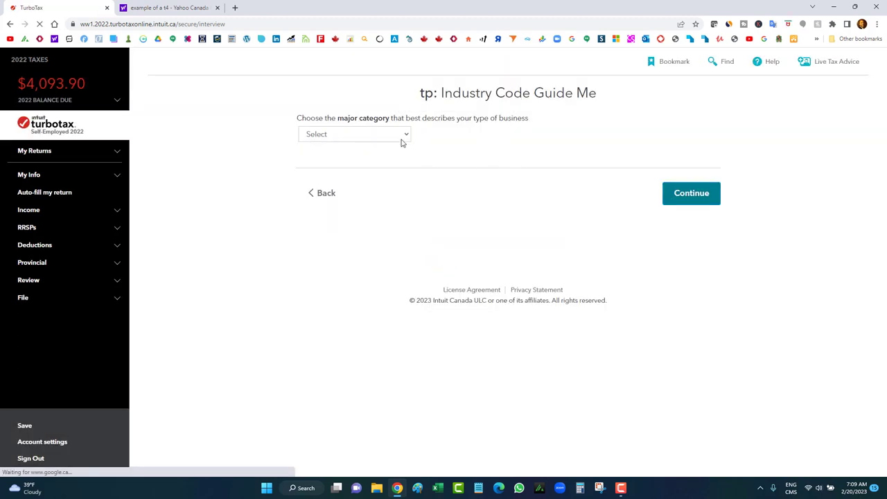
{"action": "left_click", "coordinate": [400, 138]}
{"action": "left_click", "coordinate": [396, 138]}
{"action": "left_click", "coordinate": [396, 139]}
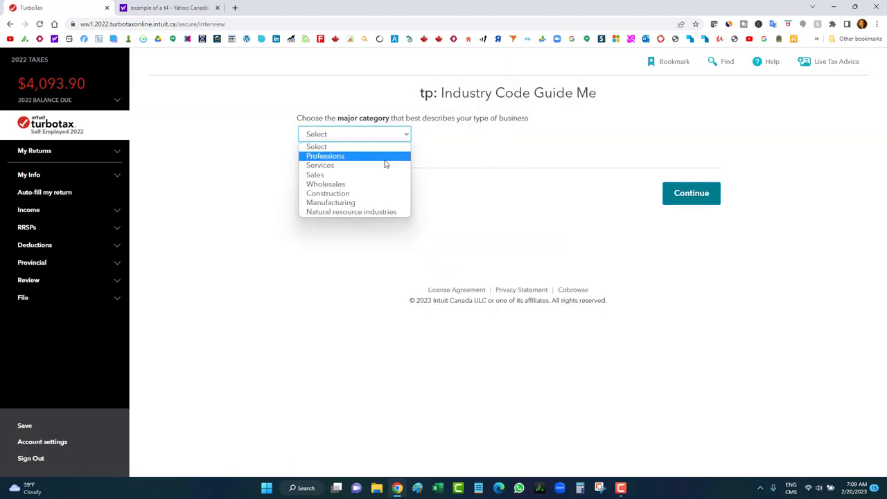
{"action": "left_click", "coordinate": [385, 159]}
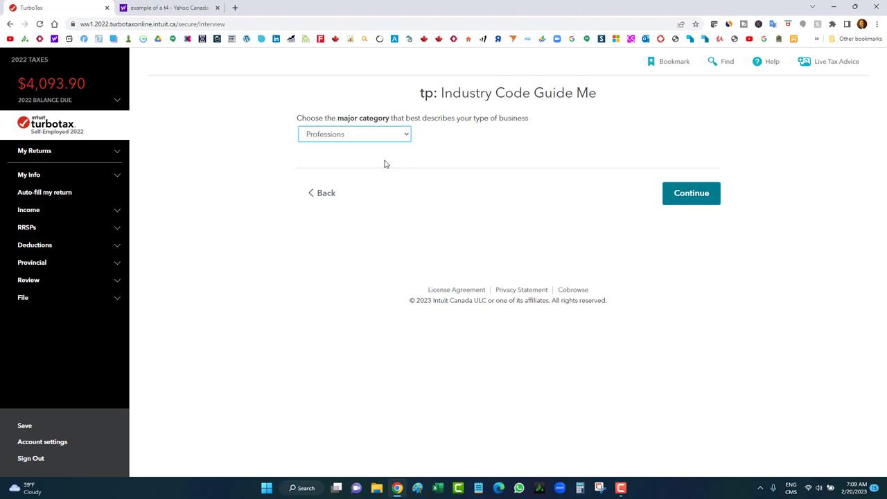
{"action": "left_click", "coordinate": [330, 197]}
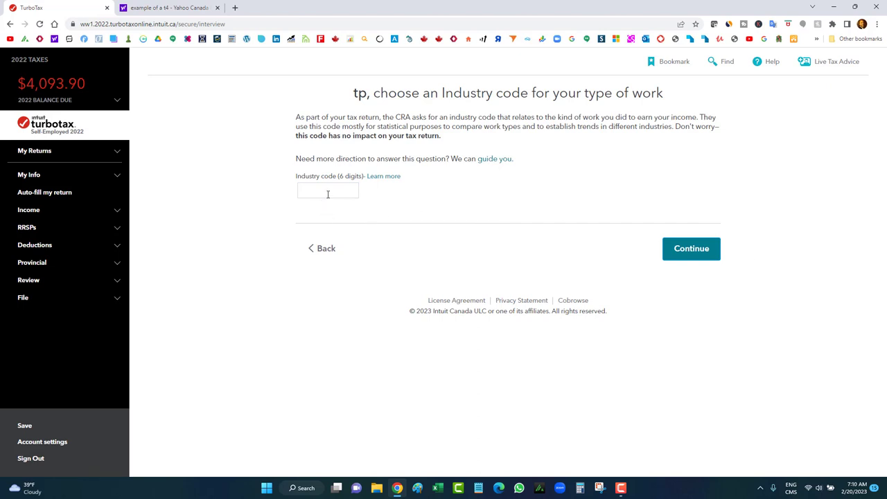
{"action": "left_click", "coordinate": [338, 195]}
{"action": "left_click", "coordinate": [693, 249]}
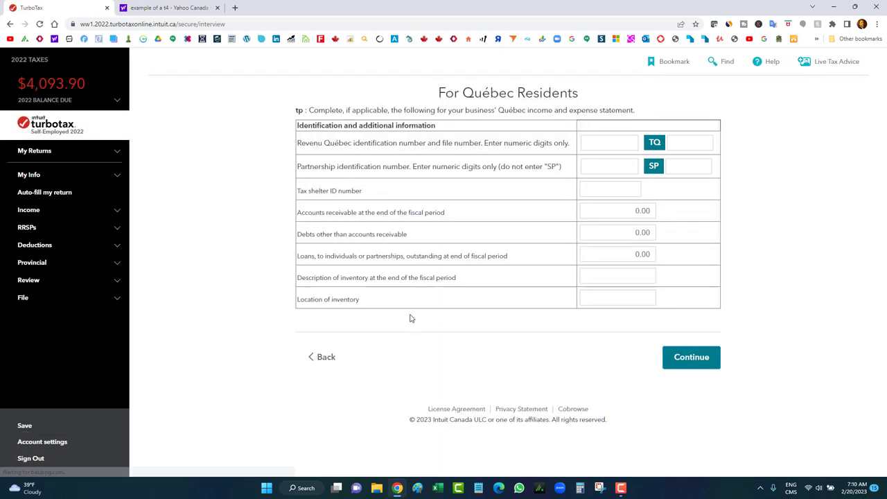
- Pass the Québec identification and property pages and answer No to the T1139 adjustment
{"action": "left_click", "coordinate": [702, 359]}
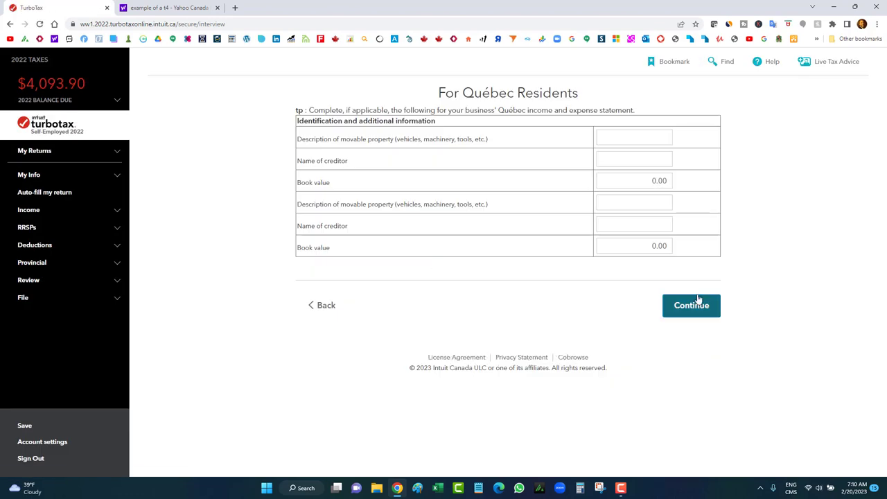
{"action": "left_click", "coordinate": [697, 305]}
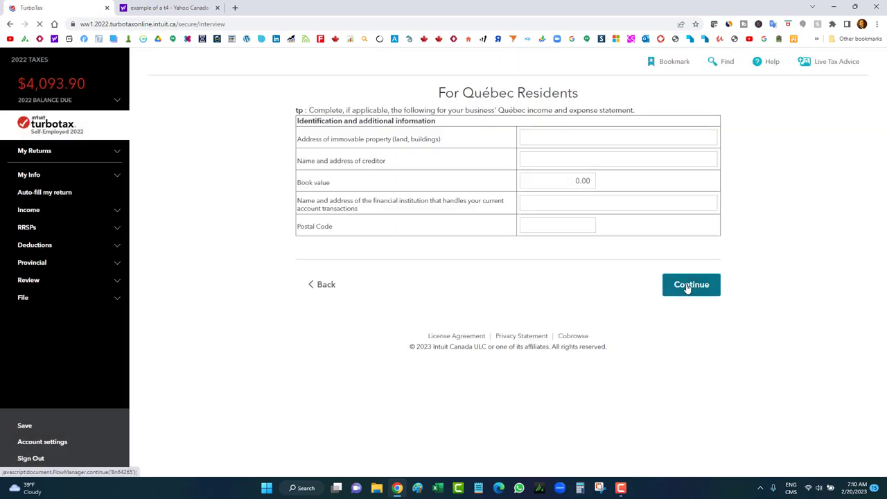
{"action": "left_click", "coordinate": [687, 288]}
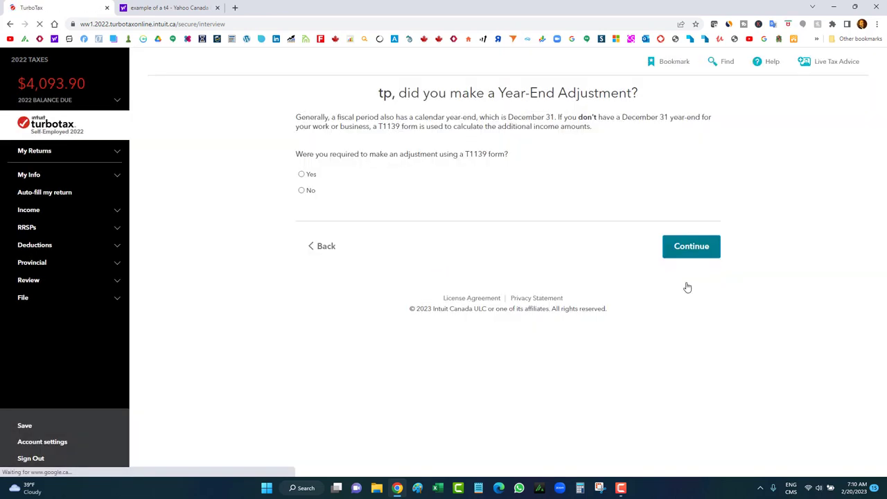
{"action": "left_click", "coordinate": [302, 190]}
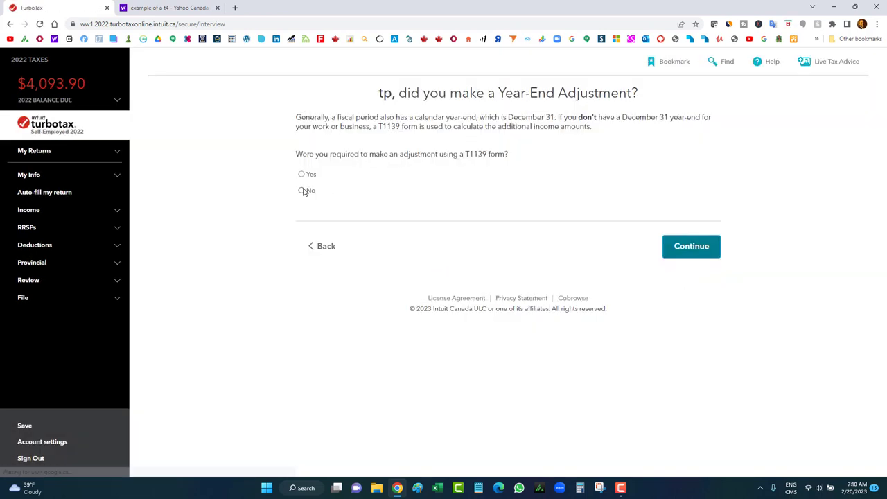
{"action": "left_click", "coordinate": [693, 257]}
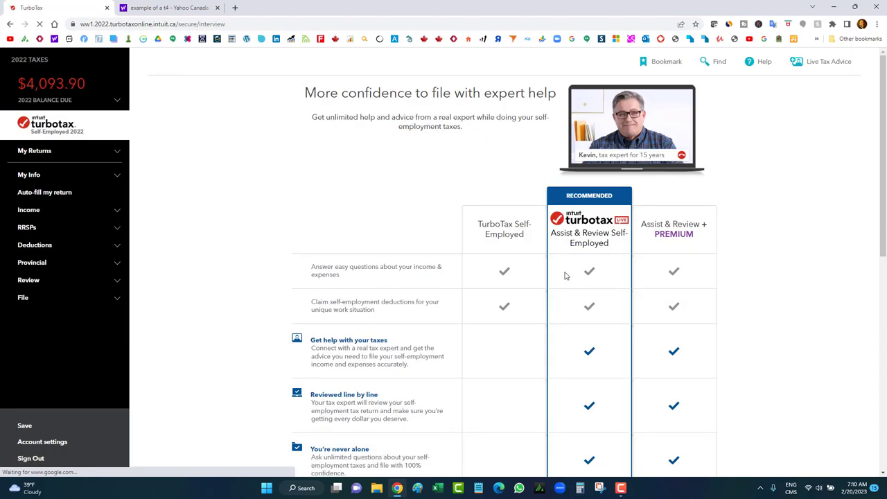
- Decline the expert help upgrade, skip other information, and begin the professional fees amount
{"action": "scroll", "coordinate": [565, 275], "scroll_direction": "down", "scroll_amount": 10}
{"action": "left_click", "coordinate": [515, 372]}
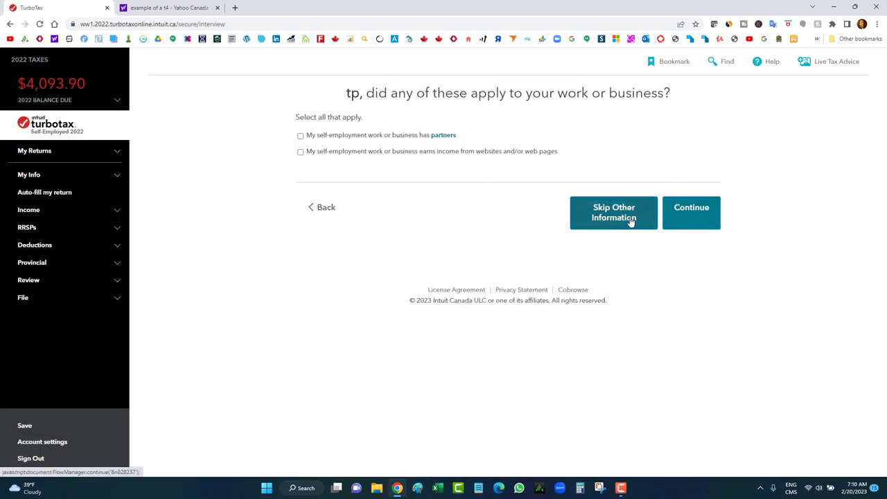
{"action": "left_click", "coordinate": [631, 220]}
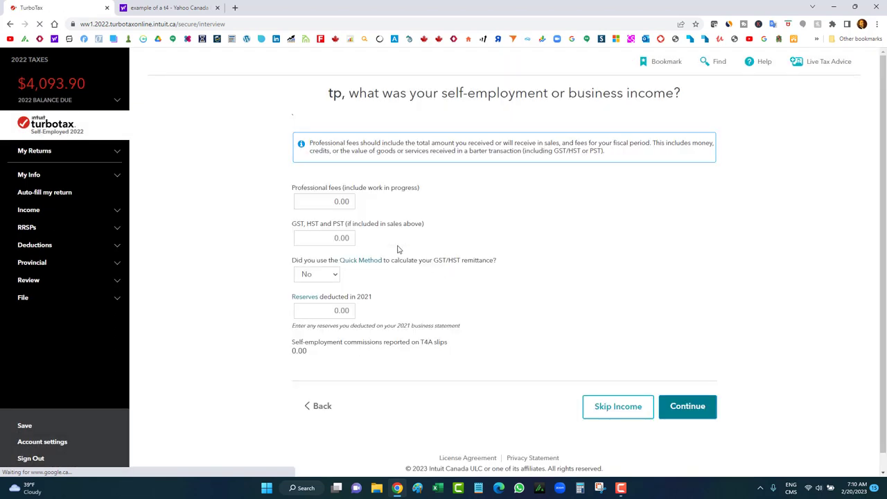
{"action": "left_click", "coordinate": [333, 203]}
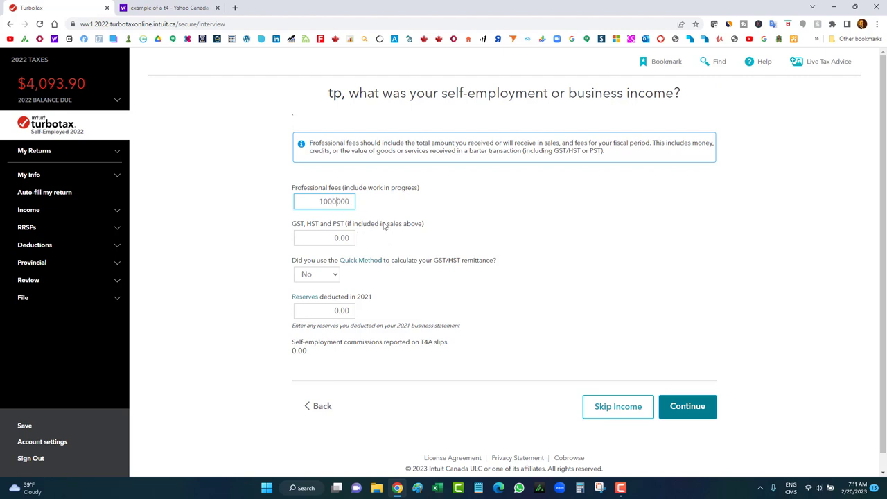
- Confirm the 1,000,000.00 professional fees and step through the business and work-in-progress income pages
{"action": "key", "text": "Tab"}
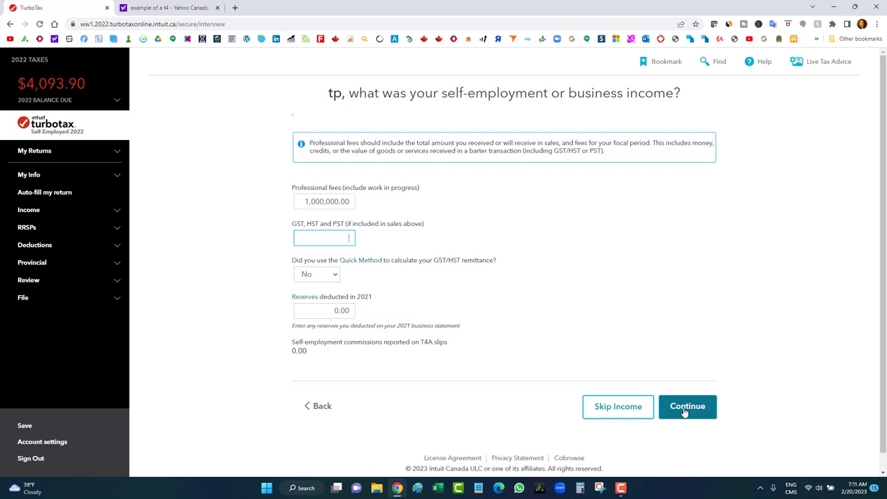
{"action": "left_click", "coordinate": [638, 409]}
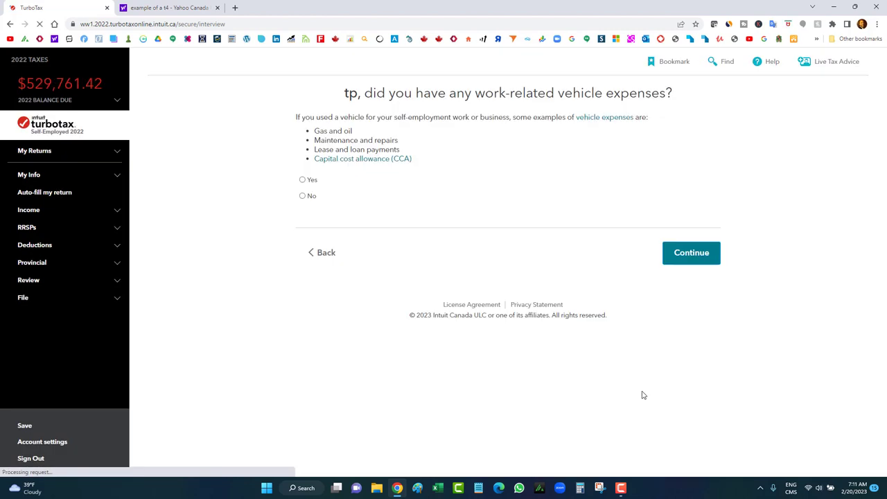
{"action": "left_click", "coordinate": [336, 246]}
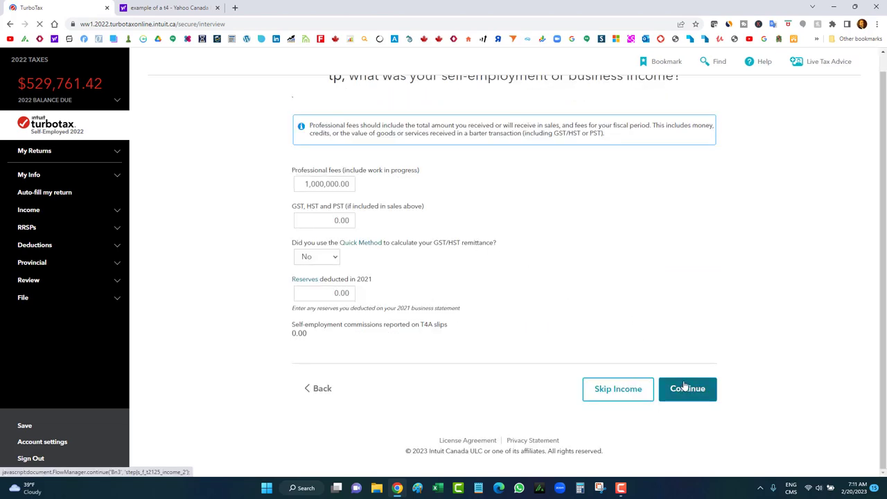
{"action": "left_click", "coordinate": [684, 390]}
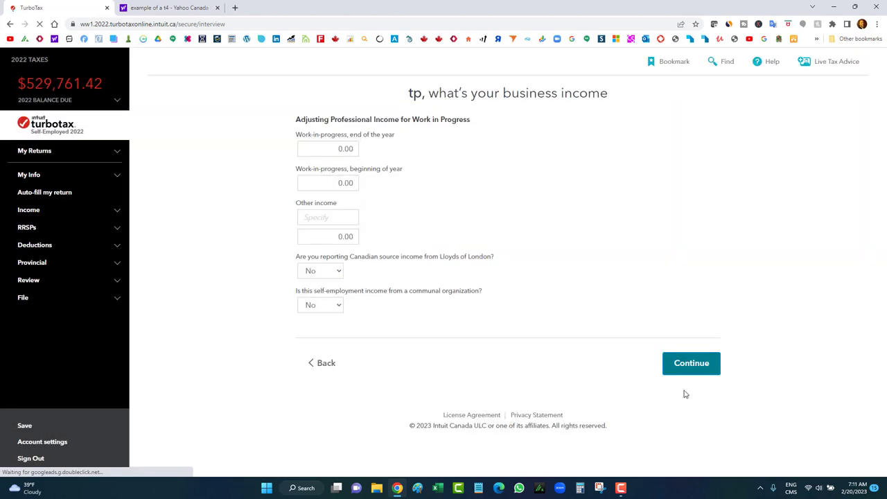
{"action": "left_click", "coordinate": [716, 255]}
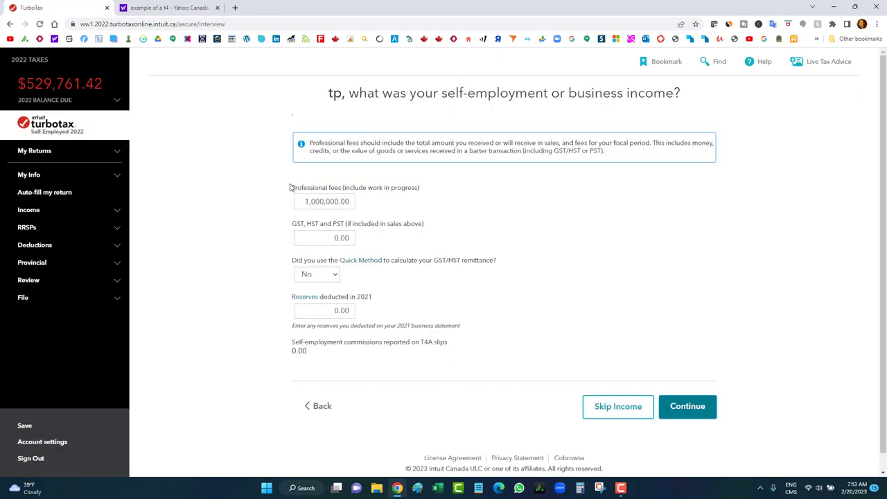
{"action": "left_click_drag", "start_coordinate": [290, 187], "coordinate": [338, 188]}
{"action": "left_click", "coordinate": [380, 211]}
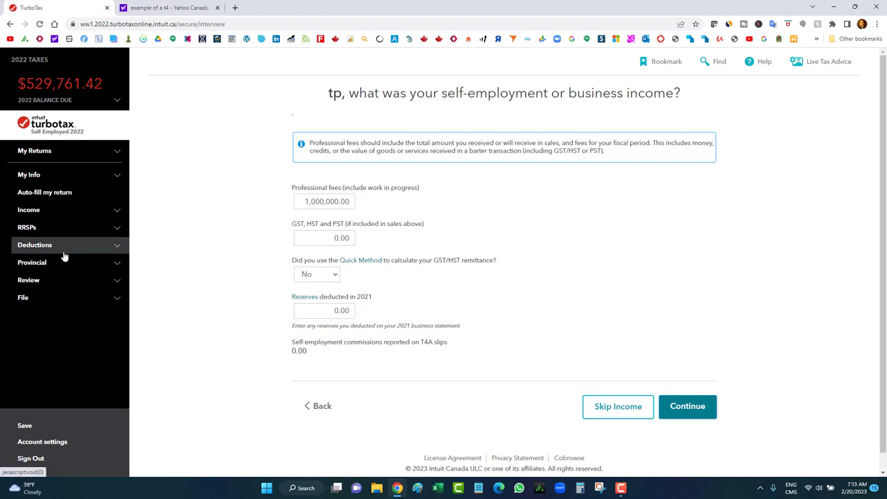
- Delete the day trading stocks business from the Self-Employment Summary and start a new business for tp
{"action": "left_click", "coordinate": [63, 213]}
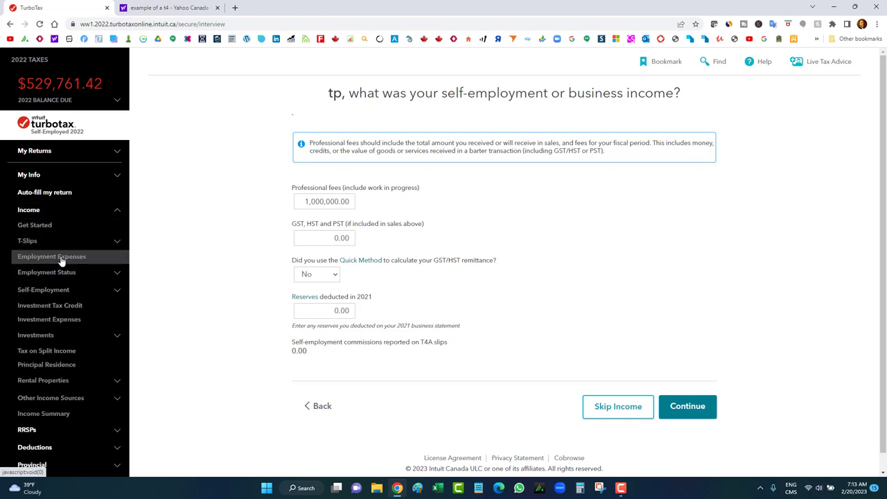
{"action": "left_click", "coordinate": [60, 290]}
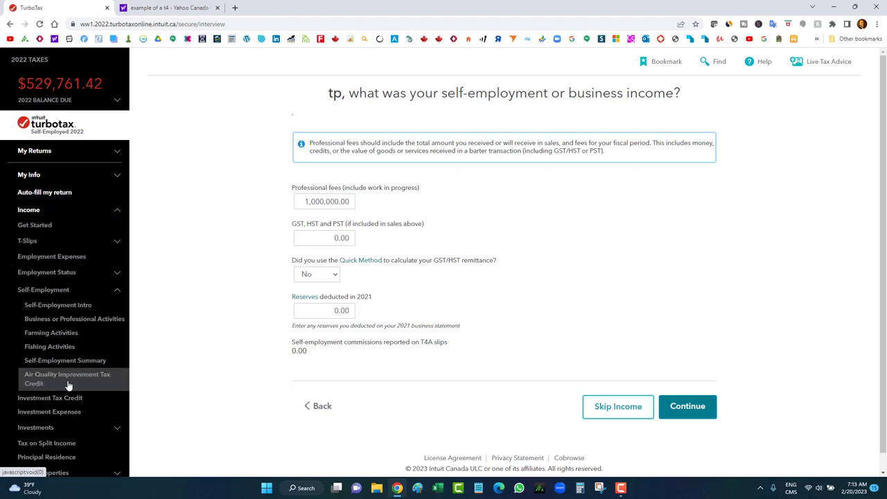
{"action": "left_click", "coordinate": [69, 361]}
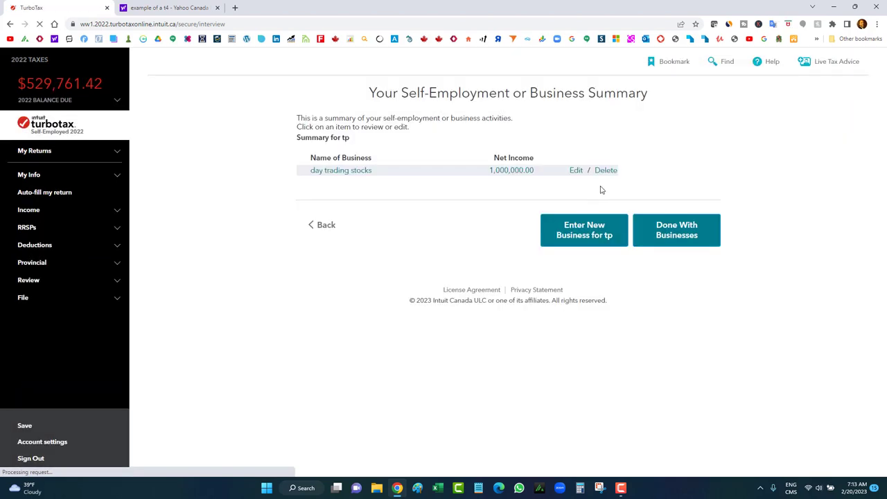
{"action": "left_click", "coordinate": [605, 171]}
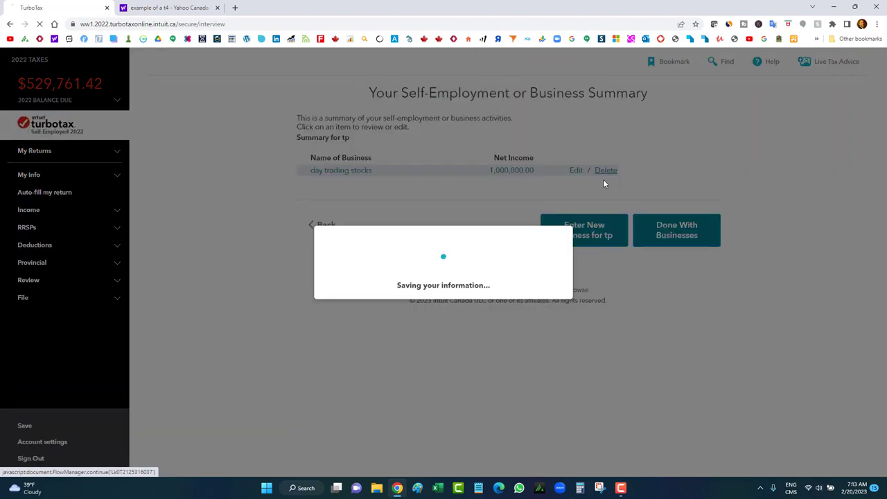
{"action": "left_click", "coordinate": [633, 173]}
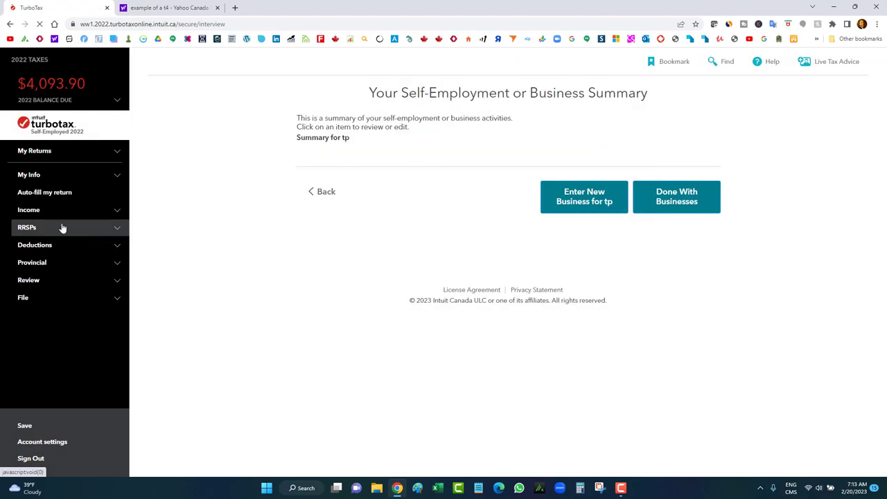
{"action": "left_click", "coordinate": [57, 211]}
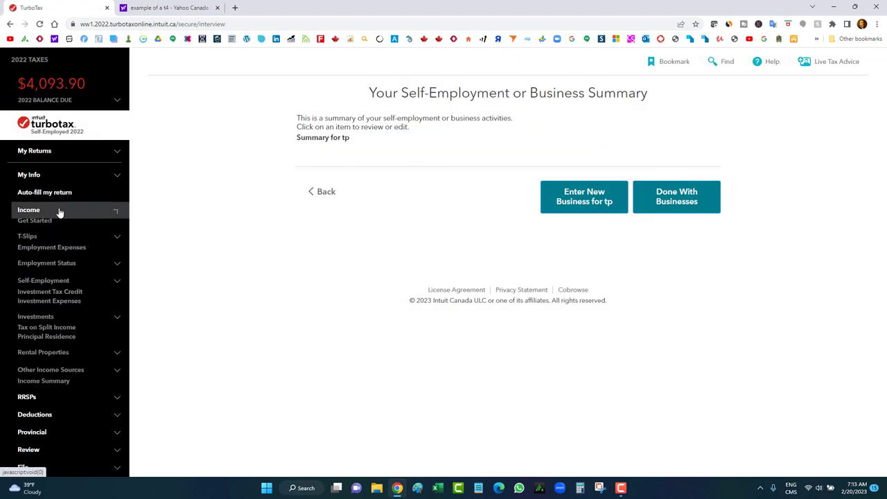
{"action": "left_click", "coordinate": [587, 201]}
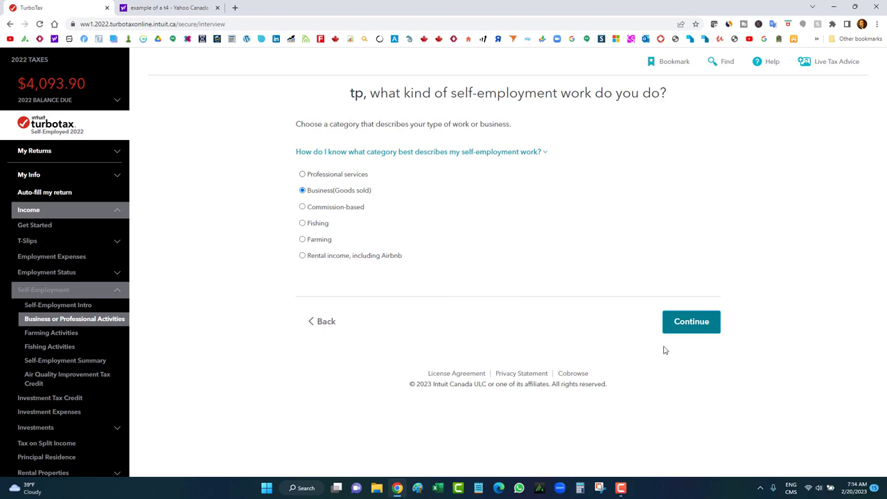
- Accept the goods-sold business category and name the business 'stock trading'
{"action": "left_click", "coordinate": [691, 327]}
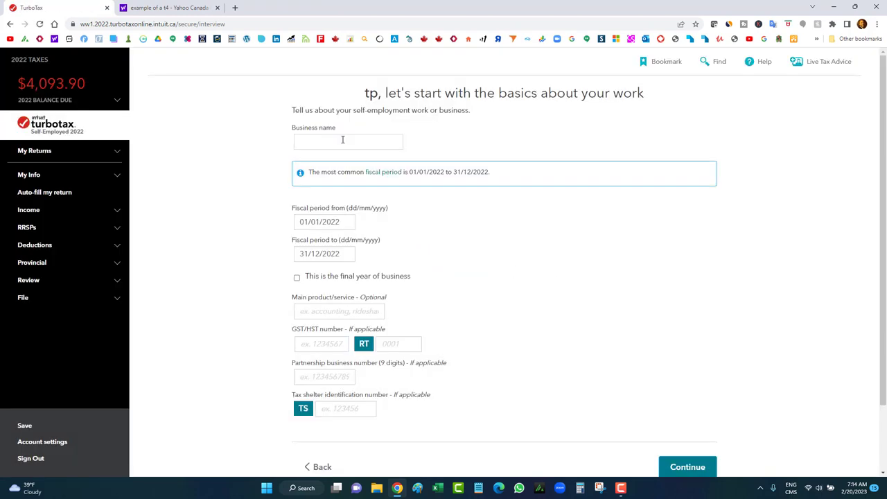
{"action": "left_click", "coordinate": [345, 142]}
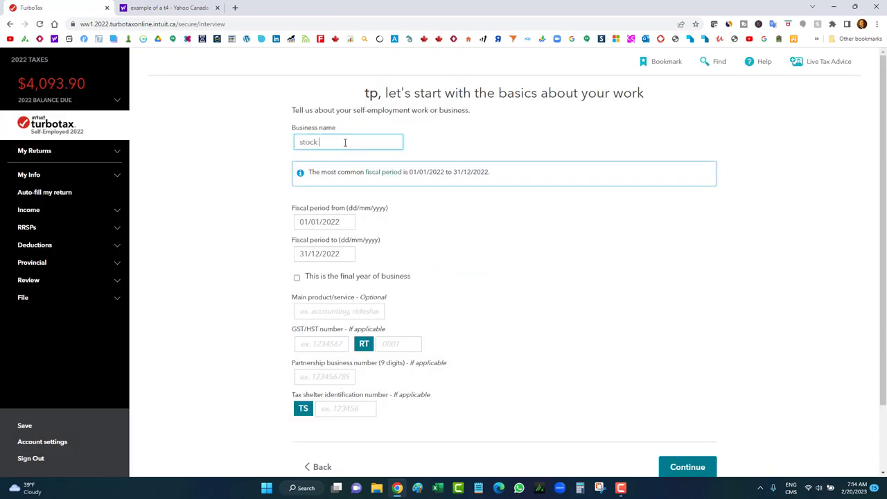
{"action": "type", "text": "stock trading"}
{"action": "left_click", "coordinate": [678, 467]}
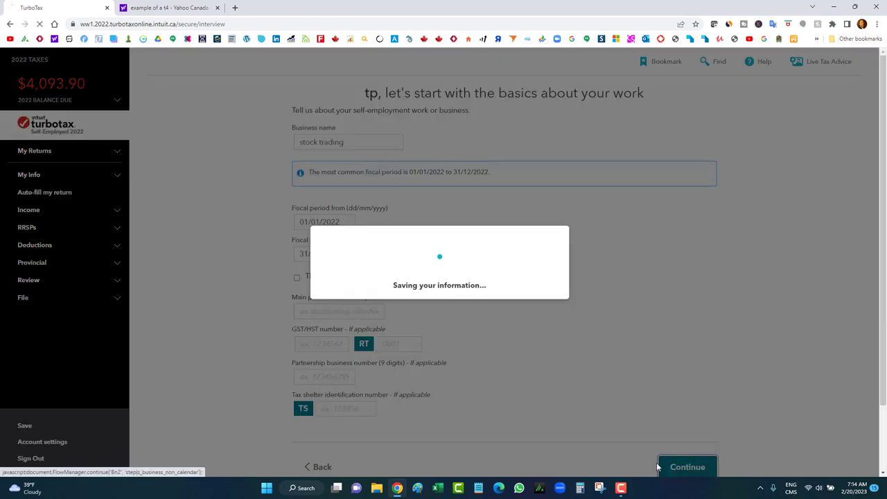
- Enter the business address as 123 street, city, with Québec as the province
{"action": "left_click", "coordinate": [326, 122]}
{"action": "type", "text": "123"}
{"action": "left_click", "coordinate": [315, 160]}
{"action": "type", "text": "stre"}
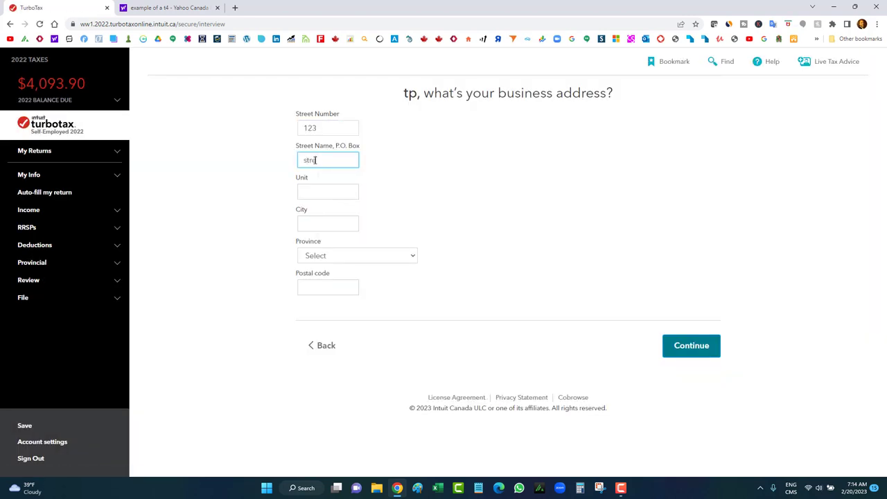
{"action": "type", "text": "et"}
{"action": "left_click", "coordinate": [320, 224]}
{"action": "type", "text": "city"}
{"action": "key", "text": "Tab"}
{"action": "key", "text": "q"}
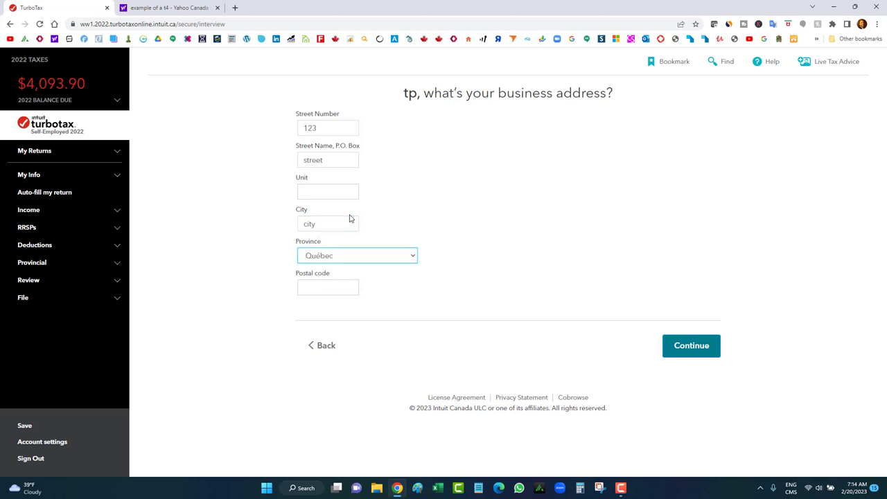
{"action": "key", "text": "Tab"}
{"action": "left_click", "coordinate": [681, 342]}
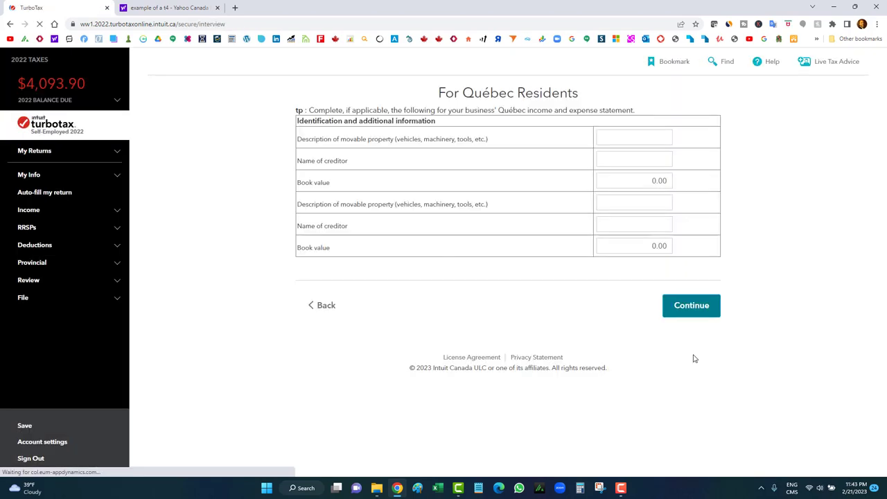
- Pass the Québec residents and year-end adjustment pages, decline the upgrade, and skip other information
{"action": "left_click", "coordinate": [691, 308]}
{"action": "left_click", "coordinate": [691, 286]}
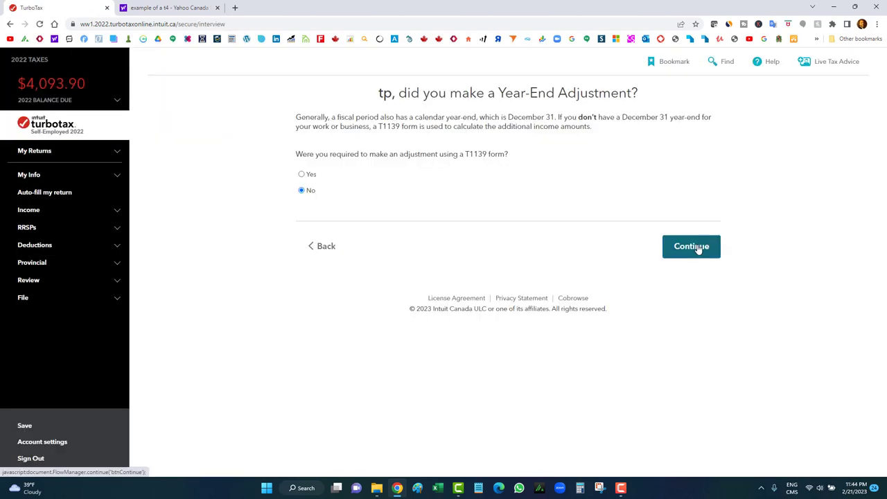
{"action": "left_click", "coordinate": [692, 246]}
{"action": "left_click", "coordinate": [504, 337]}
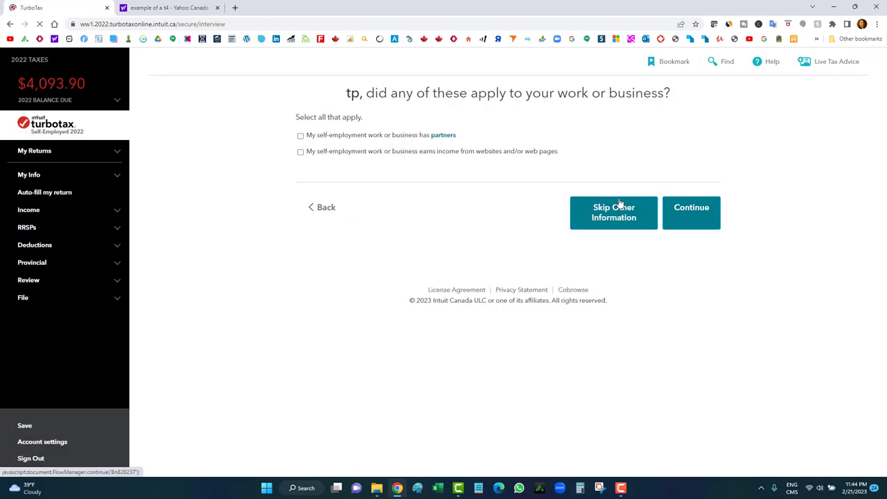
{"action": "left_click", "coordinate": [622, 207]}
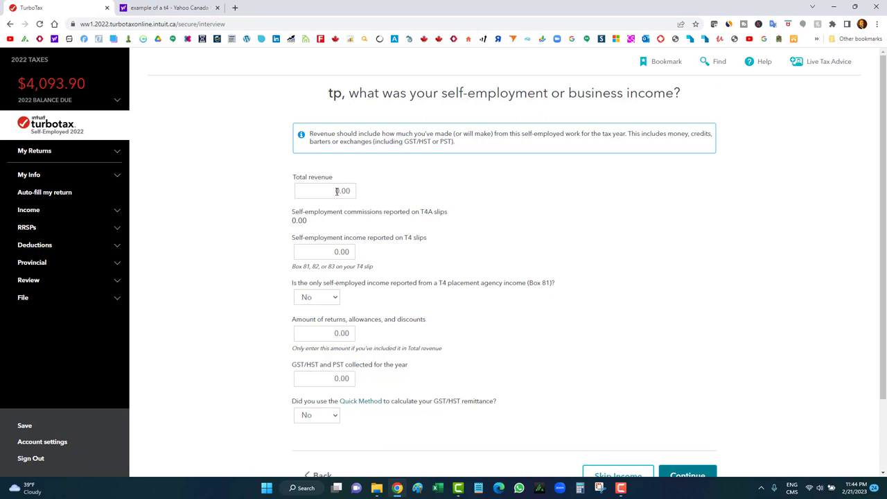
- Enter 1,000,000.00 as total revenue and continue to the inventory questions
{"action": "left_click", "coordinate": [336, 192]}
{"action": "key", "text": "Tab"}
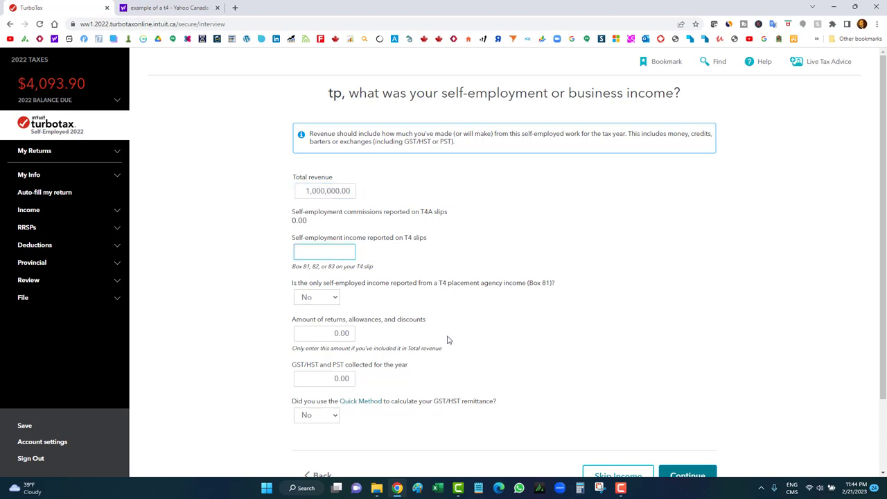
{"action": "scroll", "coordinate": [479, 348], "scroll_direction": "down", "scroll_amount": 1}
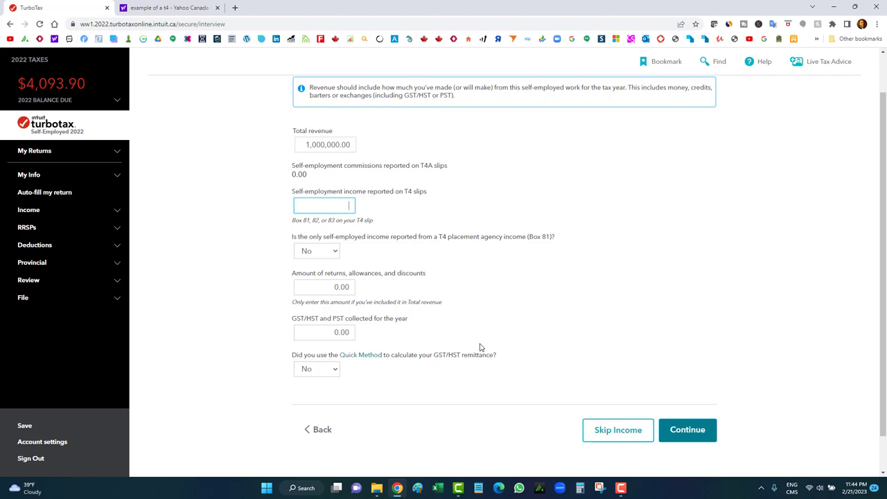
{"action": "left_click", "coordinate": [684, 432]}
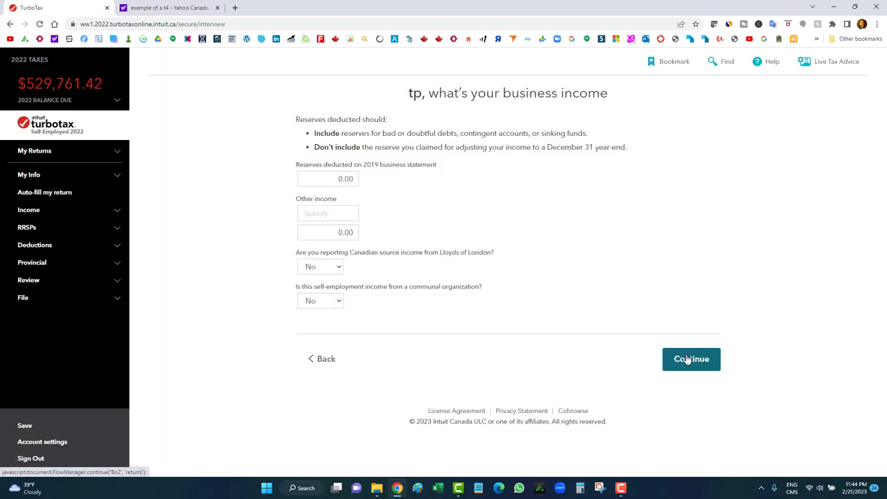
{"action": "left_click", "coordinate": [686, 359]}
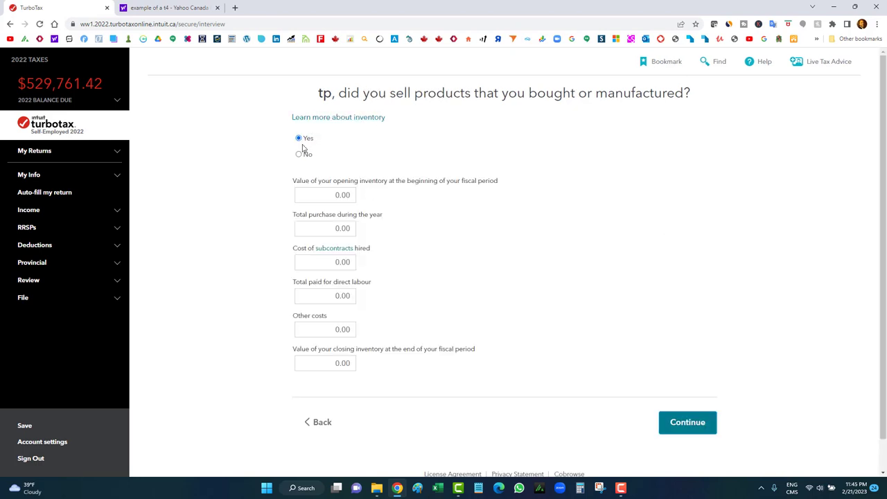
- Enter 950,000.00 as total purchases during the year, correcting the mistyped amount
{"action": "left_click", "coordinate": [310, 227]}
{"action": "type", "text": "9500000"}
{"action": "double_click", "coordinate": [320, 230]}
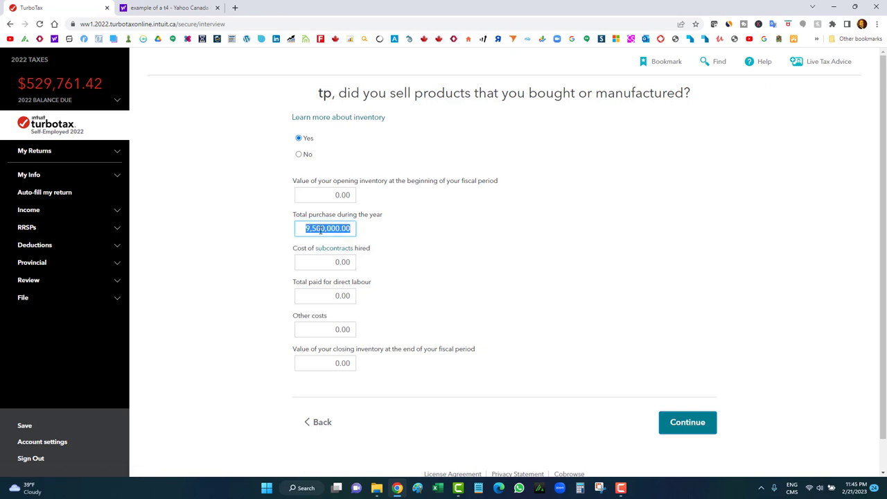
{"action": "type", "text": "950000"}
{"action": "key", "text": "Tab"}
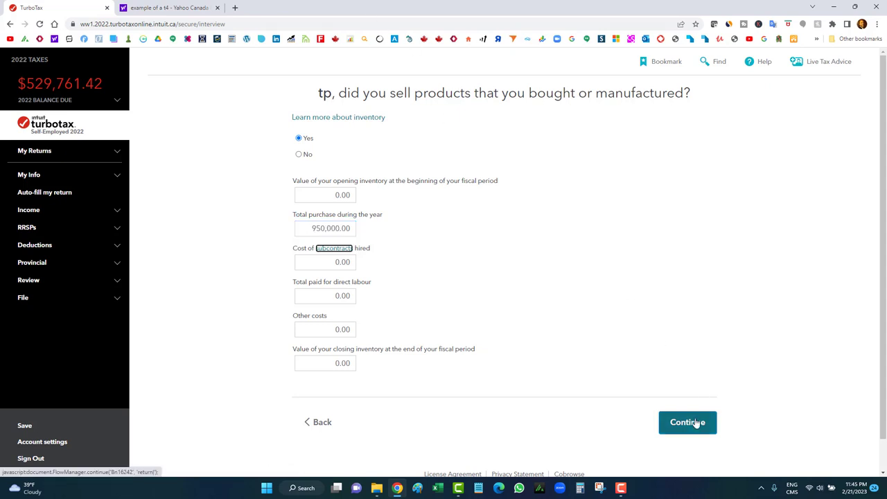
{"action": "left_click", "coordinate": [695, 423]}
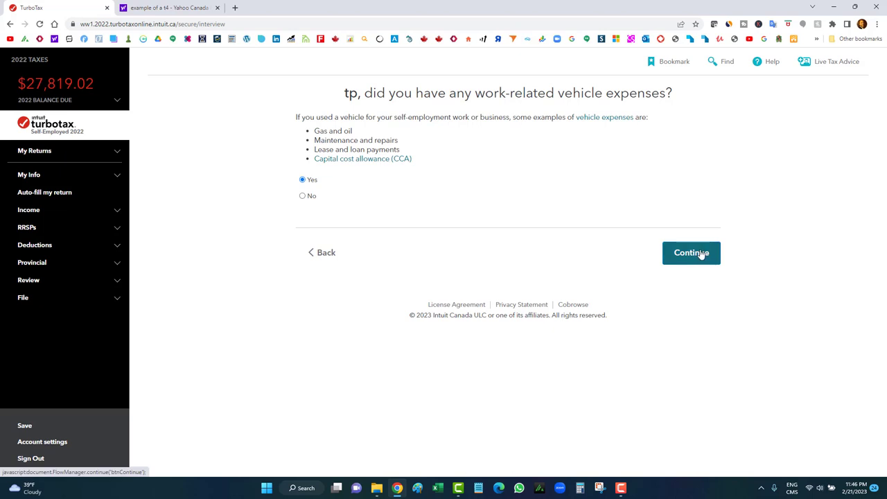
- Continue past the vehicle expenses question and expand the Income section in the sidebar
{"action": "left_click", "coordinate": [702, 254]}
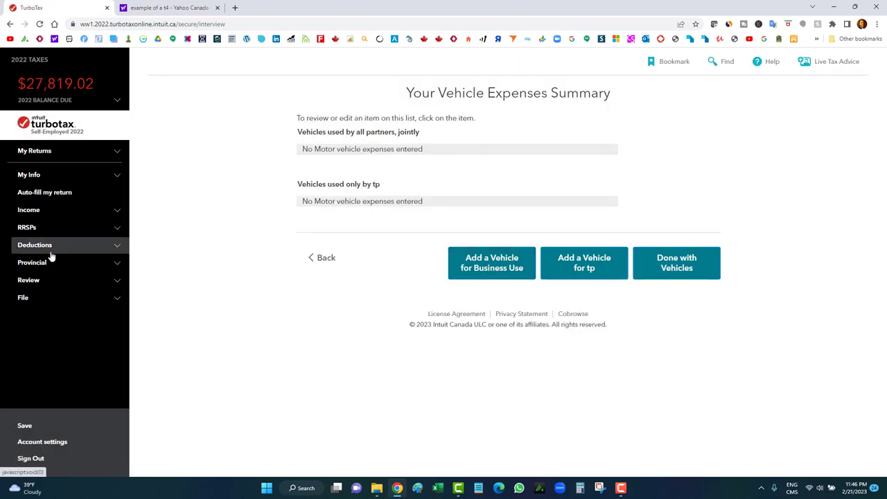
{"action": "left_click", "coordinate": [79, 218]}
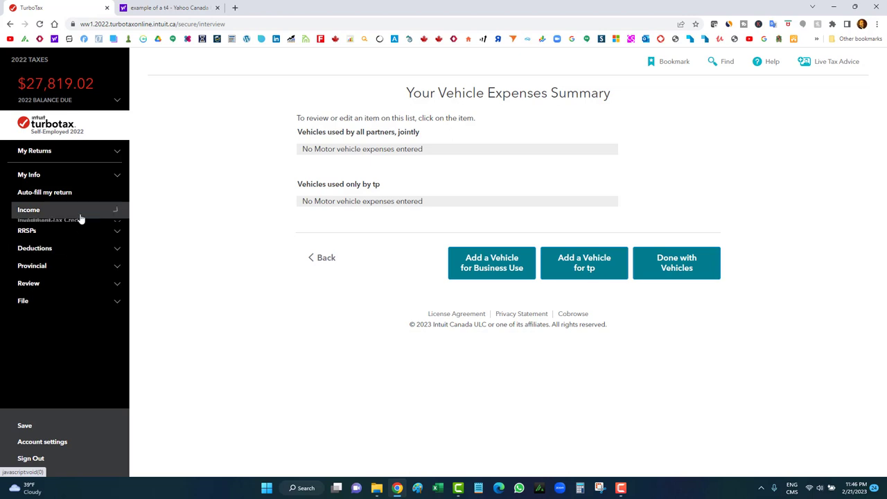
{"action": "scroll", "coordinate": [76, 323], "scroll_direction": "down", "scroll_amount": 2}
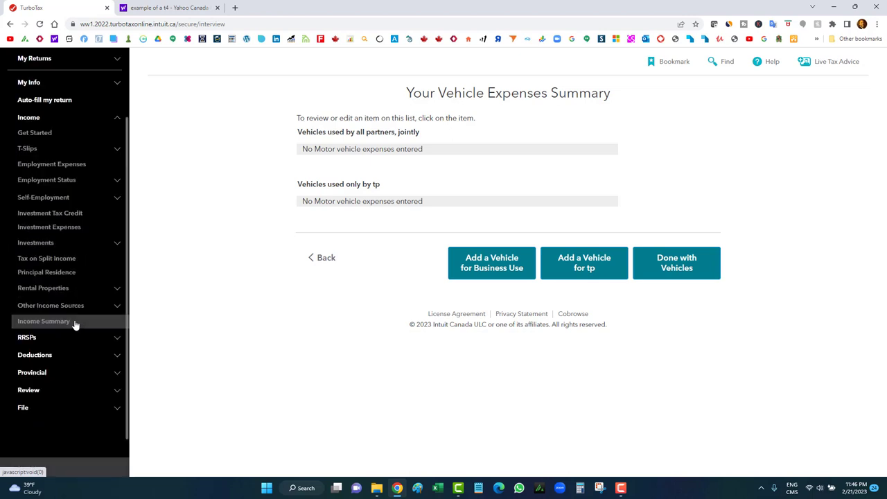
- Open the Income Summary and review the rental and net self-employment income amounts
{"action": "left_click", "coordinate": [75, 323]}
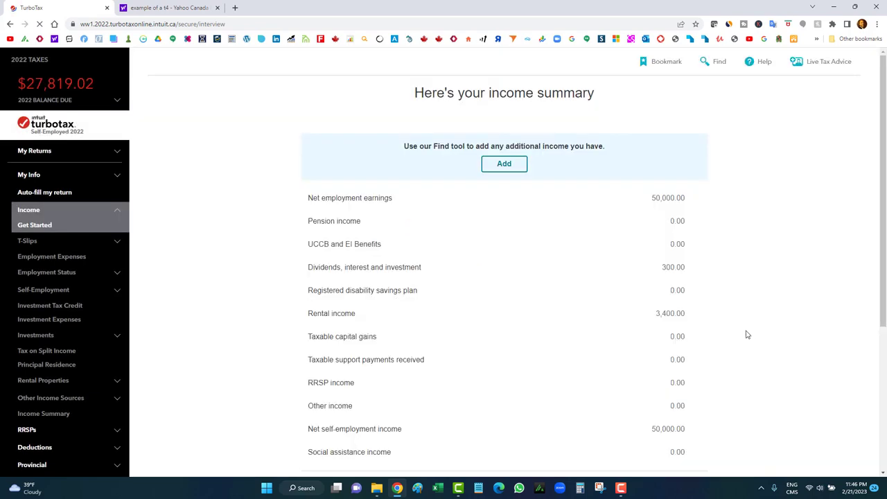
{"action": "left_click_drag", "start_coordinate": [647, 201], "coordinate": [479, 215]}
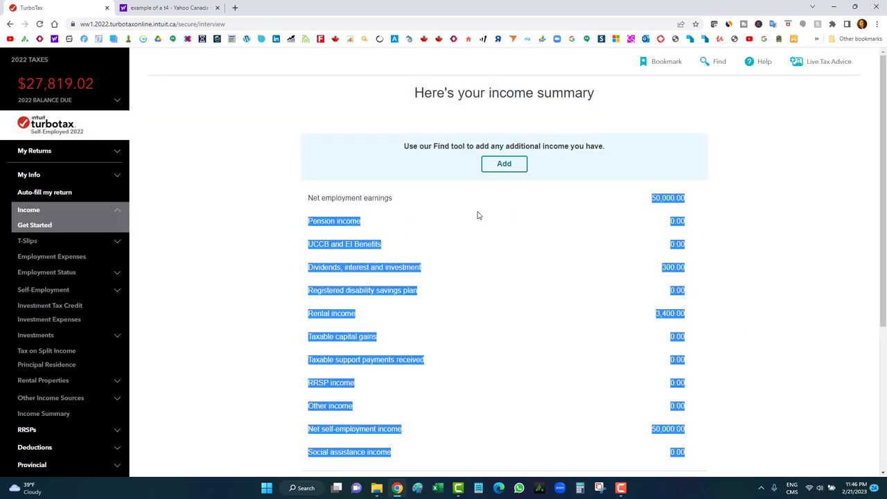
{"action": "left_click", "coordinate": [430, 216]}
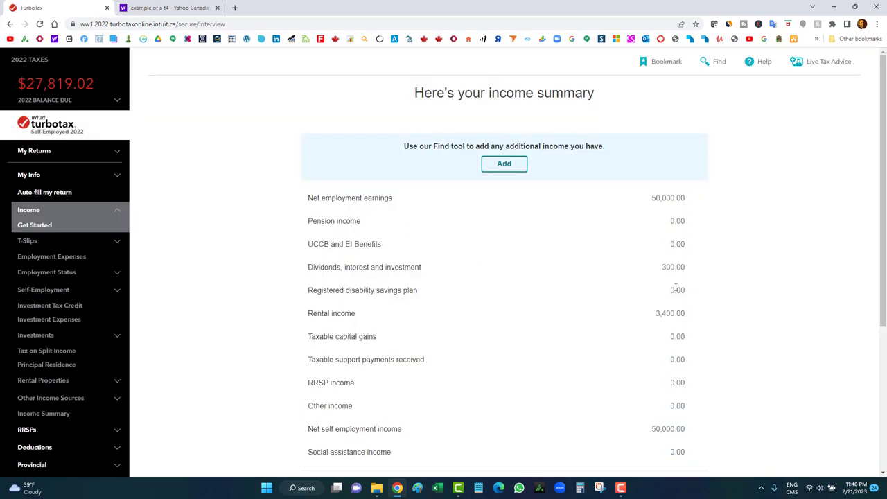
{"action": "scroll", "coordinate": [677, 286], "scroll_direction": "down", "scroll_amount": 1}
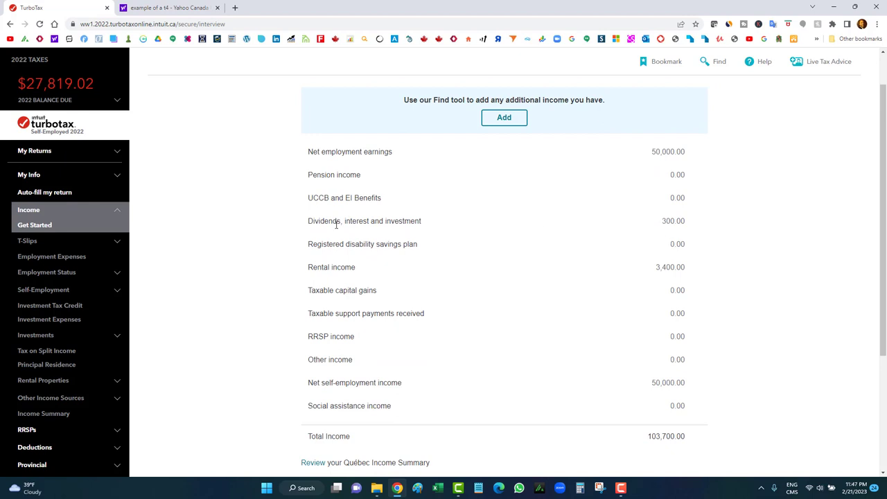
{"action": "left_click_drag", "start_coordinate": [644, 271], "coordinate": [690, 270]}
{"action": "left_click_drag", "start_coordinate": [312, 266], "coordinate": [349, 267]}
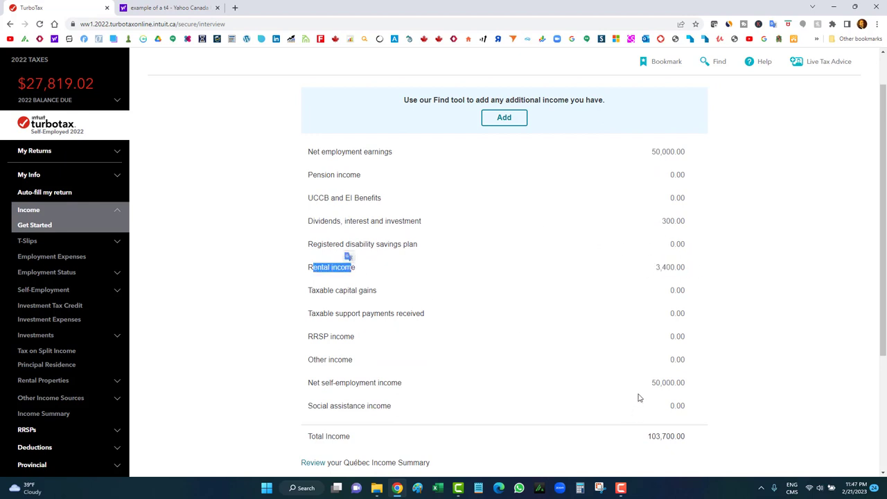
{"action": "scroll", "coordinate": [638, 396], "scroll_direction": "down", "scroll_amount": 1}
{"action": "left_click_drag", "start_coordinate": [649, 340], "coordinate": [695, 339]}
{"action": "left_click_drag", "start_coordinate": [308, 337], "coordinate": [333, 339]}
{"action": "left_click", "coordinate": [376, 338]}
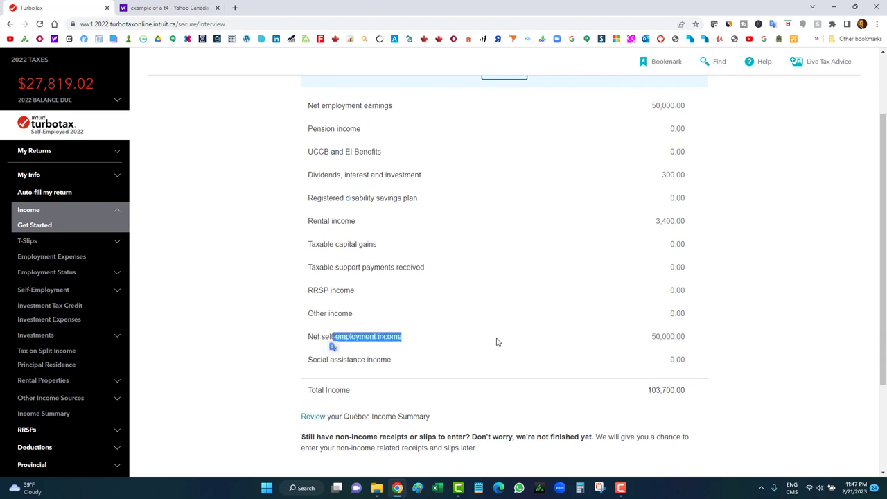
- Check the 103,700.00 Total Income and continue past the summary
{"action": "scroll", "coordinate": [342, 298], "scroll_direction": "down", "scroll_amount": 2}
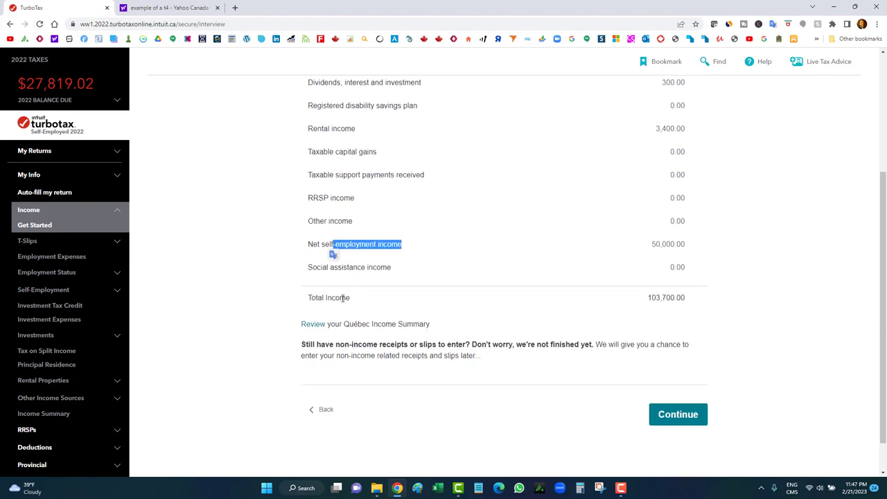
{"action": "double_click", "coordinate": [667, 299]}
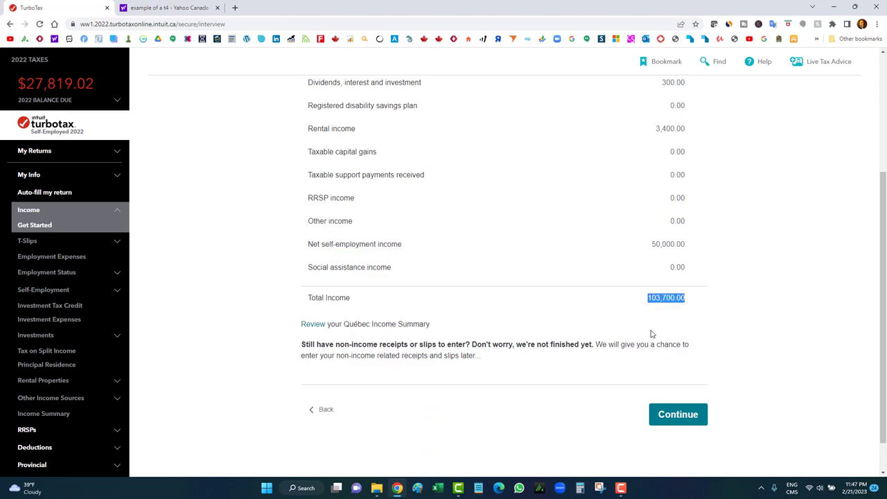
{"action": "left_click", "coordinate": [674, 414]}
{"action": "scroll", "coordinate": [488, 392], "scroll_direction": "down", "scroll_amount": 3}
- Decline the plan upgrade and continue past the RRSP introduction
{"action": "left_click", "coordinate": [506, 379]}
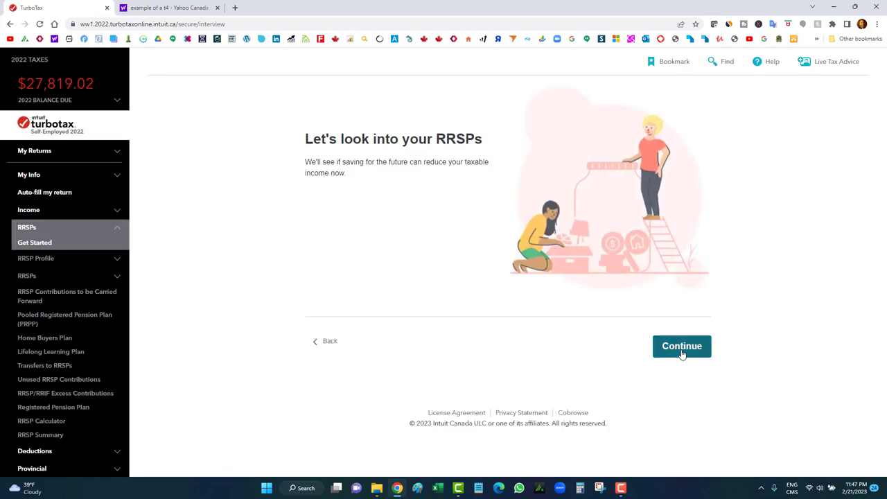
{"action": "left_click", "coordinate": [683, 344]}
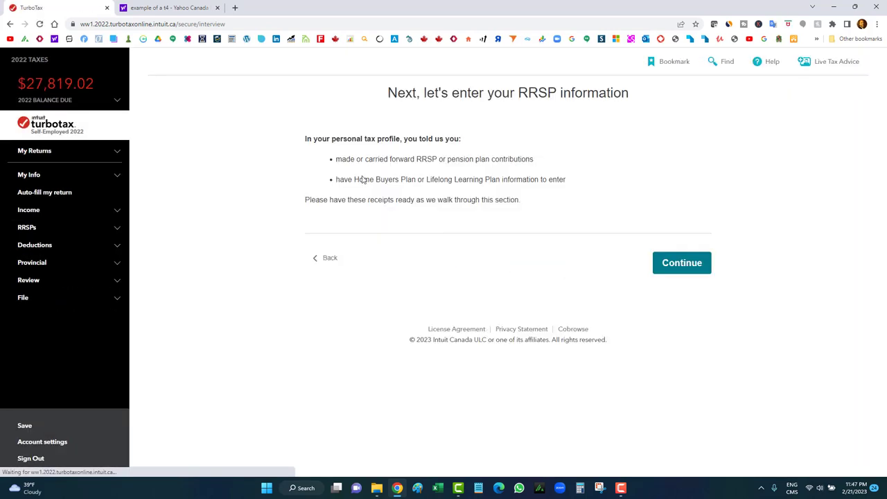
{"action": "left_click", "coordinate": [682, 267]}
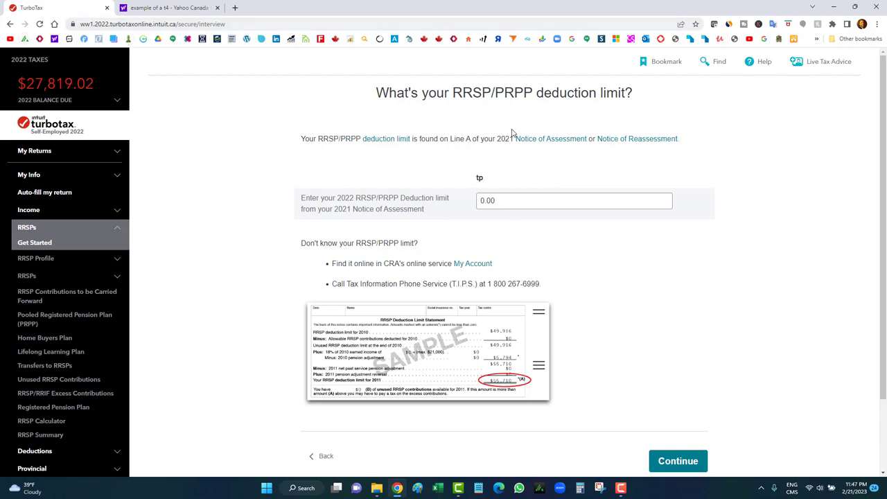
- Set the 2022 RRSP/PRPP deduction limit to 20000
{"action": "left_click_drag", "start_coordinate": [467, 138], "coordinate": [511, 138]}
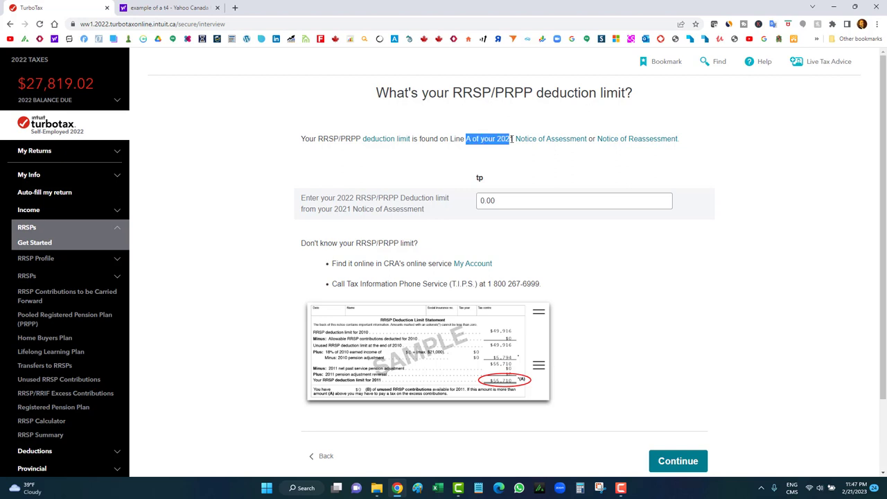
{"action": "left_click", "coordinate": [500, 200]}
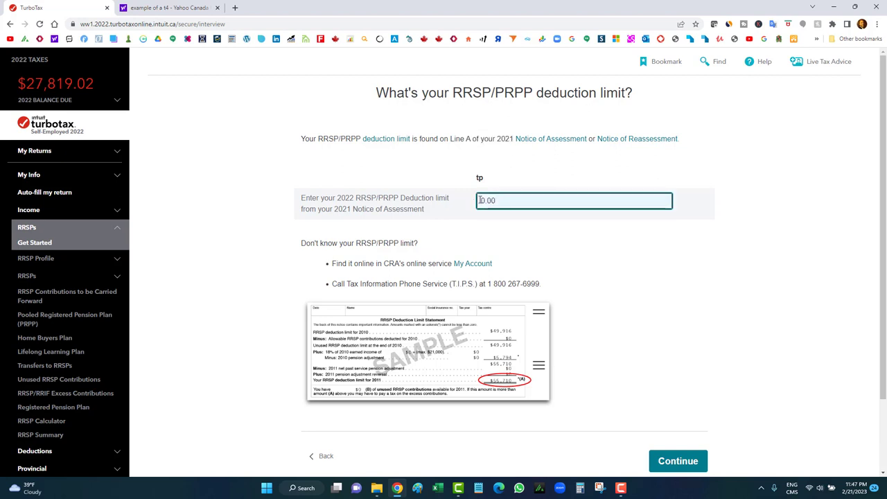
{"action": "type", "text": "20000"}
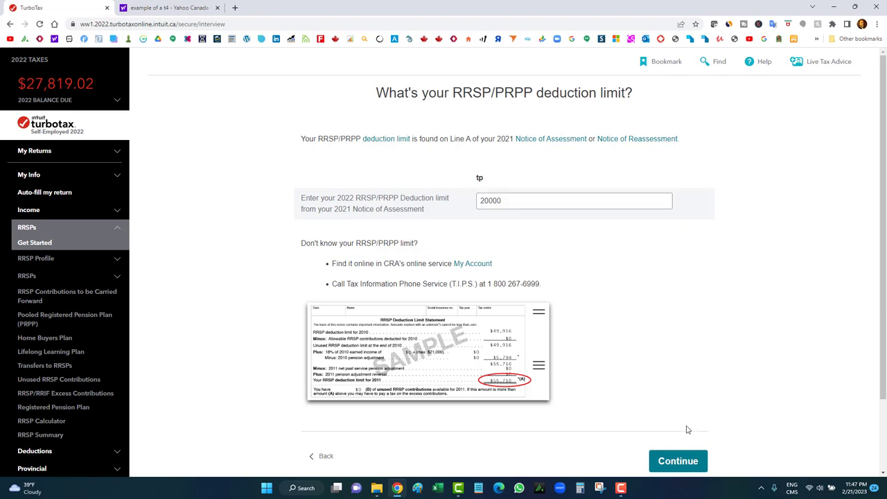
{"action": "left_click", "coordinate": [683, 461]}
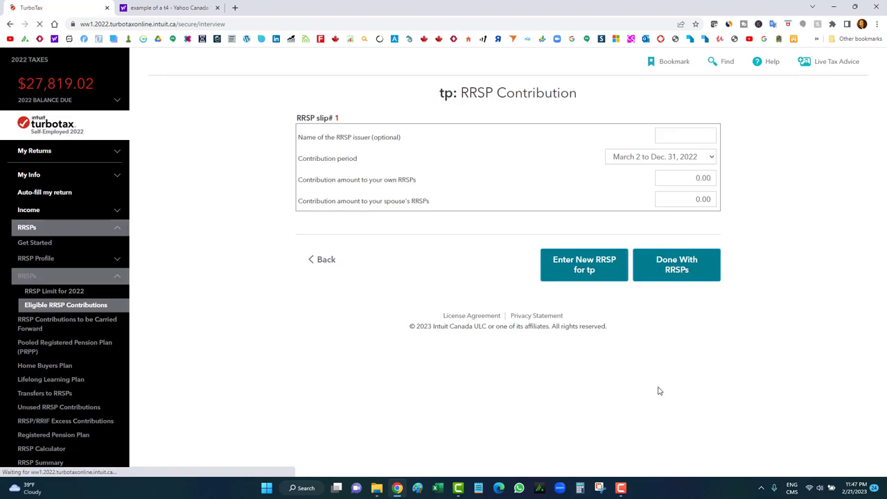
- Enter an rbc RRSP slip of 10,000.00 for March 2 to Dec. 31, 2022, then view the summary
{"action": "left_click", "coordinate": [679, 137]}
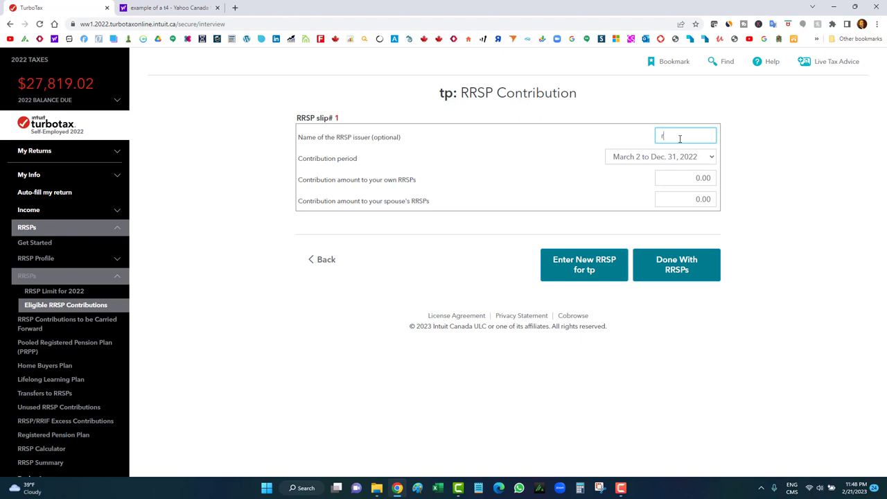
{"action": "type", "text": "bc"}
{"action": "left_click", "coordinate": [682, 160]}
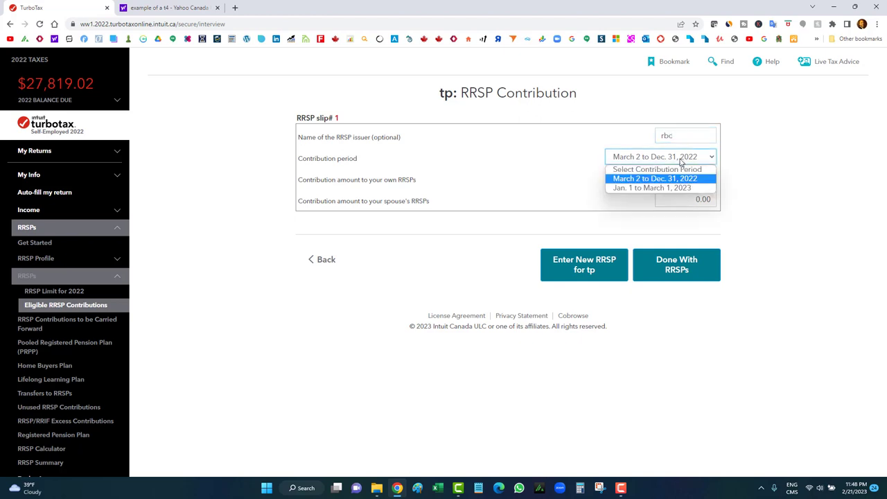
{"action": "left_click", "coordinate": [686, 178]}
{"action": "left_click", "coordinate": [690, 176]}
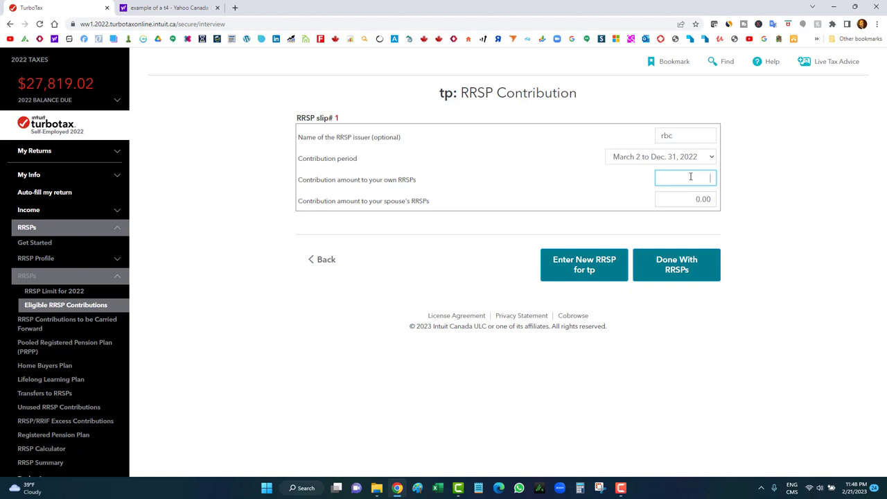
{"action": "type", "text": "10000"}
{"action": "left_click", "coordinate": [687, 268]}
{"action": "left_click", "coordinate": [582, 274]}
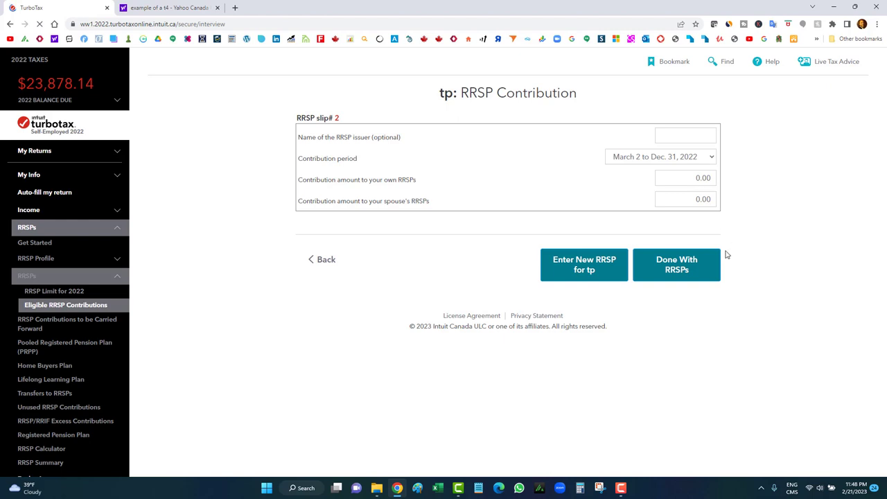
{"action": "left_click", "coordinate": [689, 272]}
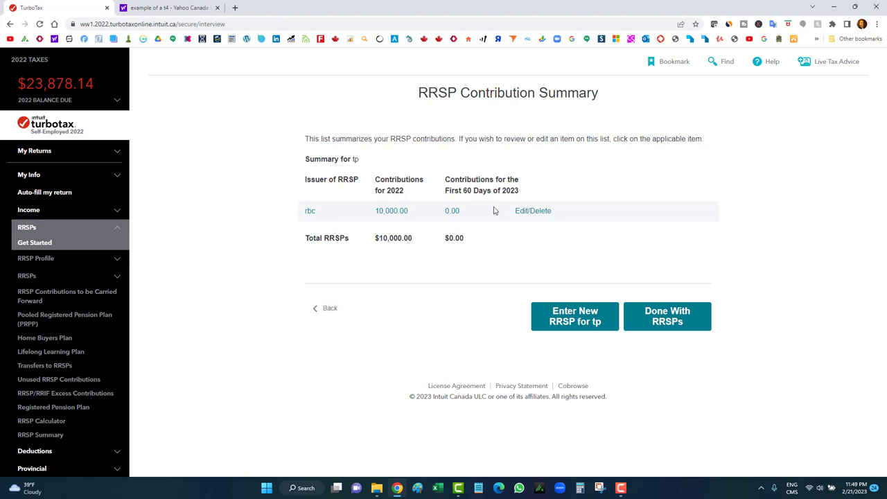
- Add a second rbc RRSP slip of 20,000.00, then view the contributions carried forward
{"action": "left_click", "coordinate": [571, 322]}
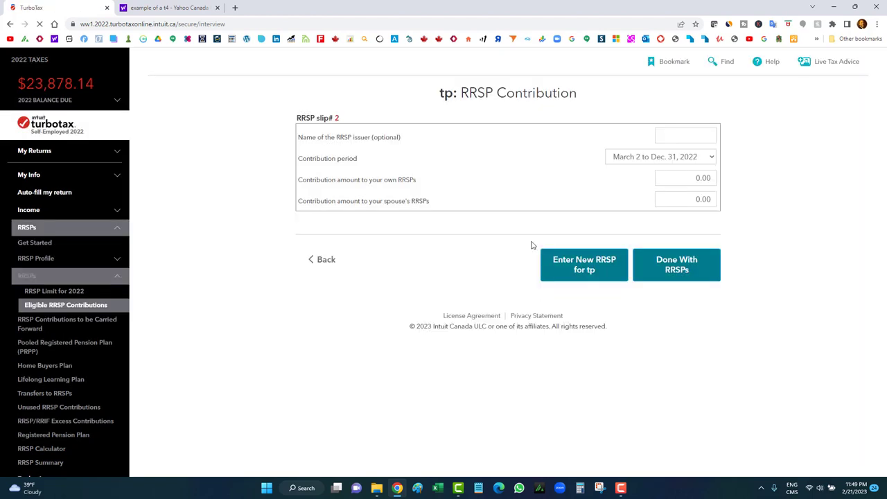
{"action": "left_click", "coordinate": [673, 134]}
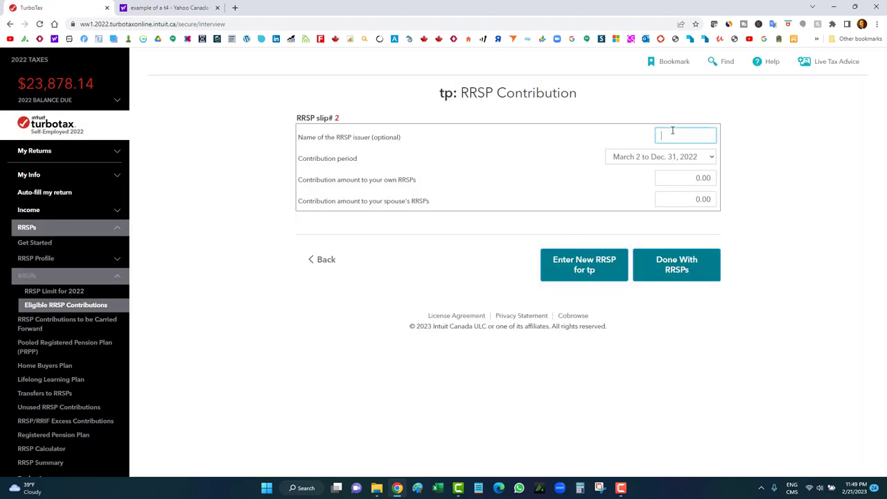
{"action": "type", "text": "rbc"}
{"action": "left_click", "coordinate": [687, 178]}
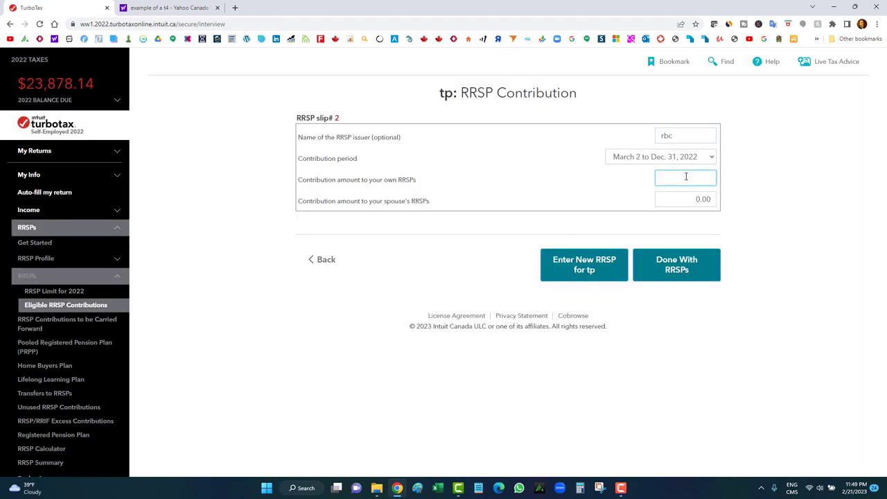
{"action": "type", "text": "20000"}
{"action": "left_click", "coordinate": [695, 265]}
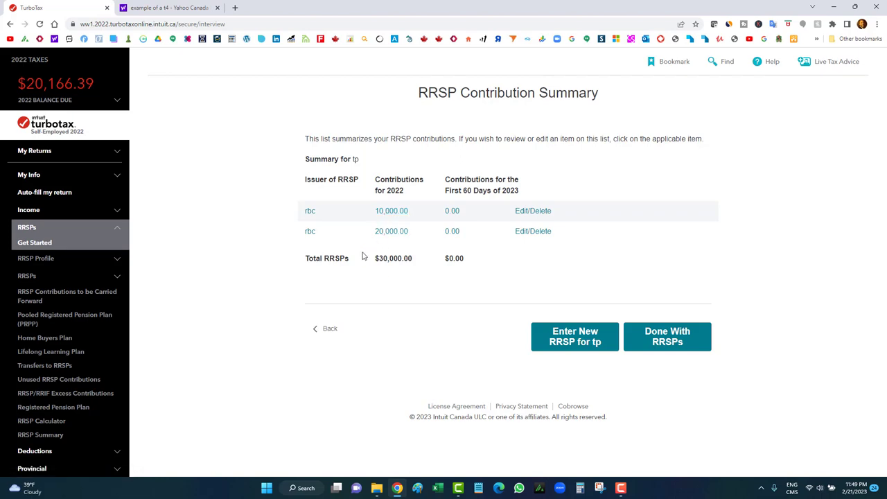
{"action": "left_click", "coordinate": [44, 297]}
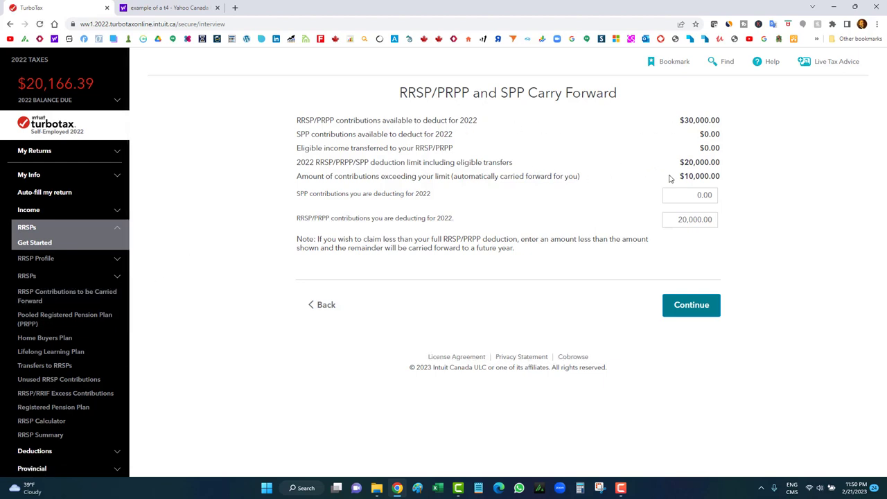
- Keep the 20,000.00 RRSP/PRPP deduction despite the $10,000.00 excess and go to the RRSP Calculator
{"action": "left_click_drag", "start_coordinate": [706, 162], "coordinate": [567, 173]}
{"action": "left_click_drag", "start_coordinate": [483, 176], "coordinate": [574, 177]}
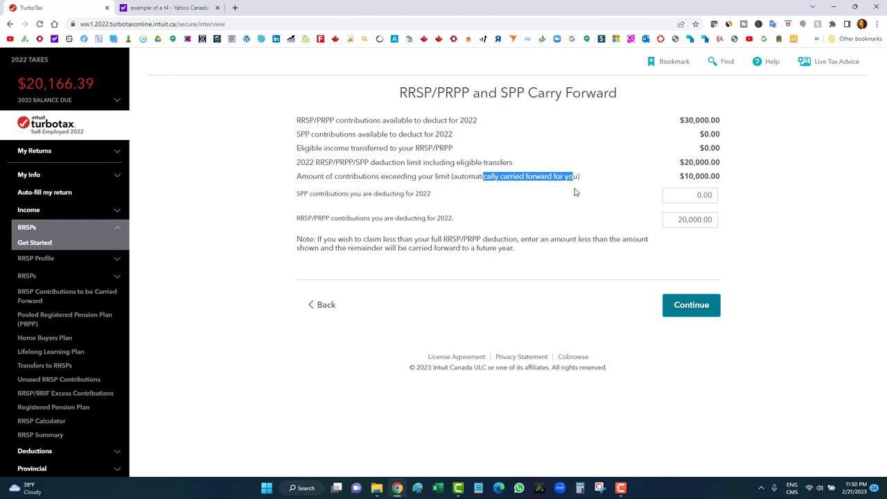
{"action": "left_click_drag", "start_coordinate": [337, 177], "coordinate": [401, 179]}
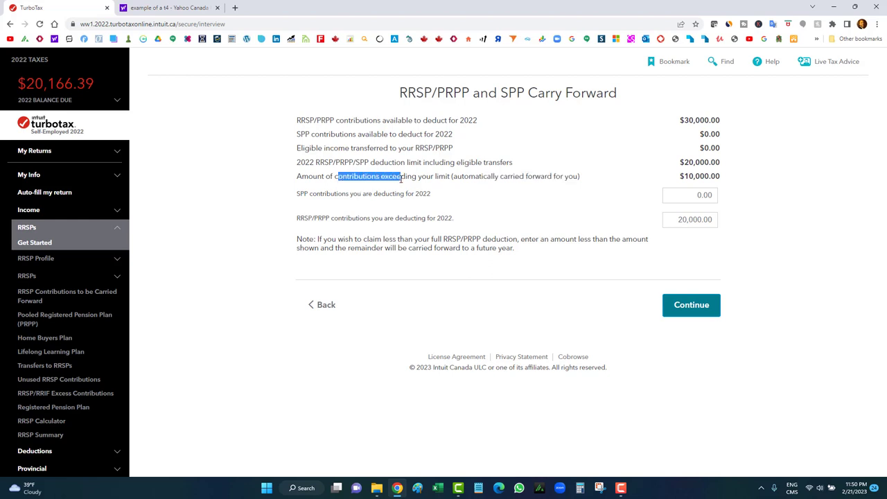
{"action": "left_click_drag", "start_coordinate": [318, 219], "coordinate": [443, 221]}
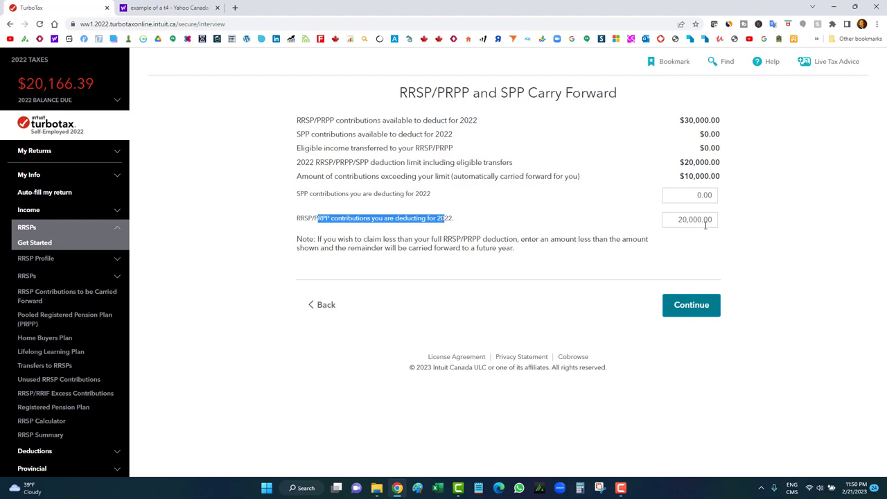
{"action": "left_click", "coordinate": [680, 220]}
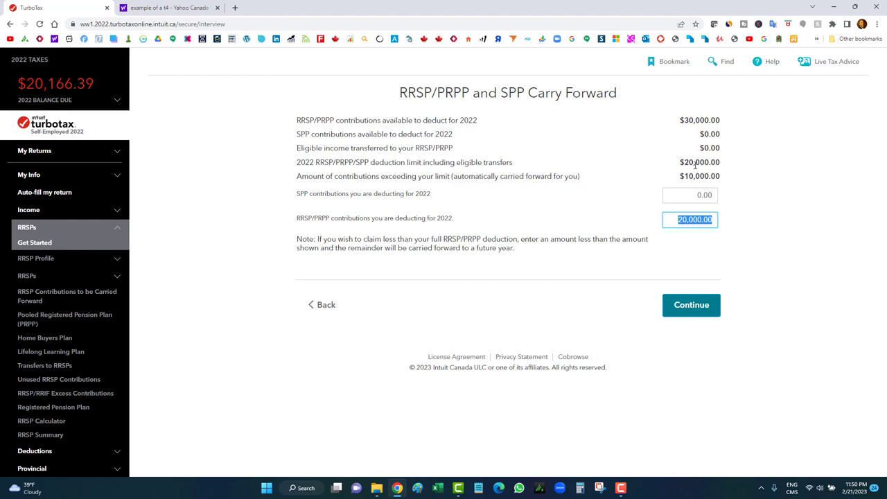
{"action": "left_click", "coordinate": [699, 308]}
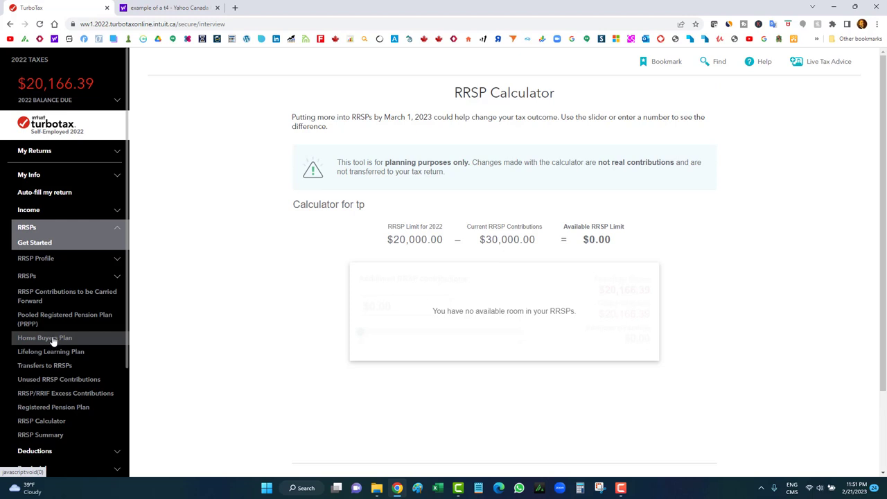
- In the Home Buyers' Plan section, choose to designate an amount as a repayment
{"action": "left_click", "coordinate": [51, 341]}
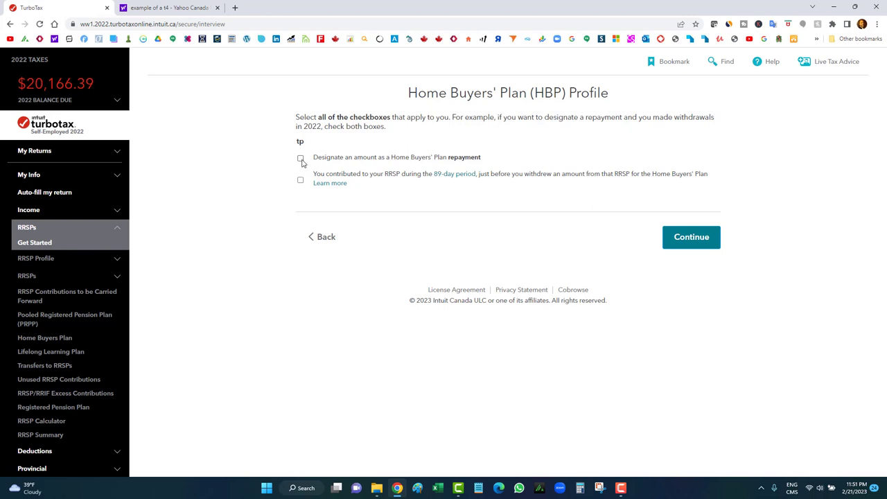
{"action": "left_click", "coordinate": [302, 160]}
{"action": "left_click", "coordinate": [700, 233]}
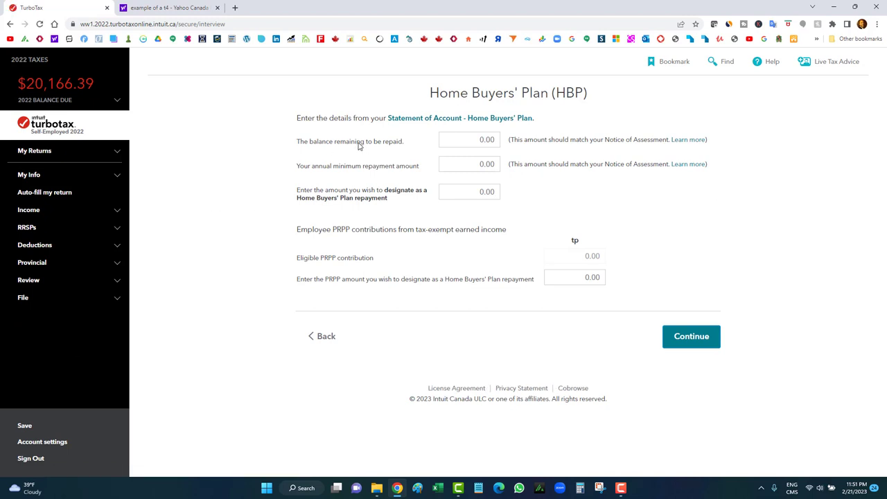
- Enter a 15,000.00 balance, 1,500.00 minimum repayment and 1,500.00 designated repayment
{"action": "left_click", "coordinate": [462, 139]}
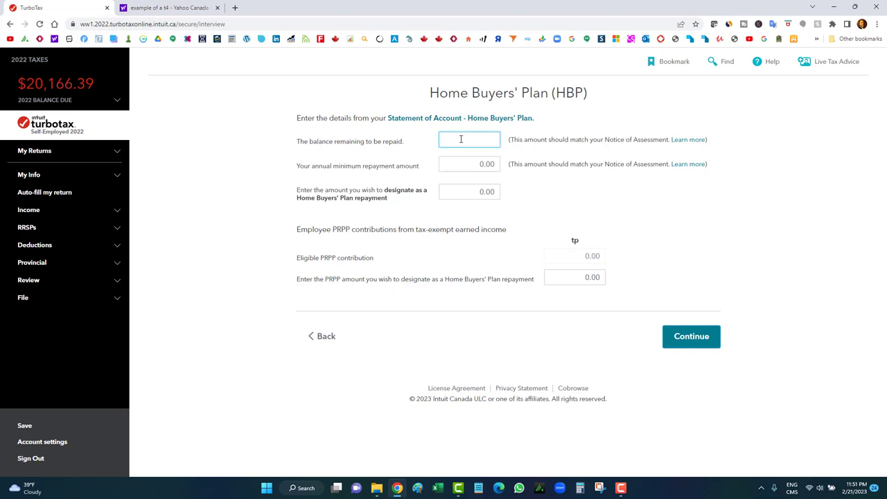
{"action": "type", "text": "15000"}
{"action": "left_click", "coordinate": [469, 166]}
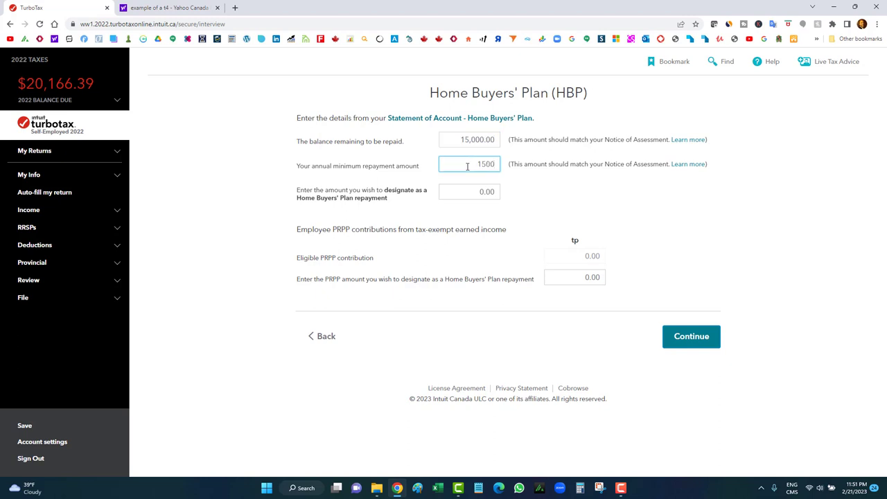
{"action": "left_click", "coordinate": [460, 193]}
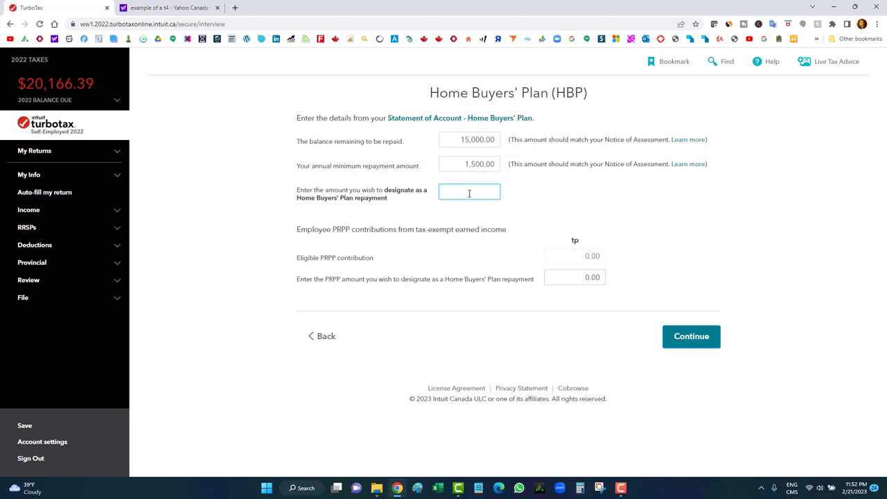
{"action": "type", "text": "500"}
{"action": "left_click", "coordinate": [480, 211]}
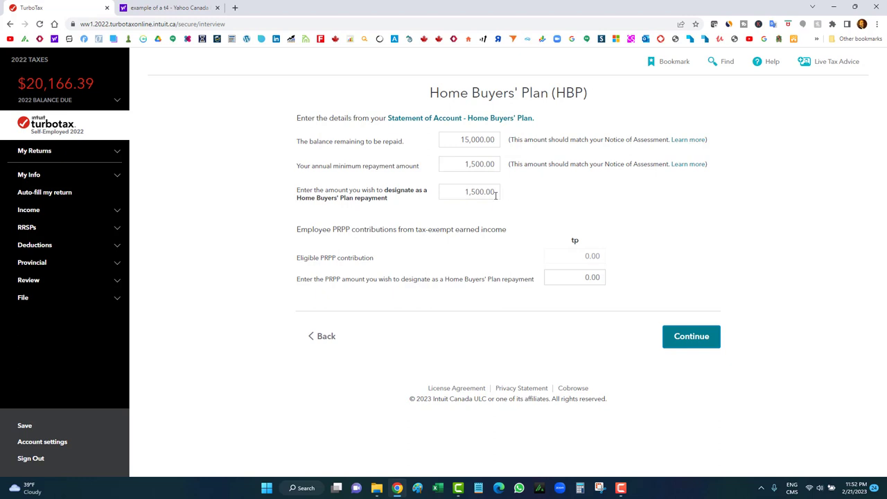
{"action": "left_click_drag", "start_coordinate": [463, 192], "coordinate": [480, 192]}
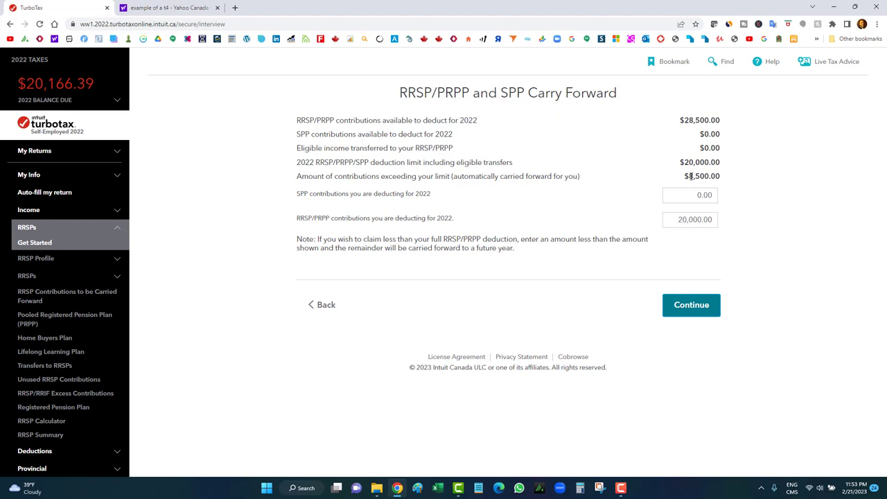
- Check the $8,500.00 excess on the RRSP Calculator, toggle My Info, and scroll to Deductions
{"action": "left_click_drag", "start_coordinate": [684, 176], "coordinate": [721, 175]}
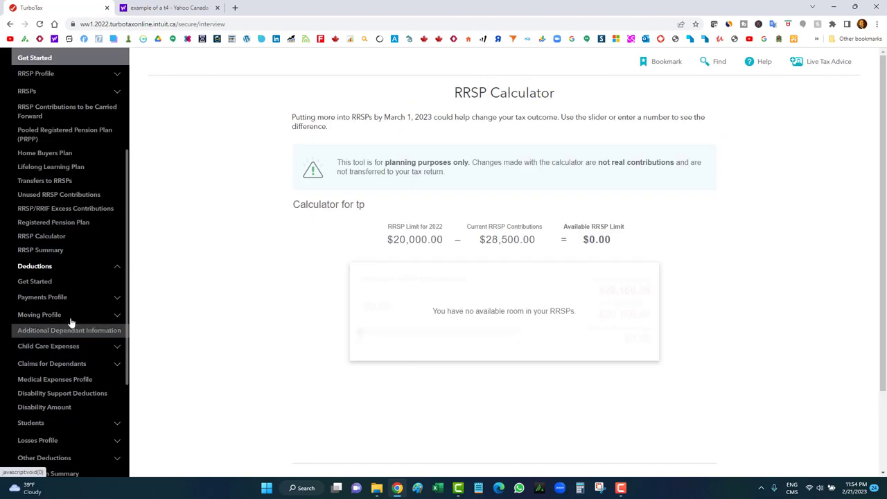
{"action": "scroll", "coordinate": [86, 277], "scroll_direction": "up", "scroll_amount": 3}
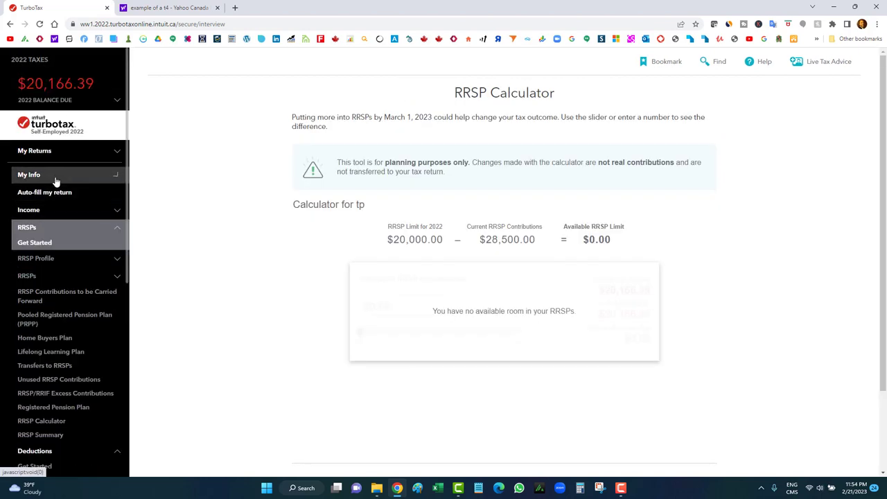
{"action": "left_click", "coordinate": [56, 179]}
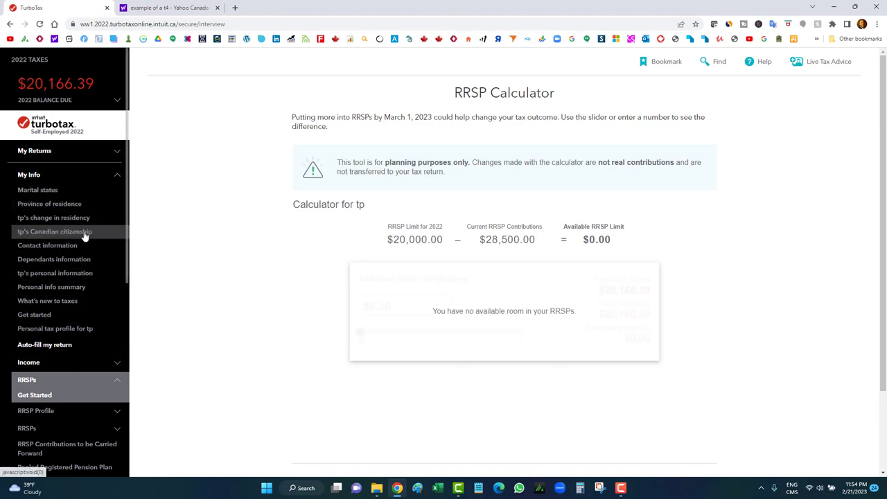
{"action": "left_click", "coordinate": [86, 179]}
{"action": "scroll", "coordinate": [93, 329], "scroll_direction": "down", "scroll_amount": 2}
{"action": "scroll", "coordinate": [96, 320], "scroll_direction": "down", "scroll_amount": 3}
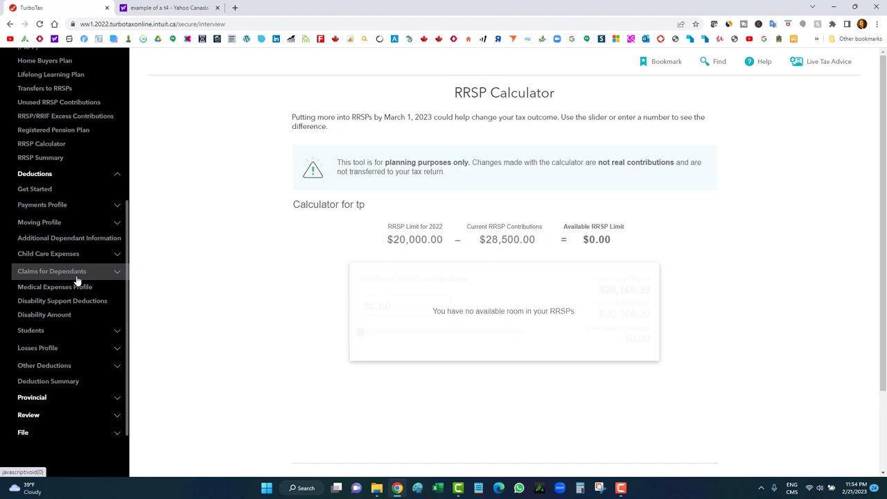
- Start the Deductions section and mark the son as not a student and not disability-eligible
{"action": "left_click", "coordinate": [69, 205]}
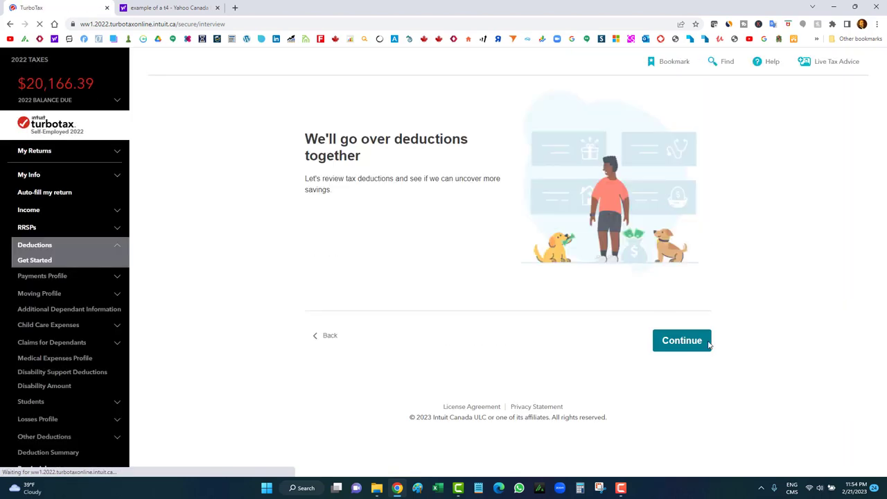
{"action": "left_click", "coordinate": [707, 342]}
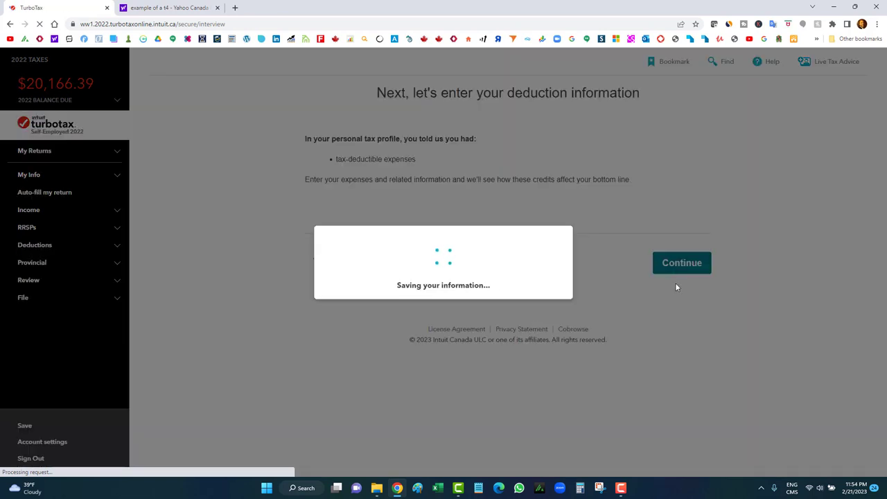
{"action": "scroll", "coordinate": [331, 317], "scroll_direction": "down", "scroll_amount": 1}
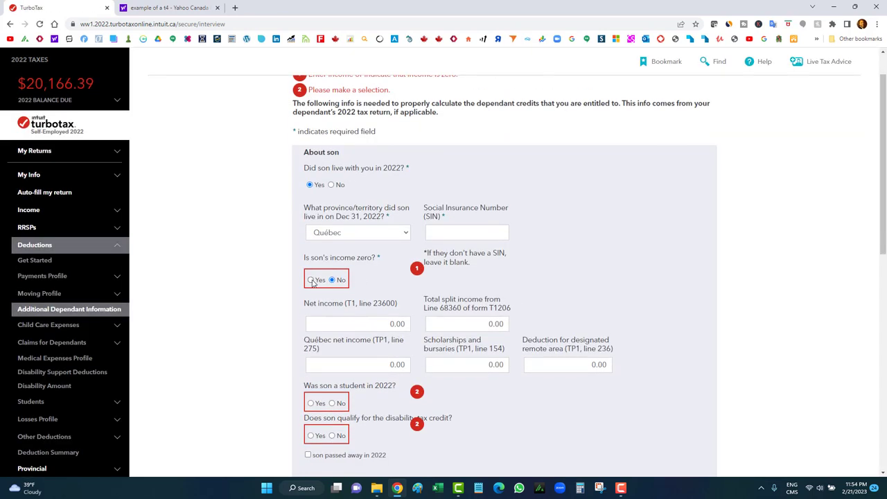
{"action": "scroll", "coordinate": [347, 299], "scroll_direction": "down", "scroll_amount": 3}
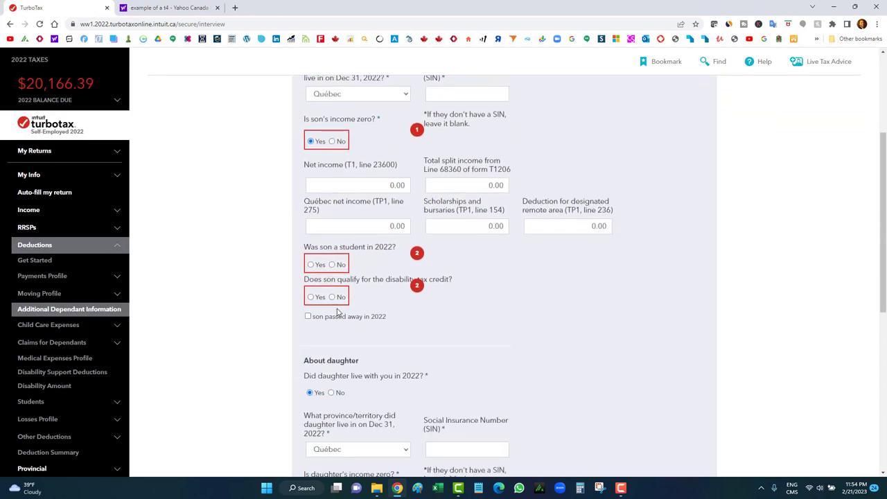
{"action": "left_click", "coordinate": [332, 265]}
{"action": "left_click", "coordinate": [332, 297]}
- Set the daughter's income to zero, not a student, and no disability credit
{"action": "scroll", "coordinate": [336, 302], "scroll_direction": "down", "scroll_amount": 5}
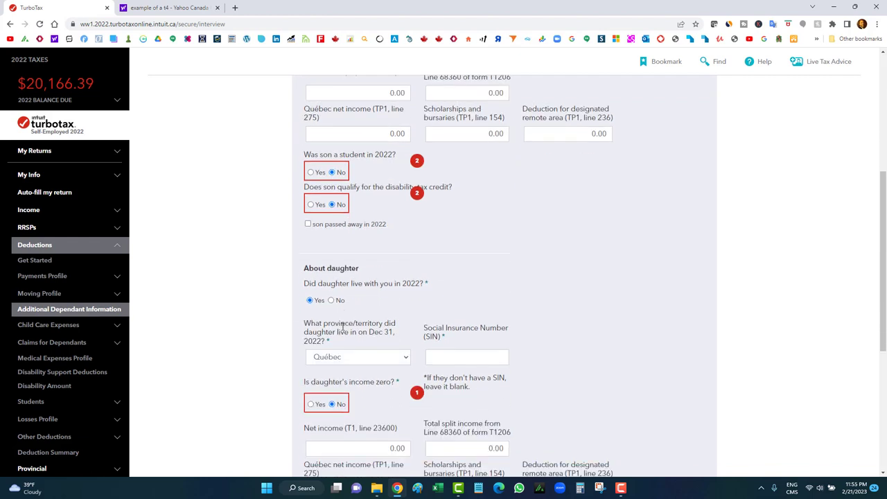
{"action": "left_click", "coordinate": [310, 265]}
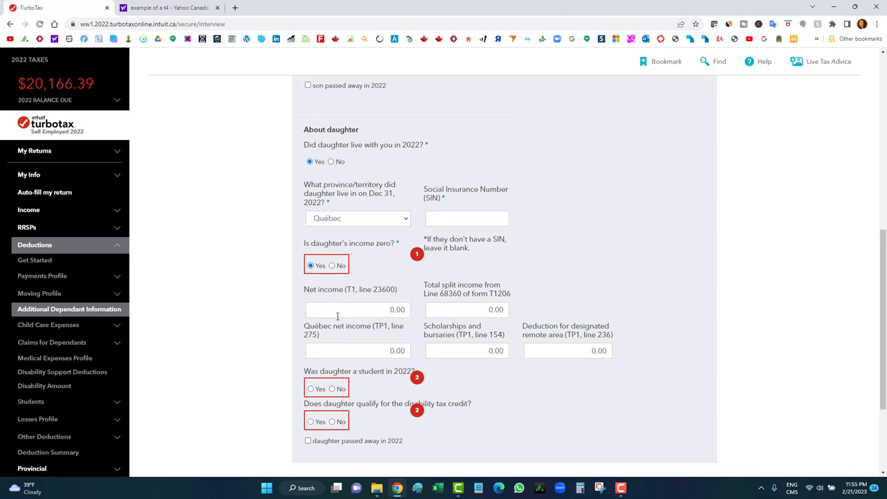
{"action": "scroll", "coordinate": [338, 319], "scroll_direction": "down", "scroll_amount": 2}
{"action": "left_click", "coordinate": [332, 296]}
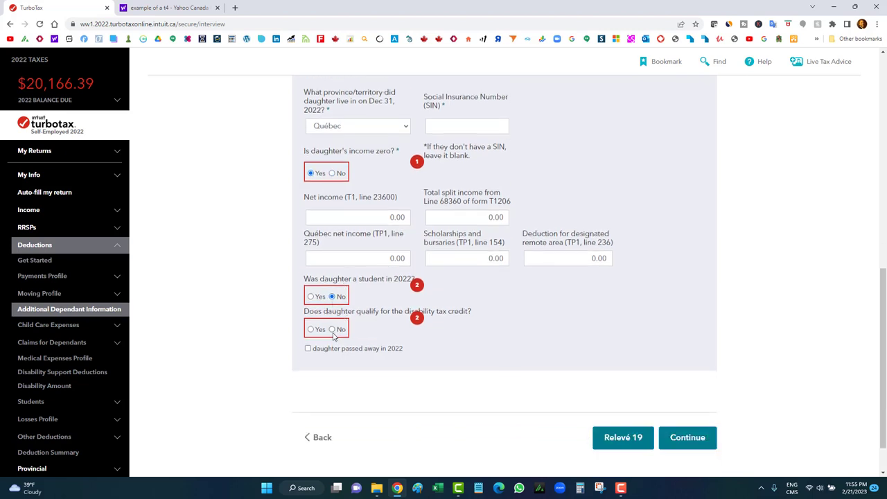
{"action": "left_click", "coordinate": [332, 330]}
- Confirm child care was paid in 2022 and start a new receipt for the son
{"action": "left_click", "coordinate": [687, 438]}
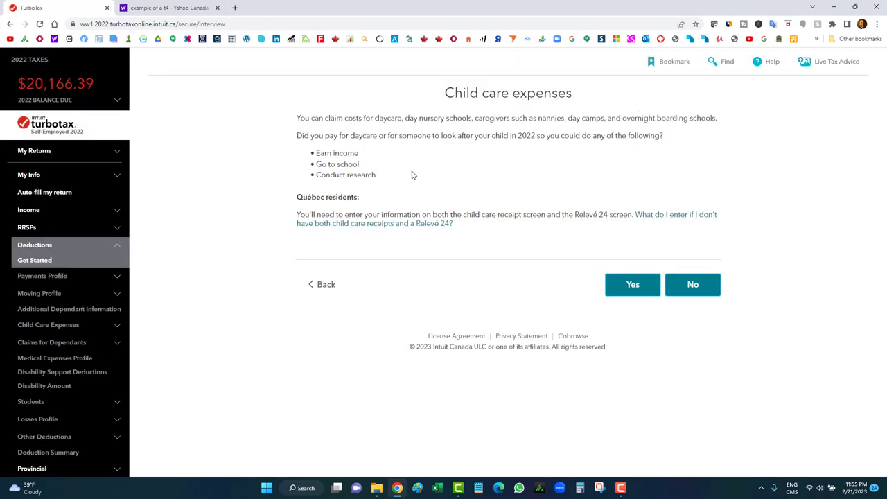
{"action": "left_click", "coordinate": [632, 286]}
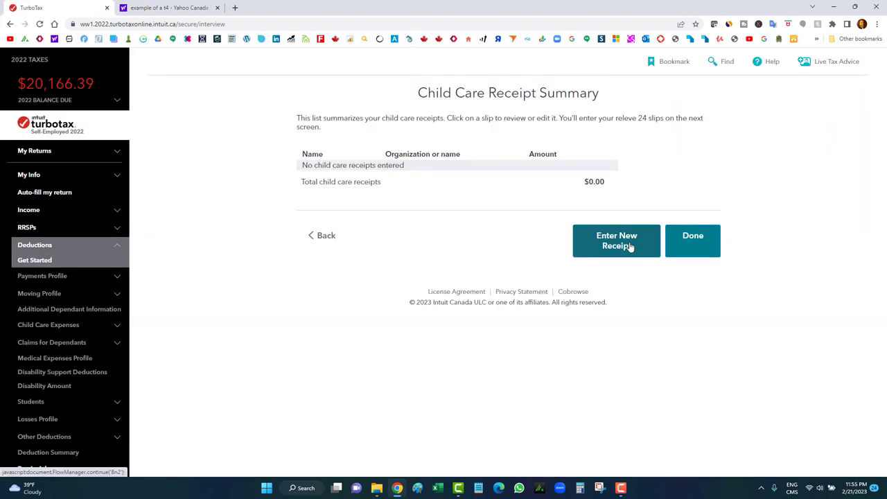
{"action": "left_click", "coordinate": [630, 247]}
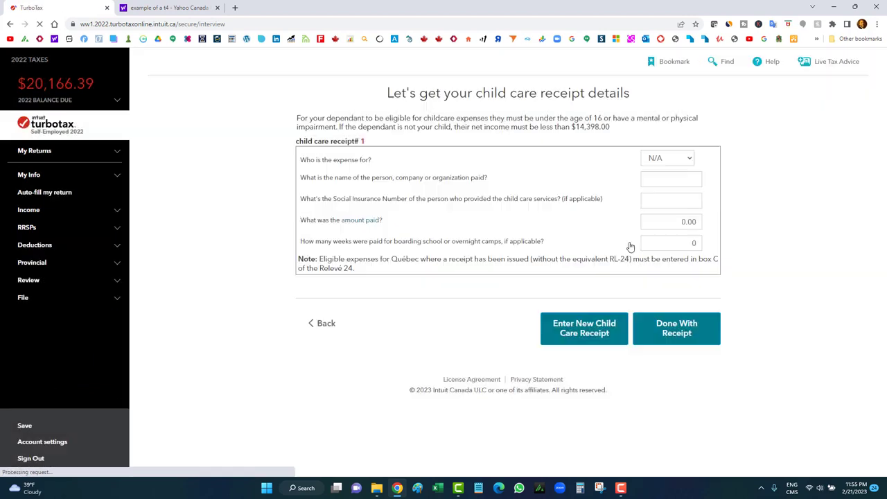
{"action": "left_click", "coordinate": [662, 161]}
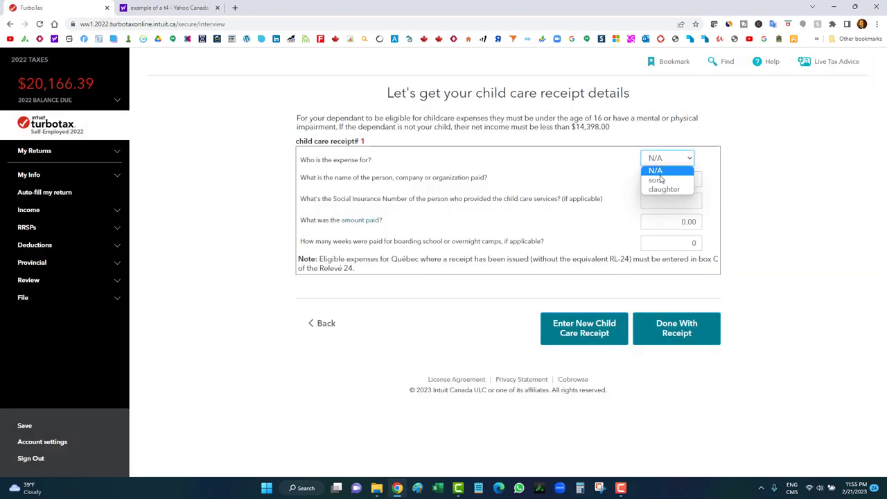
{"action": "left_click", "coordinate": [662, 182]}
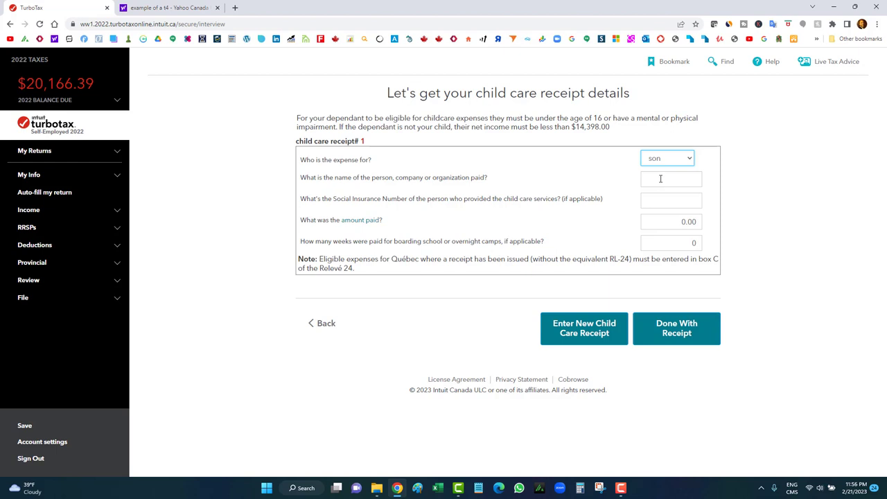
- Enter 1000 as the amount paid and save the son's child care receipt
{"action": "left_click", "coordinate": [594, 203]}
{"action": "double_click", "coordinate": [573, 199]}
{"action": "left_click", "coordinate": [572, 202]}
{"action": "left_click", "coordinate": [683, 226]}
{"action": "type", "text": "1000"}
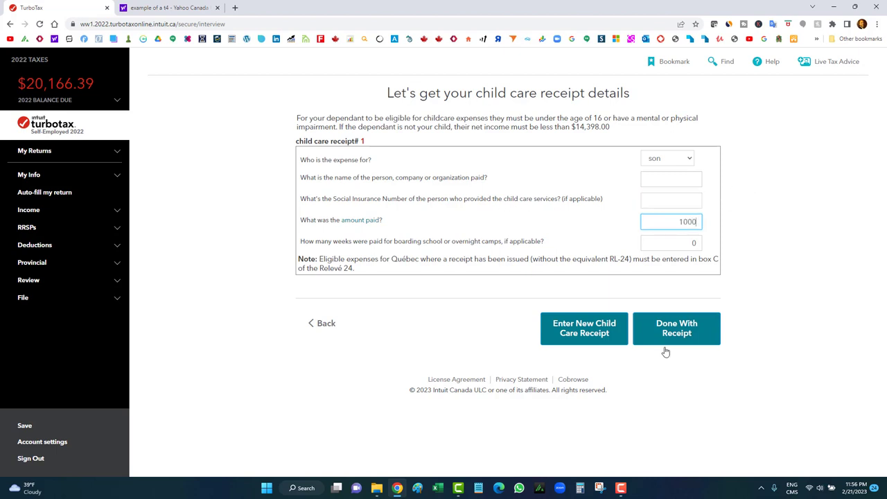
{"action": "left_click", "coordinate": [676, 336]}
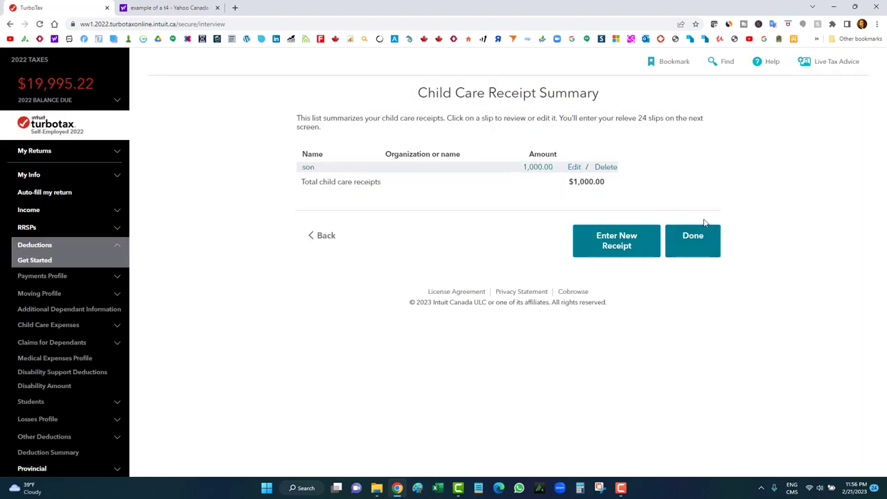
- Open the son's Relevé 24 slip and enter 1,000.00 child-care expenses in Box C
{"action": "left_click", "coordinate": [702, 238]}
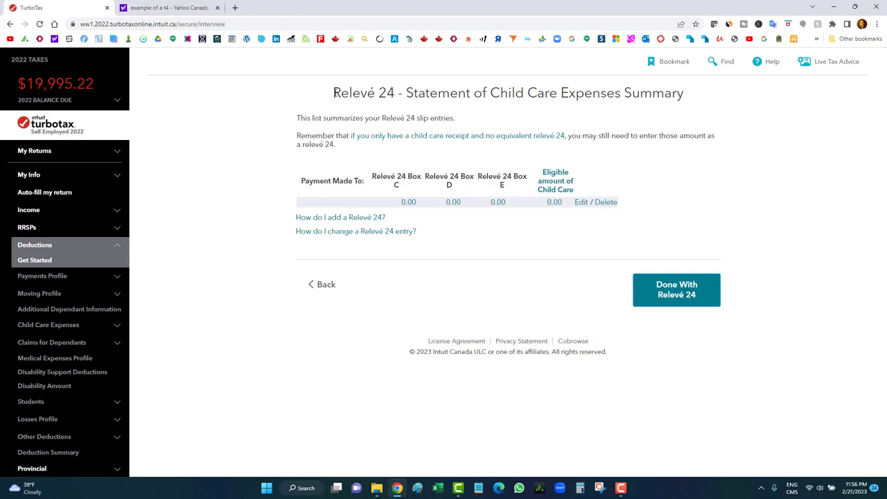
{"action": "left_click_drag", "start_coordinate": [334, 92], "coordinate": [395, 93]}
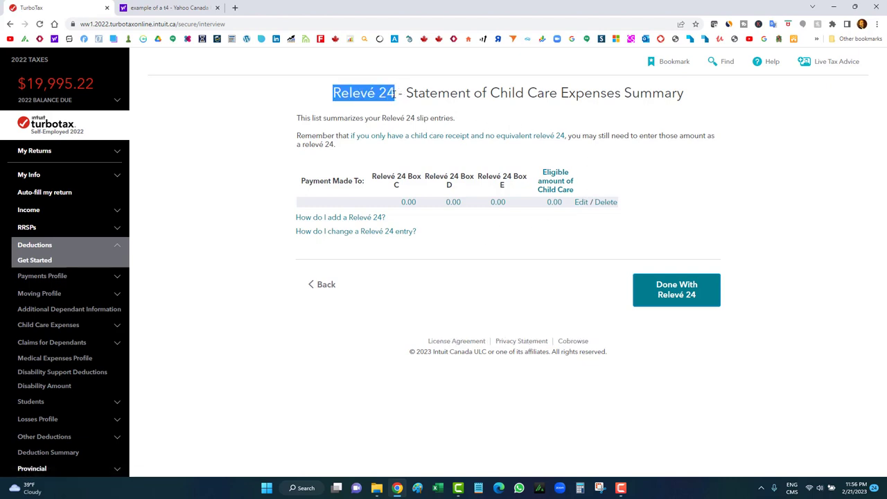
{"action": "left_click", "coordinate": [397, 95]}
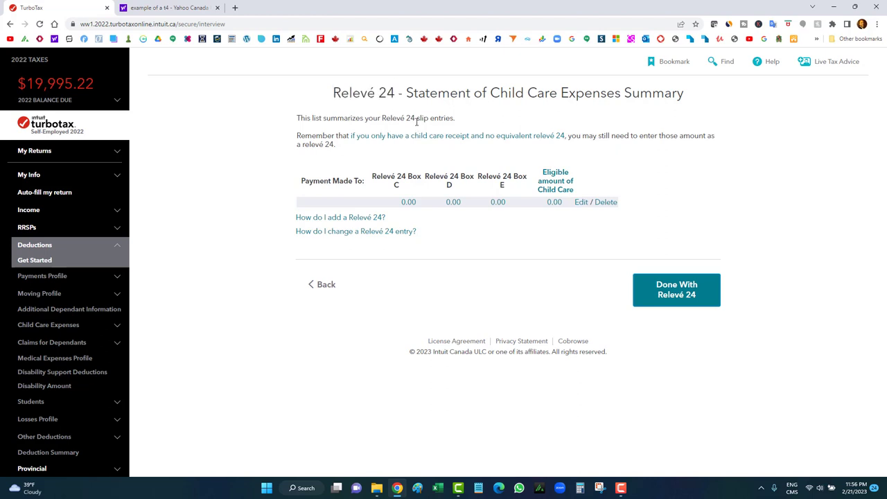
{"action": "left_click", "coordinate": [584, 206]}
{"action": "left_click", "coordinate": [692, 184]}
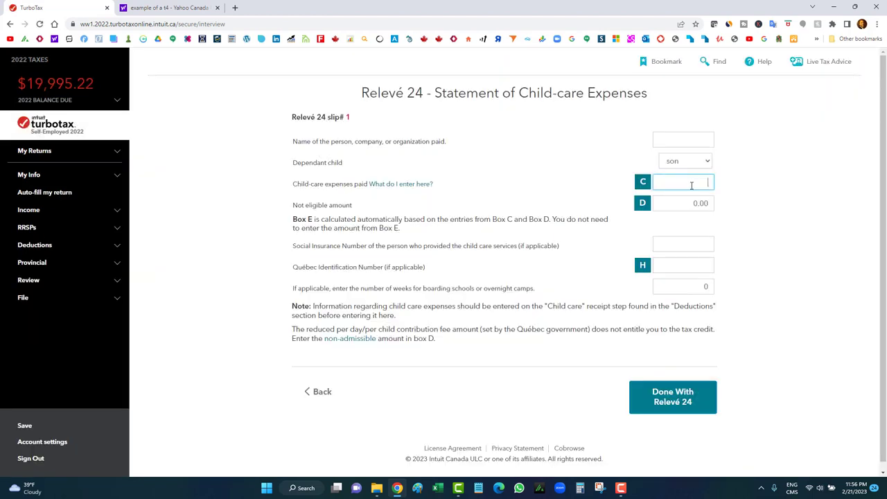
{"action": "type", "text": "1000"}
{"action": "key", "text": "Tab"}
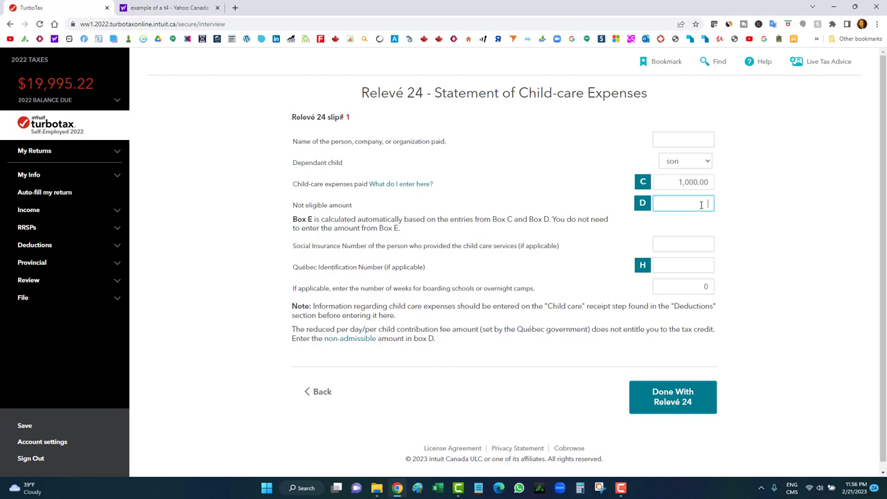
{"action": "left_click", "coordinate": [679, 178]}
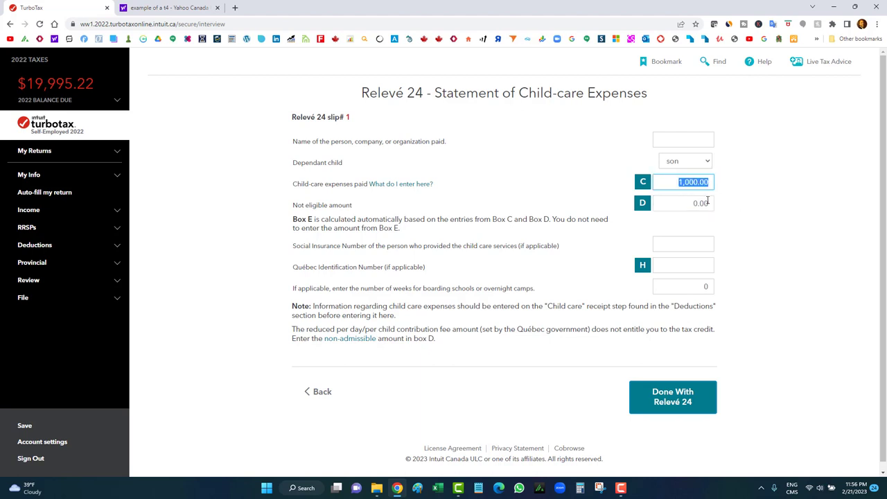
{"action": "left_click", "coordinate": [709, 203]}
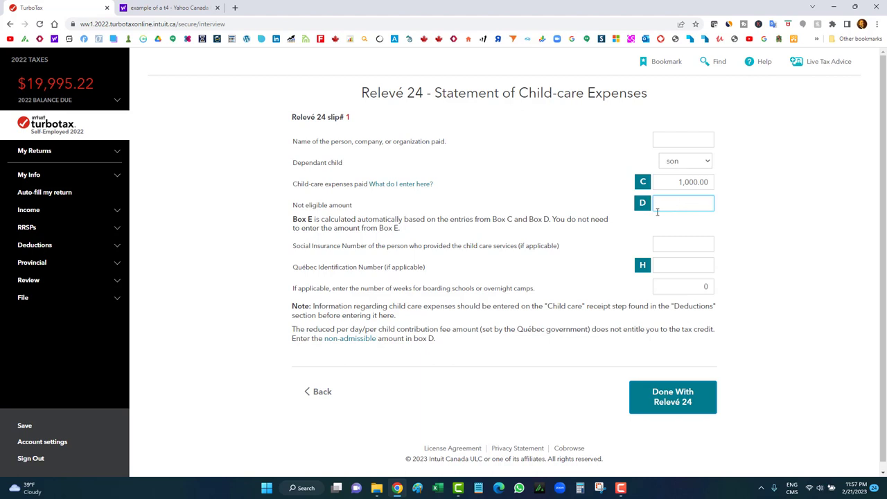
- Leave the Box D not-eligible amount at 0.00 and move to the provider identification fields
{"action": "left_click_drag", "start_coordinate": [408, 229], "coordinate": [293, 220]}
{"action": "left_click", "coordinate": [617, 220]}
{"action": "left_click", "coordinate": [688, 207]}
{"action": "left_click", "coordinate": [601, 217]}
{"action": "left_click", "coordinate": [669, 246]}
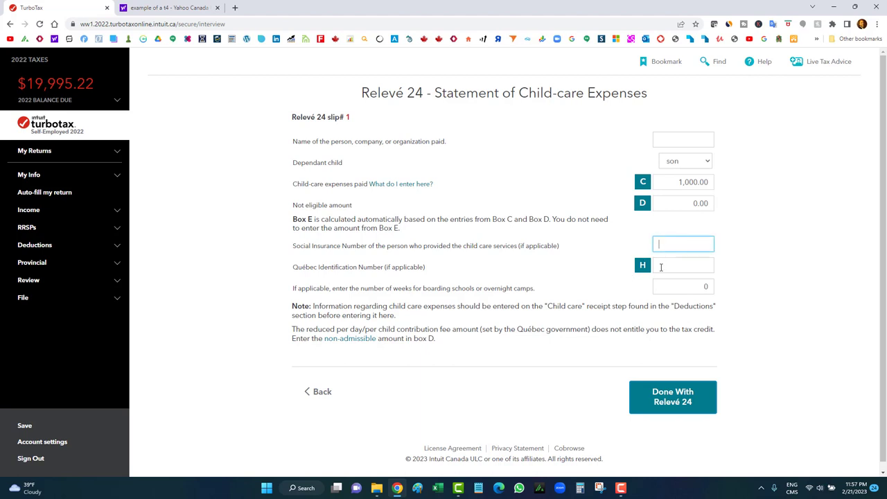
{"action": "left_click", "coordinate": [660, 264]}
{"action": "left_click", "coordinate": [662, 248]}
- Fill in the provider's Québec identification number and save the Relevé 24 slip
{"action": "left_click", "coordinate": [364, 270]}
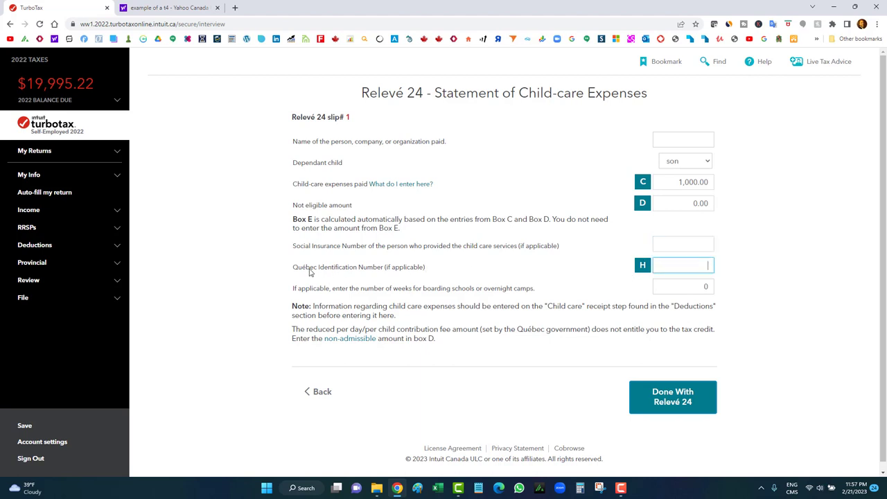
{"action": "left_click_drag", "start_coordinate": [299, 246], "coordinate": [518, 252]}
{"action": "left_click", "coordinate": [392, 263]}
{"action": "left_click_drag", "start_coordinate": [293, 272], "coordinate": [373, 275]}
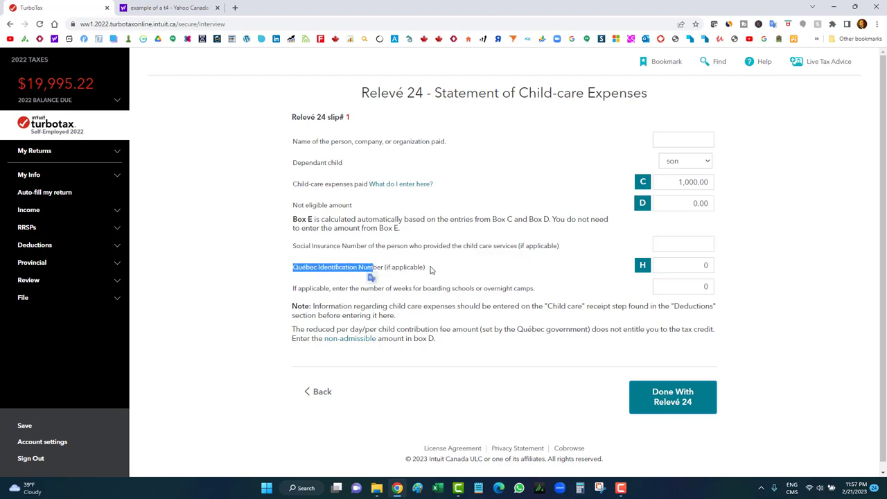
{"action": "left_click", "coordinate": [676, 399]}
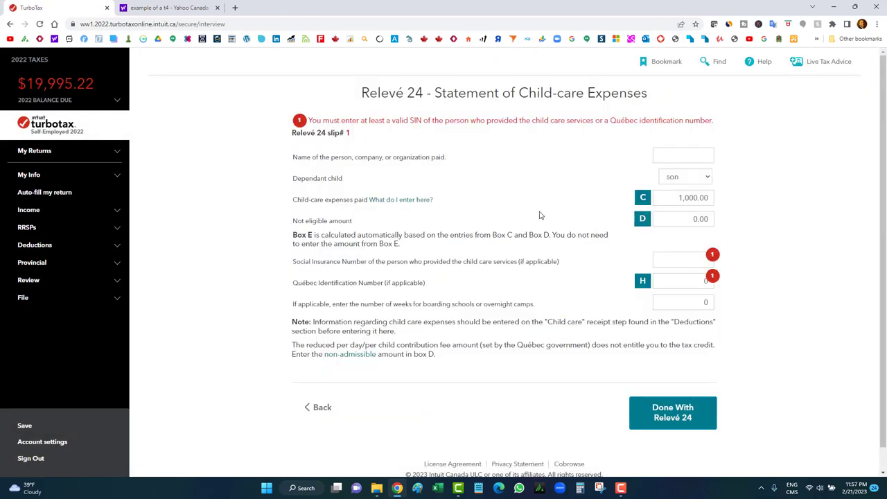
{"action": "left_click", "coordinate": [686, 278]}
{"action": "type", "text": "161515"}
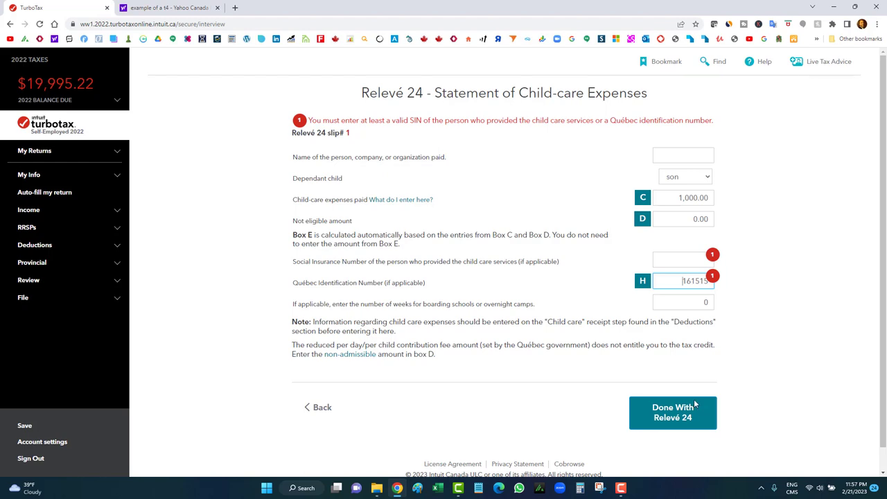
{"action": "left_click", "coordinate": [696, 405]}
- Finish the Relevé 24 summary, open the 2022 Student Profile, and continue with tuition fees checked
{"action": "left_click", "coordinate": [704, 297]}
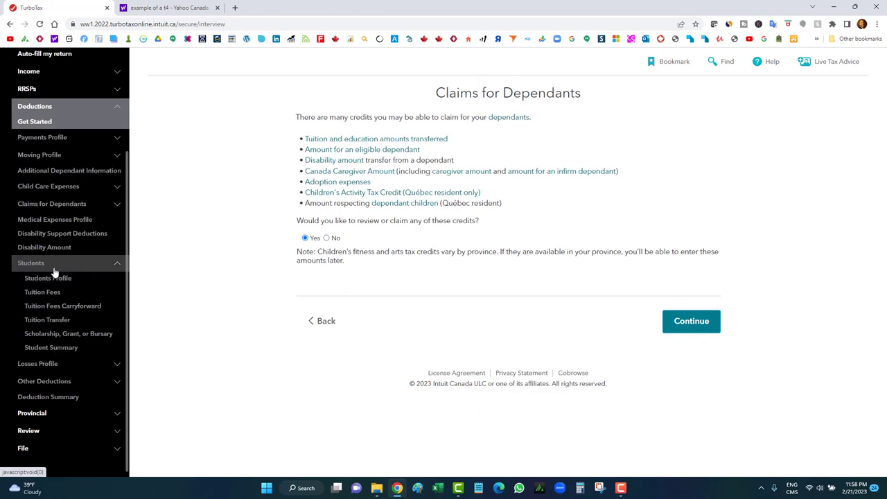
{"action": "left_click", "coordinate": [57, 270]}
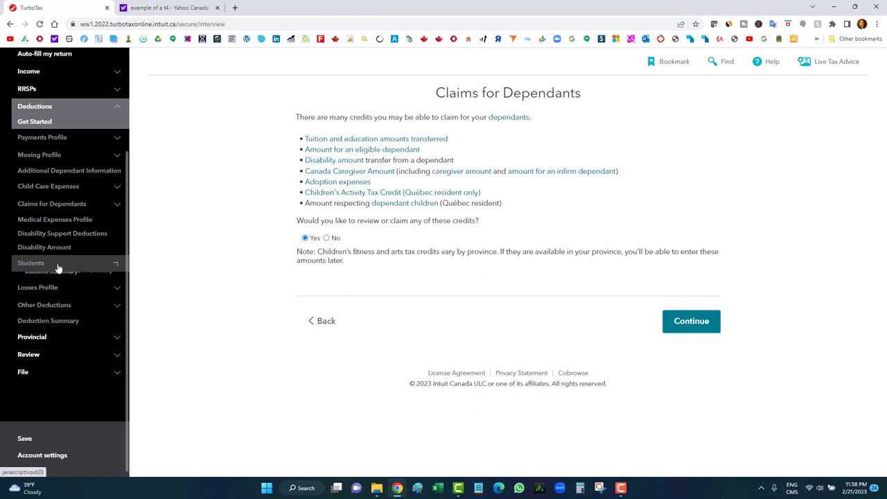
{"action": "left_click", "coordinate": [56, 272]}
{"action": "left_click", "coordinate": [55, 278]}
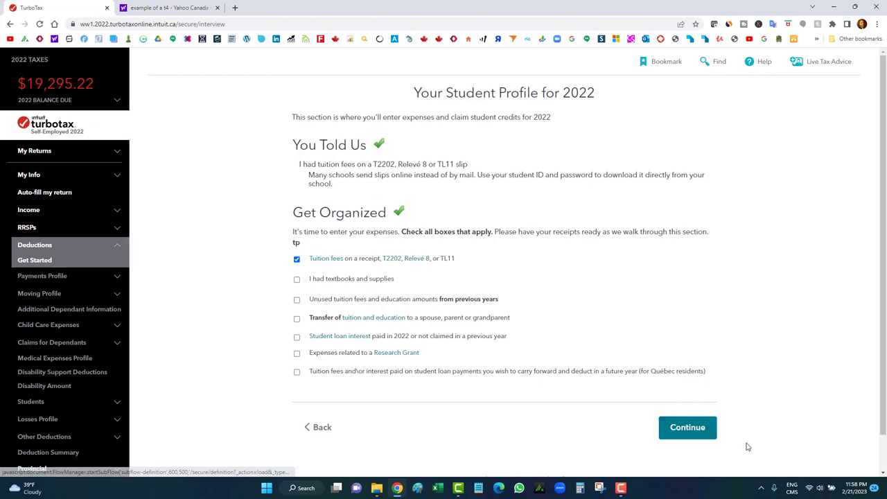
{"action": "left_click", "coordinate": [687, 427]}
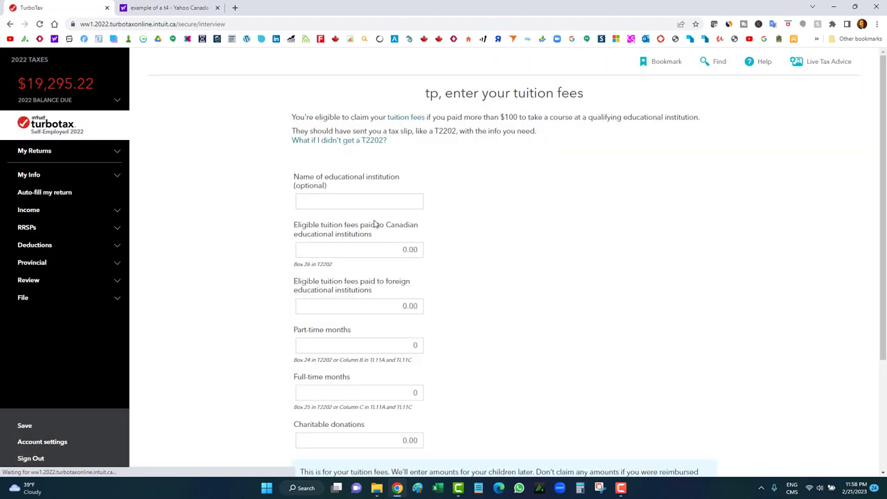
- Enter 5,000.00 Canadian tuition fees with 8 part-time months and complete the Relevé 8
{"action": "left_click", "coordinate": [374, 251]}
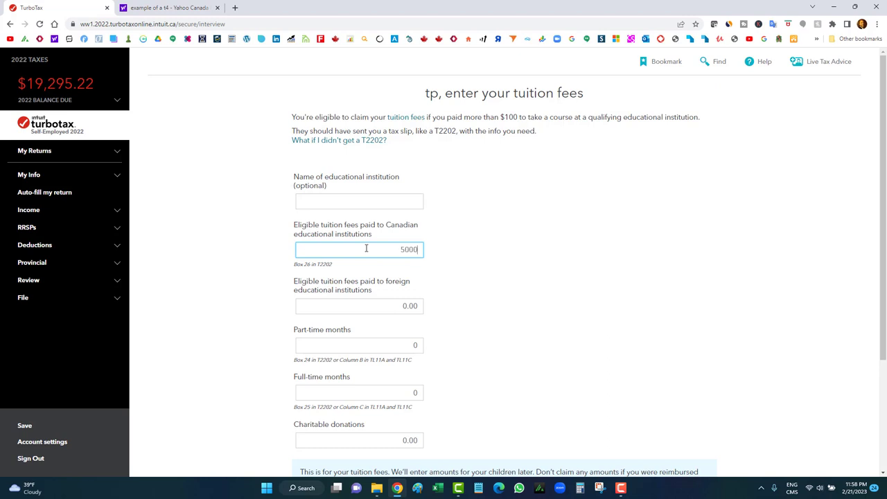
{"action": "scroll", "coordinate": [406, 236], "scroll_direction": "down", "scroll_amount": 2}
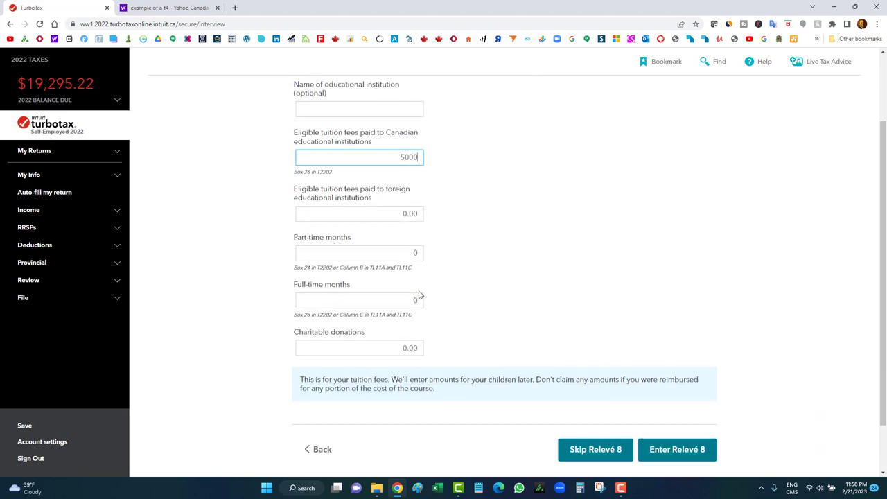
{"action": "left_click", "coordinate": [375, 299]}
{"action": "left_click", "coordinate": [386, 252]}
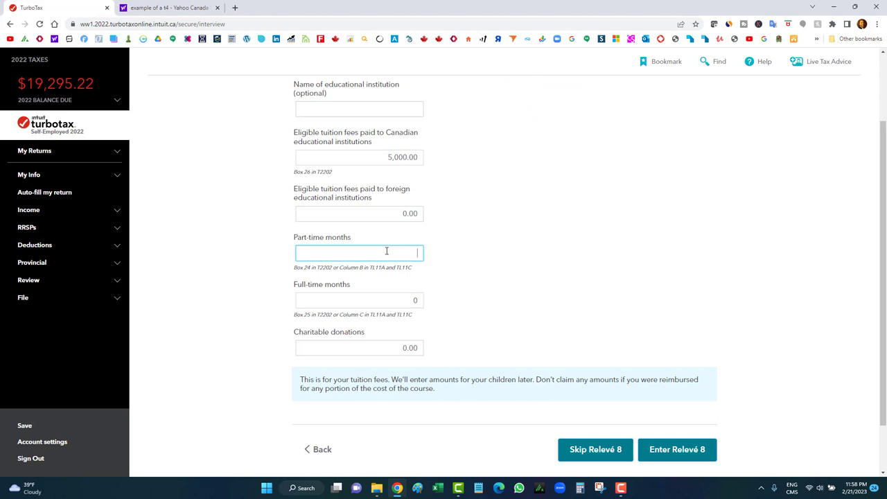
{"action": "type", "text": "8"}
{"action": "left_click", "coordinate": [506, 280]}
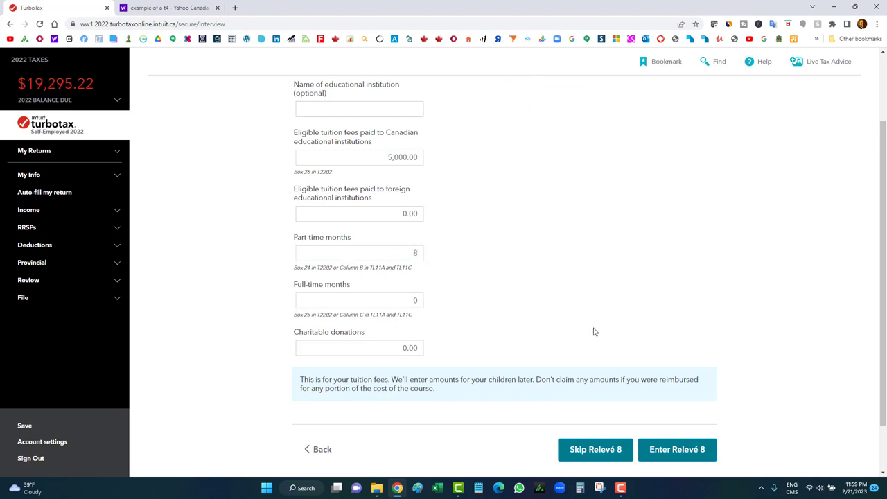
{"action": "scroll", "coordinate": [659, 374], "scroll_direction": "down", "scroll_amount": 2}
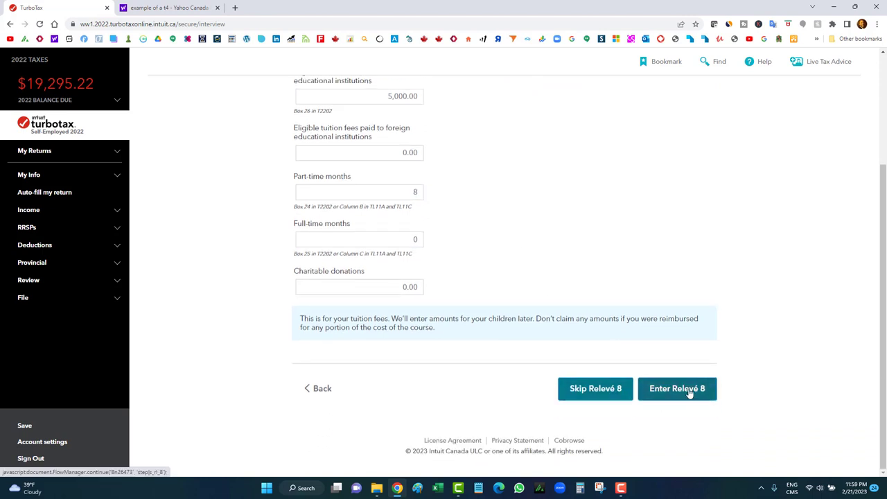
{"action": "left_click", "coordinate": [689, 392]}
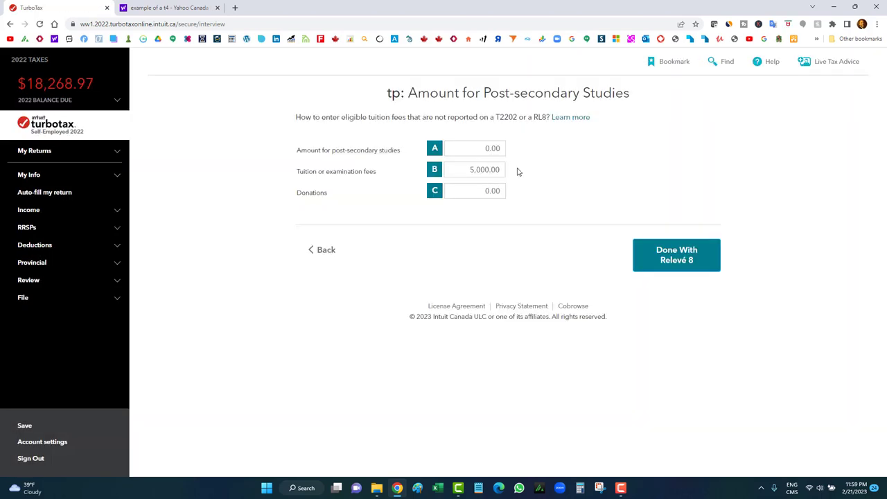
{"action": "left_click", "coordinate": [691, 261]}
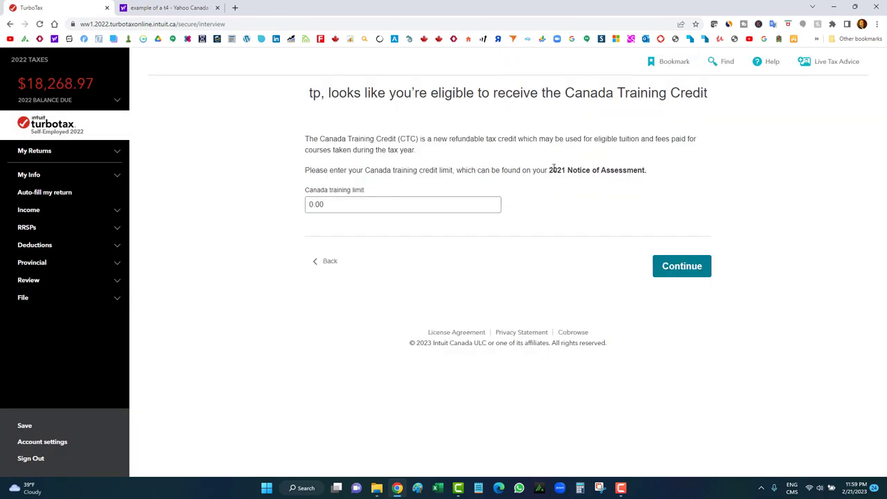
- Enter the Canada training credit limit from the Notice of Assessment
{"action": "left_click_drag", "start_coordinate": [554, 170], "coordinate": [649, 174]}
{"action": "left_click", "coordinate": [334, 205]}
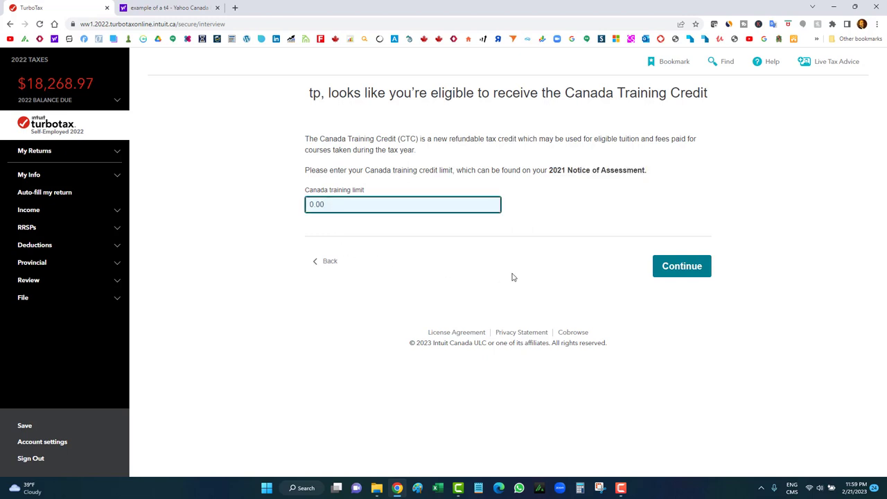
{"action": "left_click", "coordinate": [668, 277]}
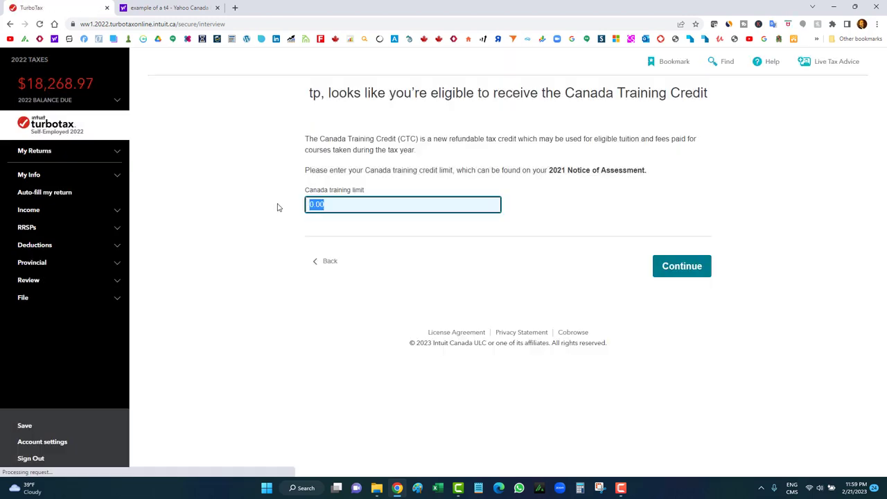
{"action": "type", "text": "250"}
{"action": "left_click", "coordinate": [681, 267]}
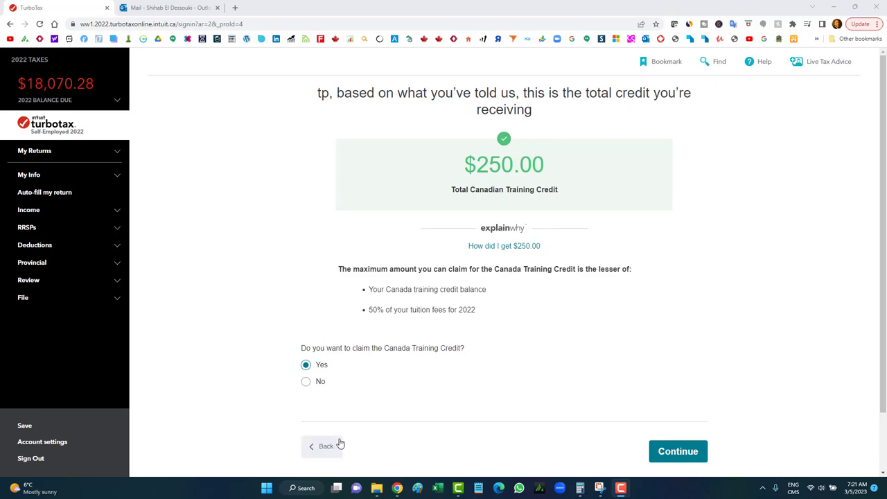
- Return to the Student Summary and continue on to the deductions summary
{"action": "left_click", "coordinate": [337, 443]}
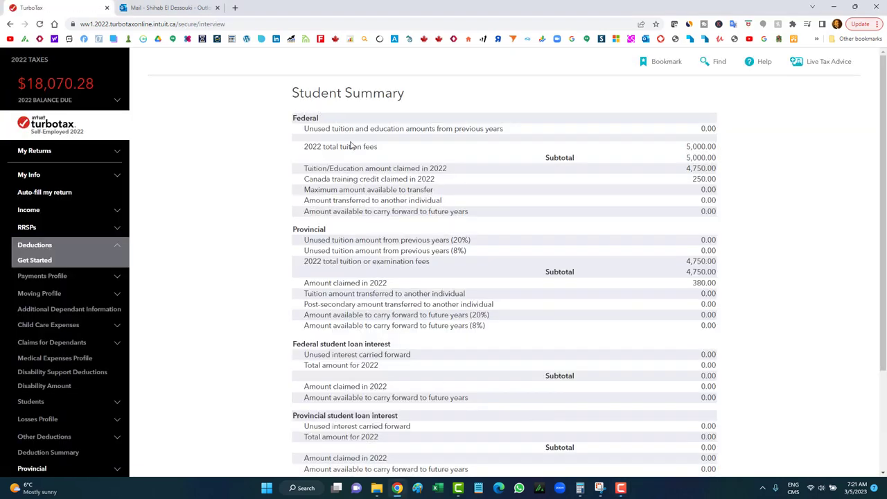
{"action": "scroll", "coordinate": [357, 170], "scroll_direction": "down", "scroll_amount": 1}
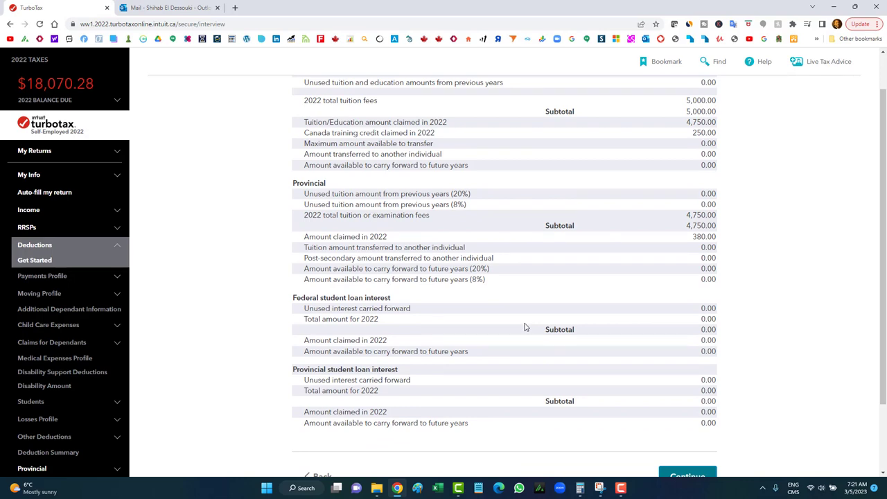
{"action": "scroll", "coordinate": [525, 327], "scroll_direction": "down", "scroll_amount": 2}
{"action": "left_click", "coordinate": [686, 390]}
- Review the deductions summary showing the 250.00 Canada training credit and expand Payments Profile
{"action": "left_click_drag", "start_coordinate": [485, 93], "coordinate": [614, 99]}
{"action": "scroll", "coordinate": [481, 220], "scroll_direction": "down", "scroll_amount": 1}
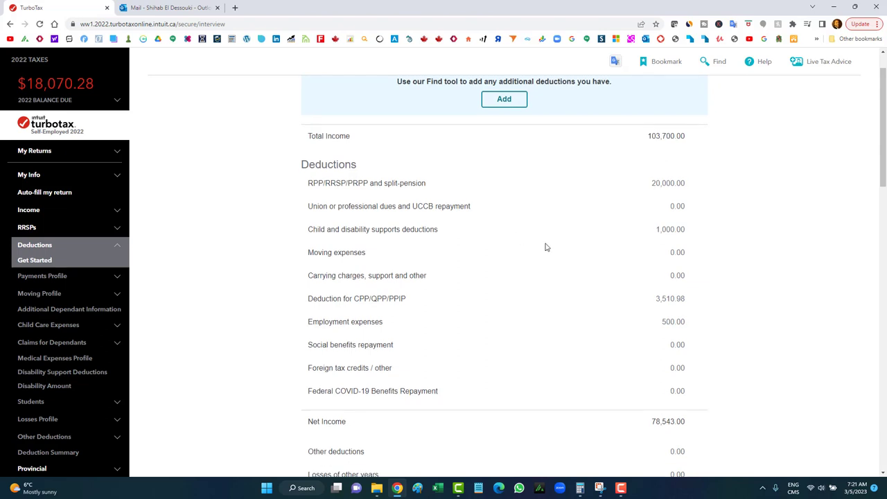
{"action": "scroll", "coordinate": [585, 263], "scroll_direction": "down", "scroll_amount": 1}
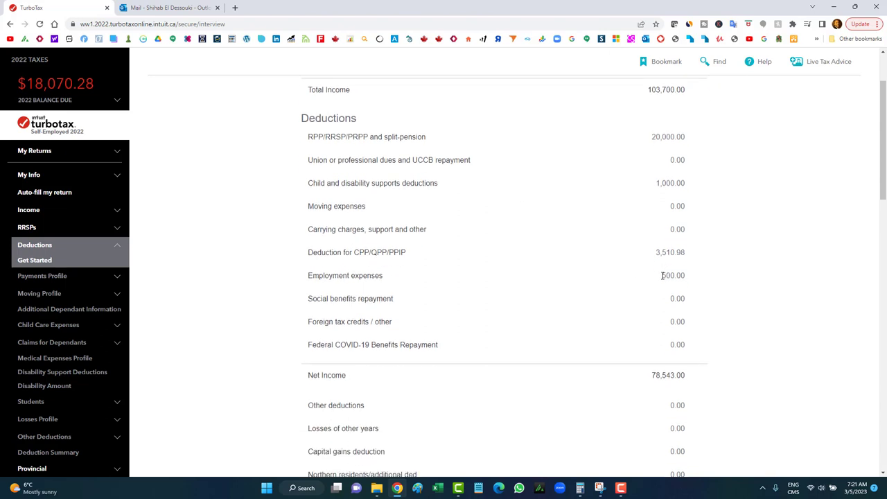
{"action": "left_click_drag", "start_coordinate": [663, 276], "coordinate": [679, 276]}
{"action": "left_click_drag", "start_coordinate": [385, 276], "coordinate": [342, 276]}
{"action": "scroll", "coordinate": [365, 287], "scroll_direction": "down", "scroll_amount": 1}
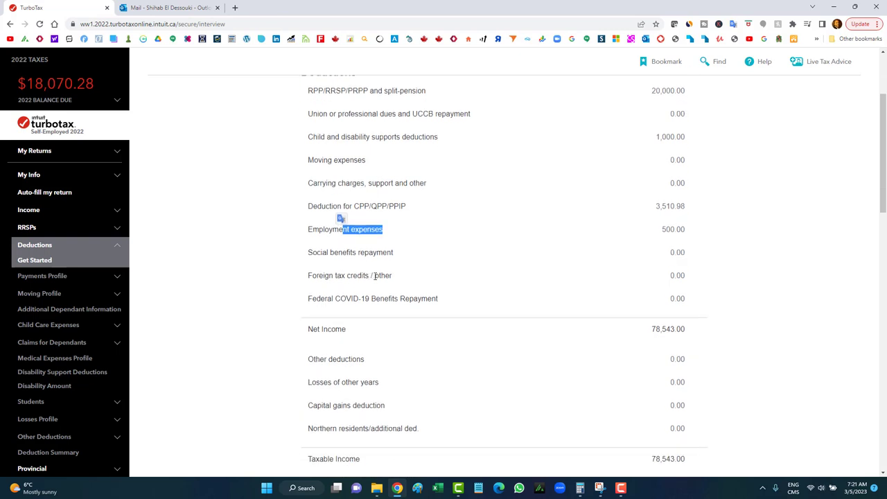
{"action": "scroll", "coordinate": [378, 278], "scroll_direction": "down", "scroll_amount": 1}
{"action": "scroll", "coordinate": [471, 277], "scroll_direction": "down", "scroll_amount": 15}
{"action": "left_click_drag", "start_coordinate": [661, 223], "coordinate": [683, 222]}
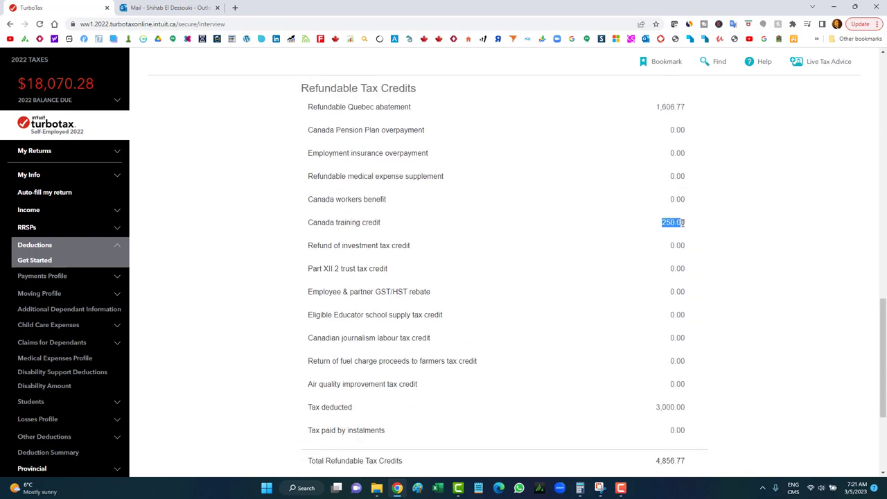
{"action": "left_click_drag", "start_coordinate": [392, 223], "coordinate": [436, 186]}
{"action": "scroll", "coordinate": [282, 182], "scroll_direction": "up", "scroll_amount": 2}
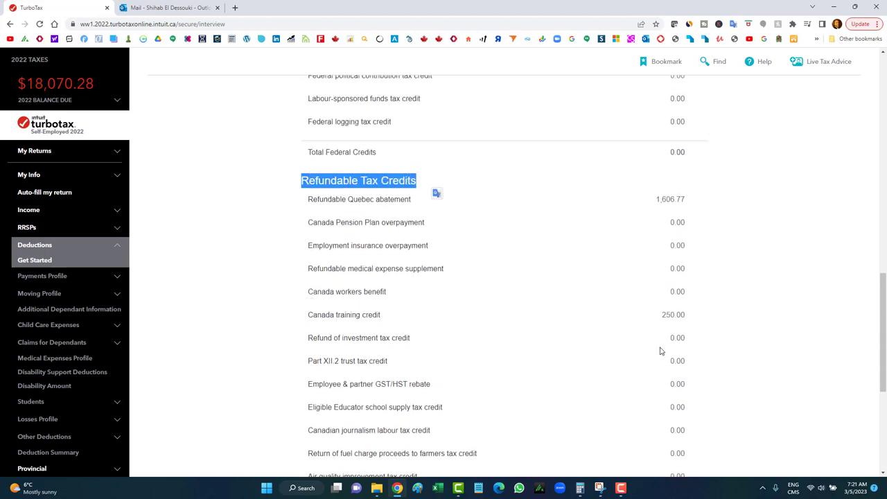
{"action": "left_click_drag", "start_coordinate": [663, 316], "coordinate": [688, 315]}
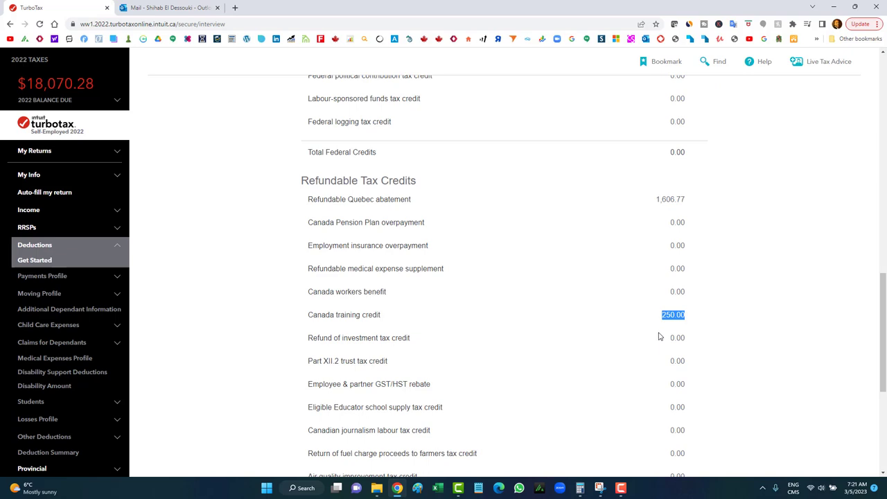
{"action": "scroll", "coordinate": [660, 336], "scroll_direction": "down", "scroll_amount": 2}
{"action": "left_click", "coordinate": [42, 276]}
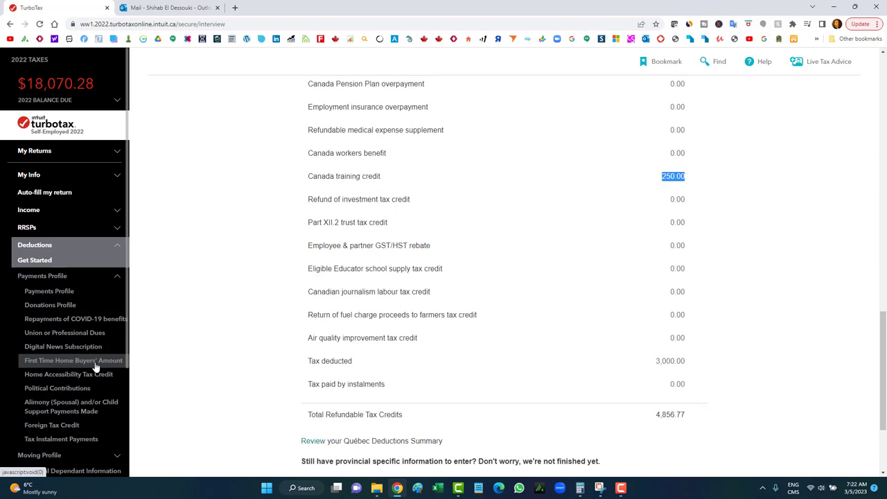
- Claim the federal First-Time Home Buyers' Amount of 10,000.00
{"action": "left_click", "coordinate": [96, 363]}
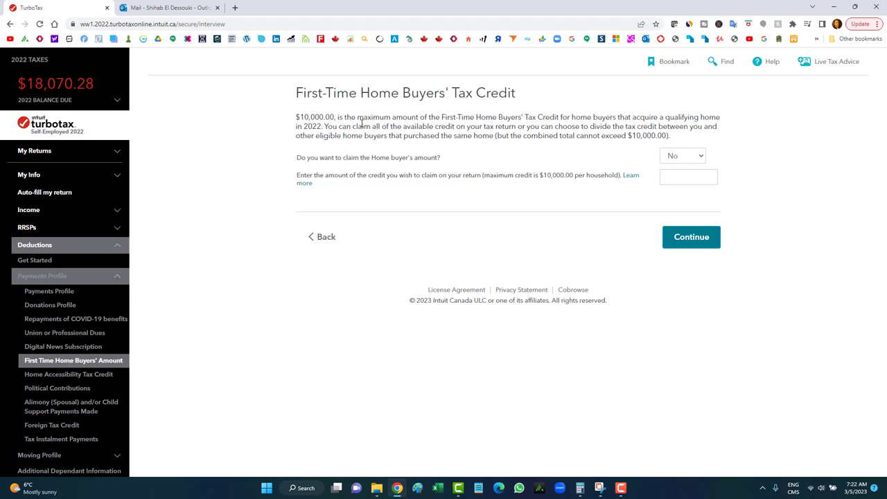
{"action": "left_click_drag", "start_coordinate": [298, 118], "coordinate": [336, 116]}
{"action": "left_click", "coordinate": [692, 158]}
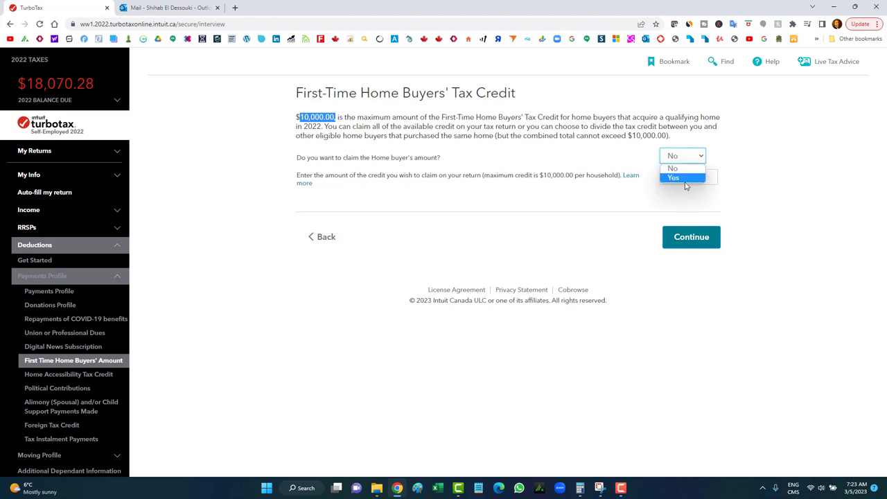
{"action": "left_click", "coordinate": [683, 178]}
{"action": "left_click", "coordinate": [675, 178]}
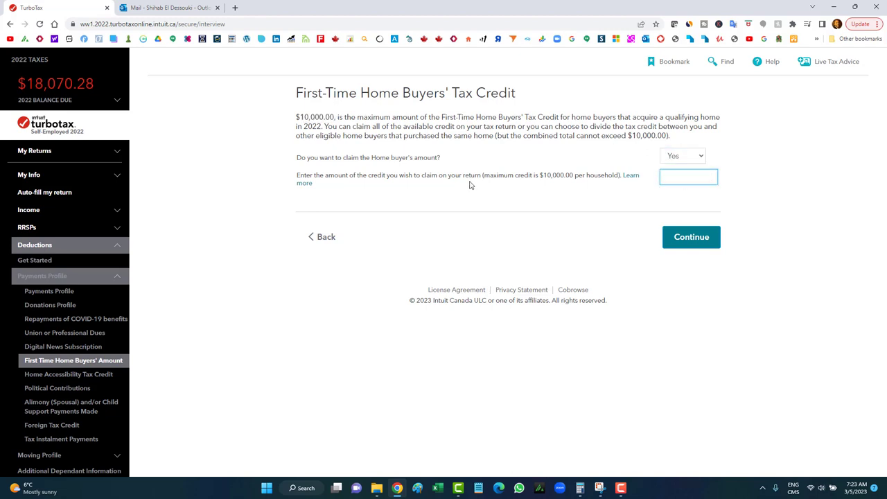
{"action": "left_click_drag", "start_coordinate": [531, 177], "coordinate": [564, 176]}
{"action": "left_click", "coordinate": [695, 178]}
{"action": "left_click", "coordinate": [691, 237]}
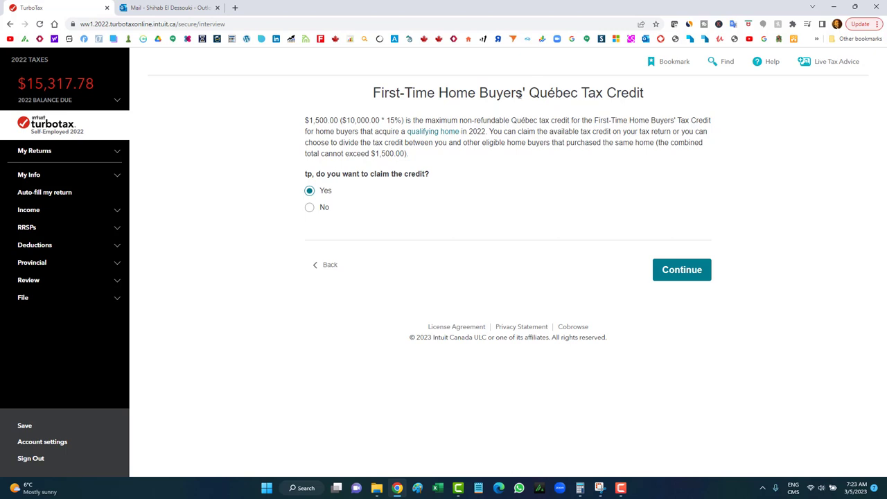
- Review the 15% Québec credit, then briefly switch the federal home buyers' claim to No
{"action": "left_click_drag", "start_coordinate": [386, 119], "coordinate": [407, 120]}
{"action": "left_click_drag", "start_coordinate": [347, 121], "coordinate": [338, 121]}
{"action": "left_click", "coordinate": [321, 266]}
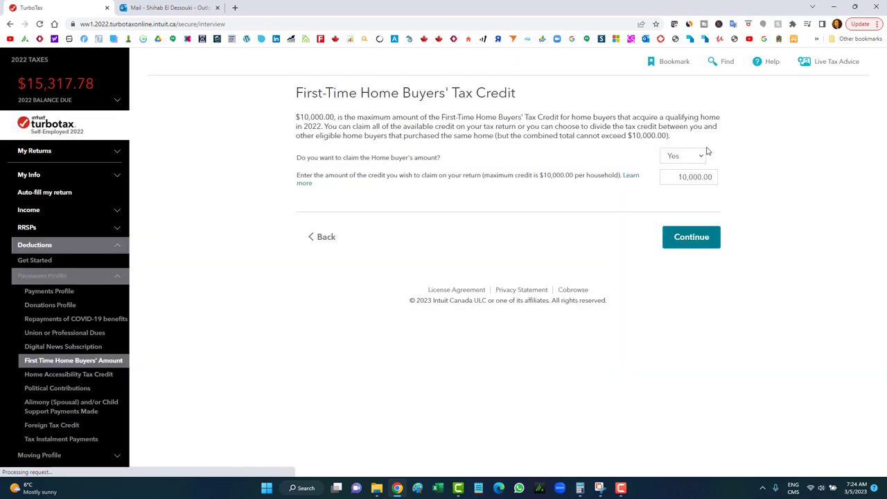
{"action": "left_click", "coordinate": [695, 156]}
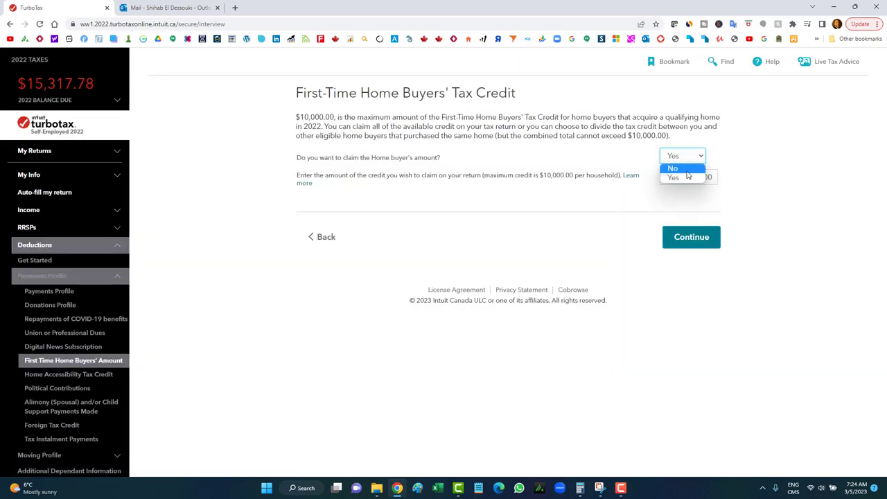
{"action": "left_click", "coordinate": [680, 174]}
{"action": "left_click", "coordinate": [717, 241]}
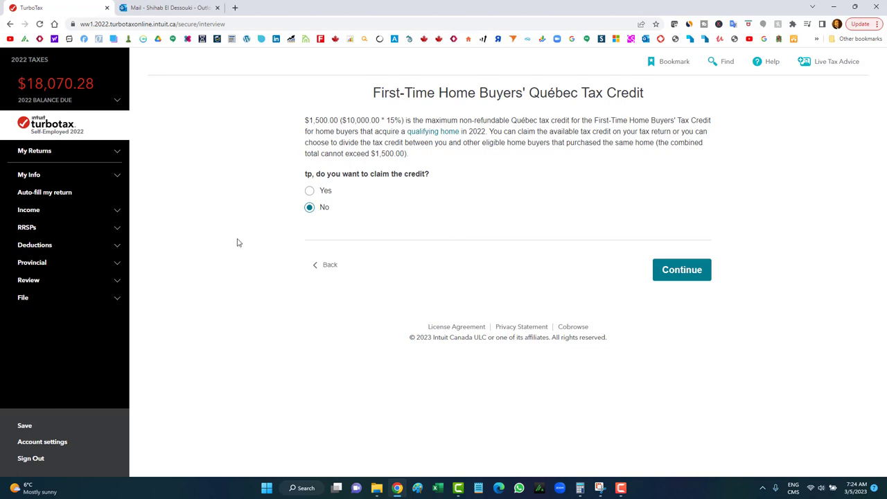
- Restore the federal home buyers' claim to Yes and claim the Québec home buyers' credit
{"action": "left_click", "coordinate": [337, 273]}
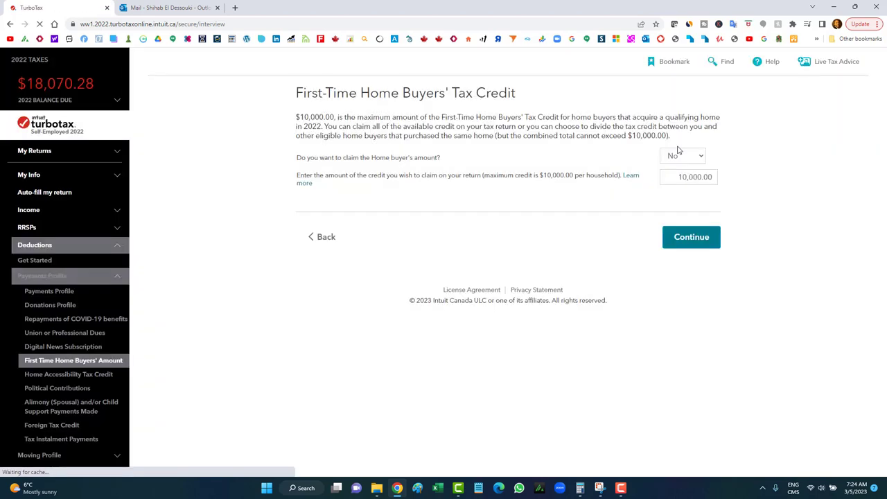
{"action": "left_click", "coordinate": [682, 156]}
{"action": "left_click", "coordinate": [674, 176]}
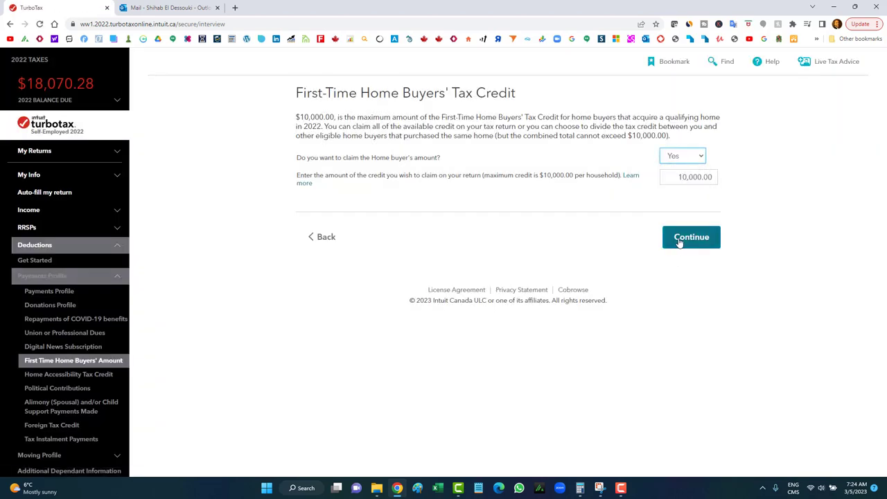
{"action": "left_click", "coordinate": [680, 240]}
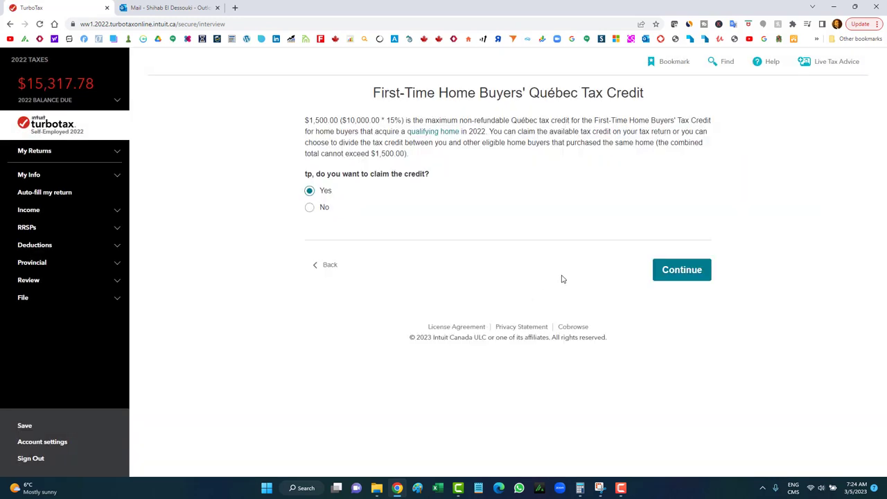
{"action": "left_click", "coordinate": [685, 270]}
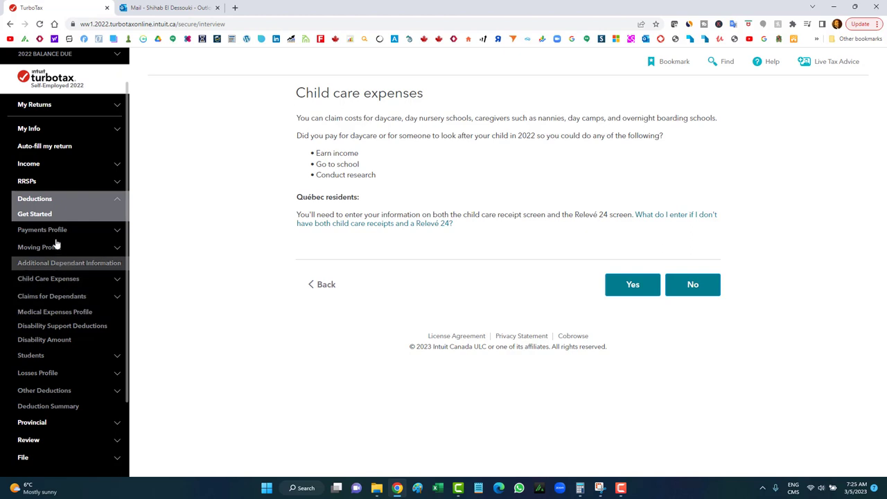
- Answer Yes to paying child care expenses in 2022, then go to the Tax-Saving Opportunities review
{"action": "left_click", "coordinate": [54, 202]}
{"action": "left_click", "coordinate": [54, 204]}
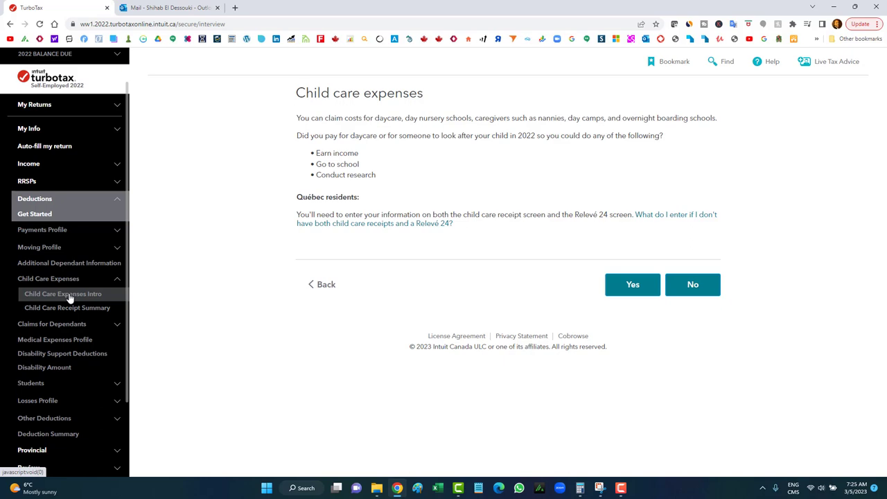
{"action": "left_click", "coordinate": [69, 297]}
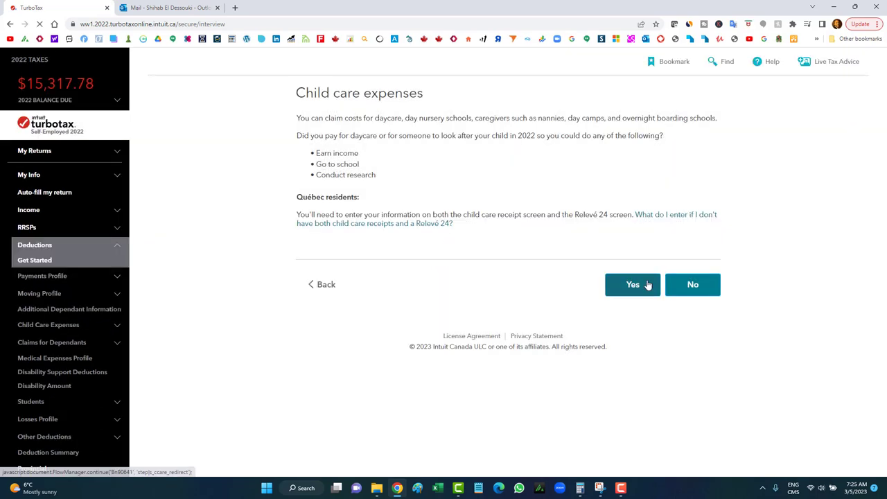
{"action": "left_click", "coordinate": [644, 286]}
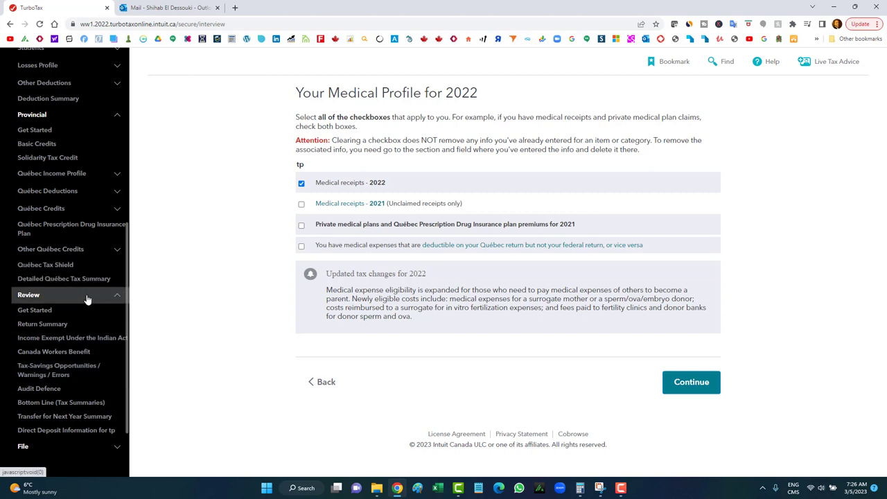
{"action": "left_click", "coordinate": [74, 371]}
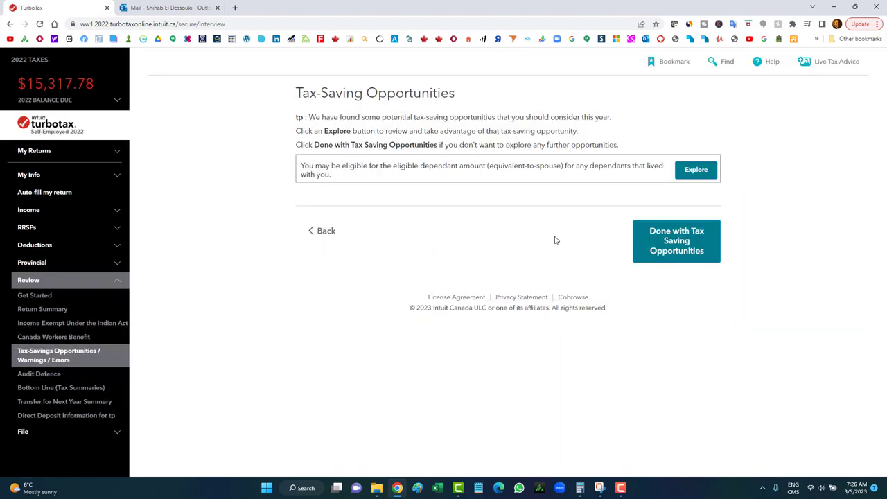
- Skip the eligible dependant amount suggestion and finish Tax-Saving Opportunities
{"action": "left_click_drag", "start_coordinate": [660, 168], "coordinate": [563, 168]}
{"action": "left_click", "coordinate": [485, 204]}
{"action": "left_click", "coordinate": [689, 246]}
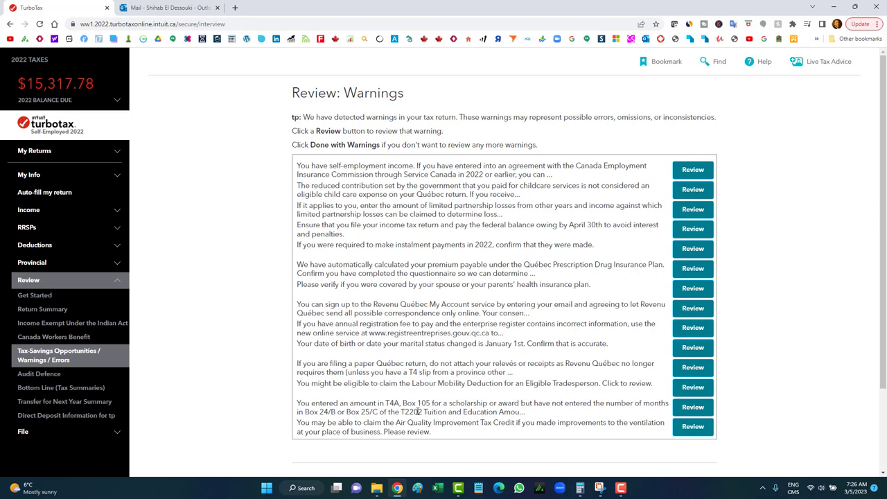
- Ignore the self-employment EI premiums warning and finish the warnings review
{"action": "left_click", "coordinate": [693, 171]}
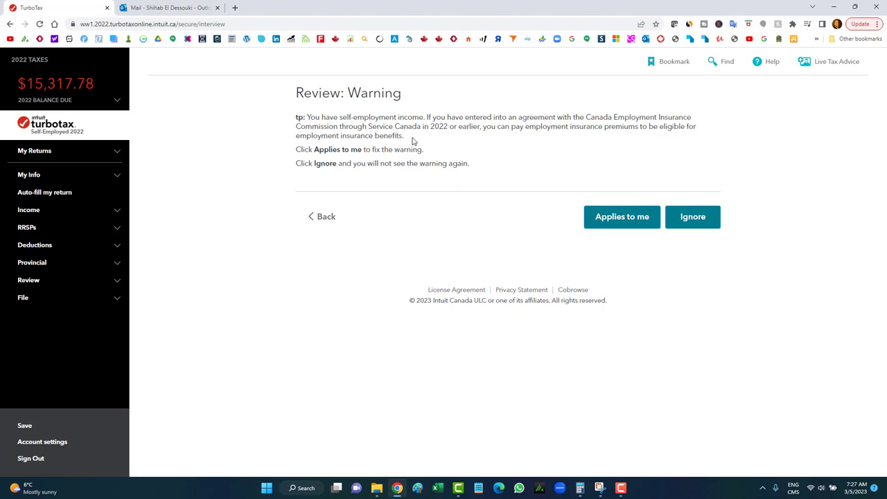
{"action": "left_click", "coordinate": [707, 223]}
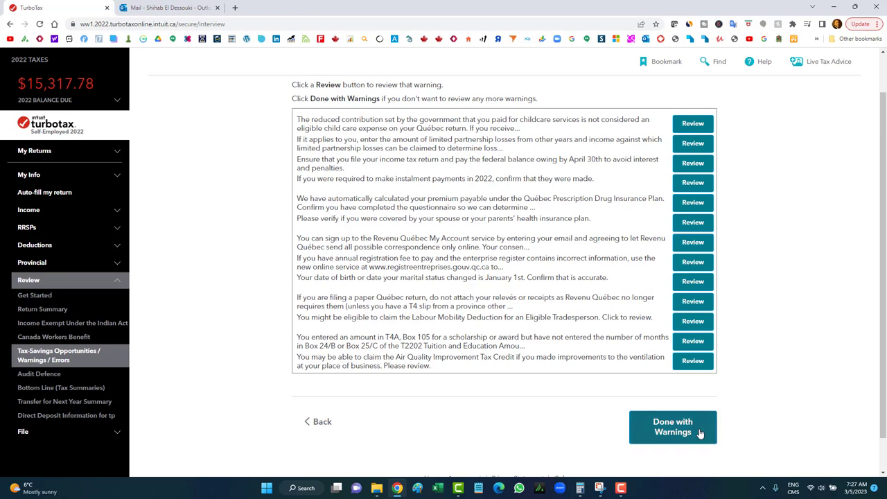
{"action": "left_click", "coordinate": [698, 431]}
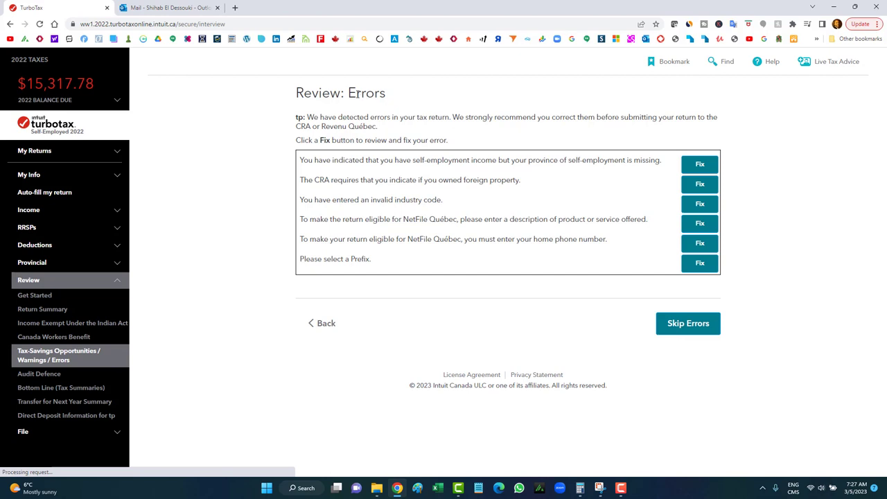
- Read the errors, including missing self-employment province, foreign property and invalid industry code, then go to CRA Online Mail
{"action": "double_click", "coordinate": [357, 94]}
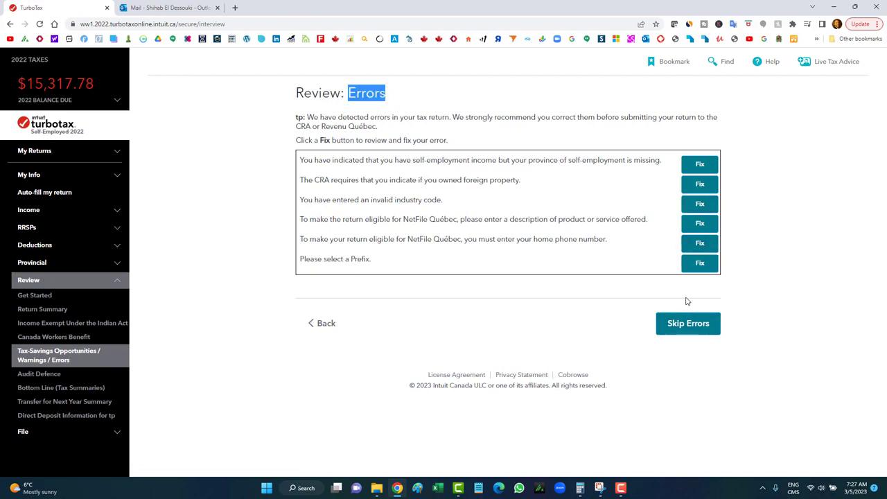
{"action": "left_click_drag", "start_coordinate": [303, 161], "coordinate": [530, 164]}
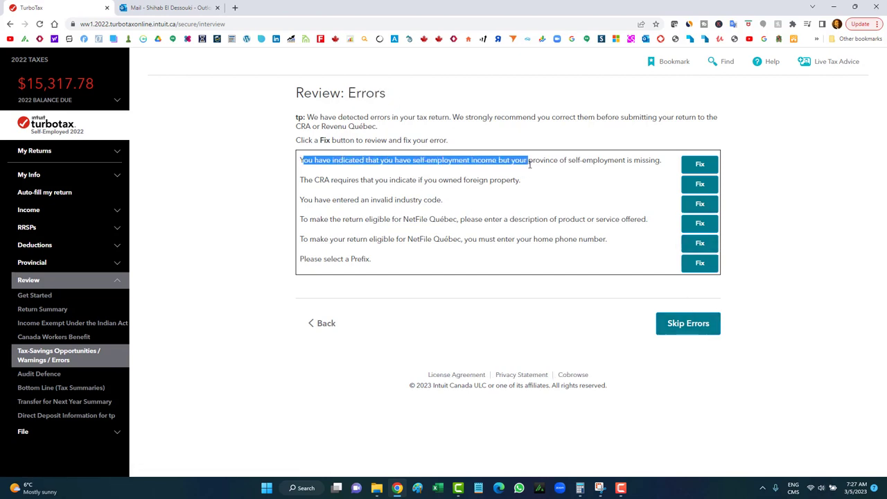
{"action": "left_click", "coordinate": [576, 164]}
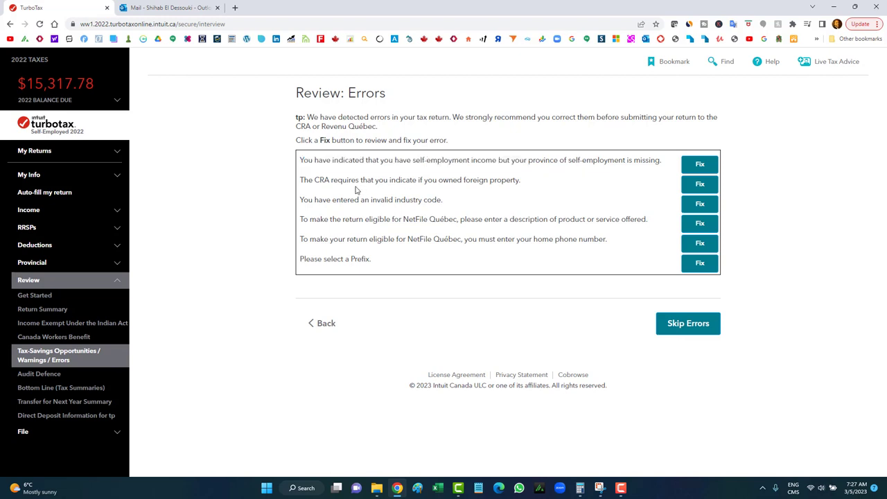
{"action": "left_click_drag", "start_coordinate": [523, 181], "coordinate": [344, 182]}
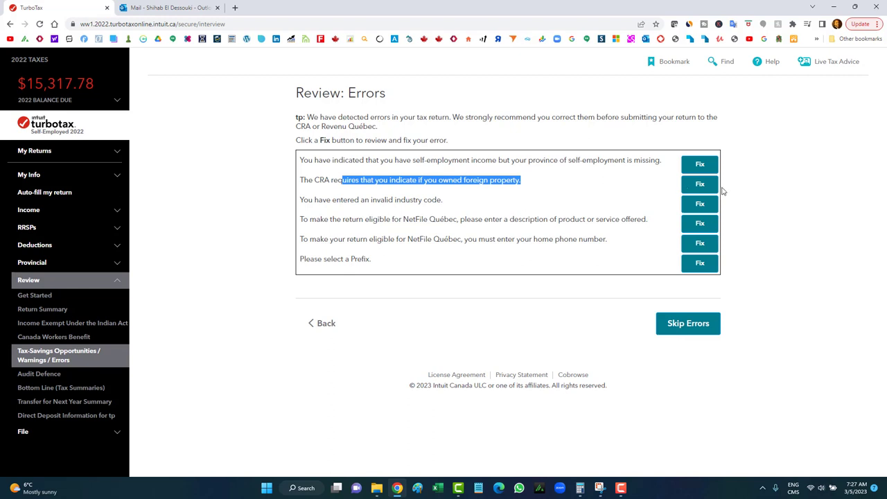
{"action": "left_click_drag", "start_coordinate": [447, 202], "coordinate": [357, 201]}
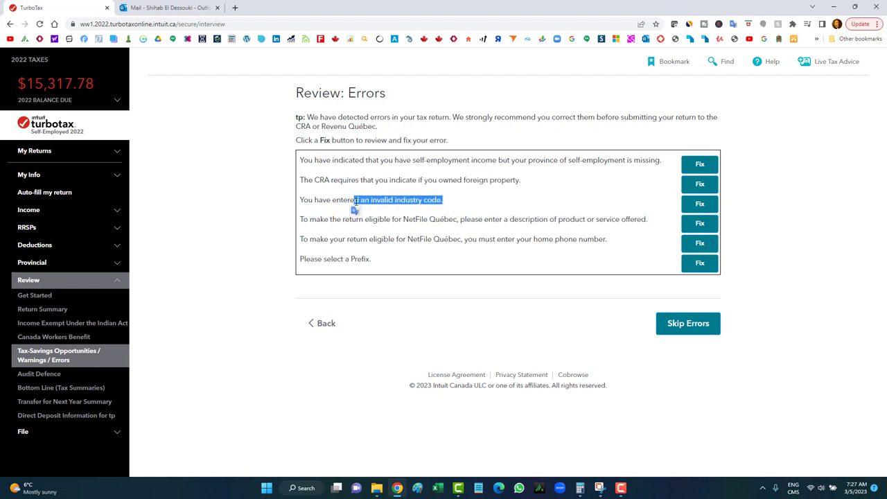
{"action": "left_click", "coordinate": [394, 251]}
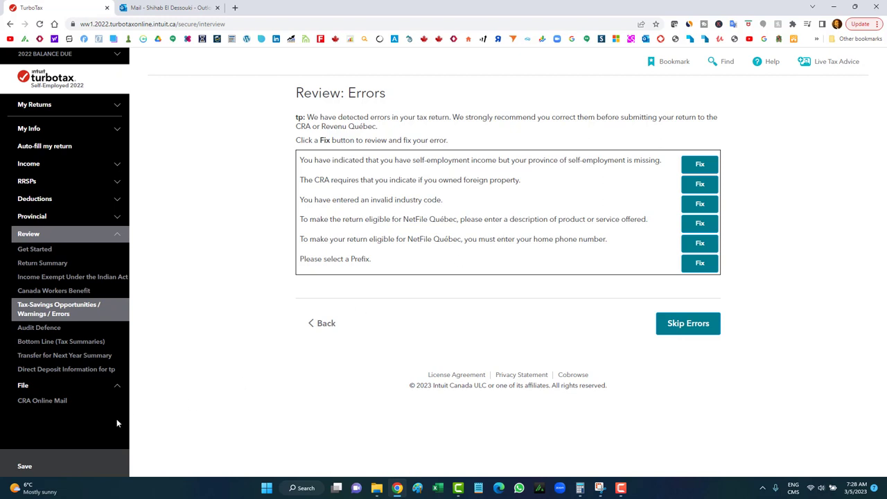
{"action": "left_click", "coordinate": [72, 407]}
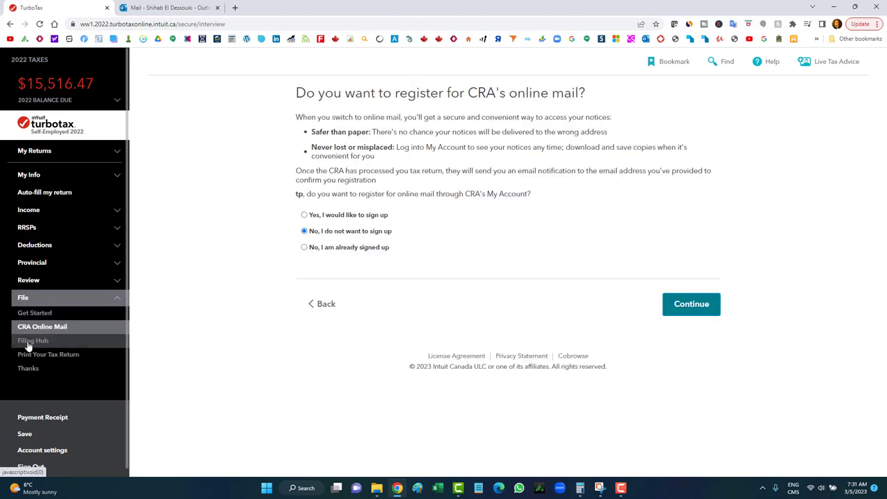
- Open the Filing Hub's CRA and Québec NETFILE options, then head to printing the tax return
{"action": "left_click", "coordinate": [27, 345]}
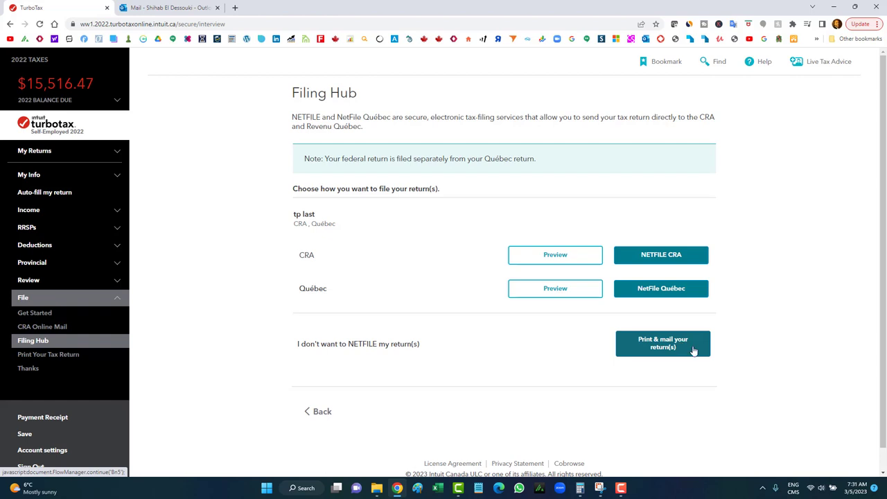
{"action": "left_click", "coordinate": [59, 354]}
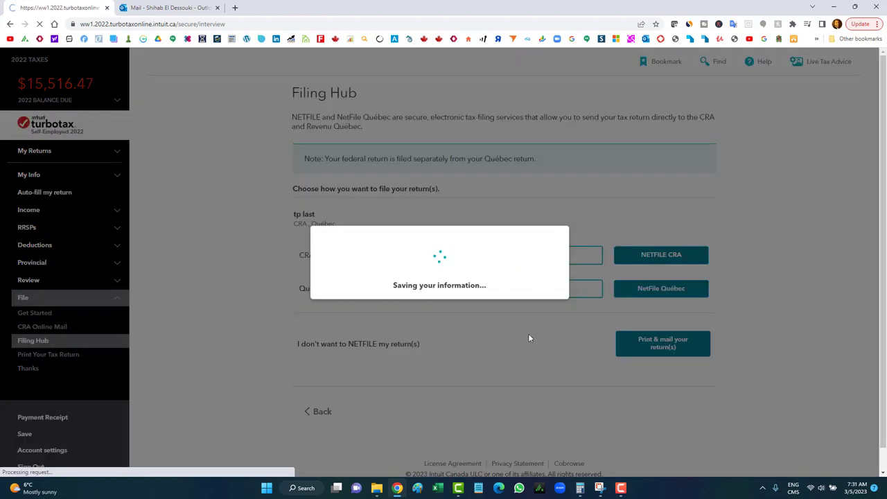